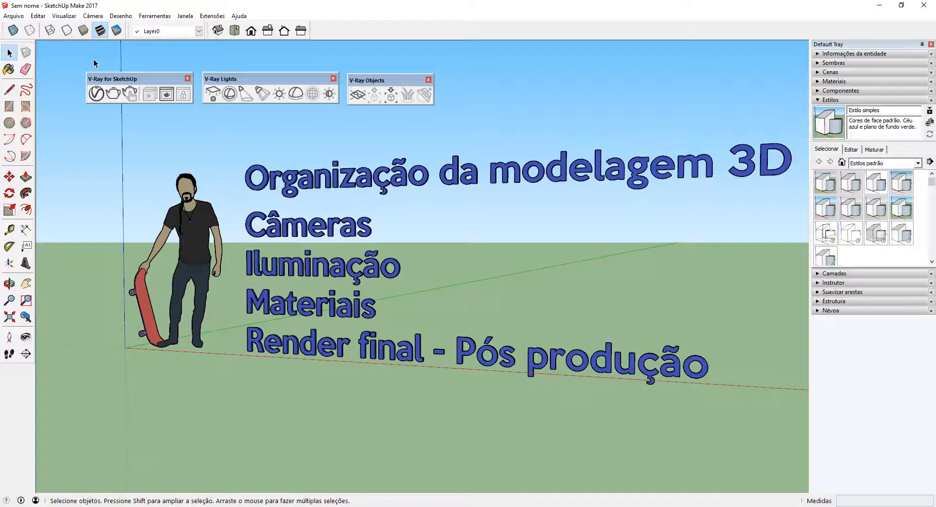
# - Delete the blue 3D text listing the course topics from the model
pyautogui.click(445, 178)
pyautogui.press('Delete')
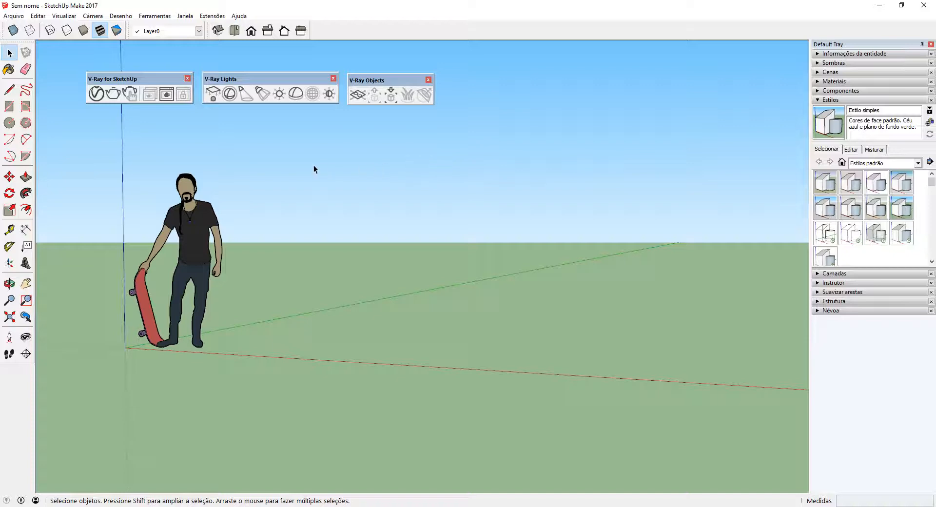
# - Open the toolbar list and check the entries for Camadas and Conjunto grande de ferramentas
pyautogui.click(60, 17)
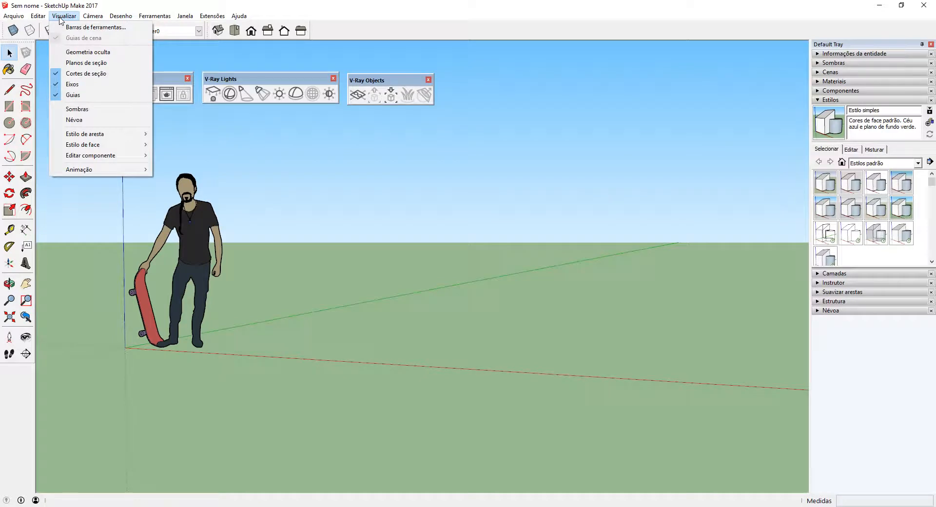
pyautogui.click(86, 33)
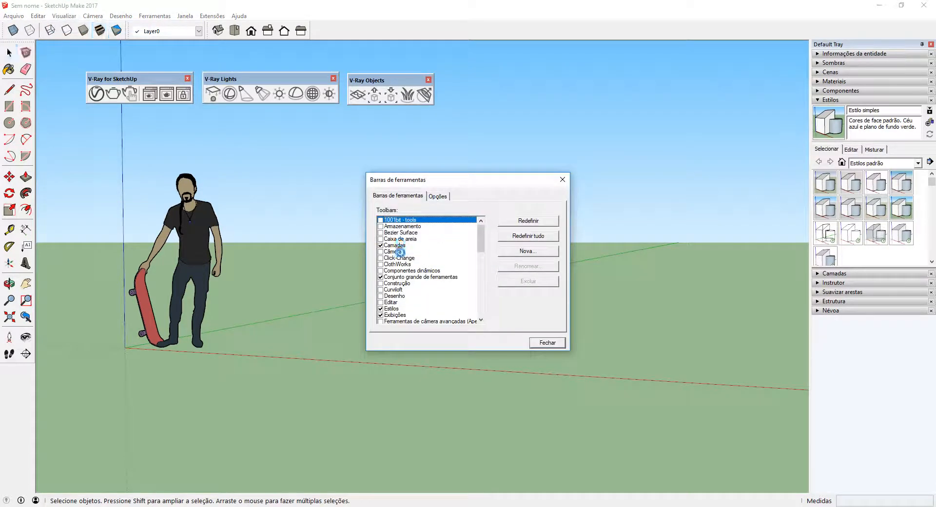
pyautogui.moveTo(481, 238)
pyautogui.mouseDown()
pyautogui.moveTo(474, 275)
pyautogui.moveTo(474, 239)
pyautogui.mouseUp()
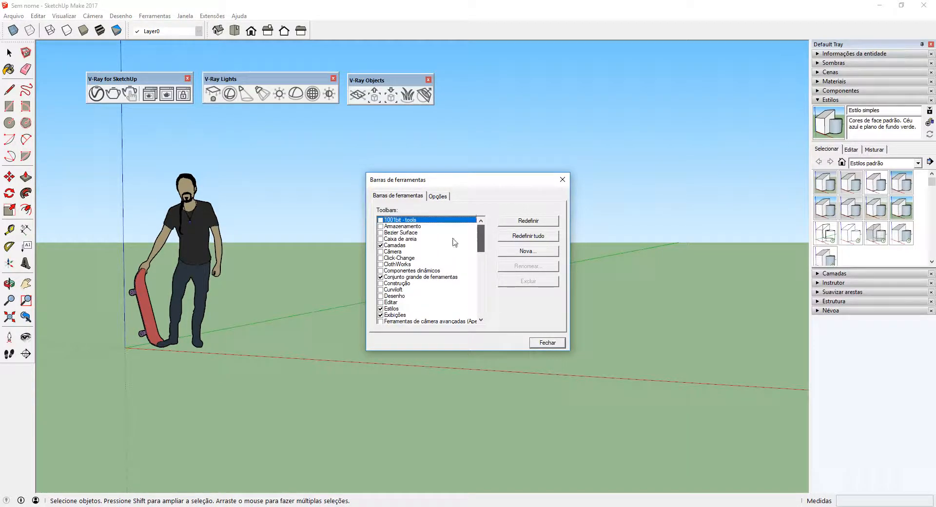
pyautogui.click(453, 244)
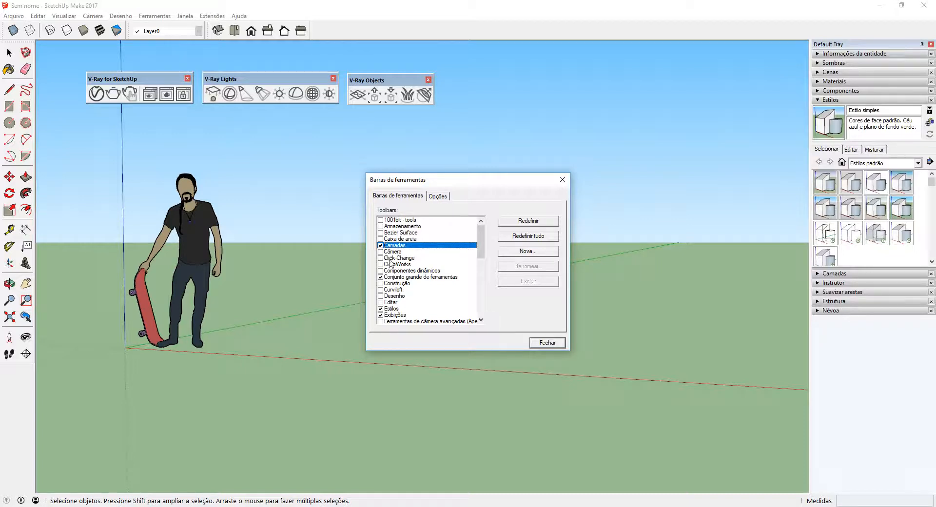
pyautogui.click(401, 277)
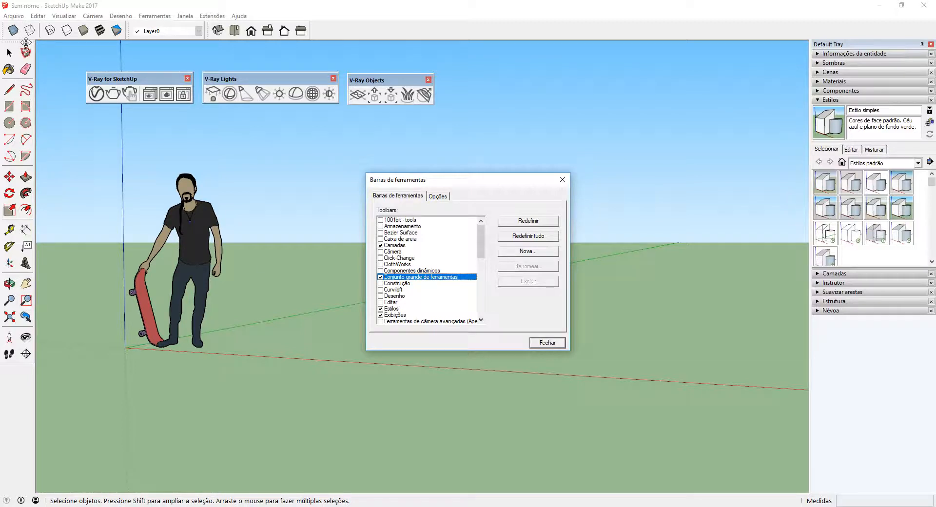
pyautogui.moveTo(27, 43); pyautogui.dragTo(5, 63)
# - Undock the Estilos and Exibições toolbars and stack them as floating toolbars below V-Ray for SketchUp
pyautogui.click(395, 309)
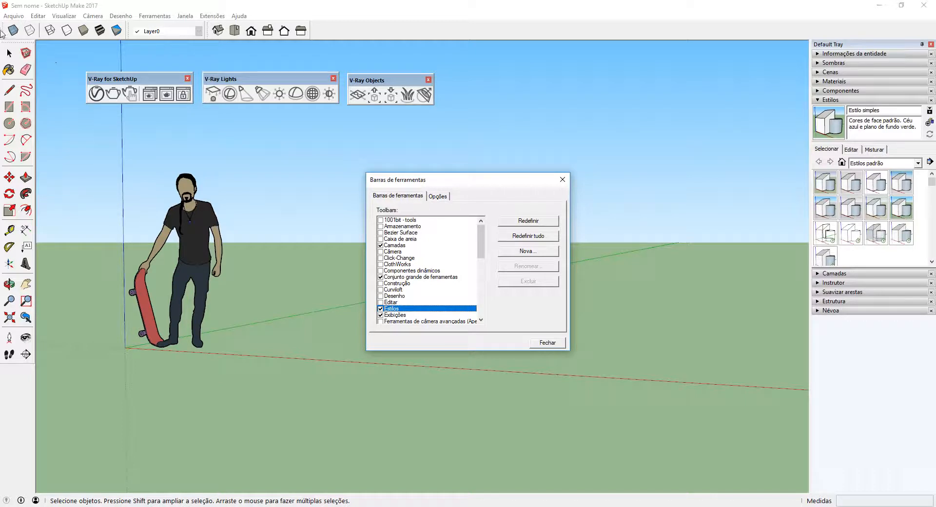
pyautogui.moveTo(2, 32); pyautogui.dragTo(78, 135)
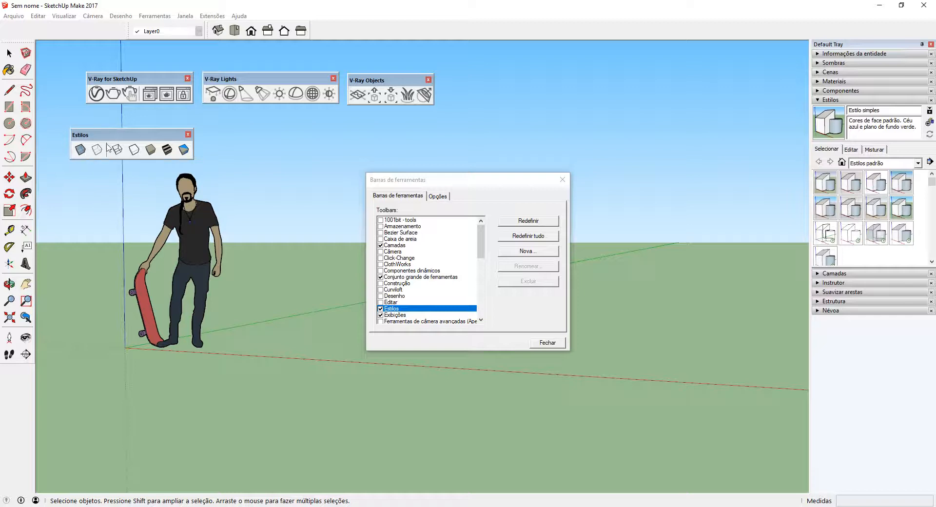
pyautogui.moveTo(115, 135); pyautogui.dragTo(97, 117)
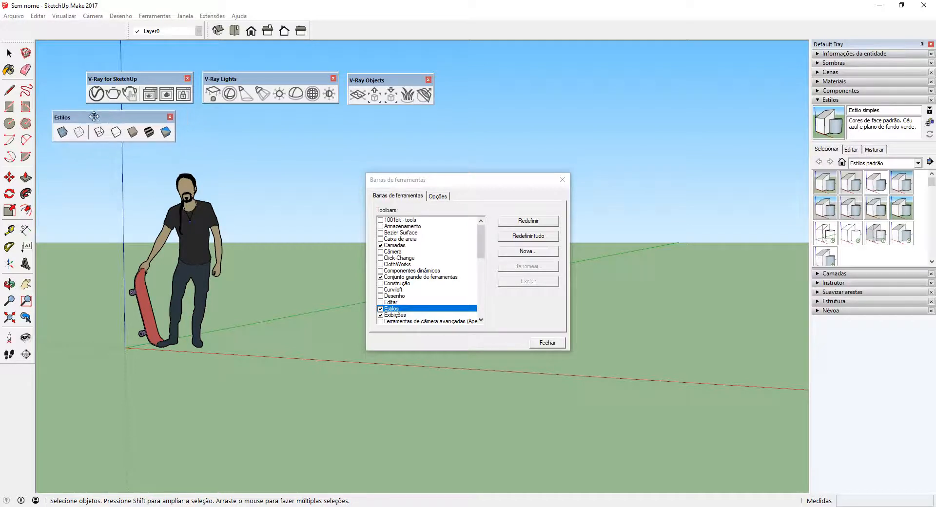
pyautogui.click(390, 315)
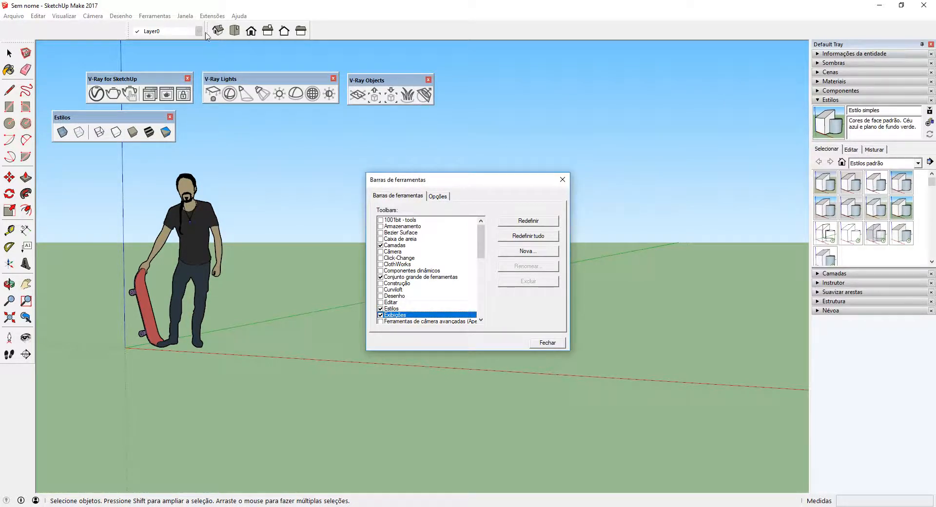
pyautogui.moveTo(208, 35); pyautogui.dragTo(58, 163)
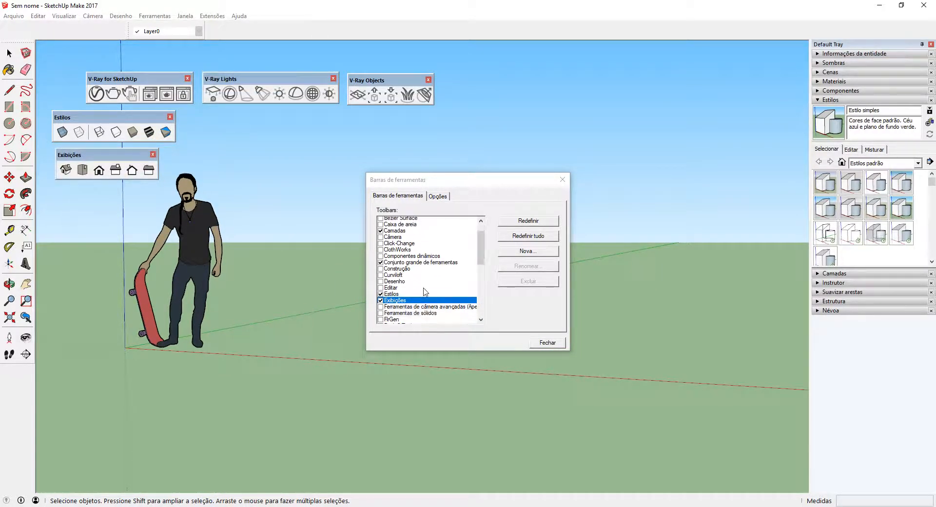
# - Check the V-Ray for SketchUp, V-Ray Lights and V-Ray Objects entries, nudge their floating toolbars slightly upward, and close the toolbar list
pyautogui.scroll(-2, 426, 290)
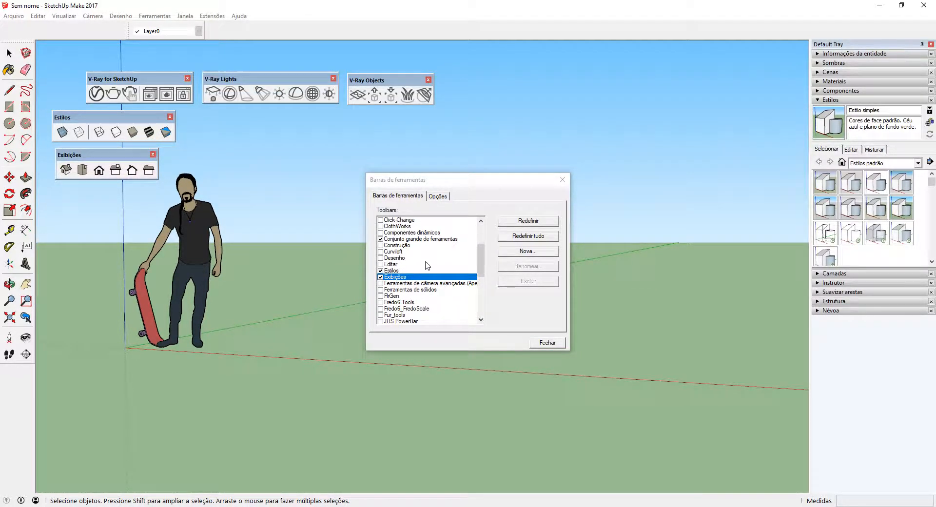
pyautogui.scroll(-4, 426, 269)
pyautogui.scroll(-3, 424, 272)
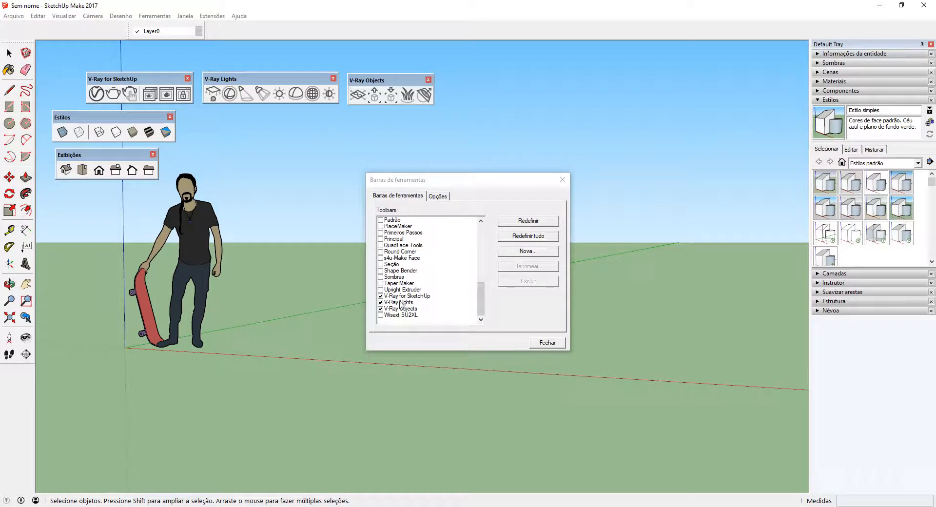
pyautogui.click(403, 297)
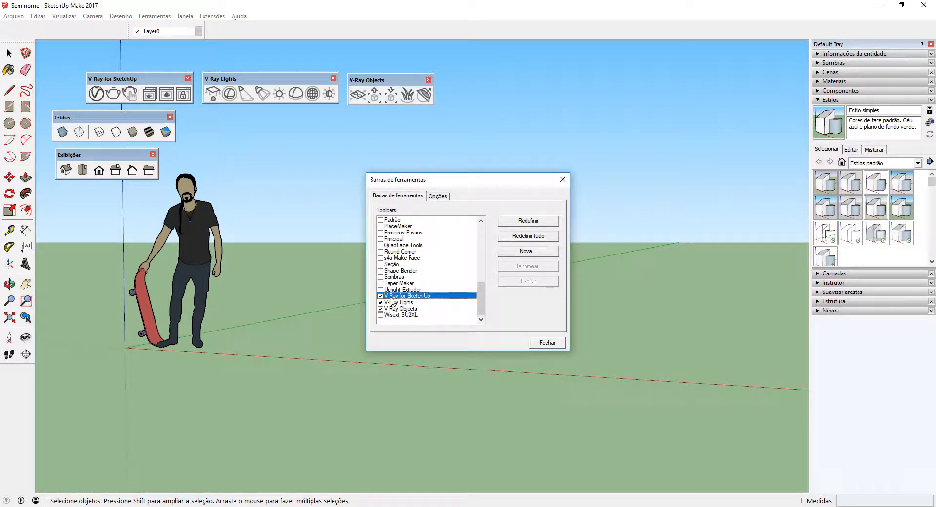
pyautogui.moveTo(146, 84); pyautogui.dragTo(146, 80)
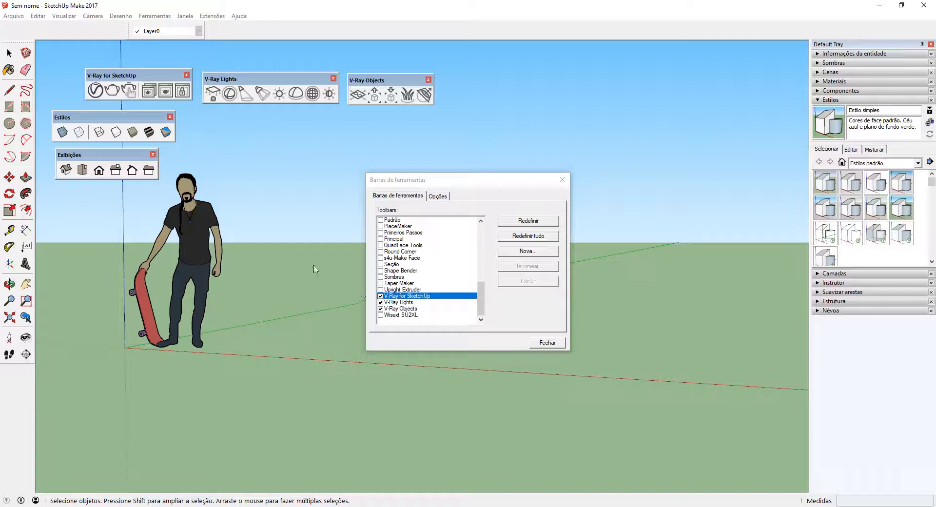
pyautogui.click(399, 303)
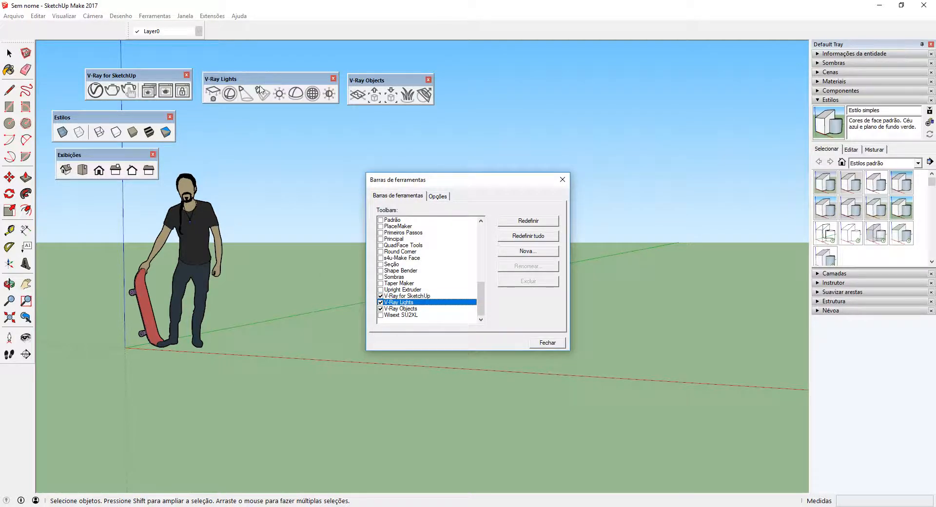
pyautogui.moveTo(260, 80); pyautogui.dragTo(257, 76)
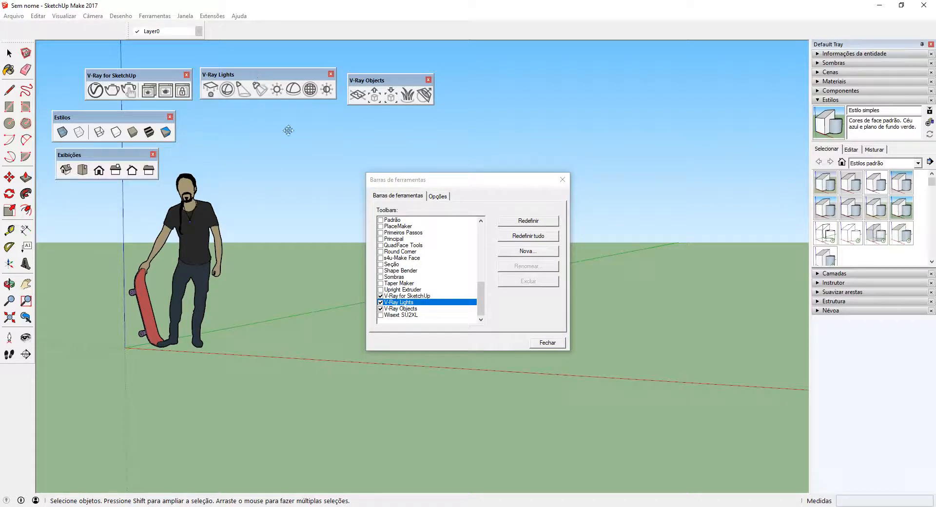
pyautogui.click(414, 308)
pyautogui.moveTo(390, 83); pyautogui.dragTo(381, 76)
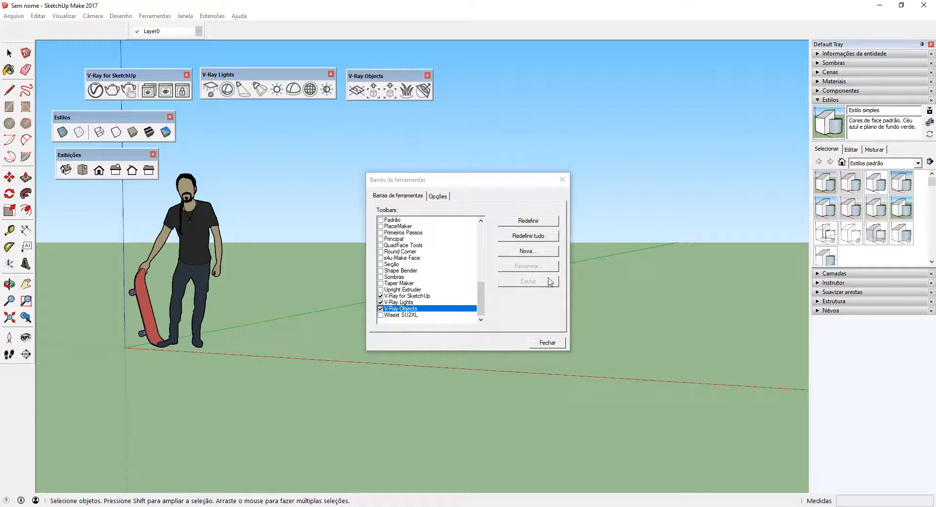
pyautogui.click(560, 346)
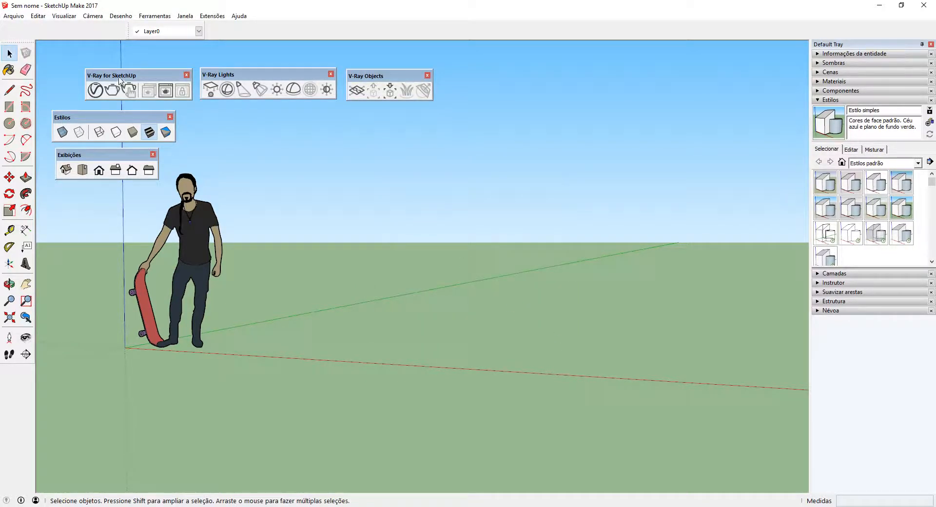
# - Shift the three floating V-Ray toolbars closer to the drawing area's corner, keeping them in one row
pyautogui.moveTo(159, 94); pyautogui.dragTo(145, 87)
pyautogui.moveTo(218, 74); pyautogui.dragTo(203, 69)
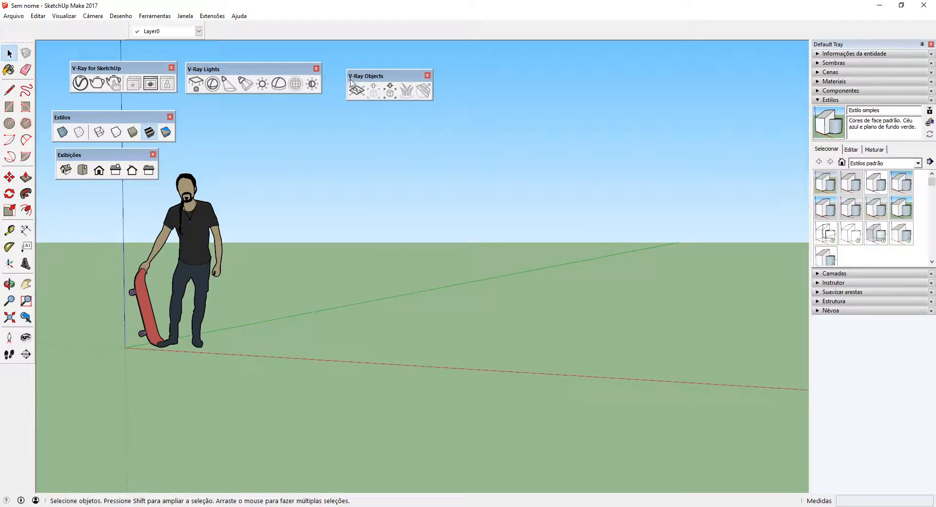
pyautogui.moveTo(364, 77); pyautogui.dragTo(346, 71)
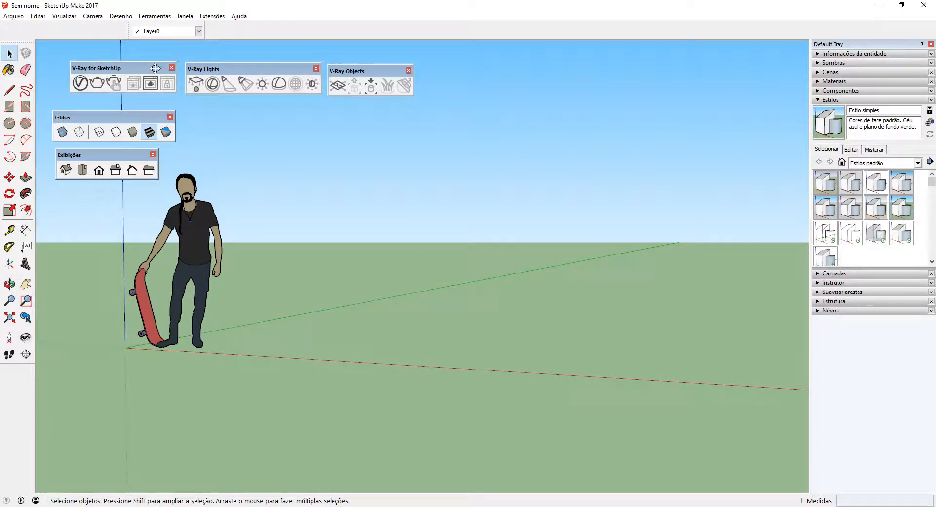
# - Show the render settings in the V-Ray Asset Editor, render the scene with them unchanged, and close the frame buffer
pyautogui.click(81, 84)
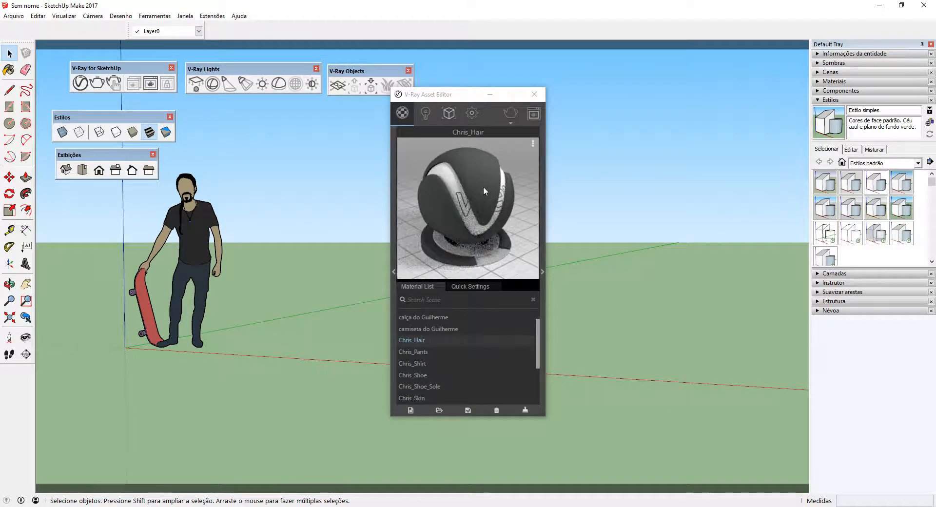
pyautogui.click(476, 118)
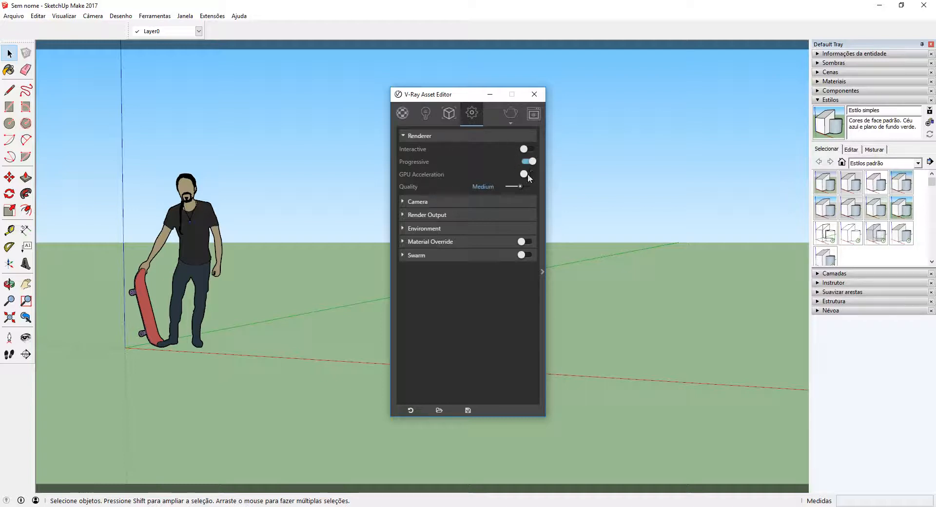
pyautogui.click(510, 123)
pyautogui.click(512, 113)
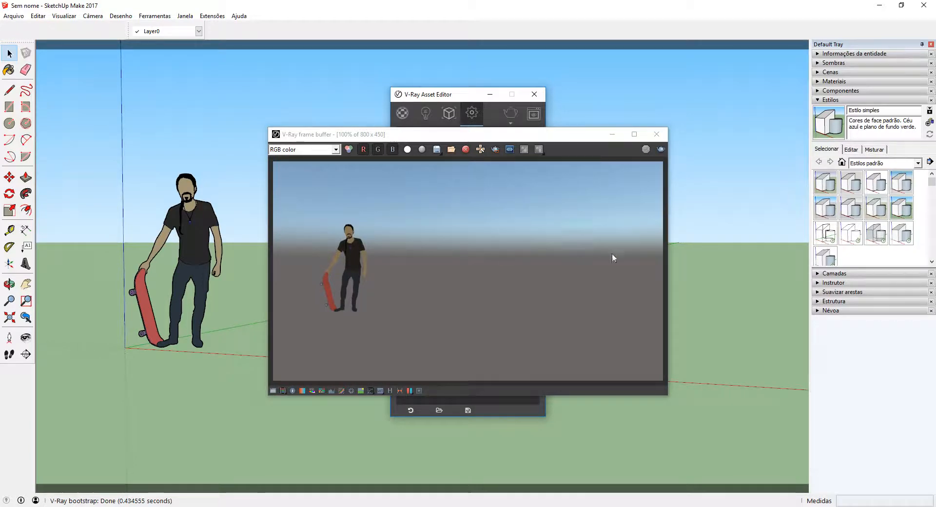
pyautogui.click(658, 135)
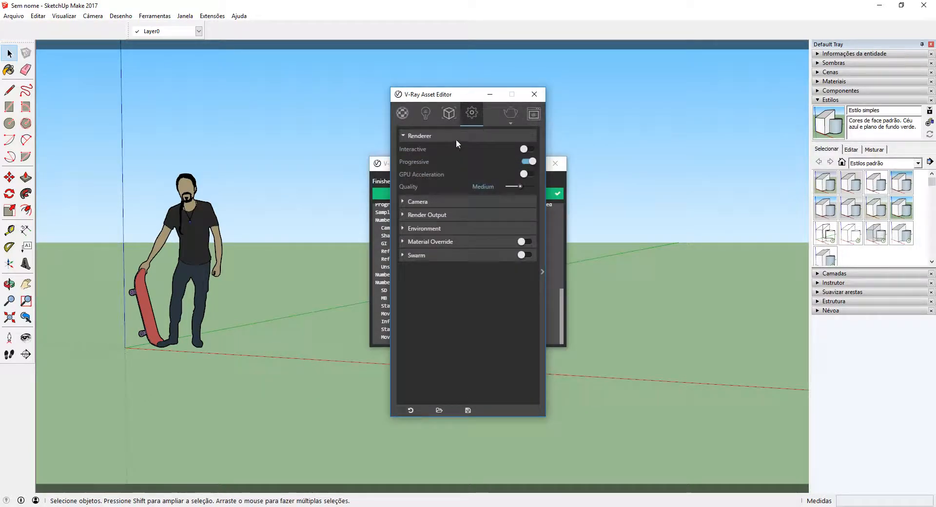
# - Examine the Sky texture parameters assigned to the Background in the V-Ray Environment settings
pyautogui.click(433, 228)
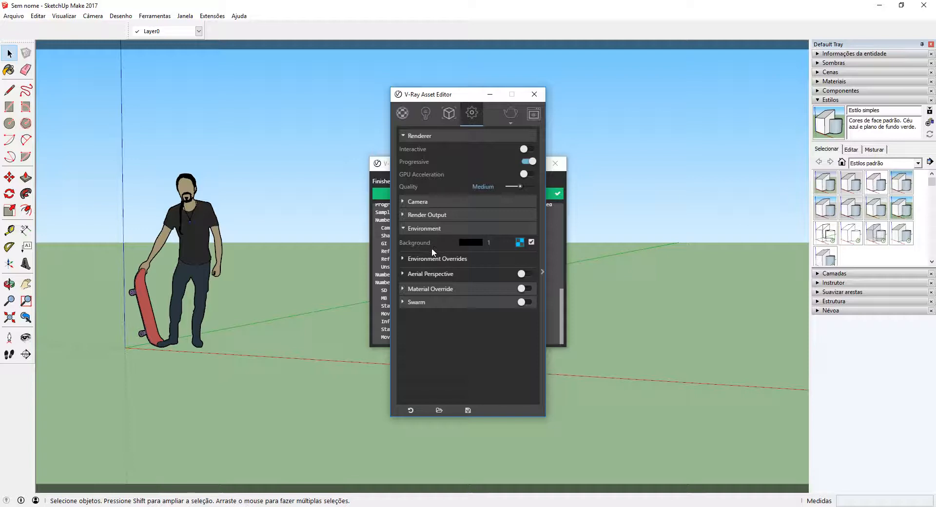
pyautogui.click(520, 243)
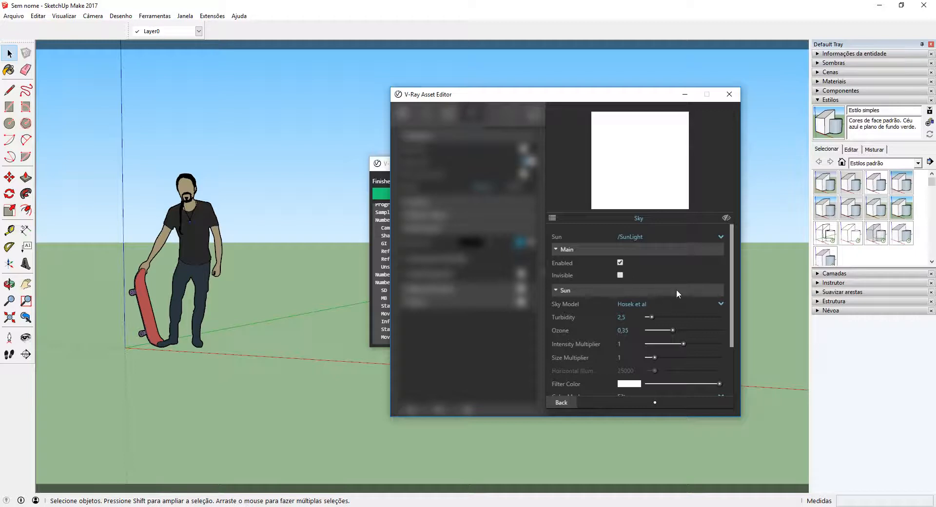
pyautogui.moveTo(732, 256)
pyautogui.mouseDown()
pyautogui.moveTo(724, 310)
pyautogui.moveTo(721, 250)
pyautogui.mouseUp()
pyautogui.click(561, 403)
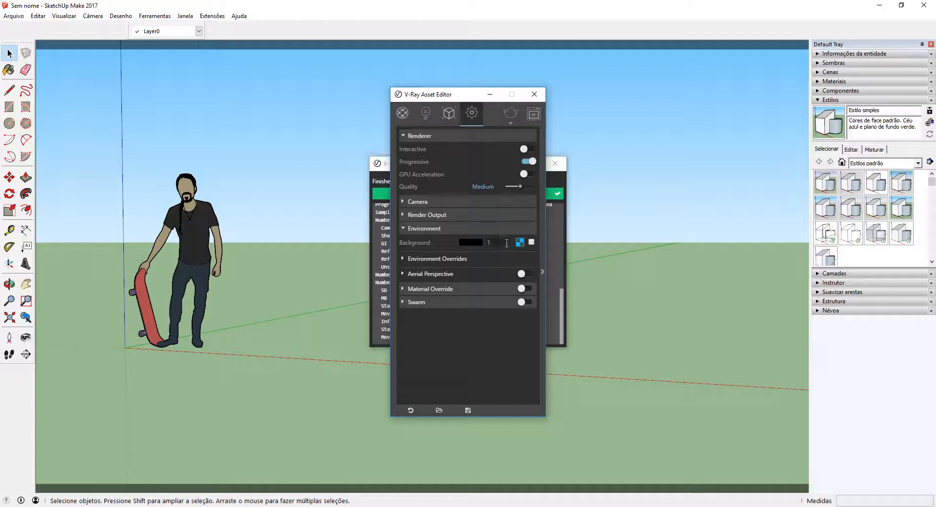
# - Test-render the scene with the Environment Background disabled, and again with it re-enabled
pyautogui.click(514, 113)
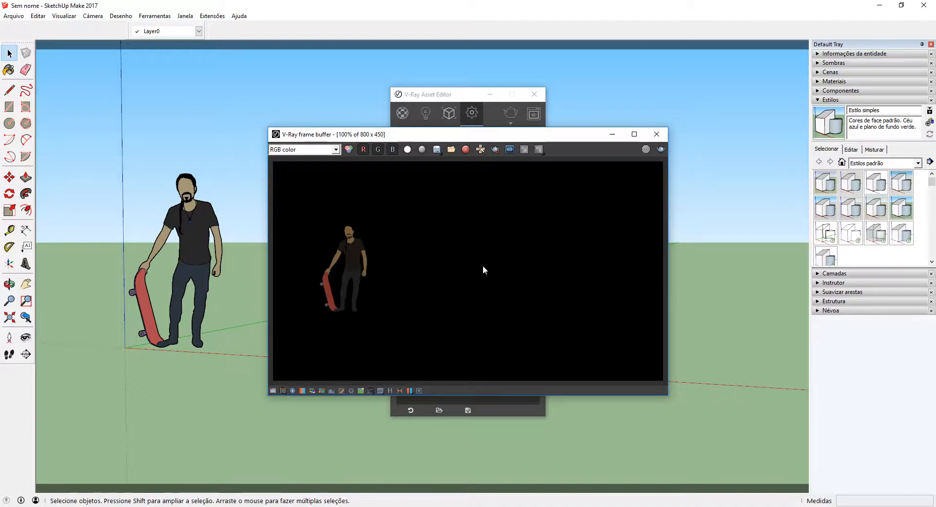
pyautogui.click(657, 134)
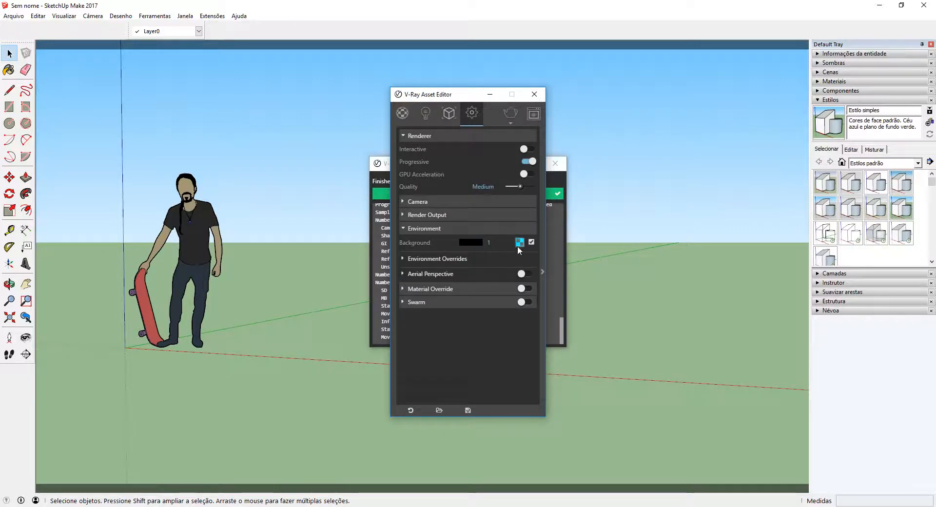
pyautogui.click(513, 113)
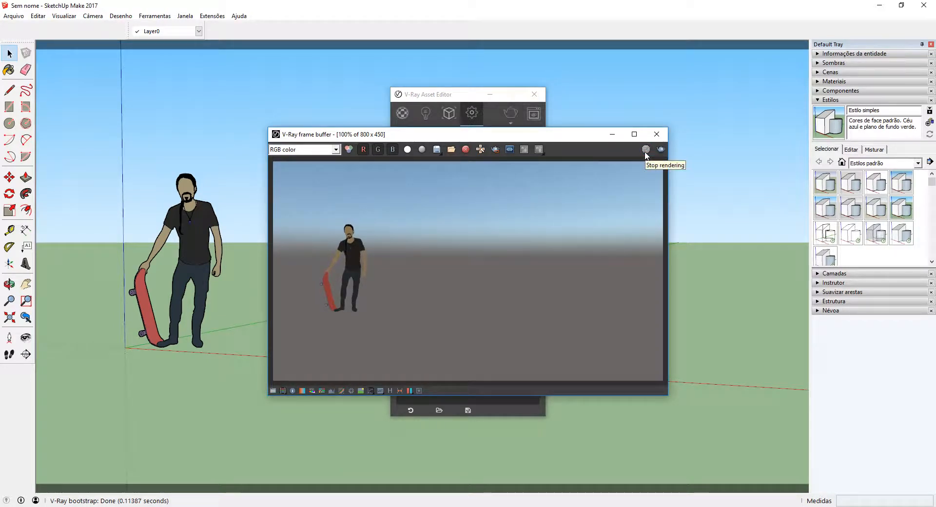
pyautogui.click(657, 134)
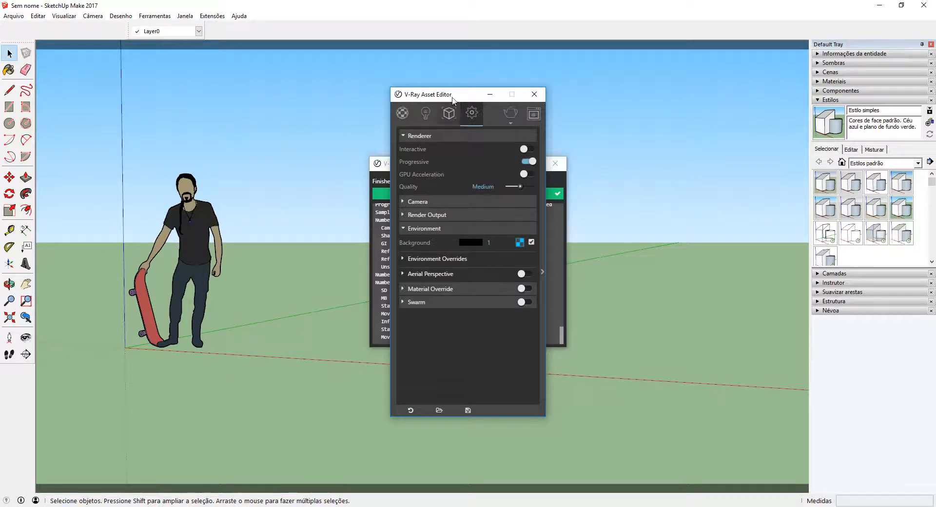
# - Move the V-Ray Asset Editor clear of the toolbars and place a V-Ray infinite plane at the model's origin
pyautogui.moveTo(455, 98); pyautogui.dragTo(577, 107)
pyautogui.click(436, 129)
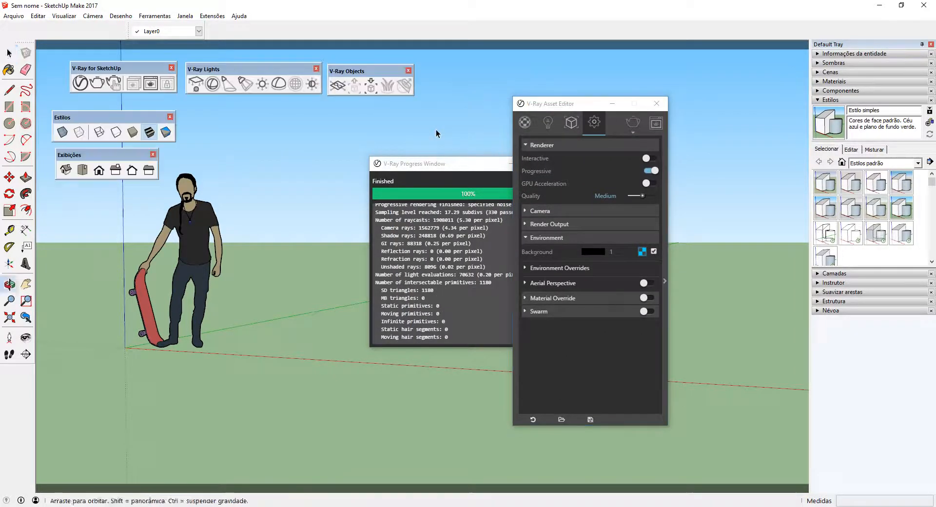
pyautogui.click(338, 87)
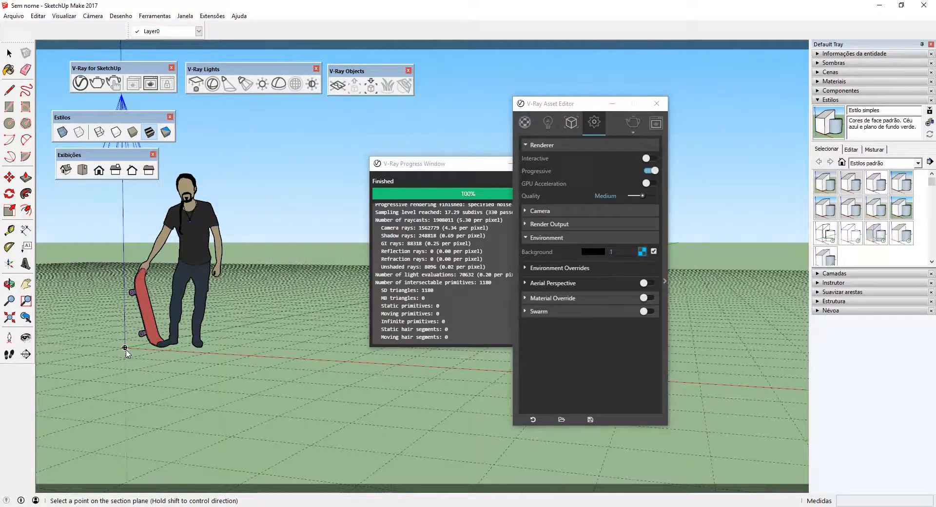
pyautogui.scroll(5, 126, 349)
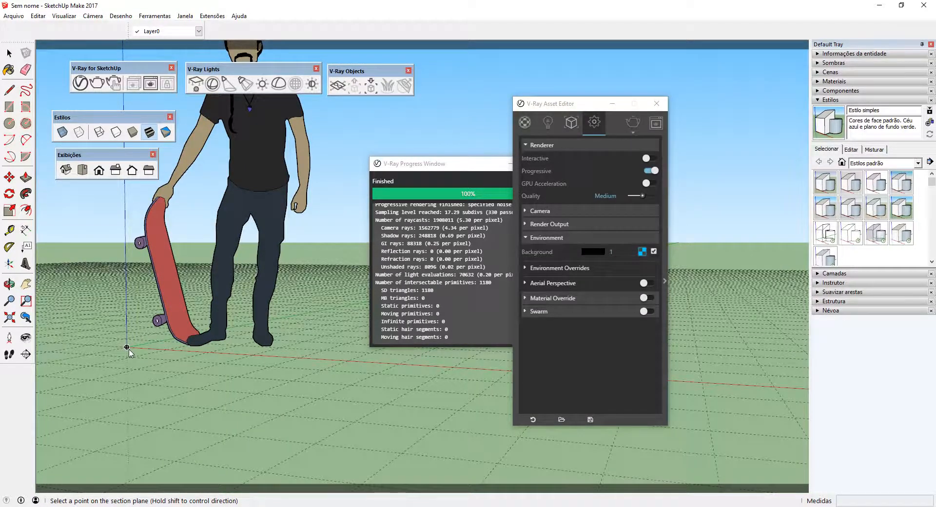
pyautogui.click(127, 347)
pyautogui.scroll(-5, 222, 356)
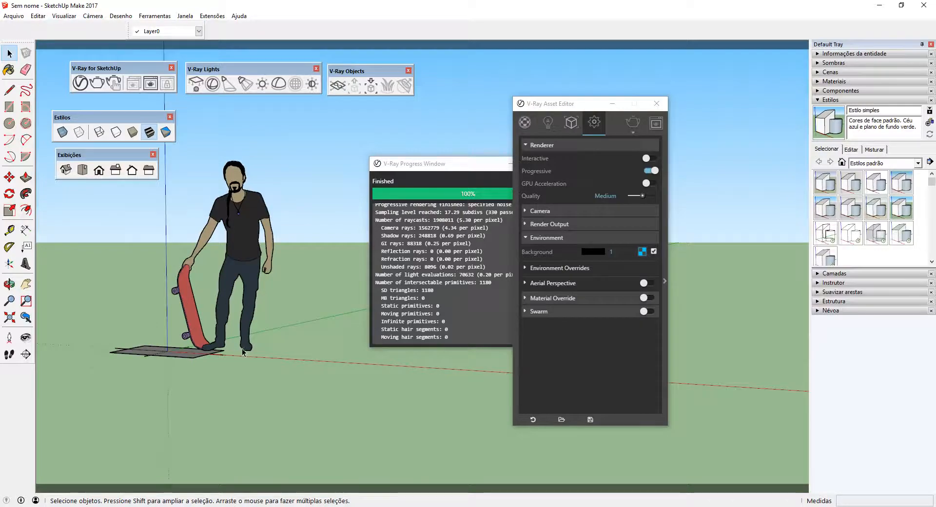
# - Render the scene with the infinite plane, stop the render, and close the frame buffer and progress window
pyautogui.moveTo(243, 352); pyautogui.dragTo(190, 365, button='middle')
pyautogui.click(634, 127)
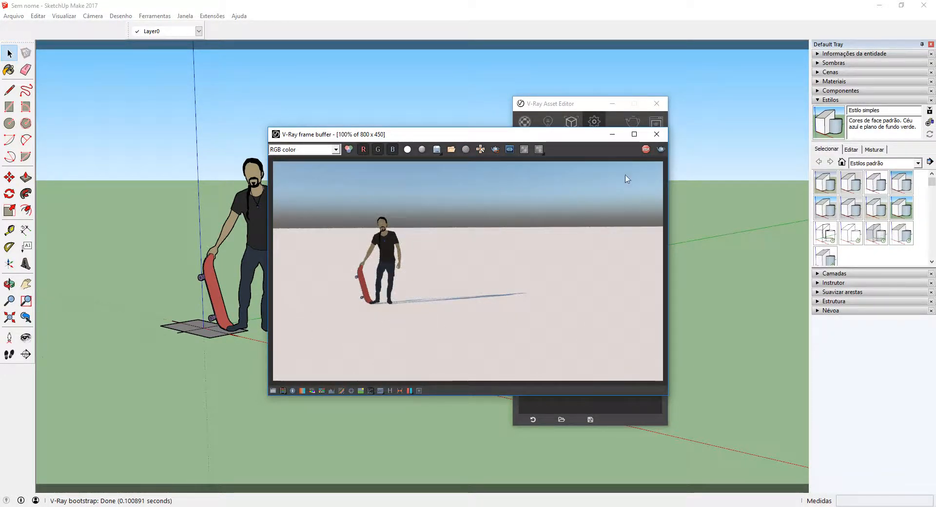
pyautogui.click(644, 150)
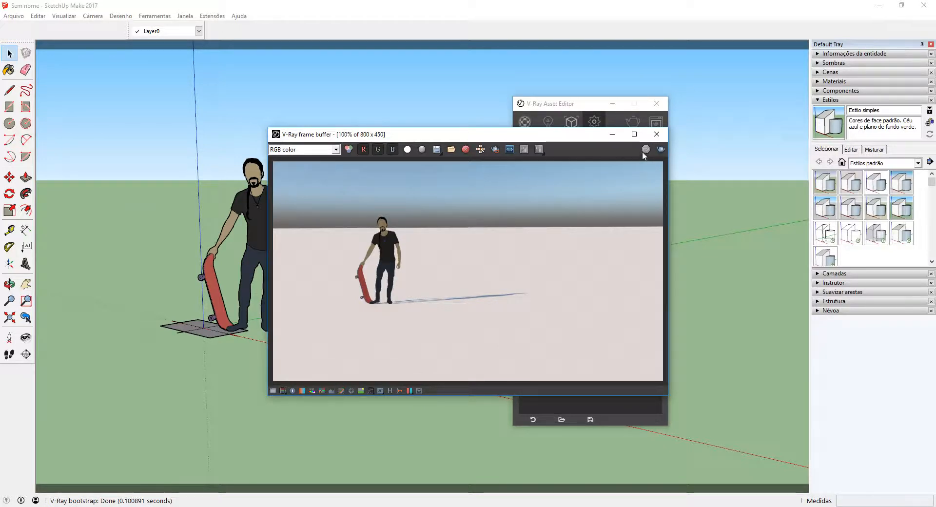
pyautogui.click(657, 134)
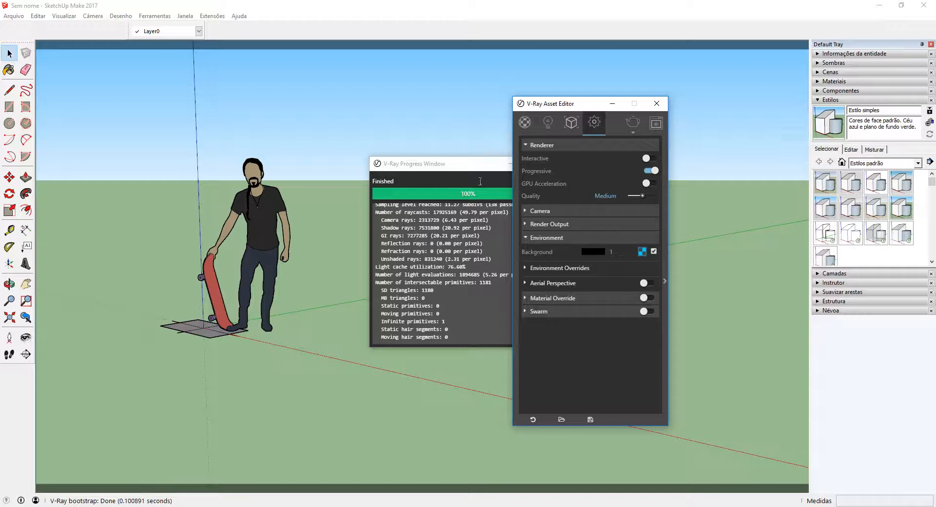
pyautogui.click(500, 164)
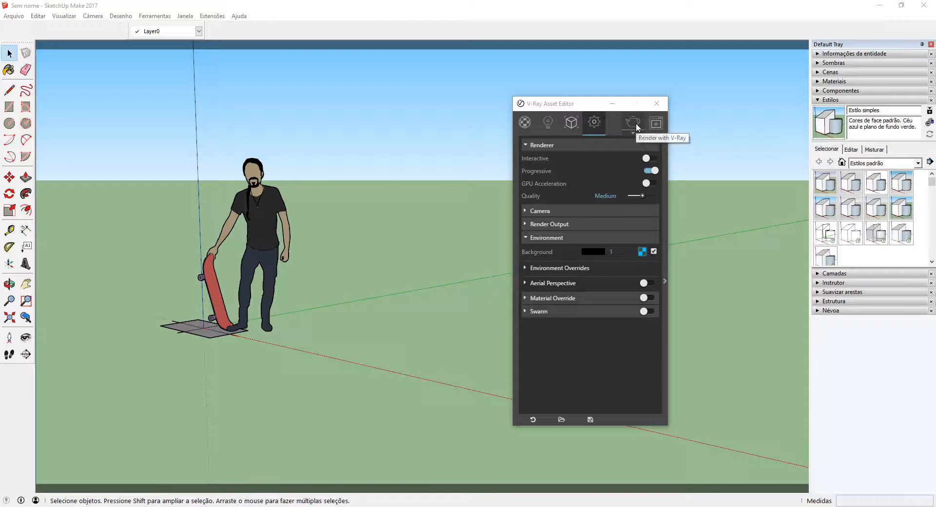
# - Render the figure from a view orbited around to the plane's other side, and move the frame buffer off the Asset Editor's settings
pyautogui.moveTo(303, 255); pyautogui.dragTo(174, 234, button='middle')
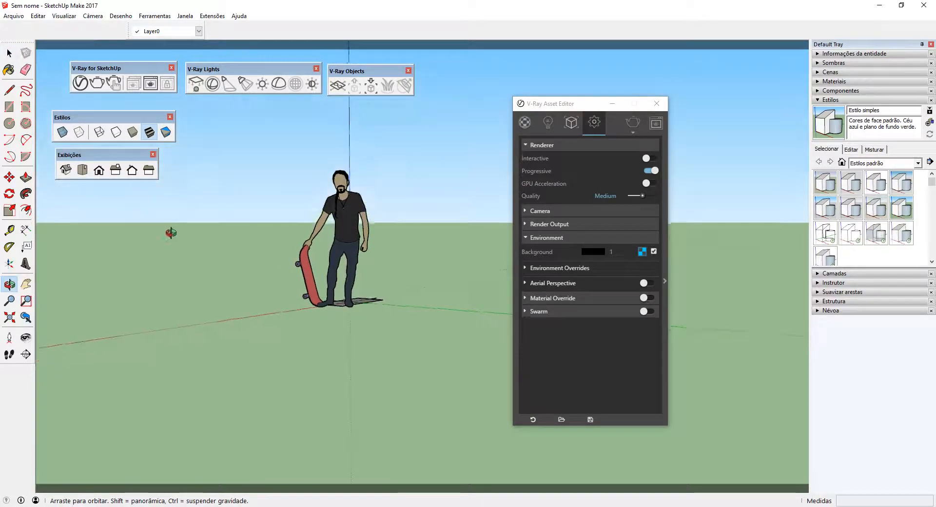
pyautogui.click(637, 122)
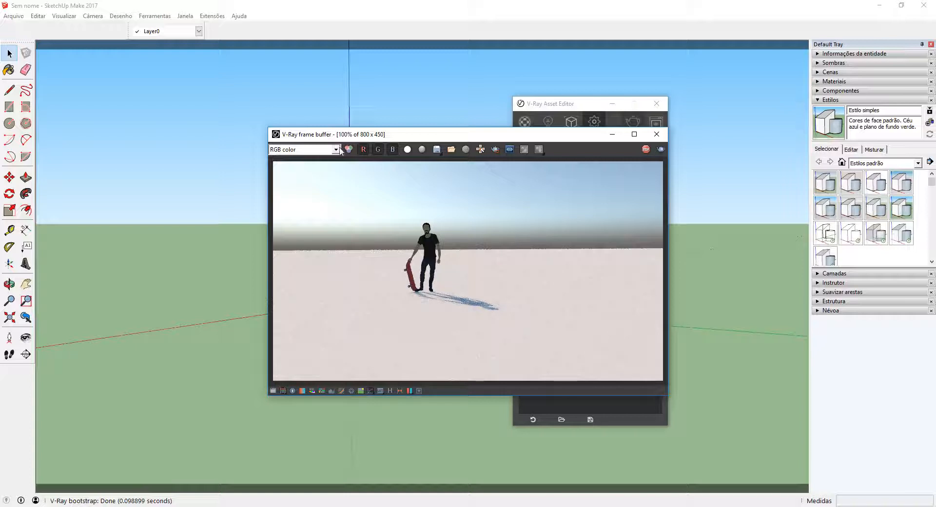
pyautogui.moveTo(323, 136); pyautogui.dragTo(164, 131)
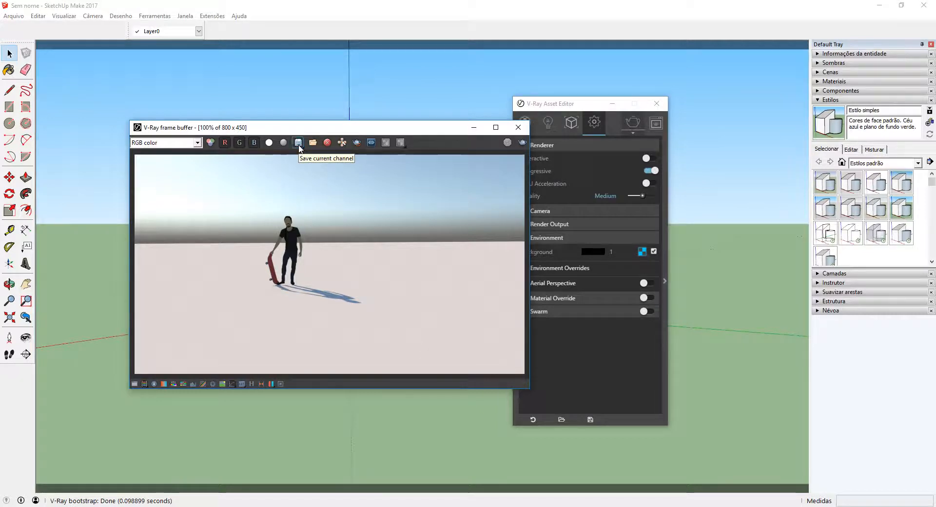
# - Bring up the save dialogs for the current channel and for all image channels, cancelling both without saving
pyautogui.click(299, 143)
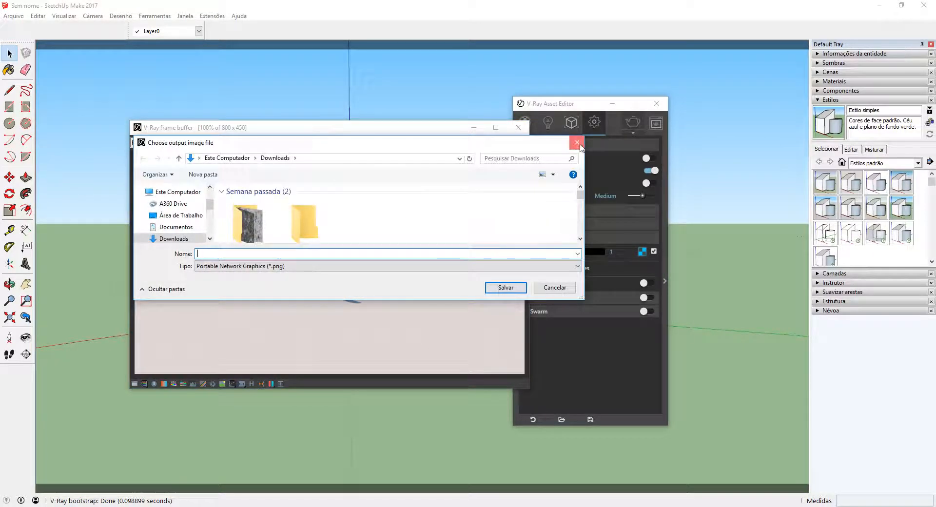
pyautogui.click(576, 143)
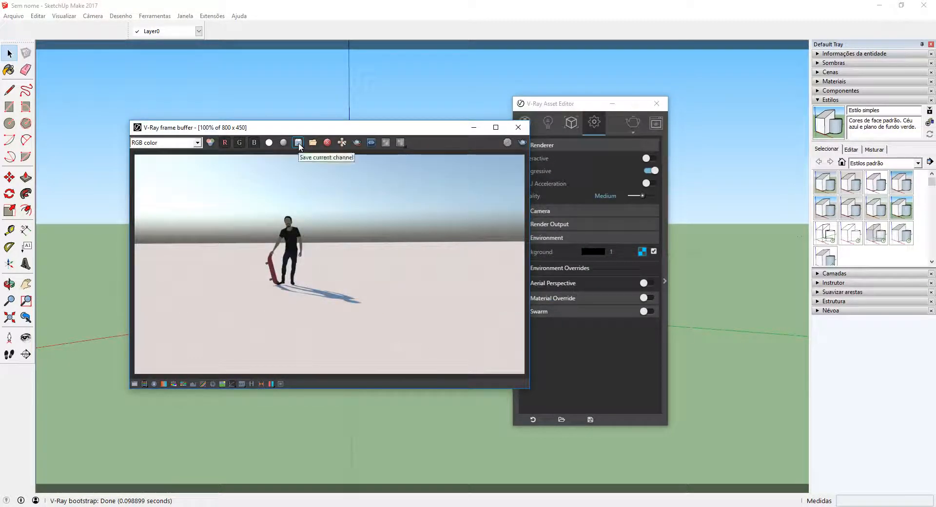
pyautogui.click(298, 144)
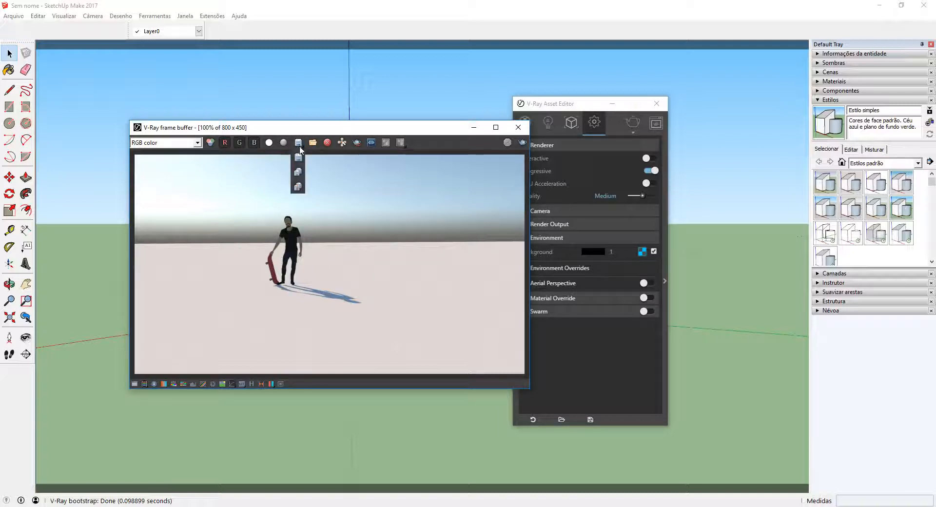
pyautogui.click(299, 174)
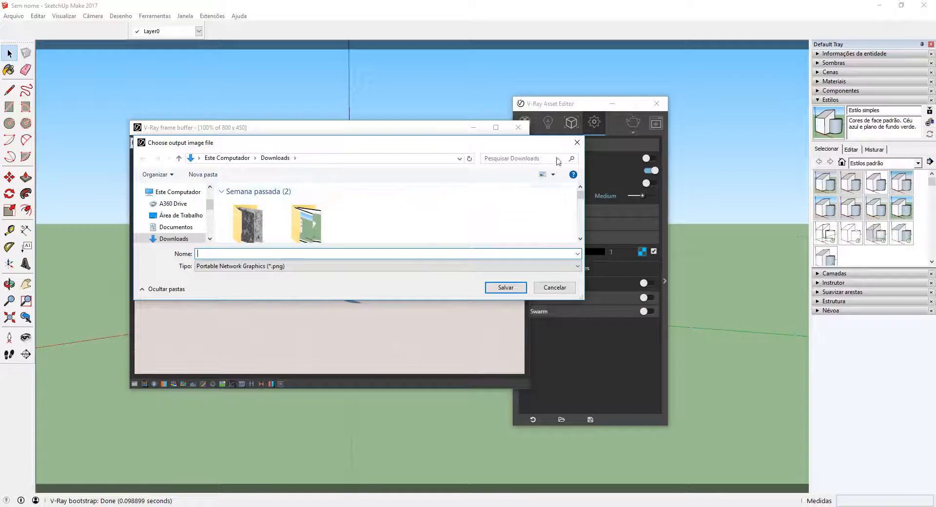
pyautogui.click(577, 143)
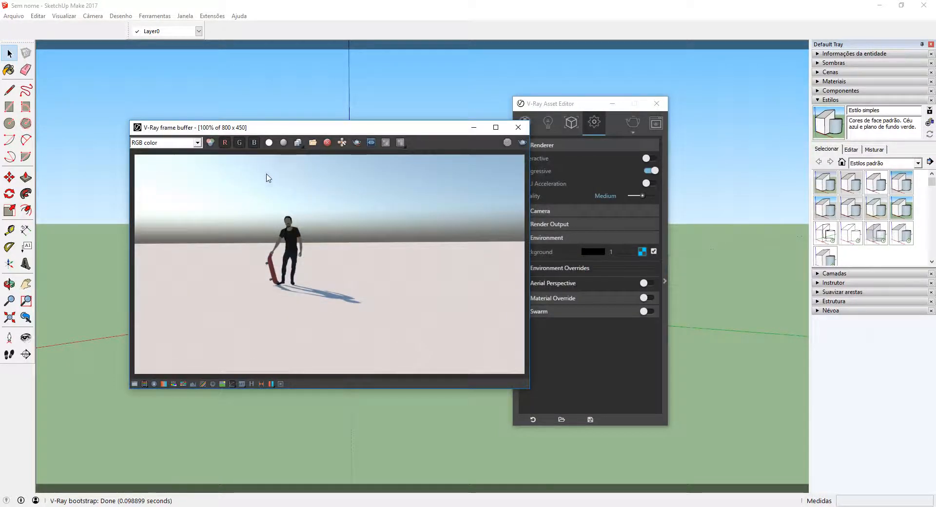
# - Compare the render's Alpha and RGB color channels in the frame buffer, finishing on RGB color
pyautogui.click(187, 144)
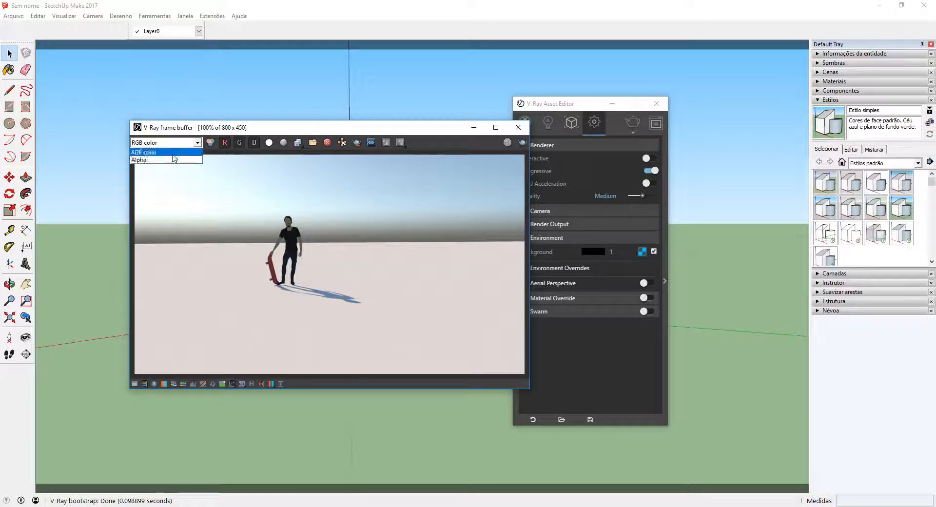
pyautogui.click(176, 160)
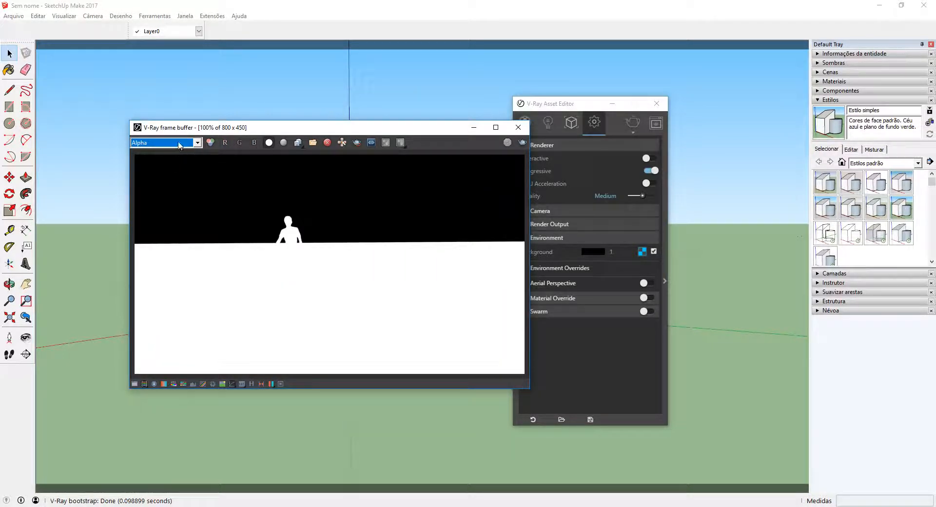
pyautogui.click(179, 143)
pyautogui.click(175, 153)
pyautogui.click(180, 142)
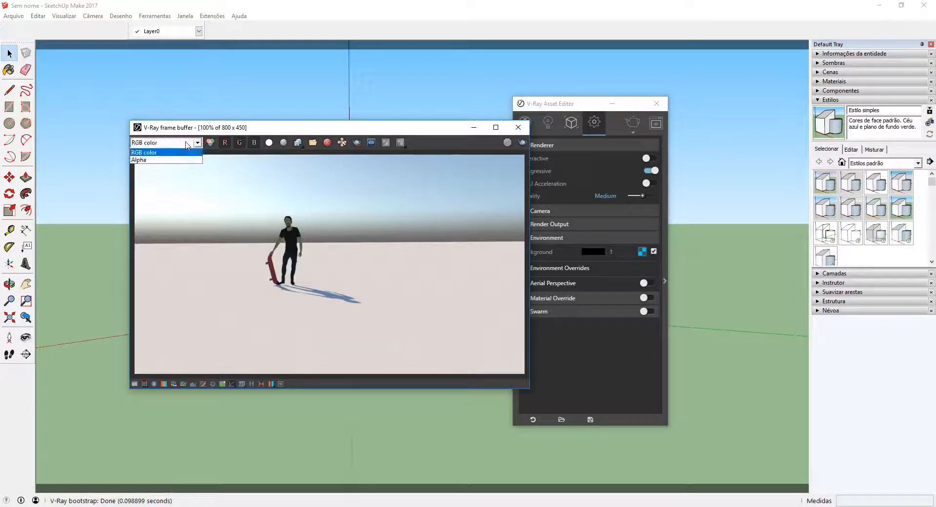
pyautogui.click(175, 159)
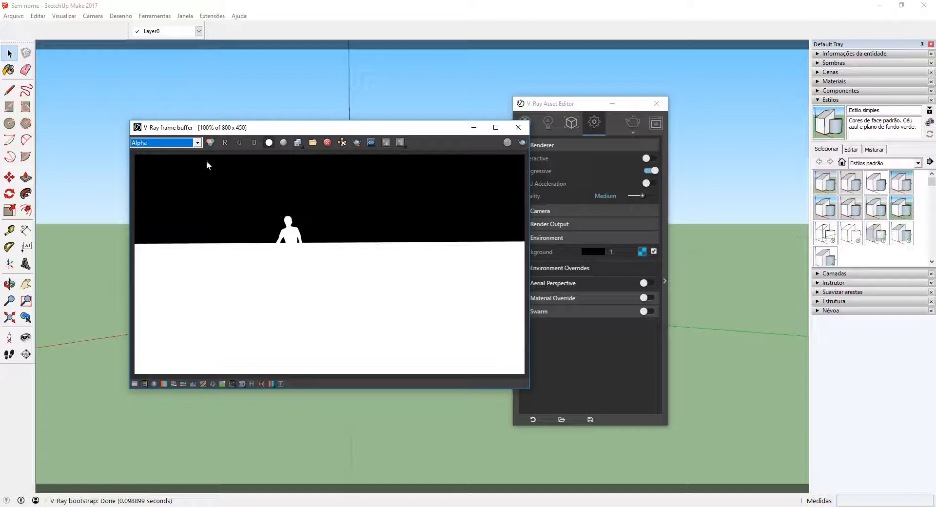
pyautogui.click(196, 143)
pyautogui.click(183, 152)
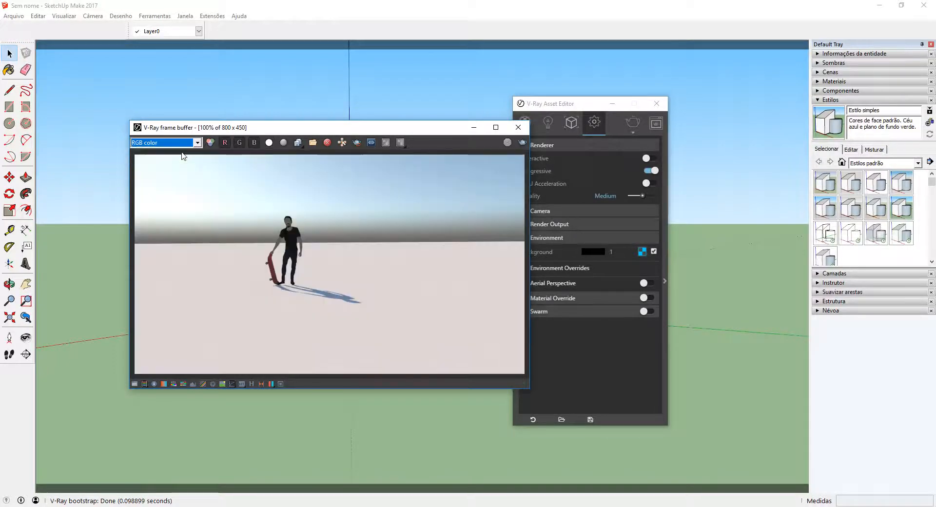
# - Review the frame buffer's channel-saving options, and close the frame buffer and progress window
pyautogui.click(299, 143)
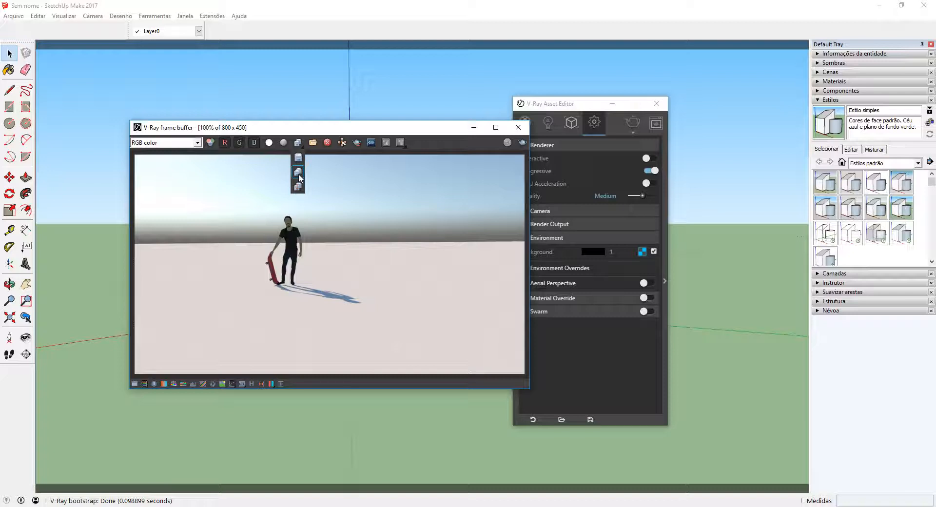
pyautogui.moveTo(299, 175); pyautogui.dragTo(302, 146)
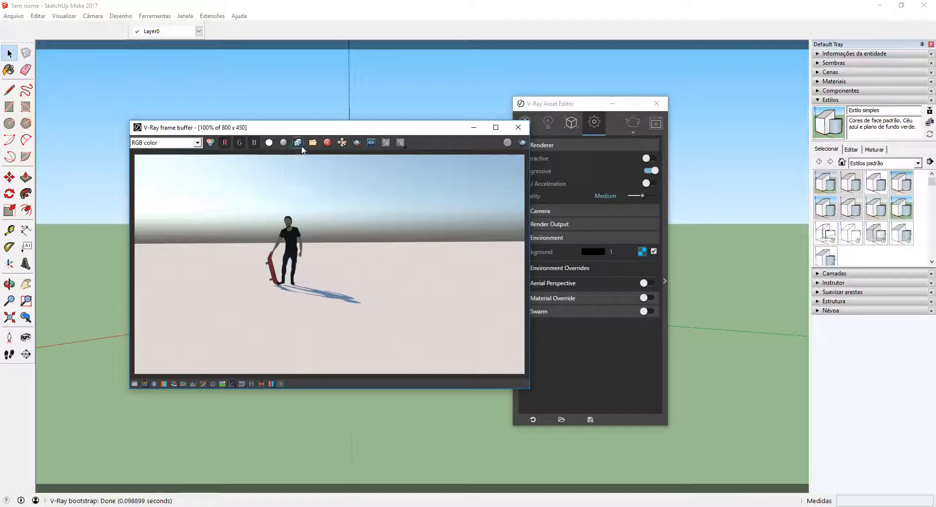
pyautogui.click(518, 128)
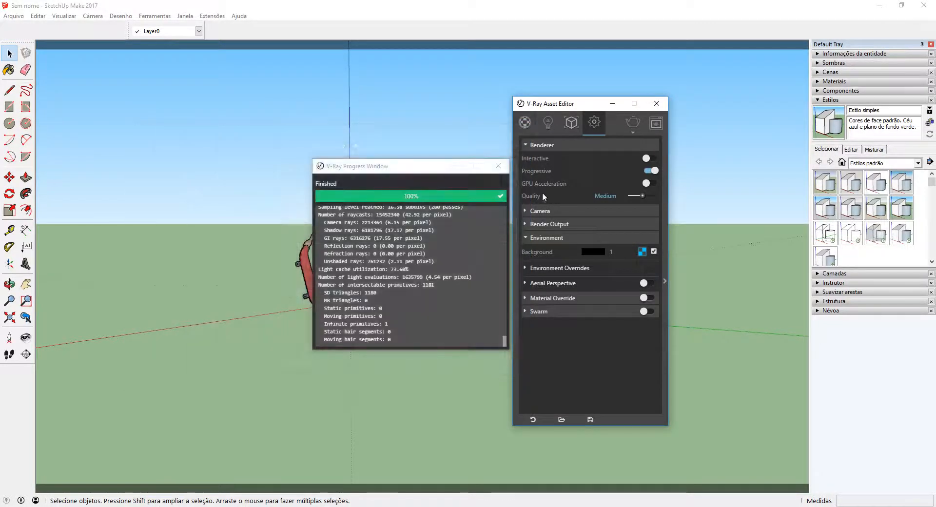
pyautogui.click(498, 166)
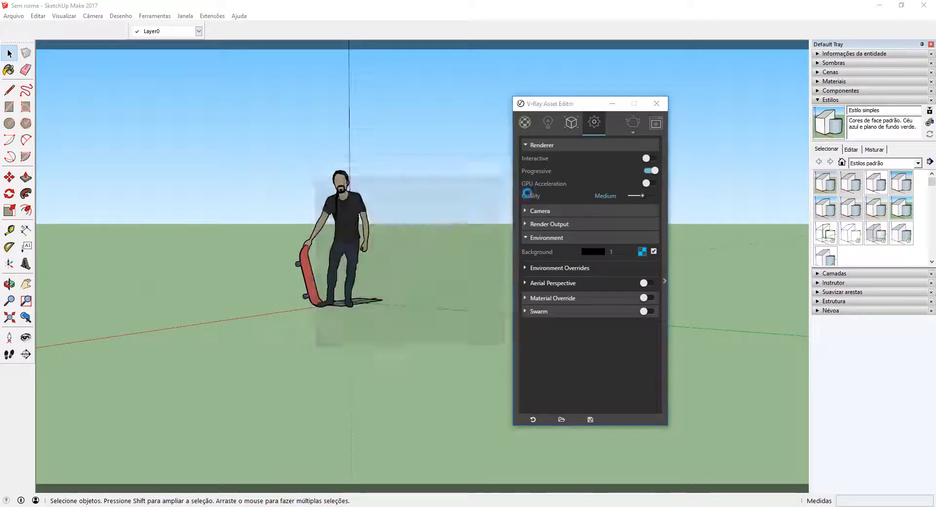
# - Collapse the Environment settings, run another Progressive render at Medium quality, and close the frame buffer and progress window
pyautogui.click(607, 242)
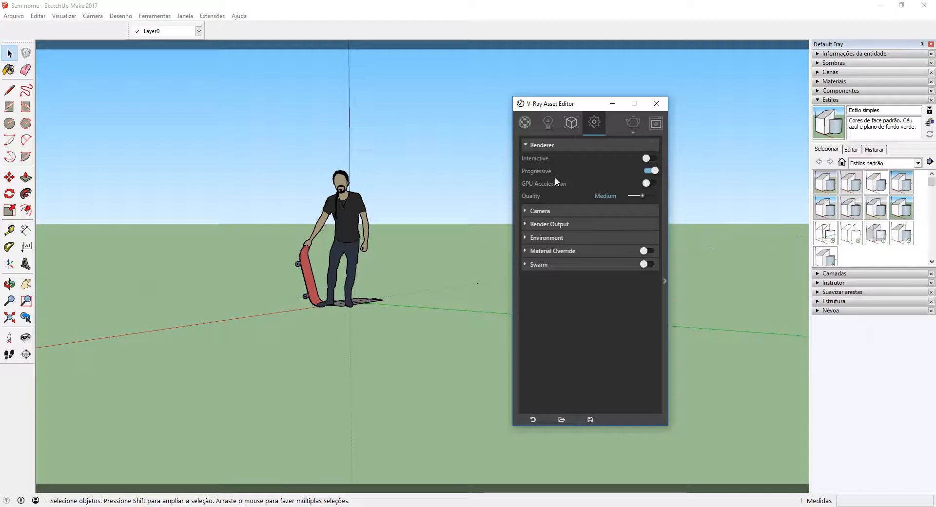
pyautogui.click(633, 122)
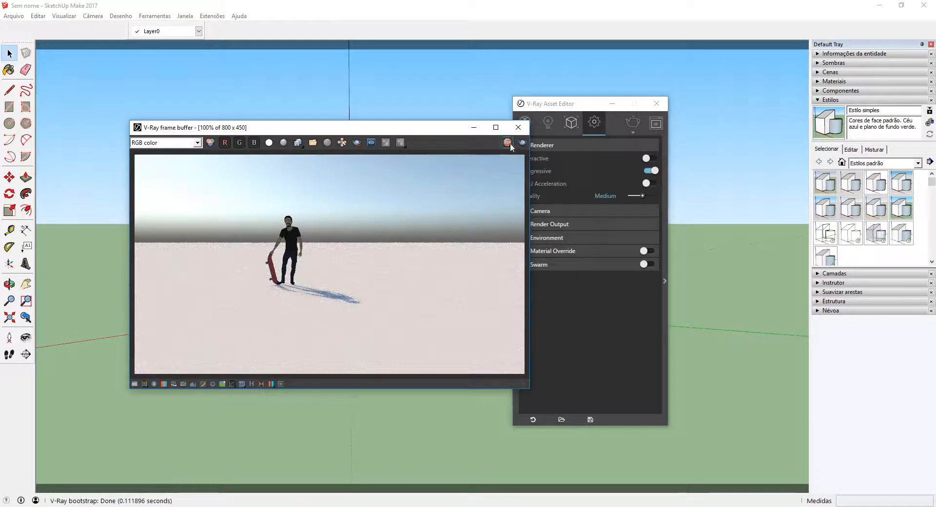
pyautogui.click(518, 127)
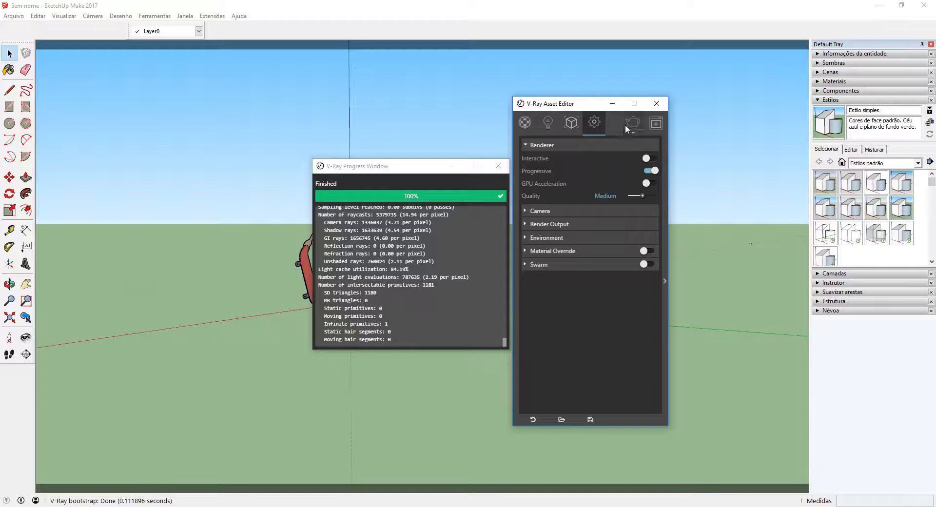
pyautogui.click(498, 166)
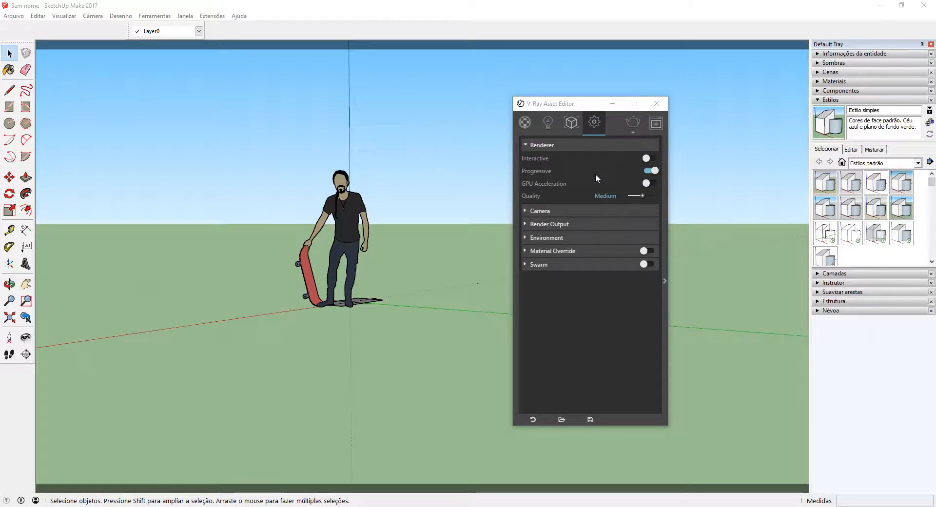
# - Enable Interactive rendering, start an interactive render of the scene, and move the frame buffer nearer the Default Tray
pyautogui.click(647, 159)
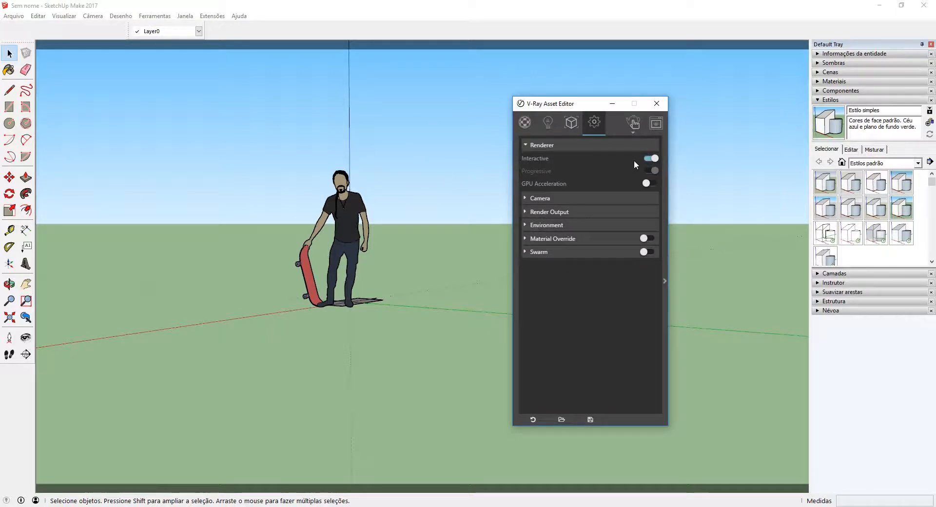
pyautogui.click(636, 123)
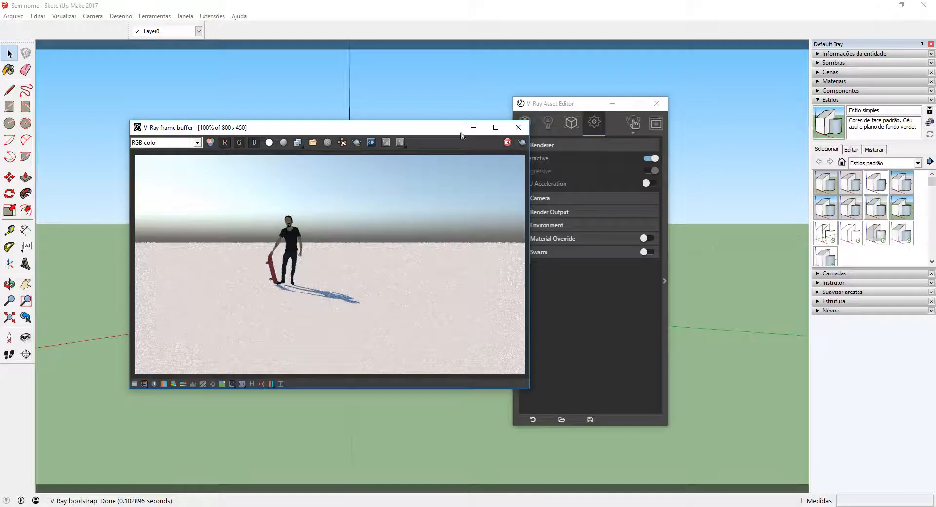
pyautogui.moveTo(425, 128); pyautogui.dragTo(520, 137)
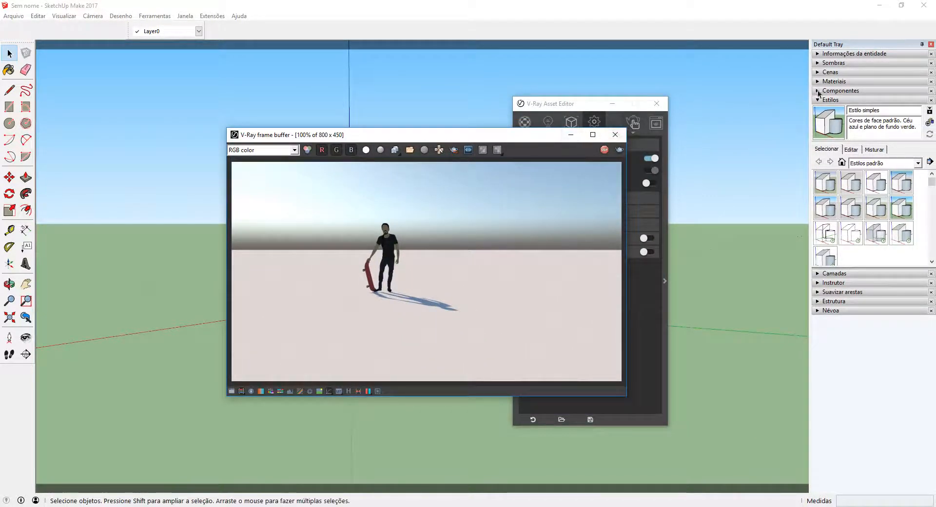
# - Find the standing figure's trouser material among the in-model materials and lighten its color to a pale blue
pyautogui.click(829, 81)
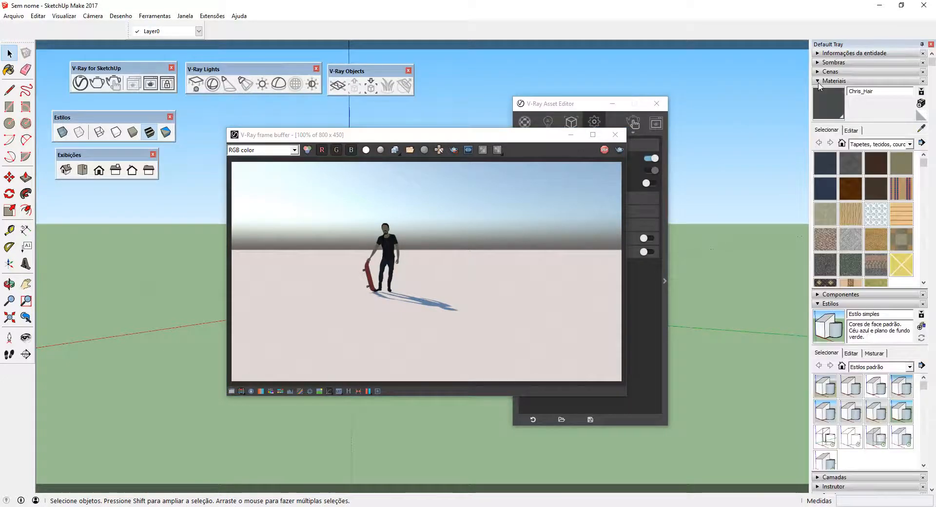
pyautogui.click(842, 142)
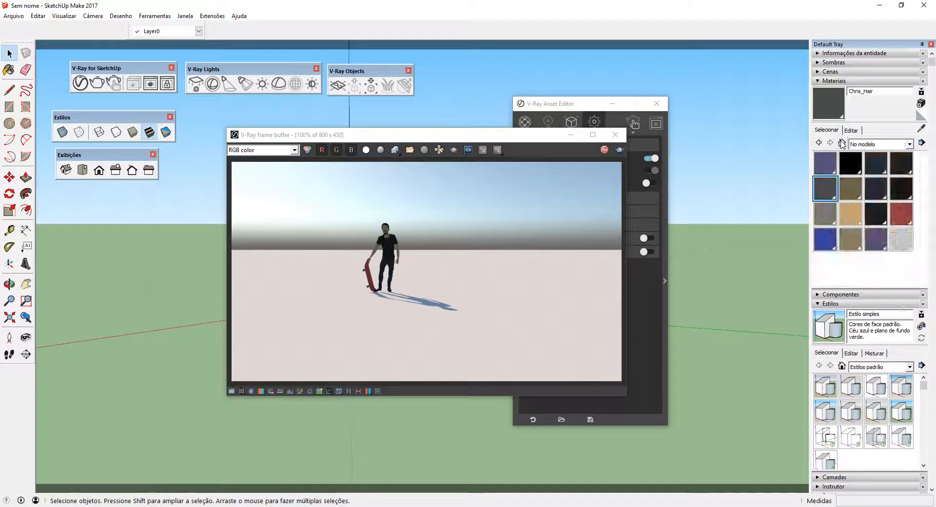
pyautogui.click(850, 163)
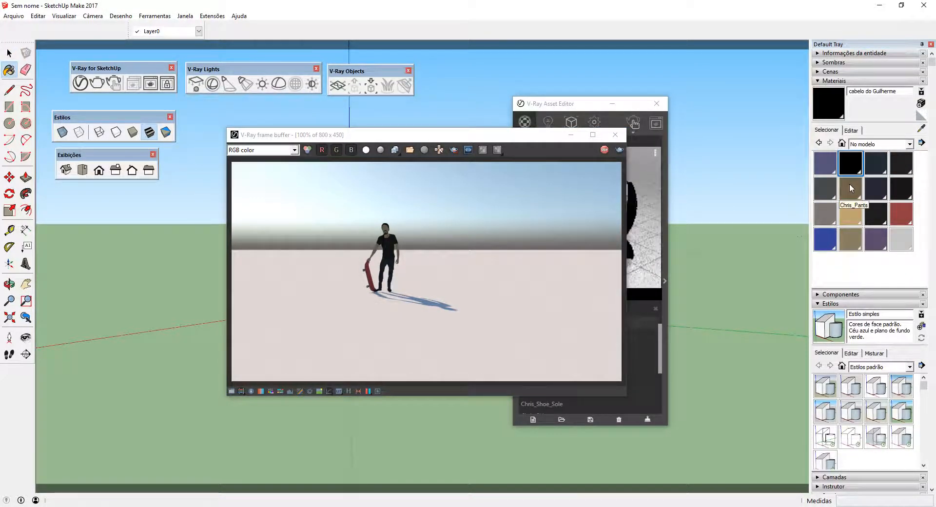
pyautogui.click(826, 242)
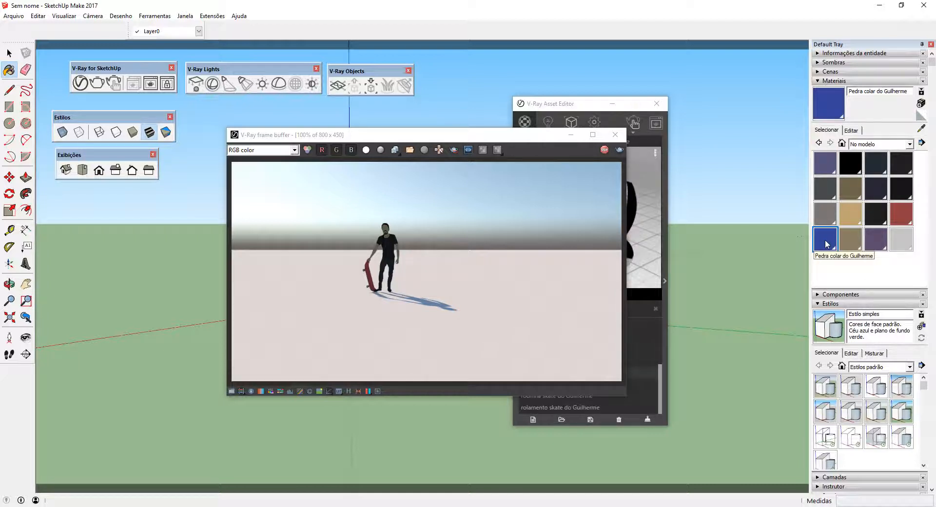
pyautogui.click(854, 242)
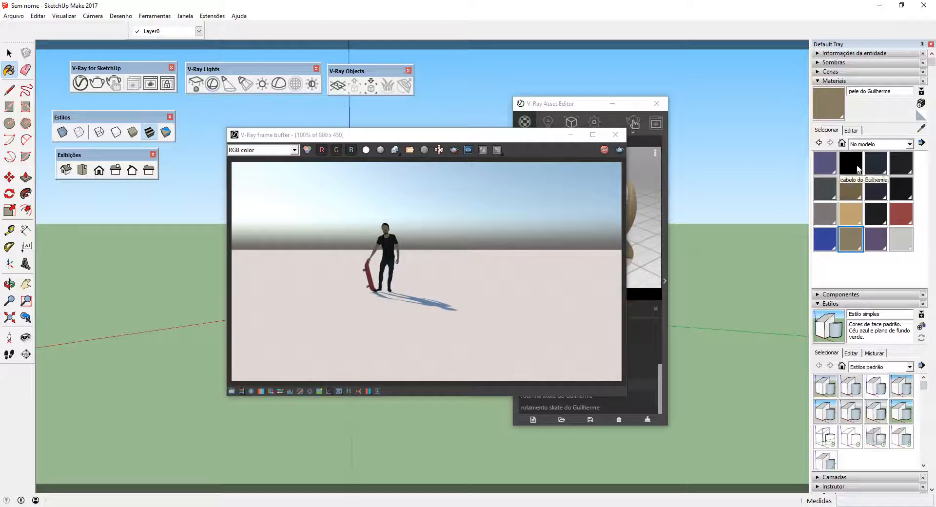
pyautogui.click(876, 170)
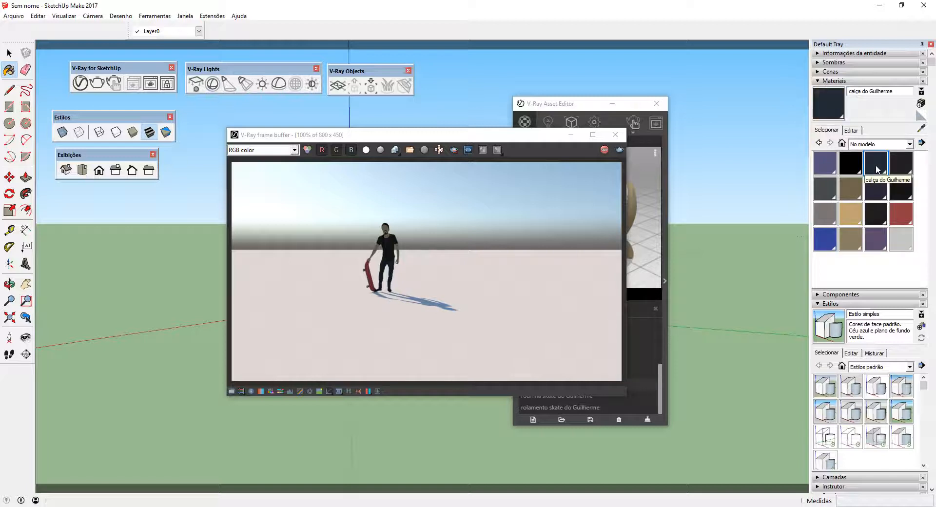
pyautogui.click(852, 131)
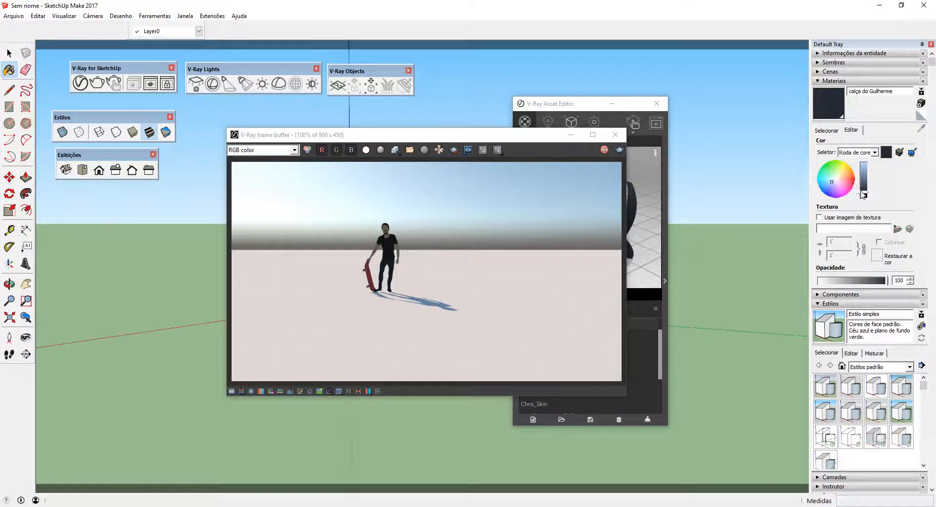
pyautogui.moveTo(863, 195); pyautogui.dragTo(867, 164)
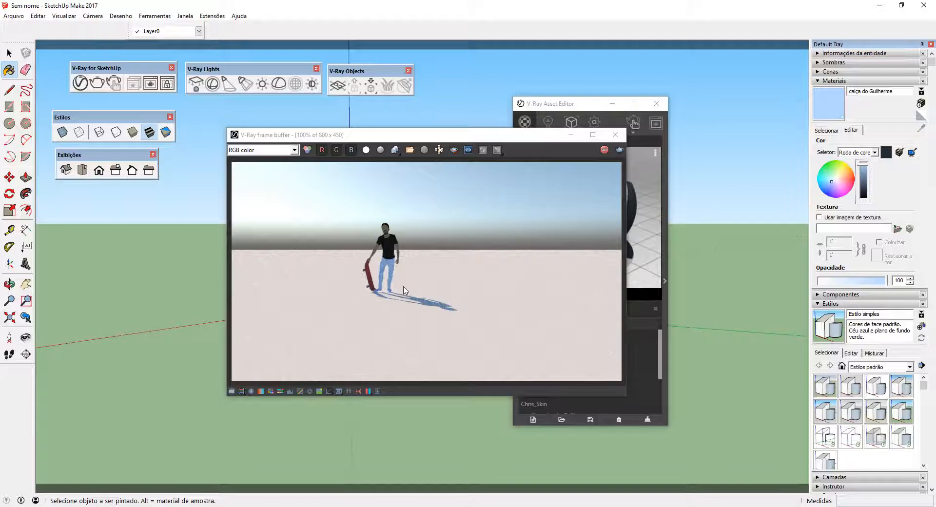
# - Orbit and zoom in on the figure to watch the interactive render follow the camera
pyautogui.press('o')
pyautogui.moveTo(161, 253); pyautogui.dragTo(85, 248)
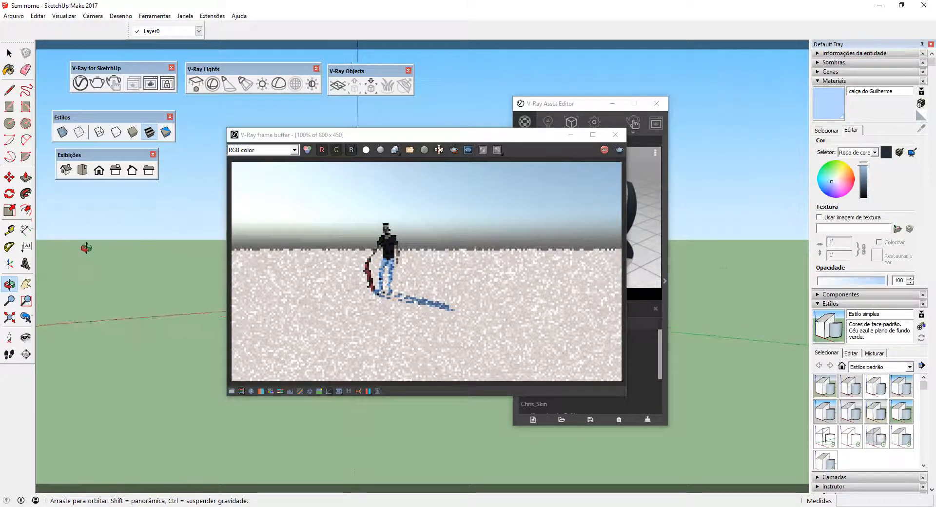
pyautogui.moveTo(86, 248); pyautogui.dragTo(39, 254, button='middle')
pyautogui.moveTo(167, 251)
pyautogui.mouseDown(button='middle')
pyautogui.moveTo(167, 239)
pyautogui.moveTo(146, 236)
pyautogui.moveTo(177, 231)
pyautogui.moveTo(192, 286)
pyautogui.mouseUp(button='middle')
pyautogui.scroll(3, 185, 220)
pyautogui.scroll(1, 178, 237)
# - Move the frame buffer and progress window clear of the figure, and orbit to a lower viewpoint
pyautogui.moveTo(428, 134); pyautogui.dragTo(684, 234)
pyautogui.moveTo(409, 168); pyautogui.dragTo(353, 294)
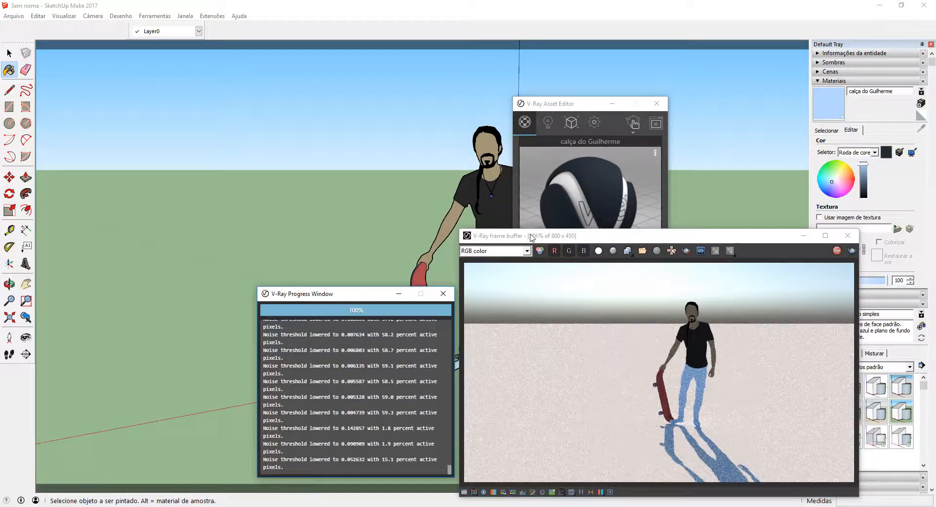
pyautogui.moveTo(533, 238); pyautogui.dragTo(283, 278)
pyautogui.moveTo(346, 199)
pyautogui.mouseDown(button='middle')
pyautogui.moveTo(428, 219)
pyautogui.moveTo(209, 179)
pyautogui.moveTo(144, 179)
pyautogui.mouseUp(button='middle')
pyautogui.moveTo(347, 203)
pyautogui.mouseDown(button='middle')
pyautogui.moveTo(296, 207)
pyautogui.moveTo(203, 157)
pyautogui.moveTo(316, 217)
pyautogui.moveTo(370, 217)
pyautogui.moveTo(466, 176)
pyautogui.mouseUp(button='middle')
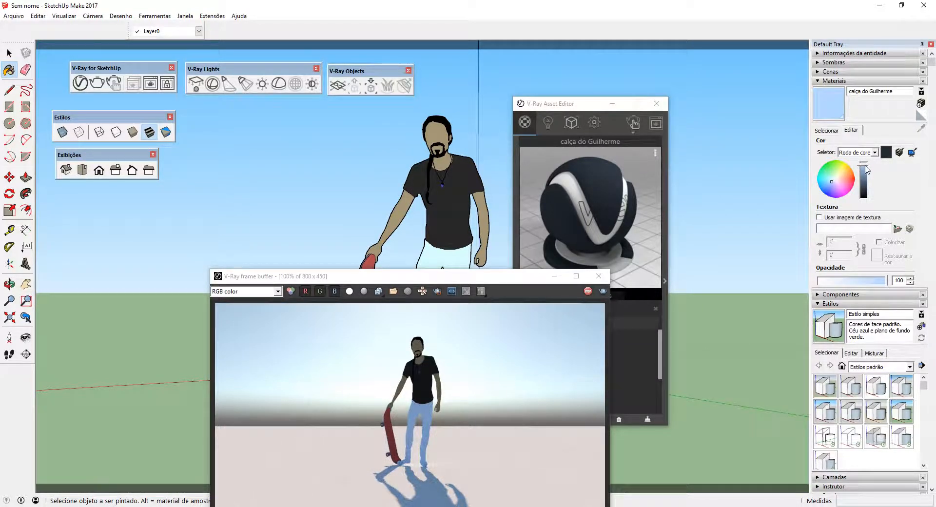
# - Darken the trouser material back to dark navy, and move the frame buffer up into full view
pyautogui.moveTo(865, 168); pyautogui.dragTo(866, 195)
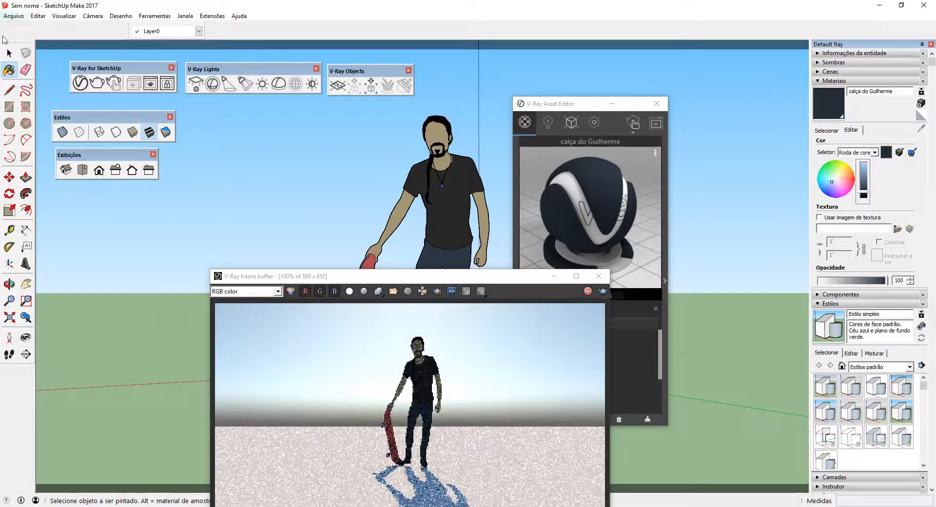
pyautogui.click(9, 53)
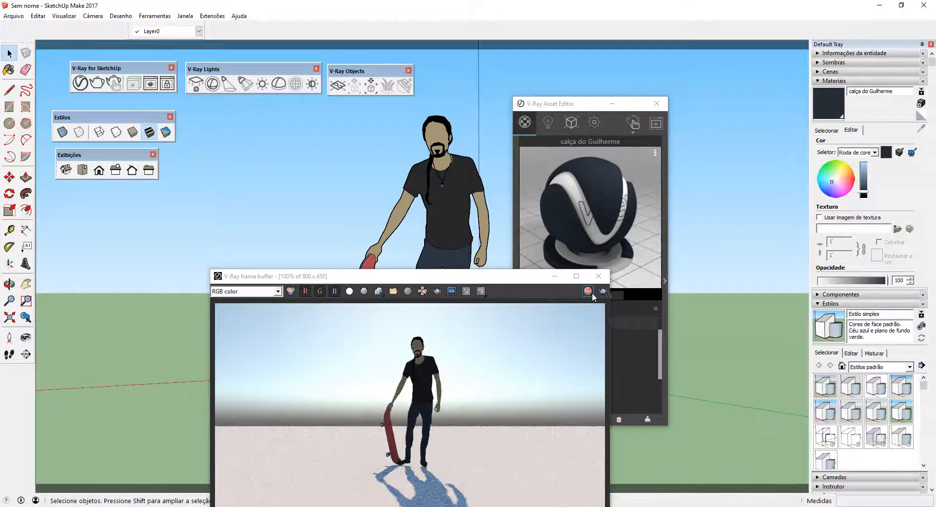
pyautogui.moveTo(450, 276); pyautogui.dragTo(557, 171)
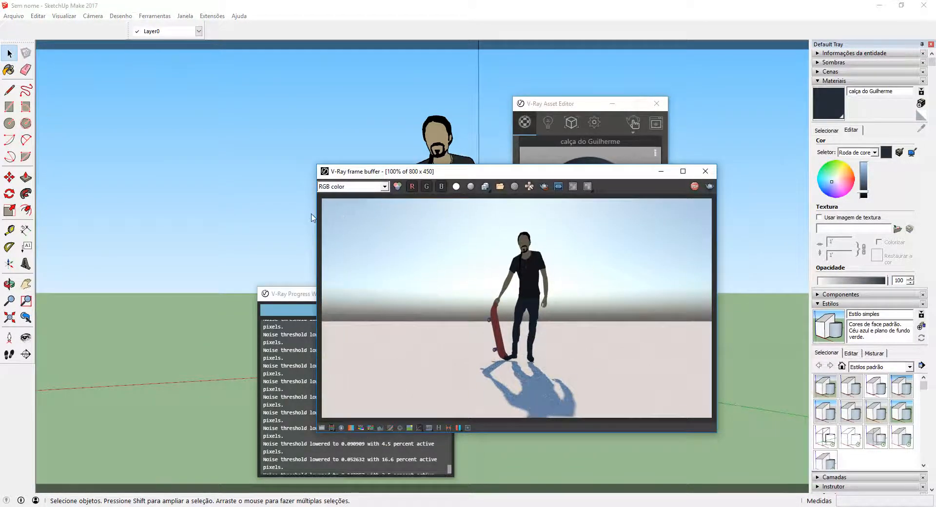
# - Zoom in on the figure's head and torso and orbit slightly to check the interactive render update
pyautogui.scroll(3, 412, 134)
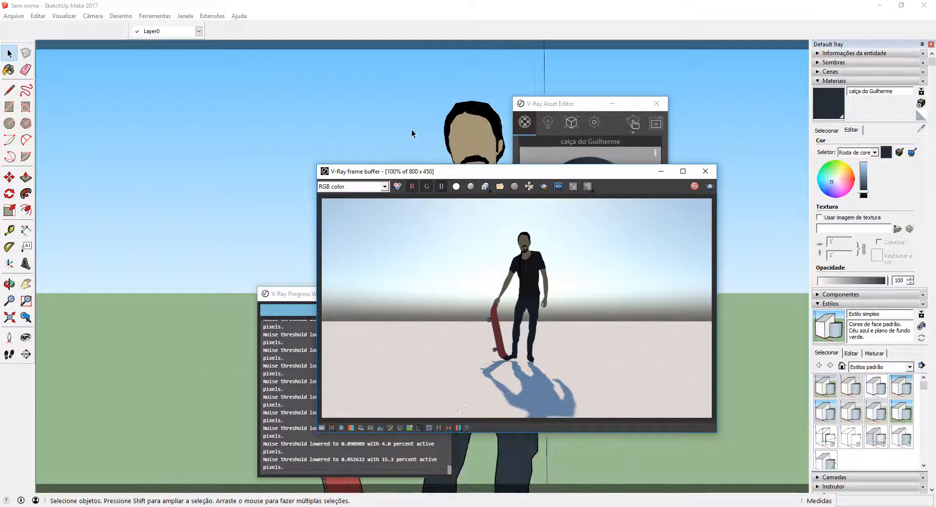
pyautogui.scroll(3, 413, 135)
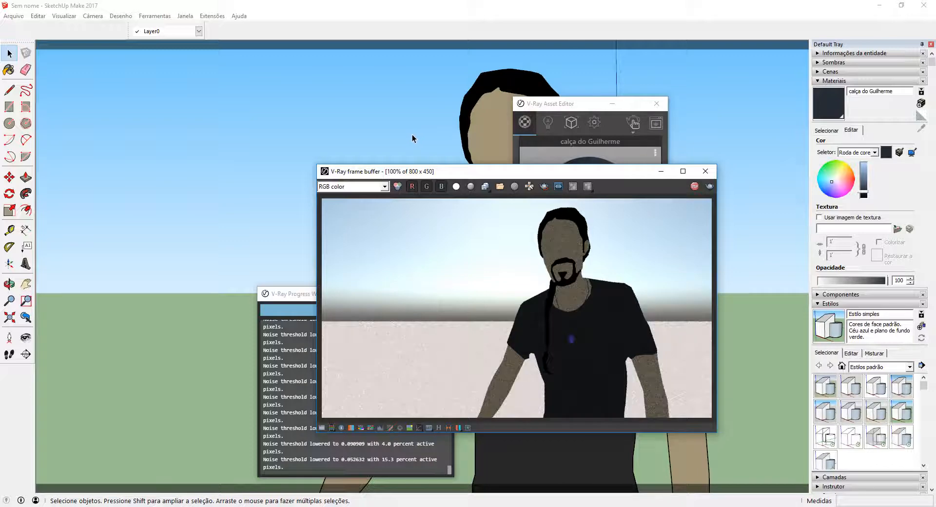
pyautogui.moveTo(414, 139)
pyautogui.mouseDown(button='middle')
pyautogui.moveTo(307, 105)
pyautogui.moveTo(309, 114)
pyautogui.mouseUp(button='middle')
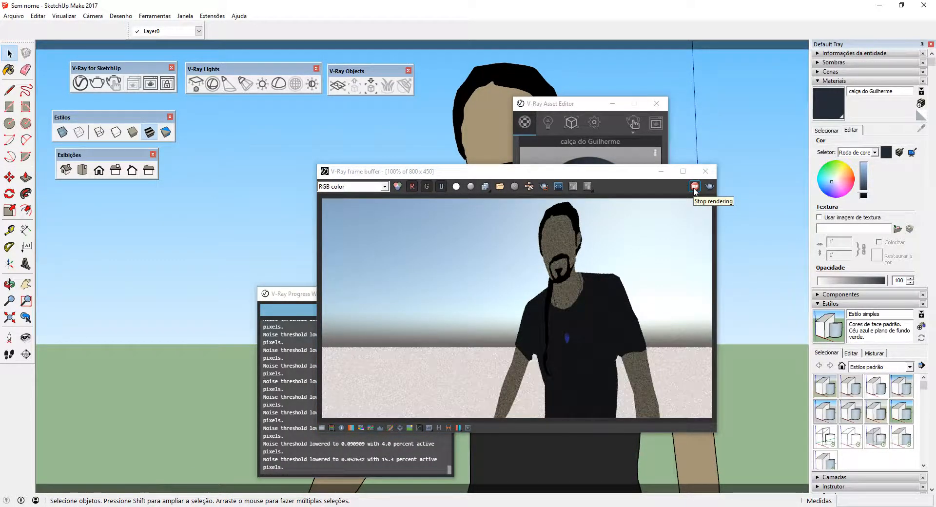
# - Stop the interactive rendering, and close the frame buffer, V-Ray Asset Editor and progress window
pyautogui.click(695, 186)
pyautogui.click(705, 171)
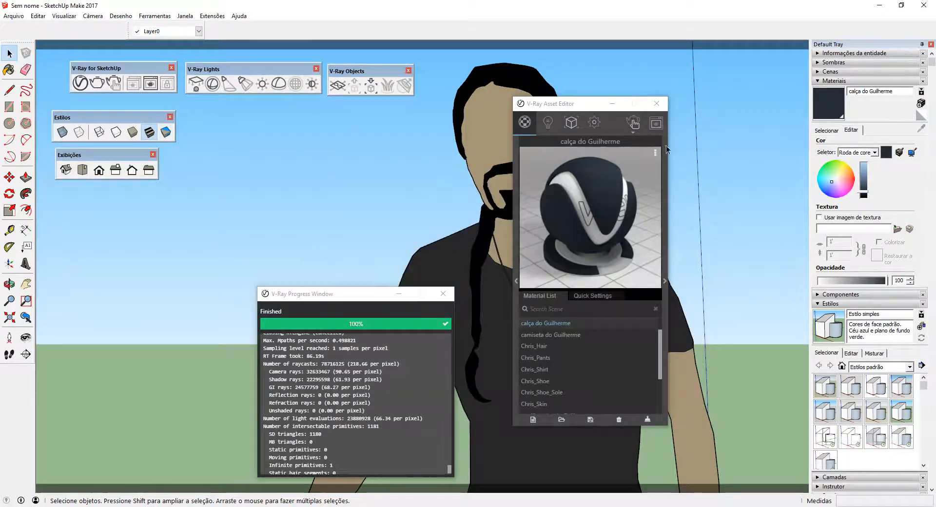
pyautogui.click(657, 108)
pyautogui.click(657, 107)
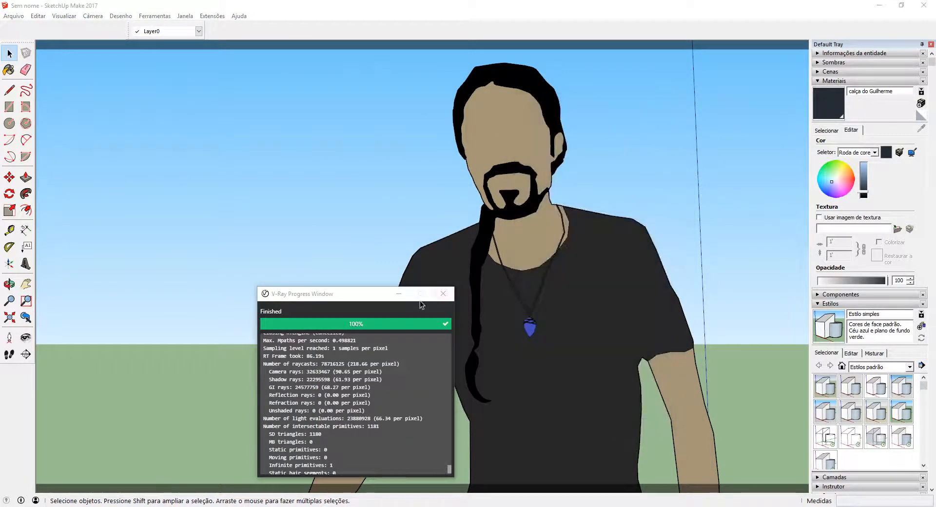
pyautogui.click(443, 294)
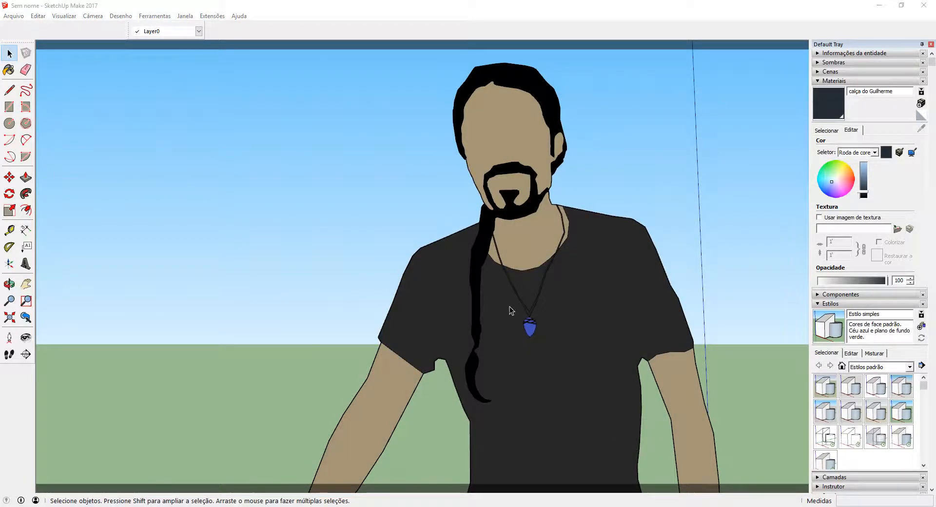
# - Bring the whole figure back into view, and collapse the Materials and Styles settings in the Default Tray
pyautogui.scroll(-8, 510, 312)
pyautogui.moveTo(512, 330); pyautogui.dragTo(606, 448, button='middle')
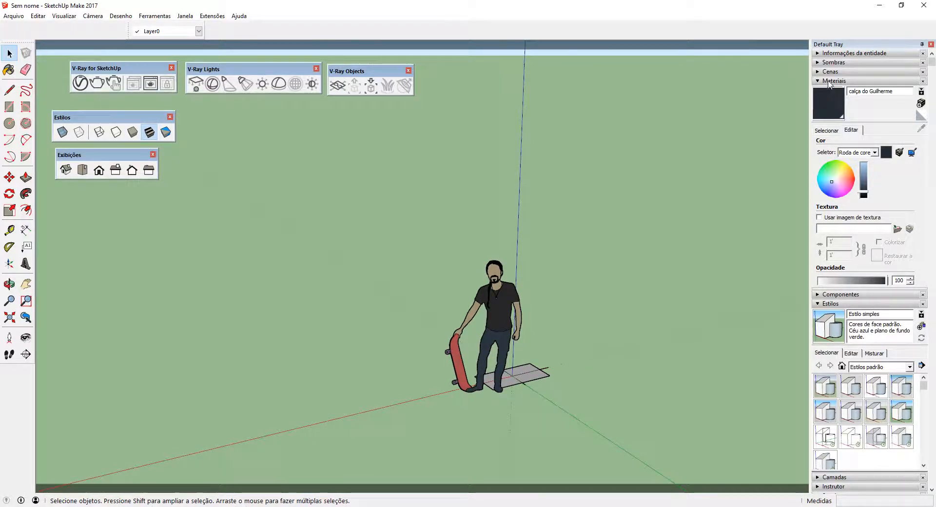
pyautogui.click(831, 80)
pyautogui.click(827, 100)
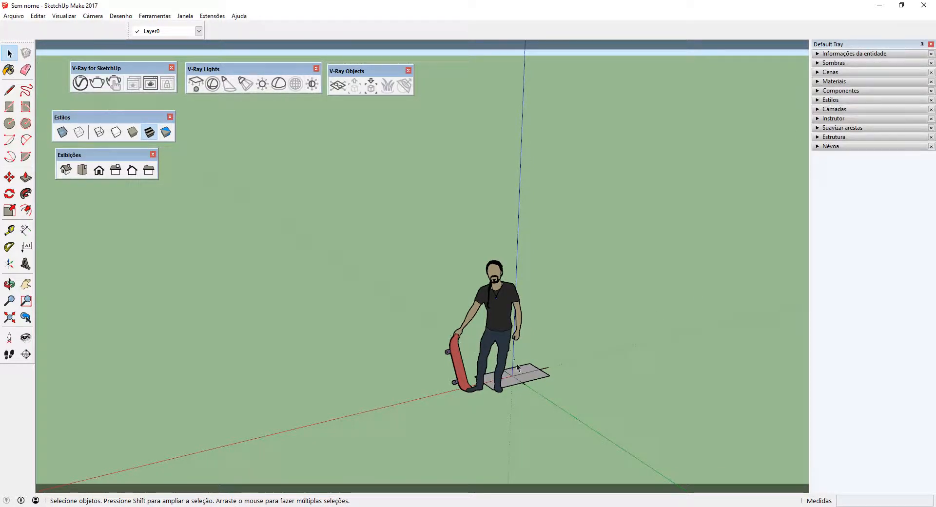
pyautogui.moveTo(587, 339); pyautogui.dragTo(553, 373, button='middle')
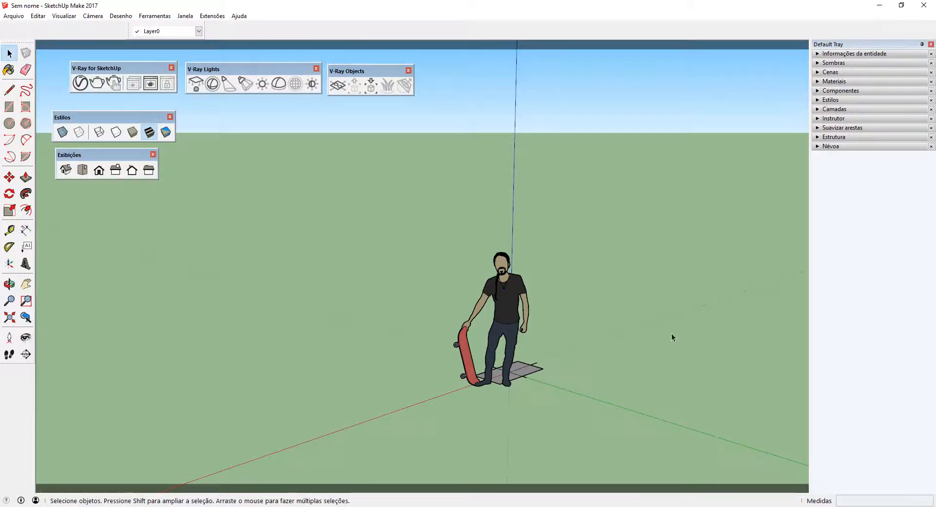
# - Display the Shadows settings and V-Ray's renderer settings, and start an interactive render of the scene
pyautogui.click(821, 64)
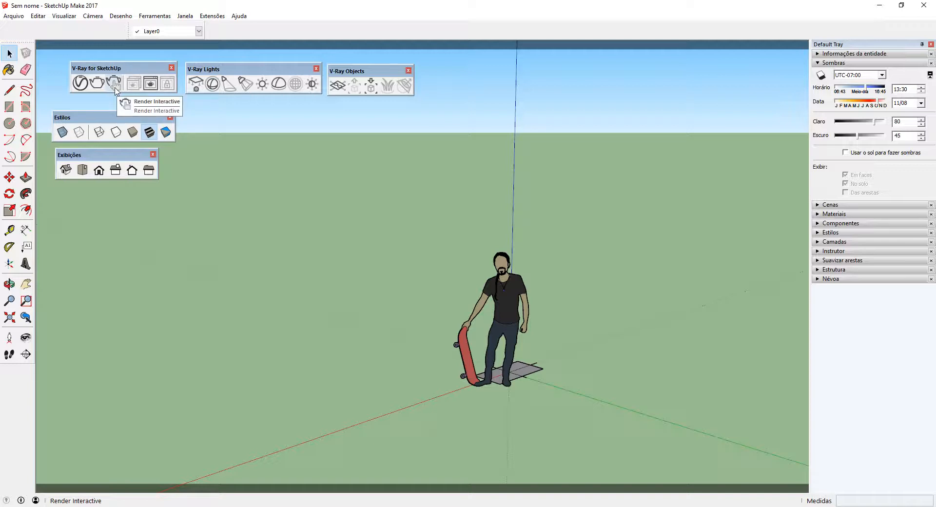
pyautogui.click(84, 87)
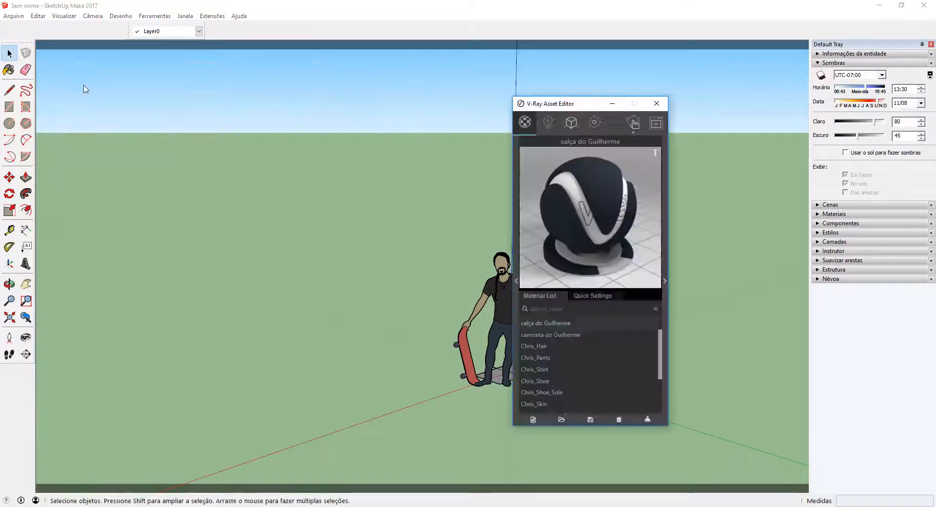
pyautogui.click(594, 126)
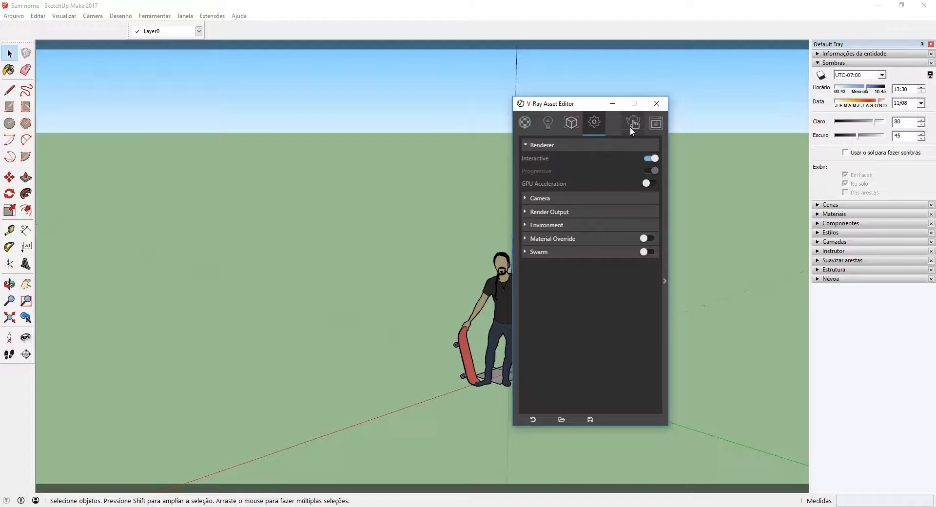
pyautogui.click(186, 151)
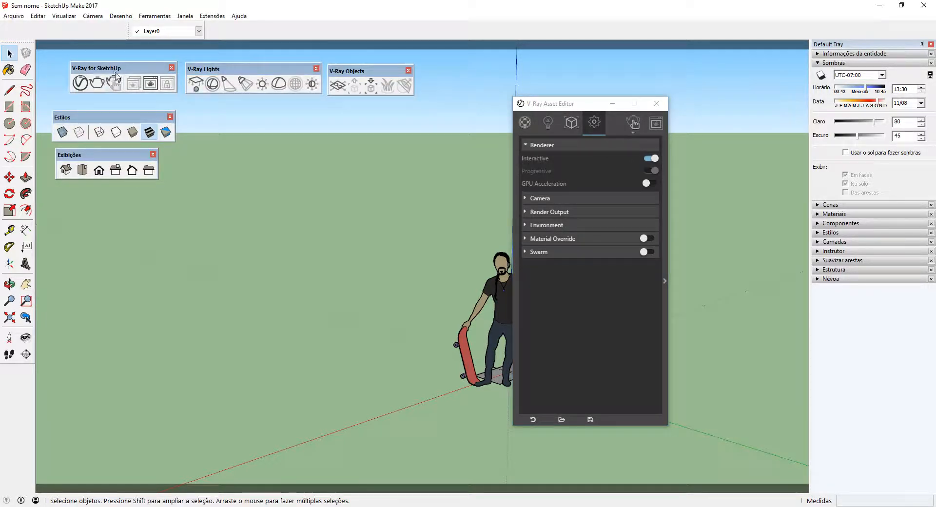
pyautogui.moveTo(115, 71); pyautogui.dragTo(109, 78)
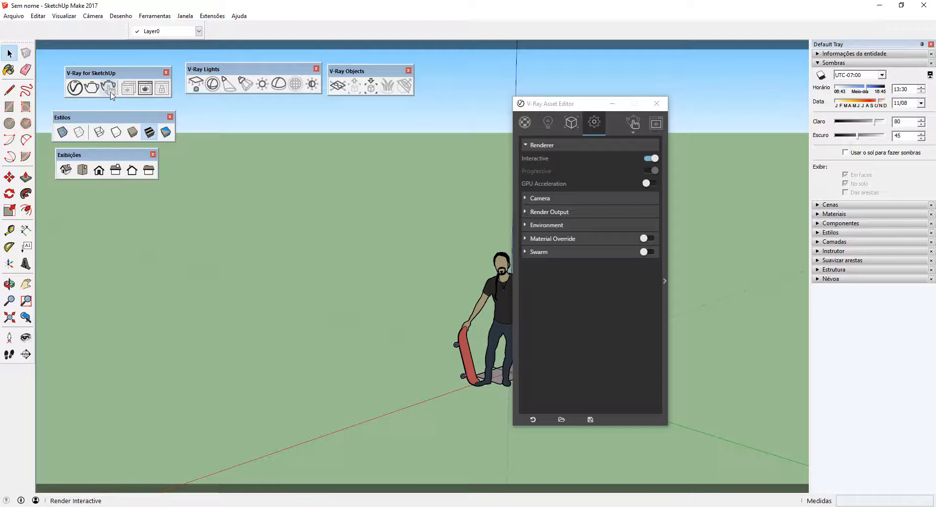
pyautogui.click(112, 93)
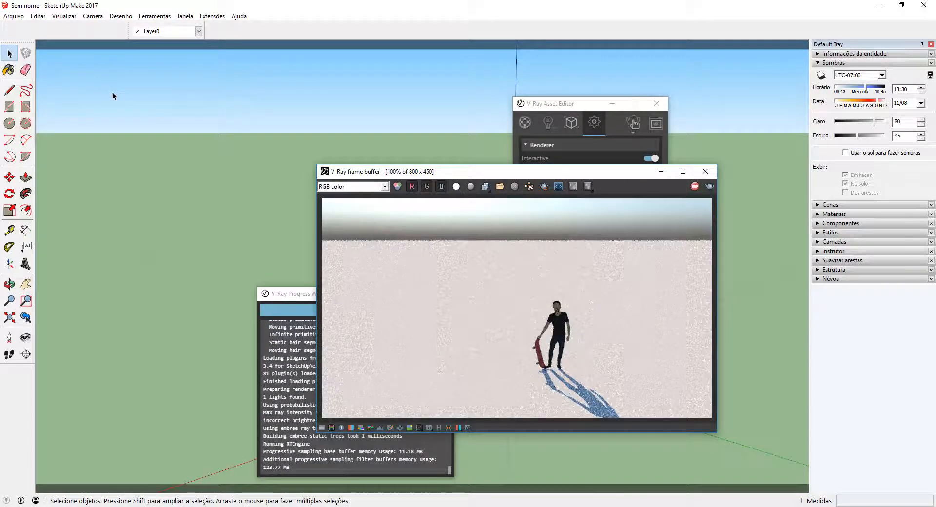
# - Advance the shadow time of day to 14:52, 15:28 and finally 16:15 while viewing the sky in the interactive render
pyautogui.moveTo(236, 246)
pyautogui.mouseDown(button='middle')
pyautogui.moveTo(198, 215)
pyautogui.moveTo(267, 209)
pyautogui.moveTo(260, 151)
pyautogui.mouseUp(button='middle')
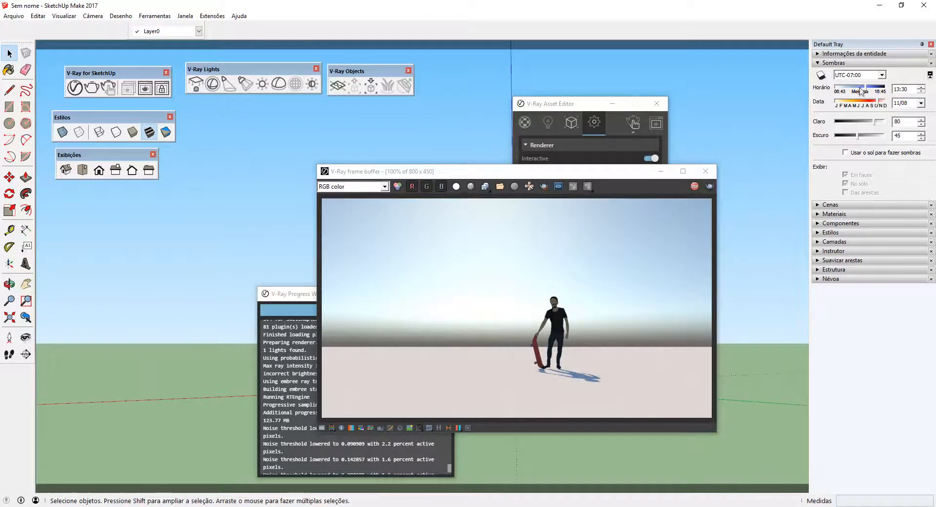
pyautogui.moveTo(861, 91); pyautogui.dragTo(873, 90)
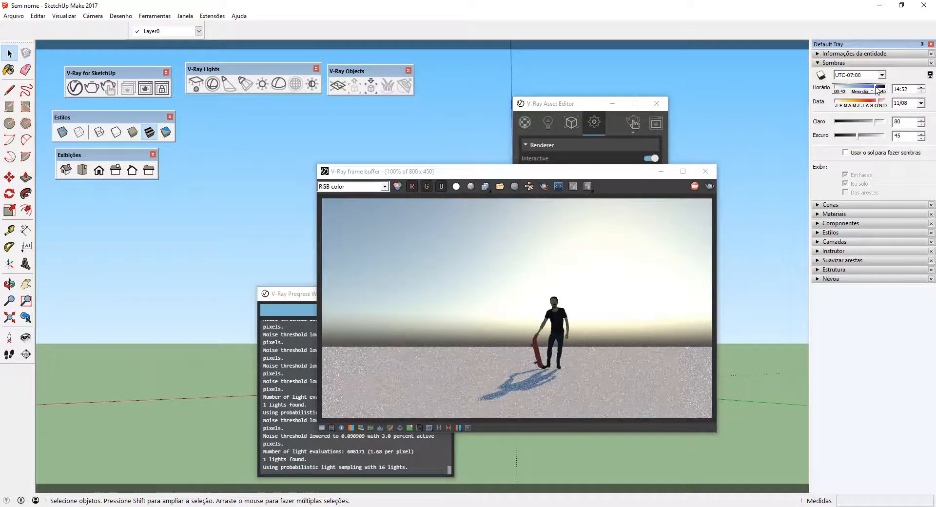
pyautogui.moveTo(878, 90); pyautogui.dragTo(880, 91)
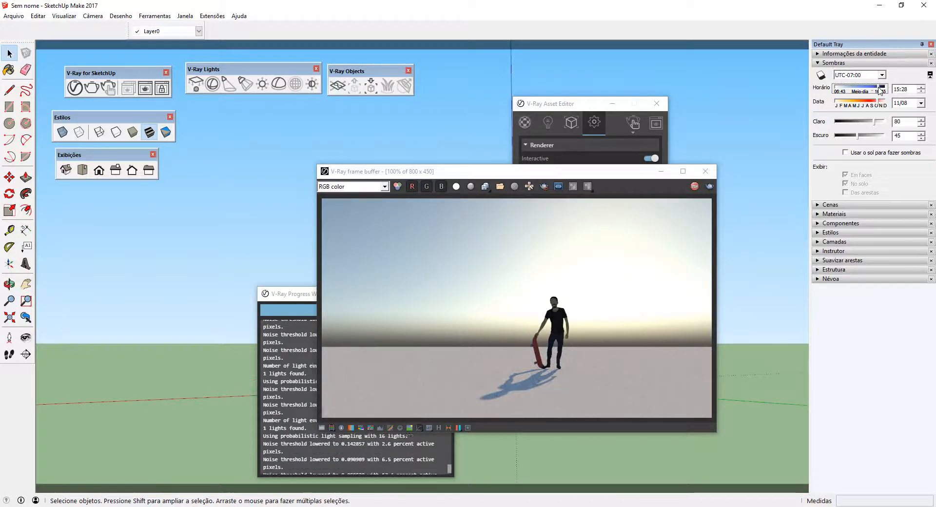
pyautogui.moveTo(171, 274); pyautogui.dragTo(233, 275, button='middle')
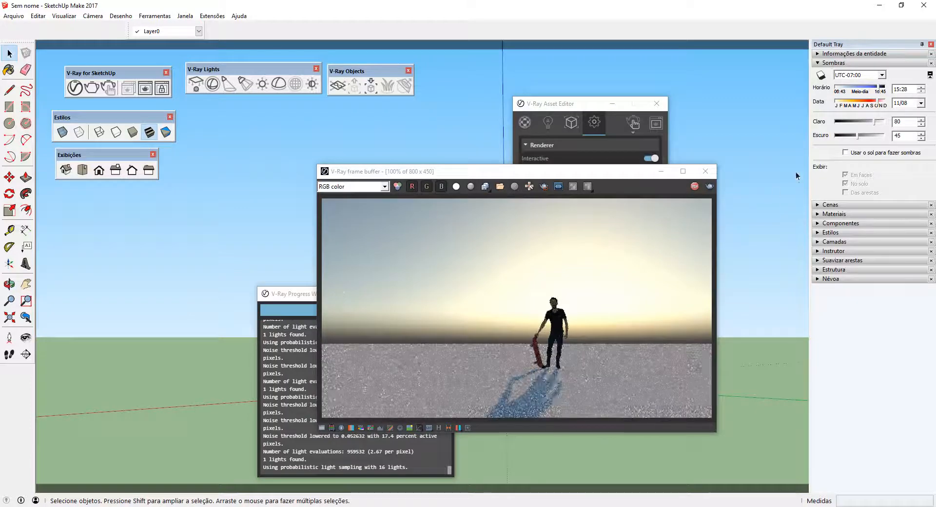
pyautogui.moveTo(878, 89); pyautogui.dragTo(884, 89)
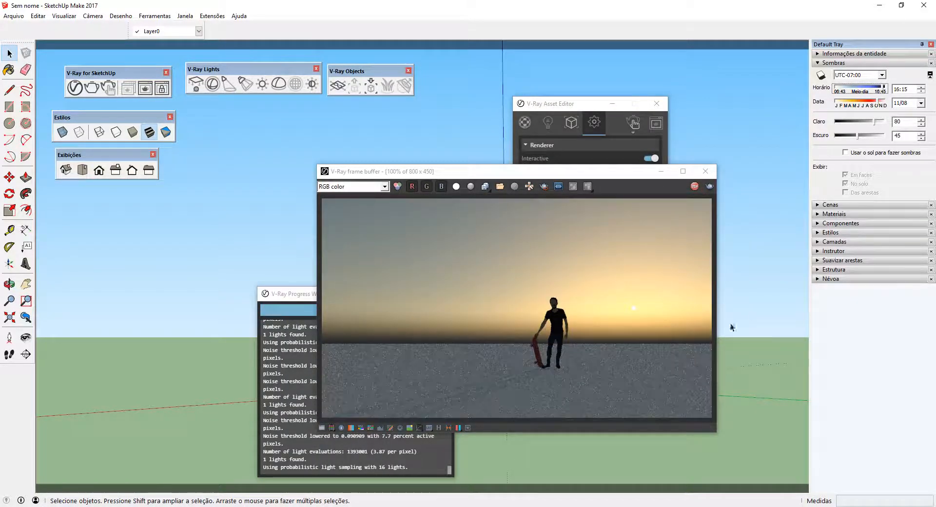
pyautogui.moveTo(733, 327); pyautogui.dragTo(760, 324, button='middle')
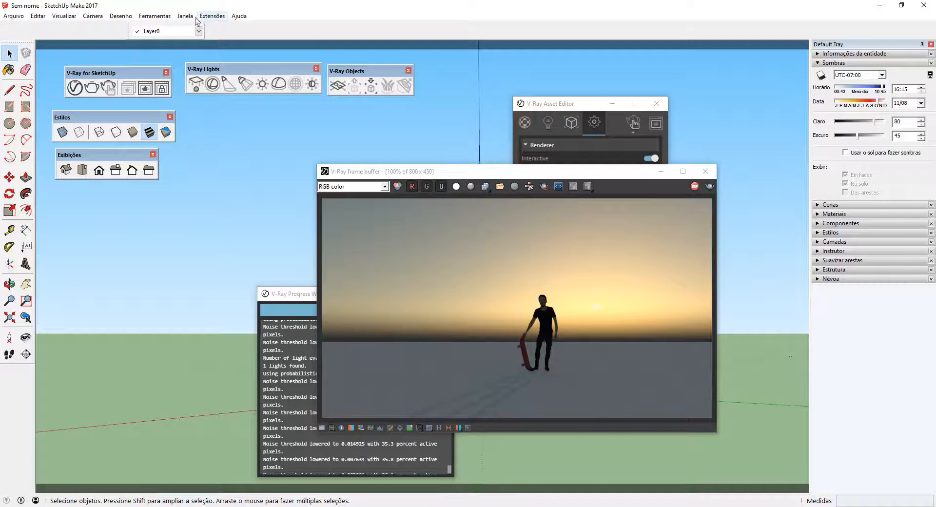
pyautogui.click(178, 16)
pyautogui.moveTo(210, 27)
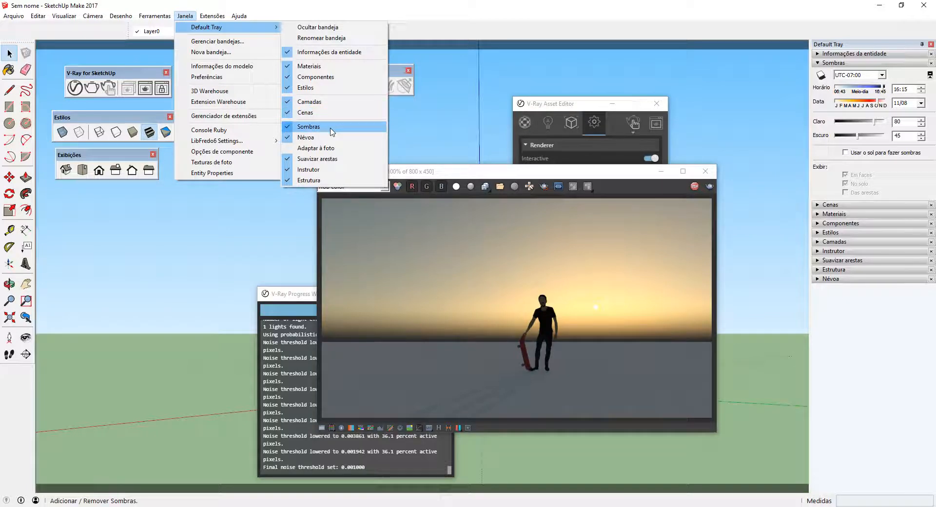
pyautogui.click(467, 26)
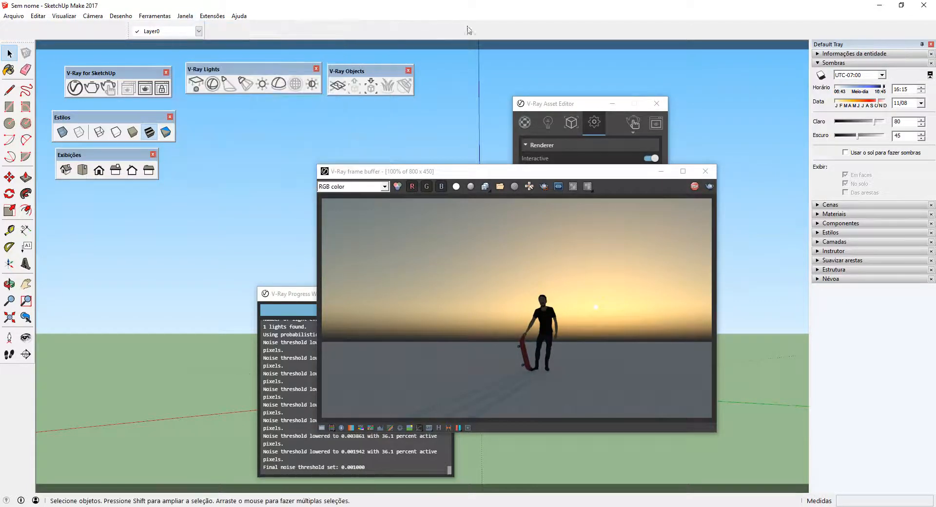
# - Stop the interactive rendering, and close the frame buffer and the V-Ray progress window
pyautogui.click(696, 187)
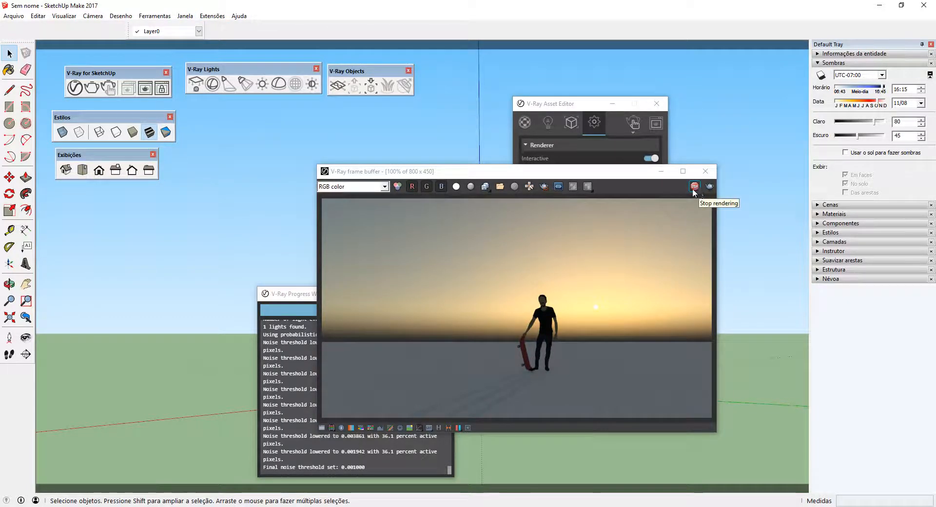
pyautogui.click(705, 172)
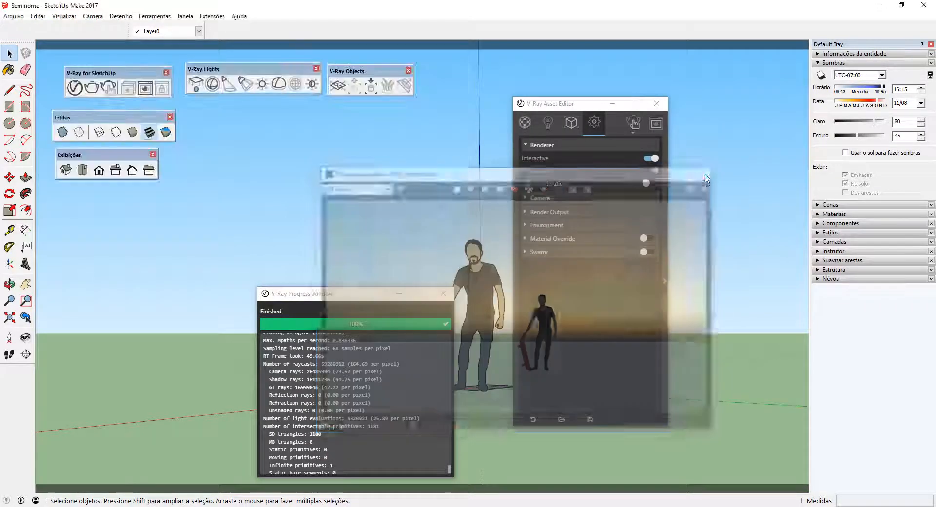
pyautogui.click(441, 295)
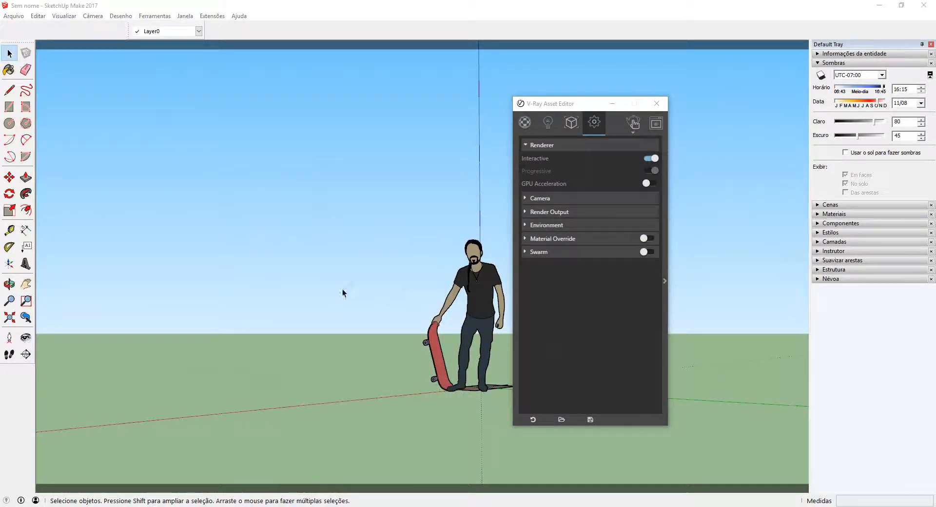
# - Expand the Render Output settings, and switch Safe Frame off and back on to compare the framing around the figure
pyautogui.moveTo(344, 312); pyautogui.dragTo(569, 387, button='middle')
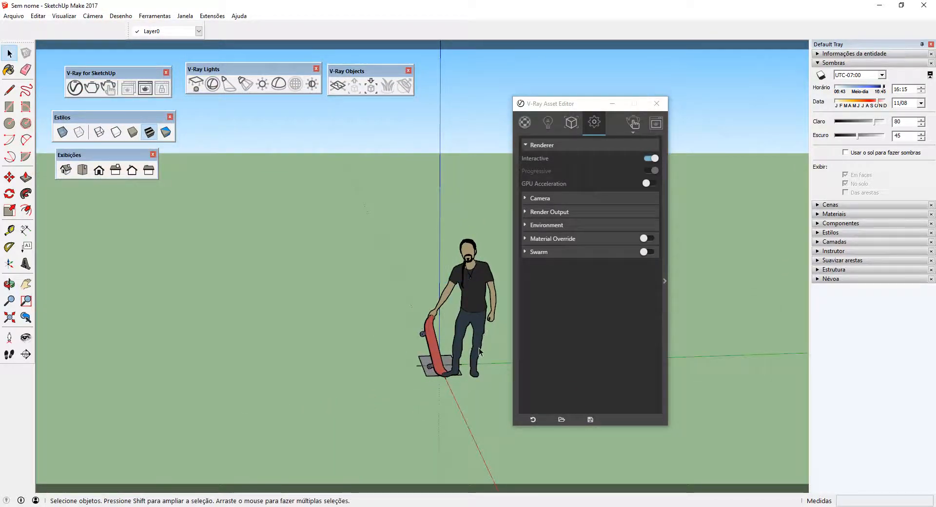
pyautogui.scroll(4, 479, 350)
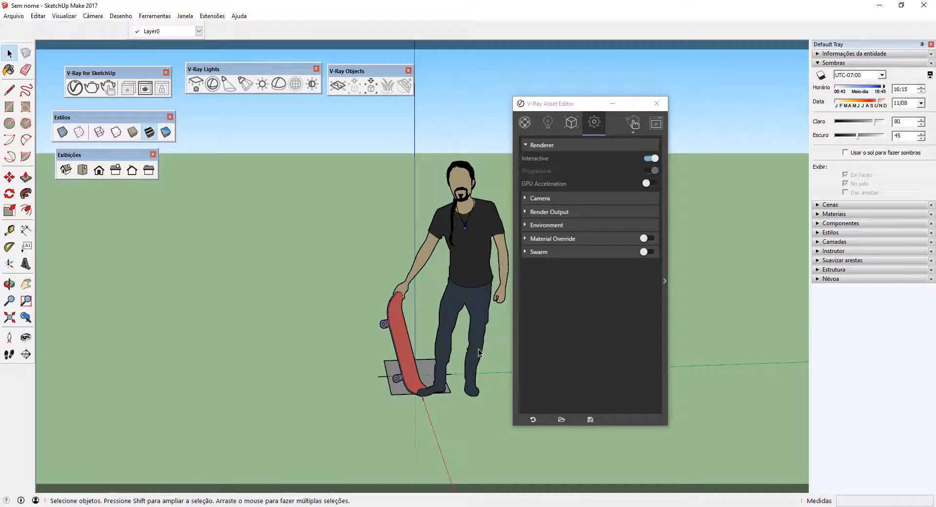
pyautogui.scroll(1, 479, 349)
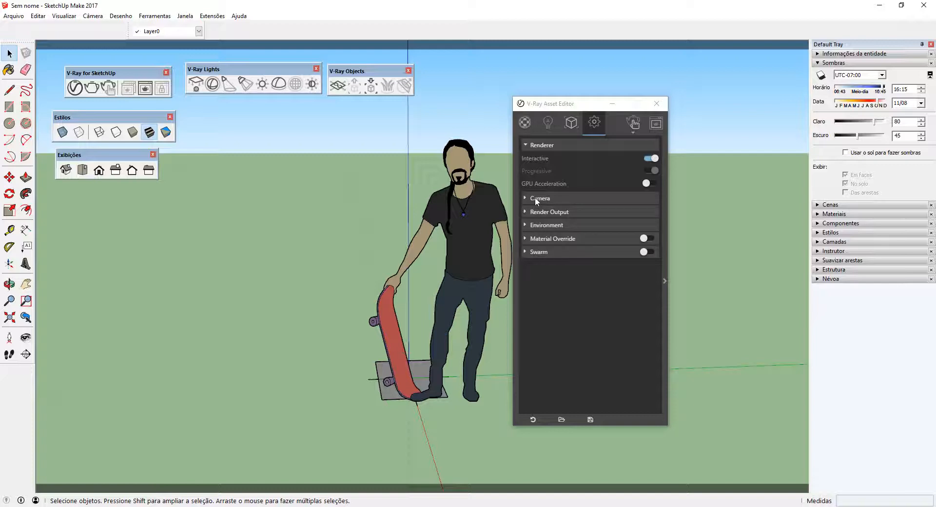
pyautogui.click(534, 212)
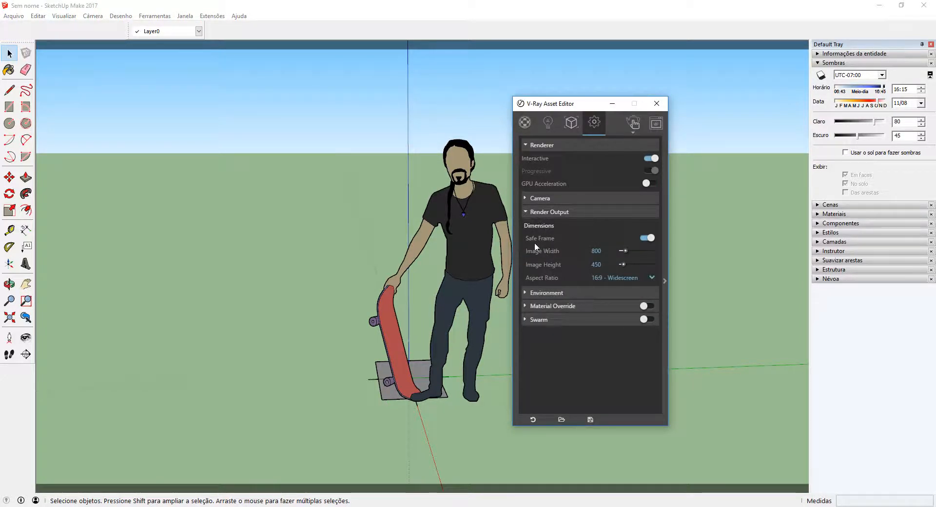
pyautogui.click(648, 238)
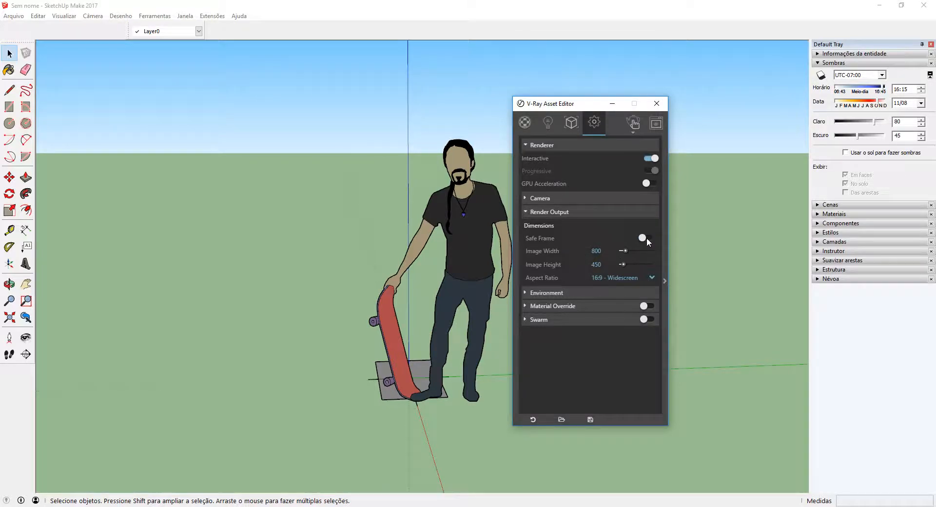
pyautogui.click(646, 238)
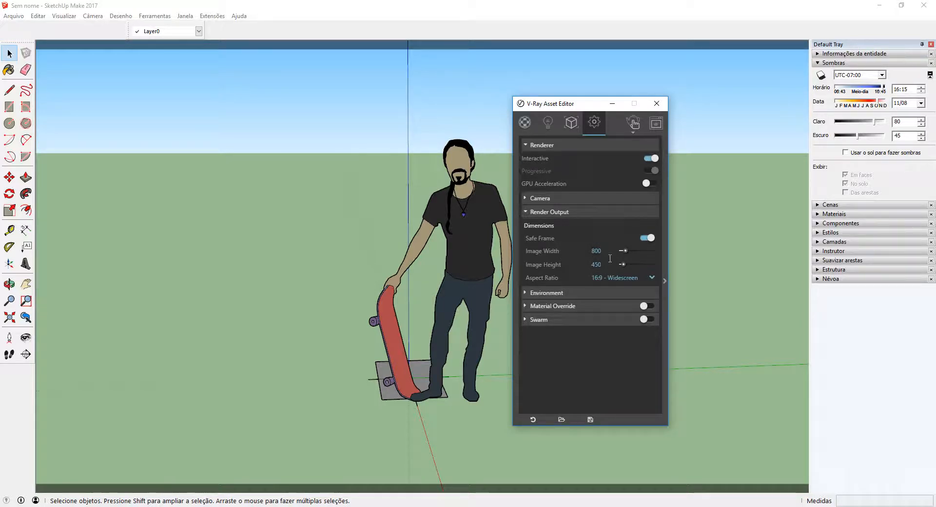
# - Set the render output's aspect ratio to 1:1 - Square, and run an interactive test render before closing the frame buffer
pyautogui.click(593, 264)
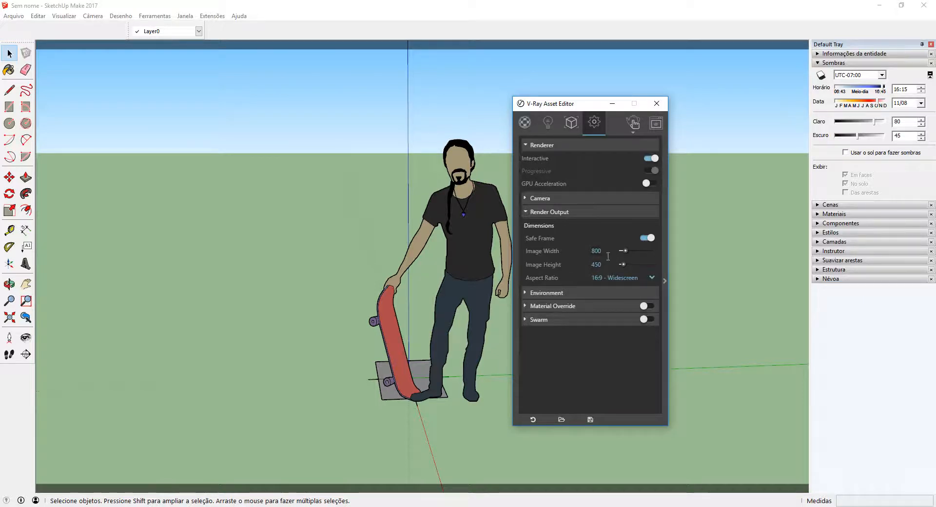
pyautogui.click(621, 277)
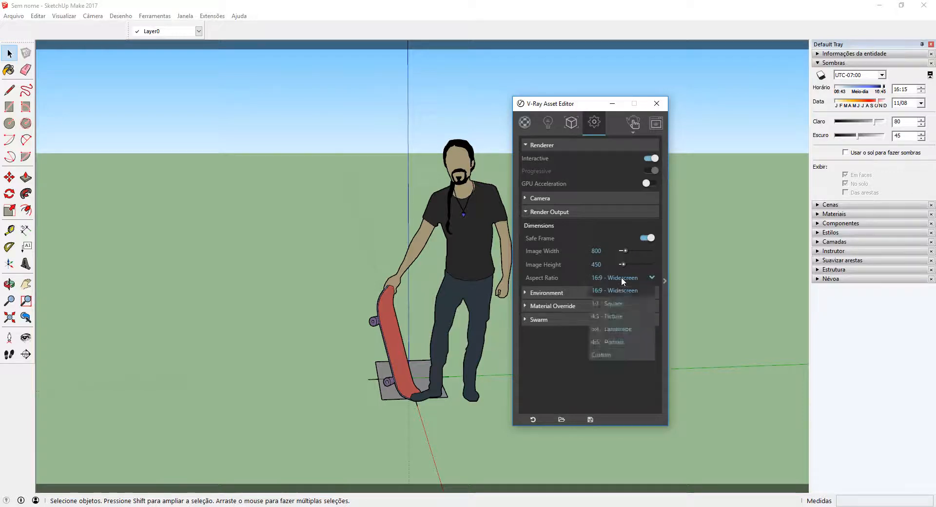
pyautogui.click(612, 304)
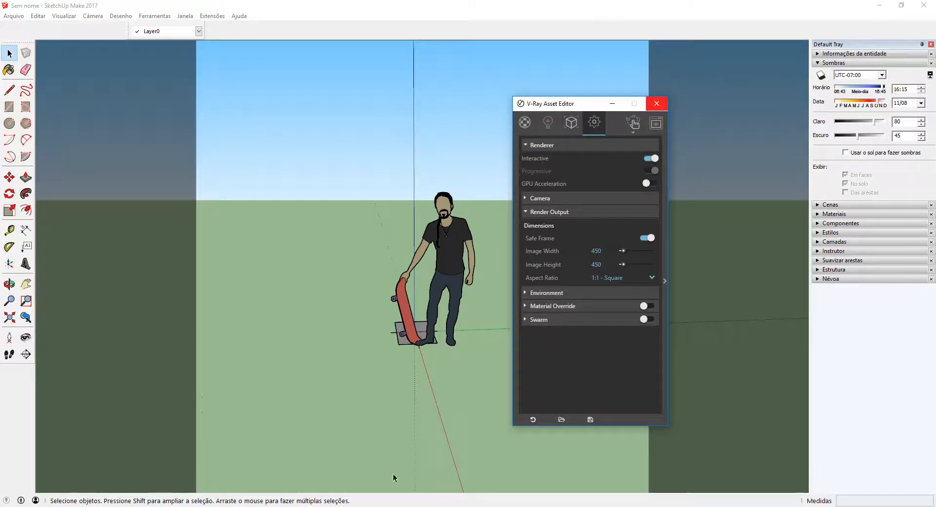
pyautogui.click(635, 124)
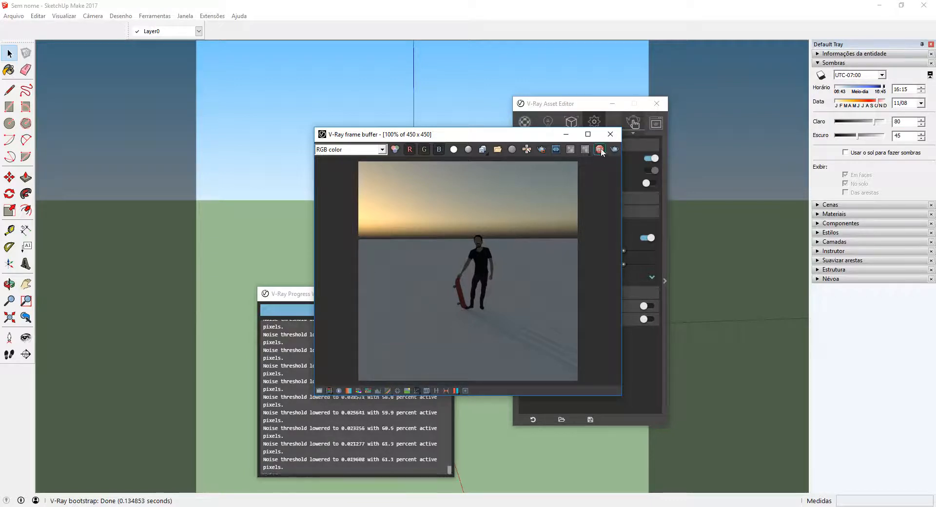
pyautogui.click(610, 134)
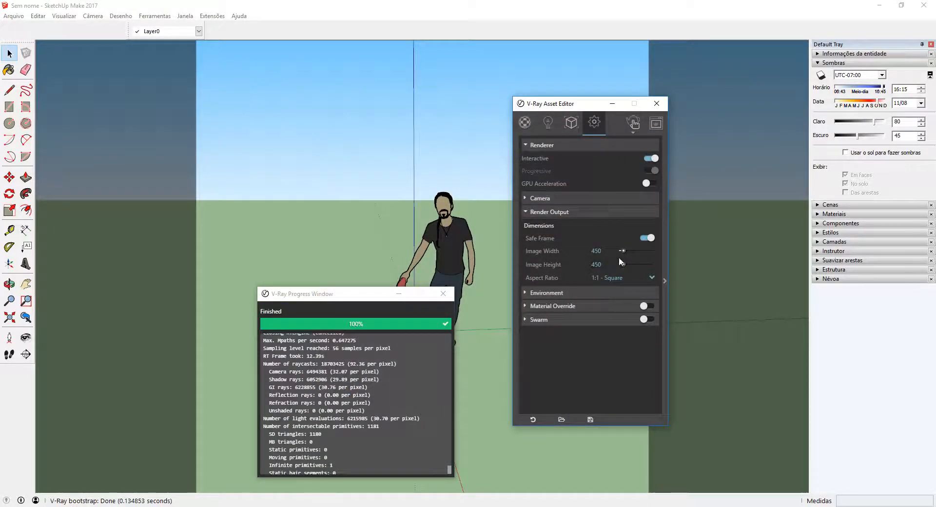
# - Try the 5:4 - Landscape and 4:5 - Portrait aspect ratios, and test the portrait format with an interactive render
pyautogui.click(606, 278)
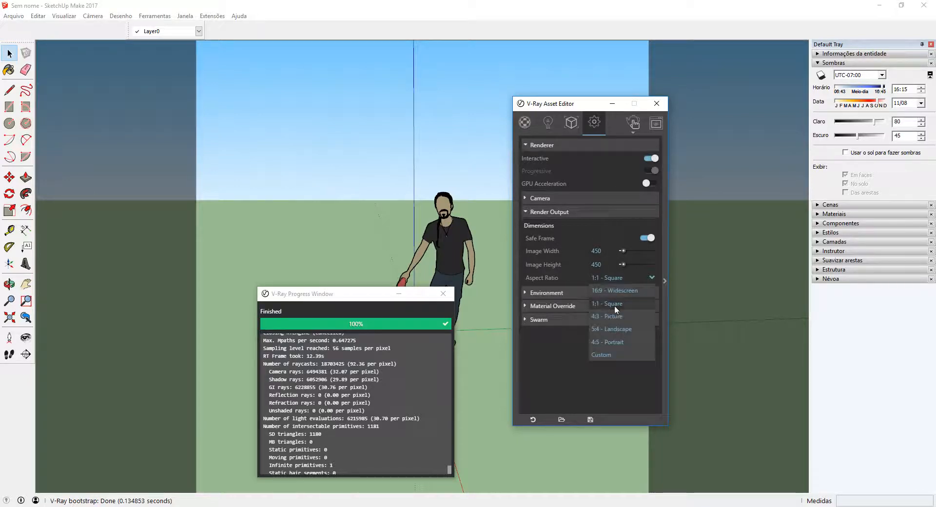
pyautogui.click(636, 332)
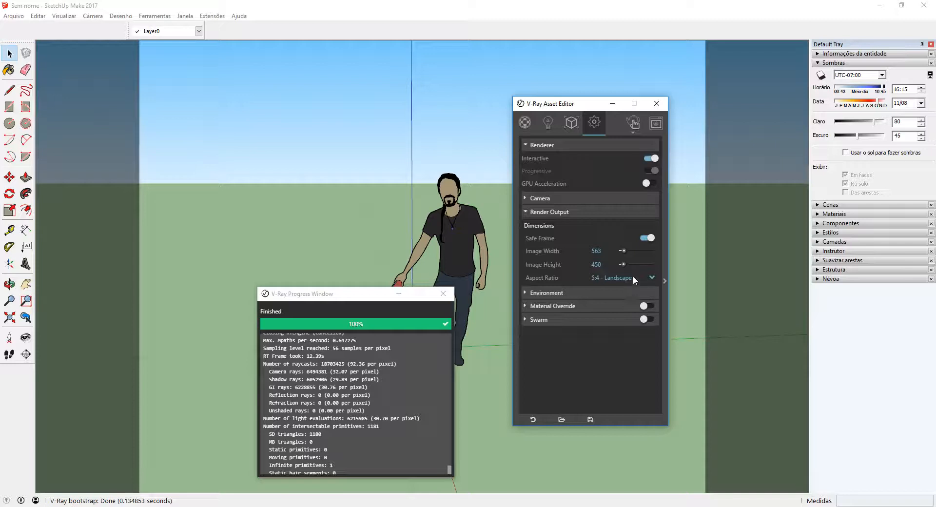
pyautogui.click(628, 276)
pyautogui.click(618, 343)
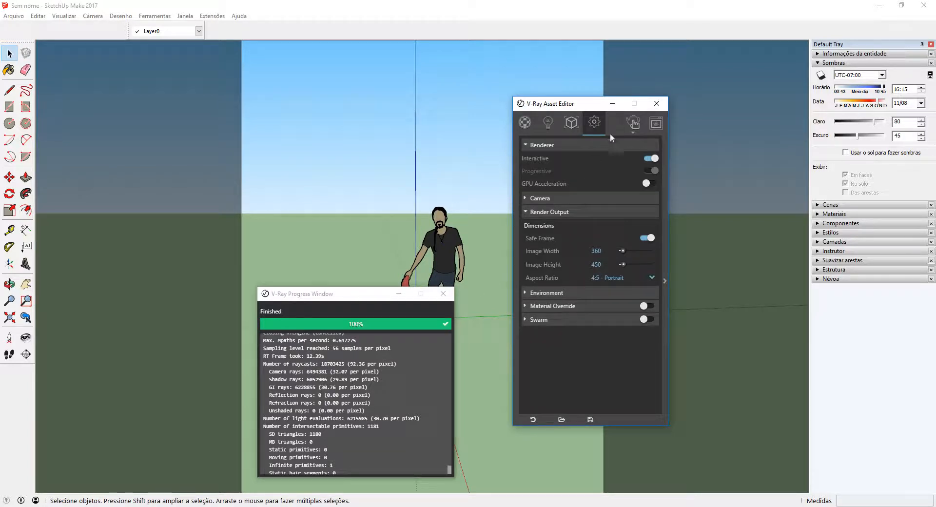
pyautogui.click(632, 123)
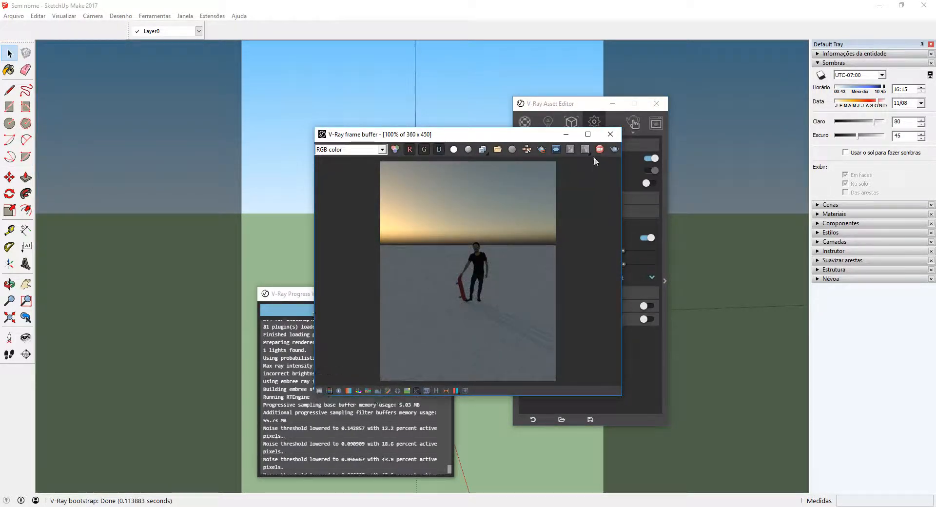
pyautogui.click(610, 134)
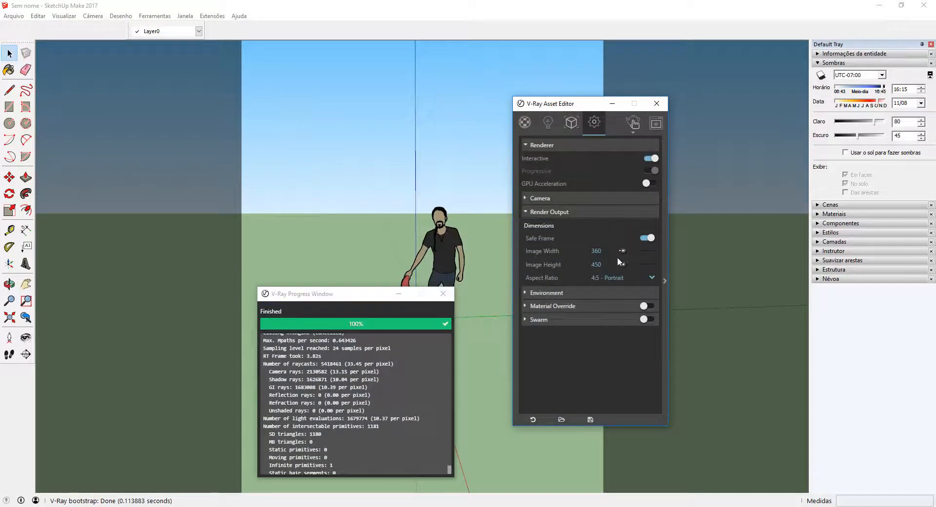
# - Switch the render output's aspect ratio to 16:9 - Widescreen, and finally to 1:1 - Square
pyautogui.click(625, 278)
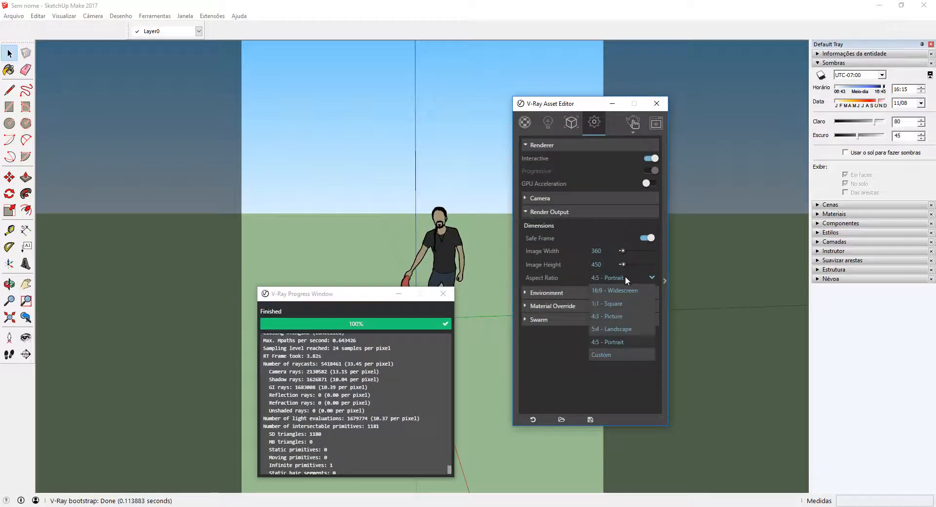
pyautogui.click(620, 287)
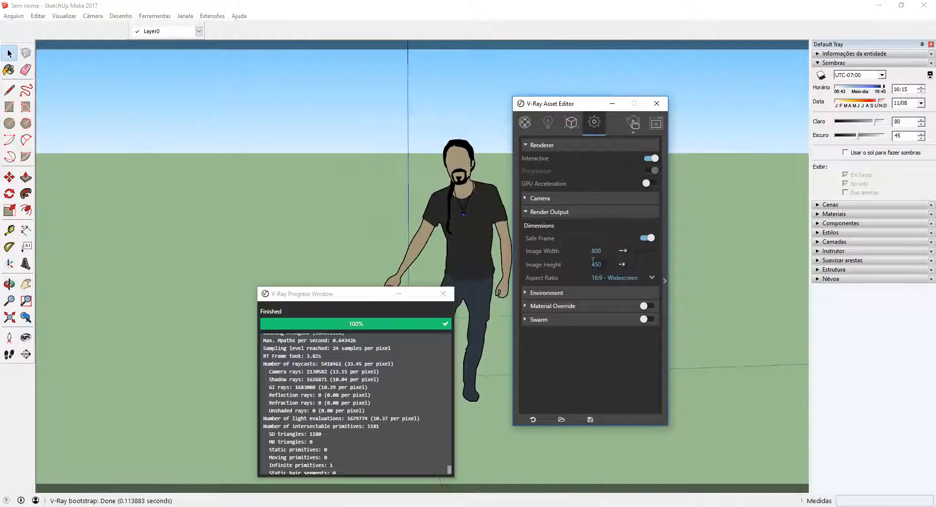
pyautogui.click(613, 278)
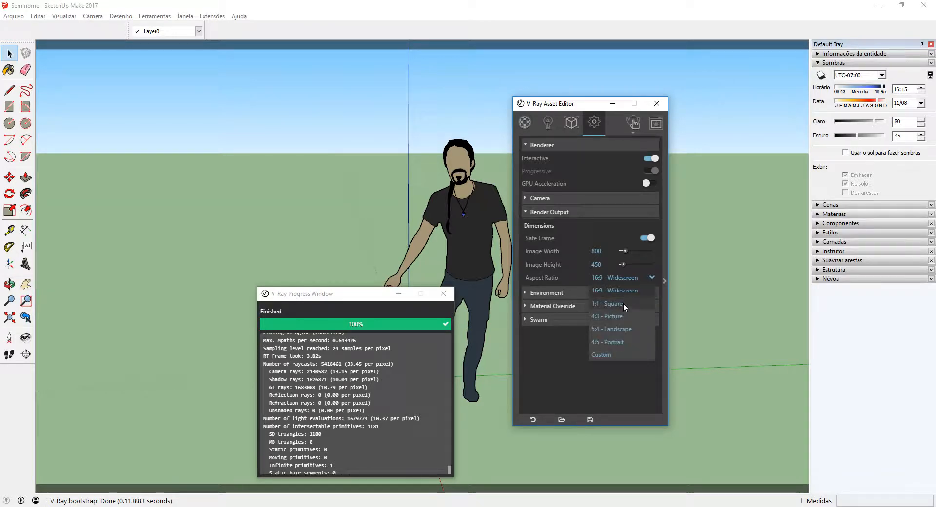
pyautogui.click(623, 303)
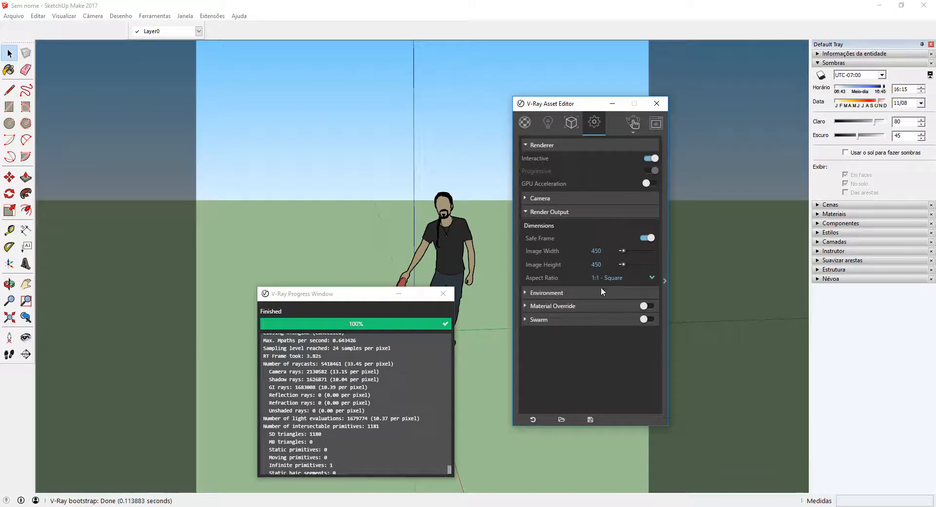
# - Run an interactive render of the figure framed more closely in the square format, and stop and close it
pyautogui.scroll(3, 467, 258)
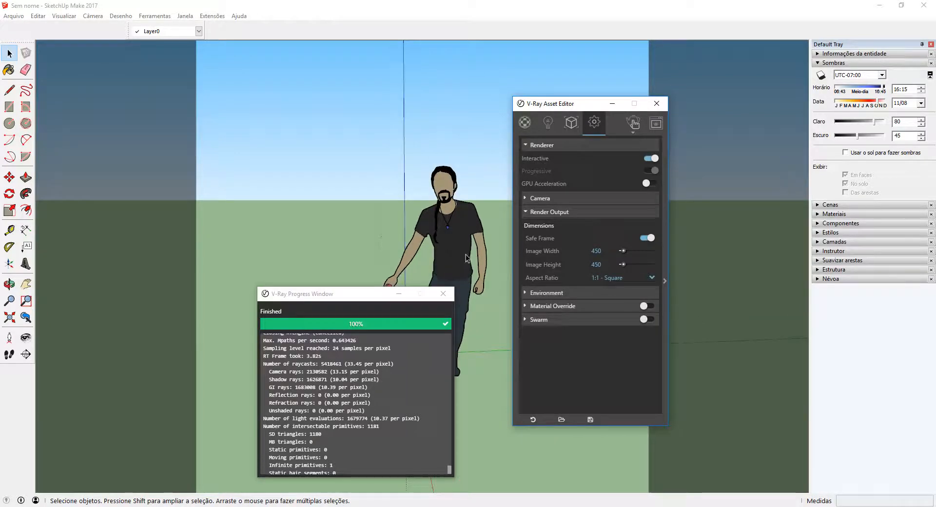
pyautogui.click(633, 123)
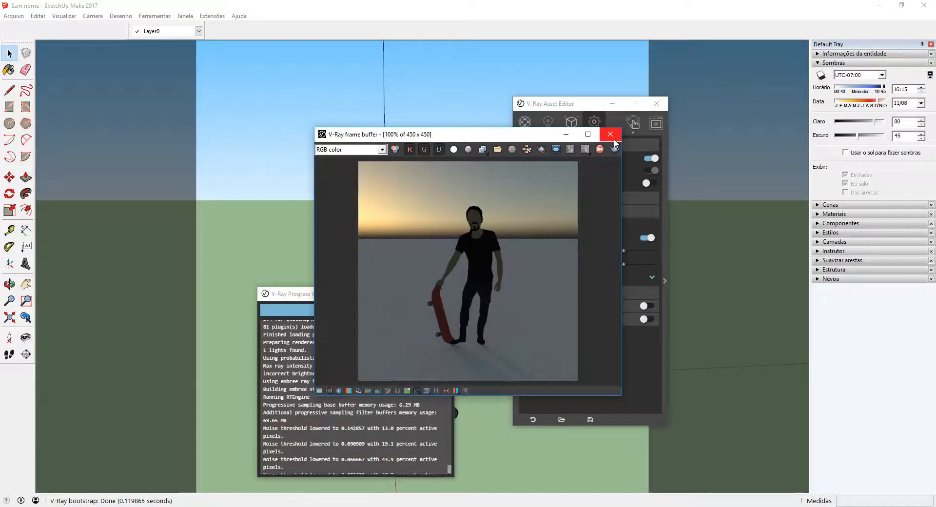
pyautogui.click(600, 149)
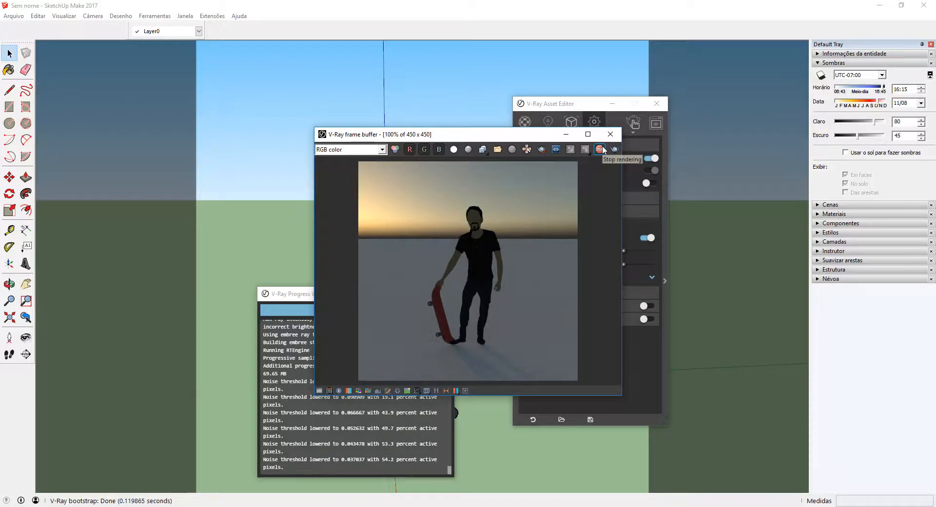
pyautogui.click(610, 134)
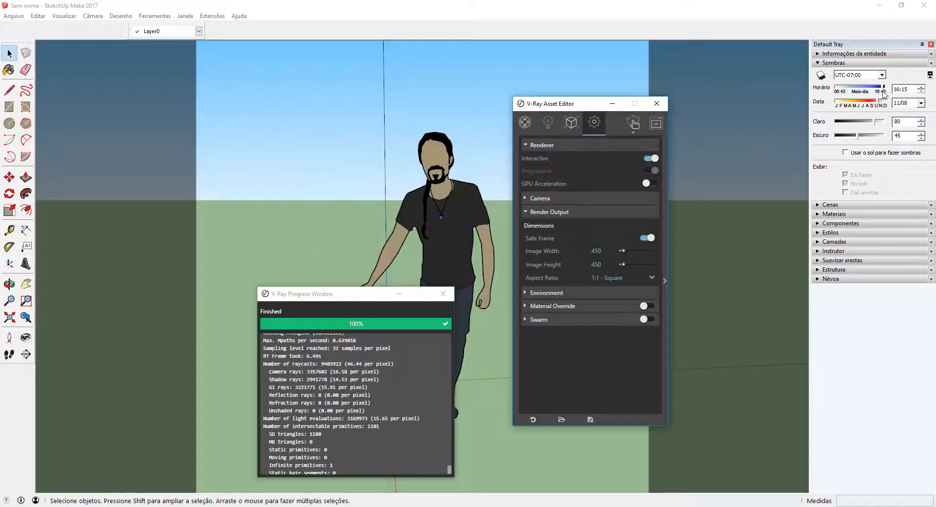
# - Set the shadow time of day to 13:30, and check the daylight with an interactive render before closing the frame buffer
pyautogui.moveTo(883, 88); pyautogui.dragTo(869, 92)
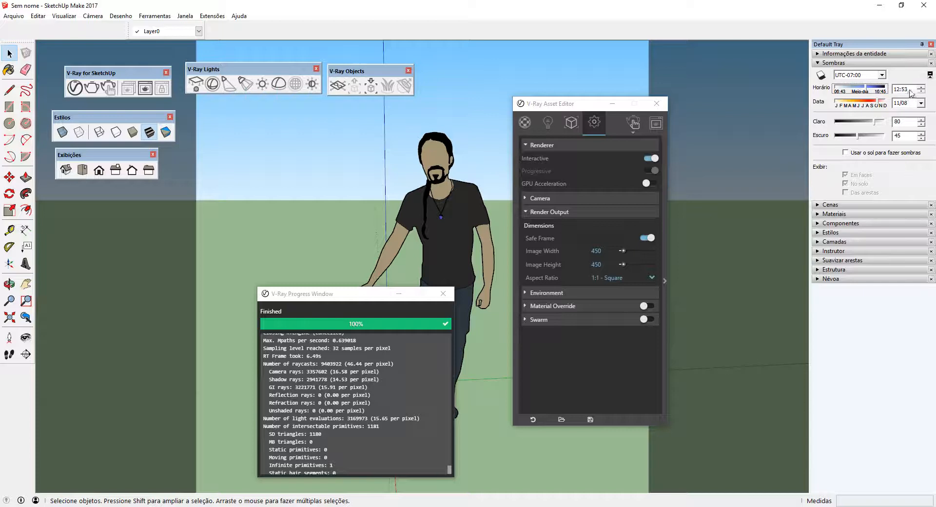
pyautogui.click(897, 89)
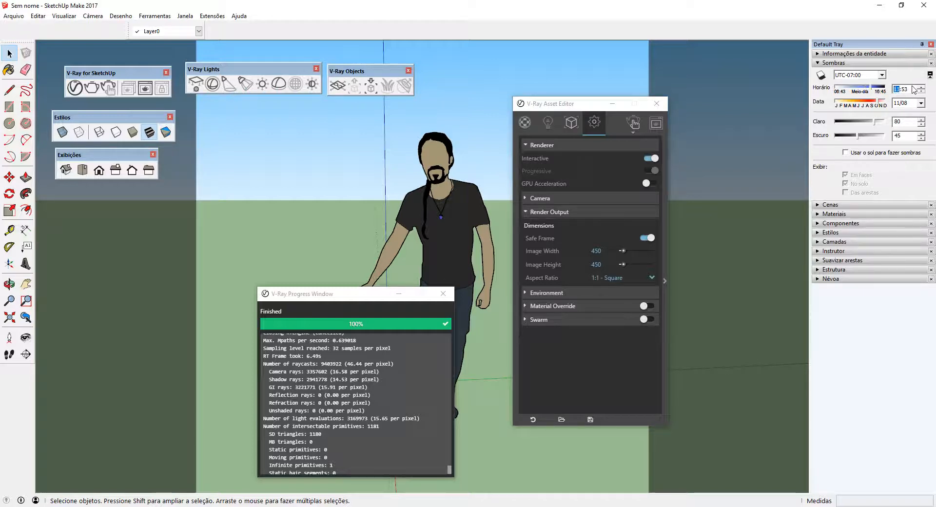
pyautogui.click(908, 89)
pyautogui.click(635, 123)
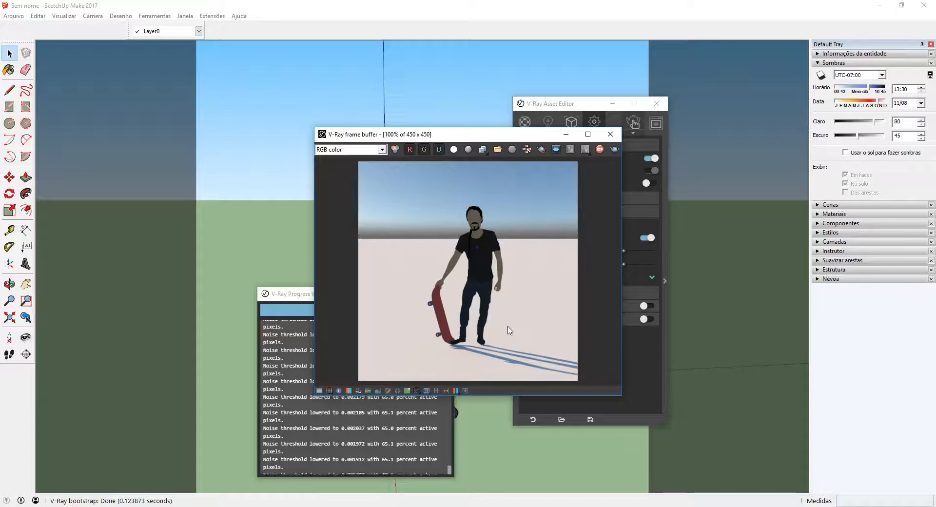
pyautogui.click(610, 134)
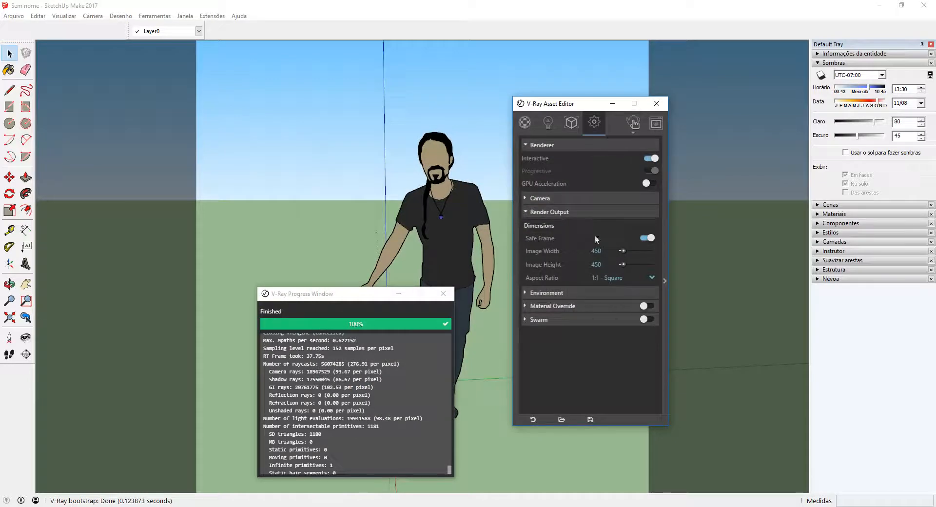
# - Toggle Safe Frame off and on again to compare the full viewport with the square render area
pyautogui.click(651, 240)
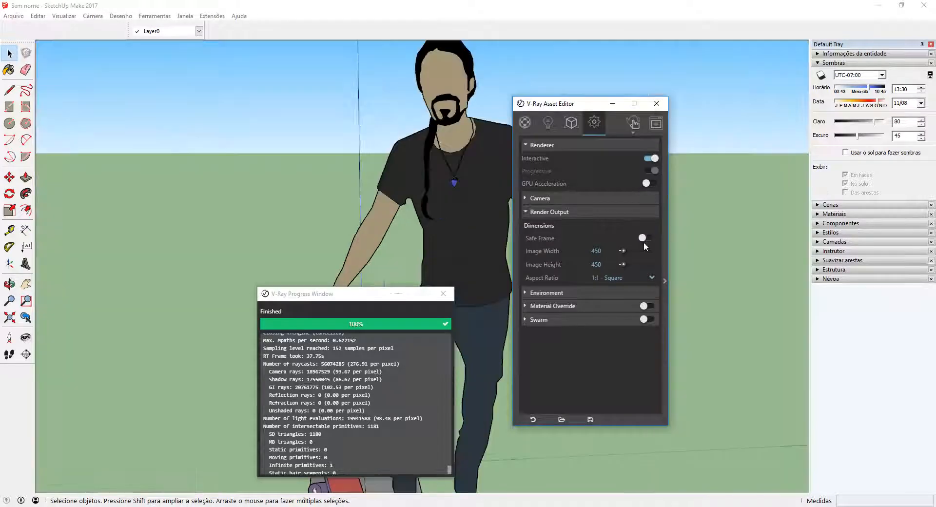
pyautogui.click(644, 238)
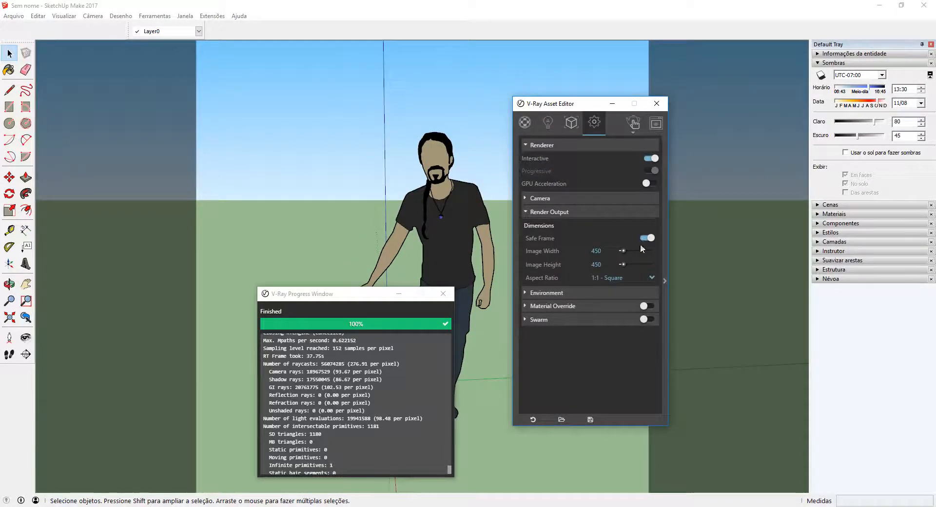
# - Close the render progress window, collapse the Render Output settings and examine the standard camera settings
pyautogui.click(439, 296)
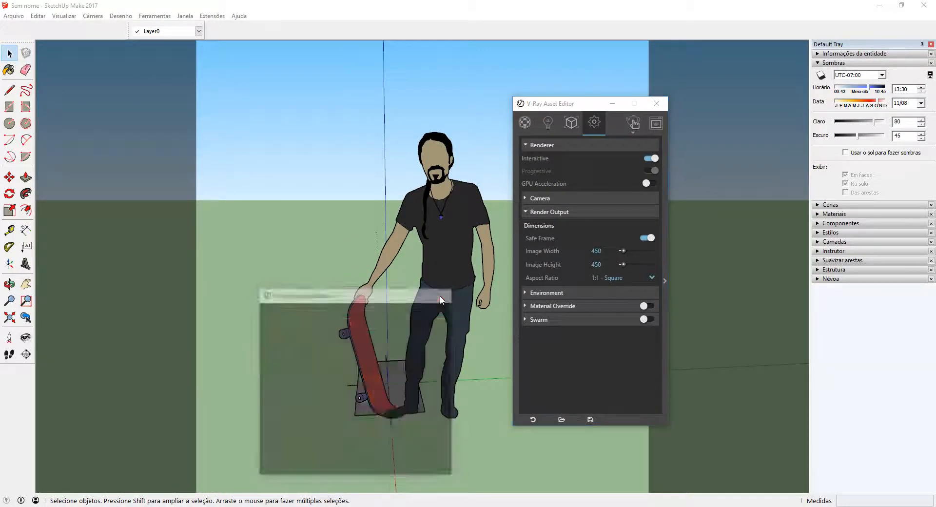
pyautogui.click(557, 212)
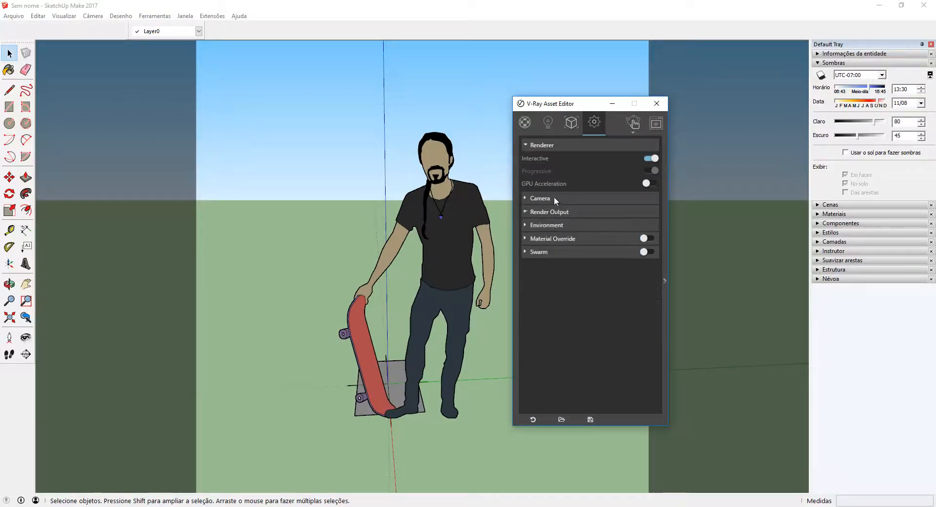
pyautogui.click(556, 198)
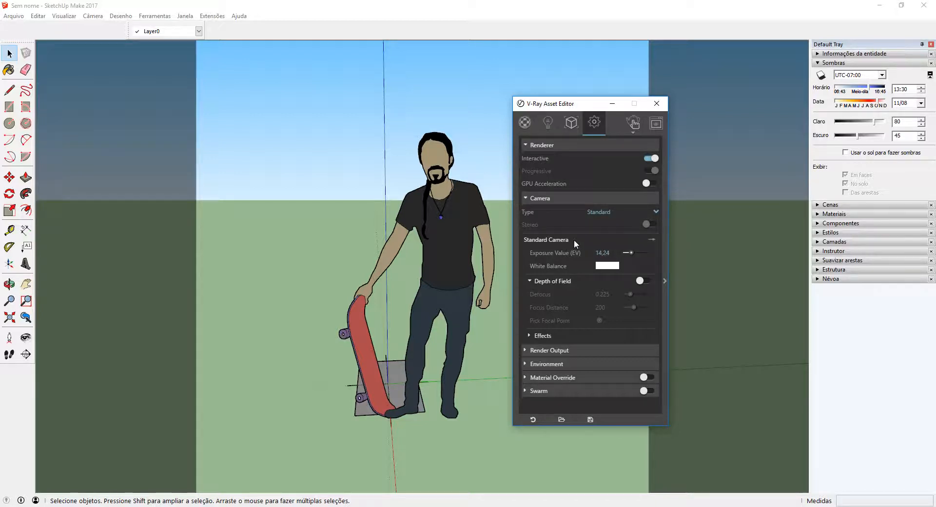
pyautogui.click(566, 198)
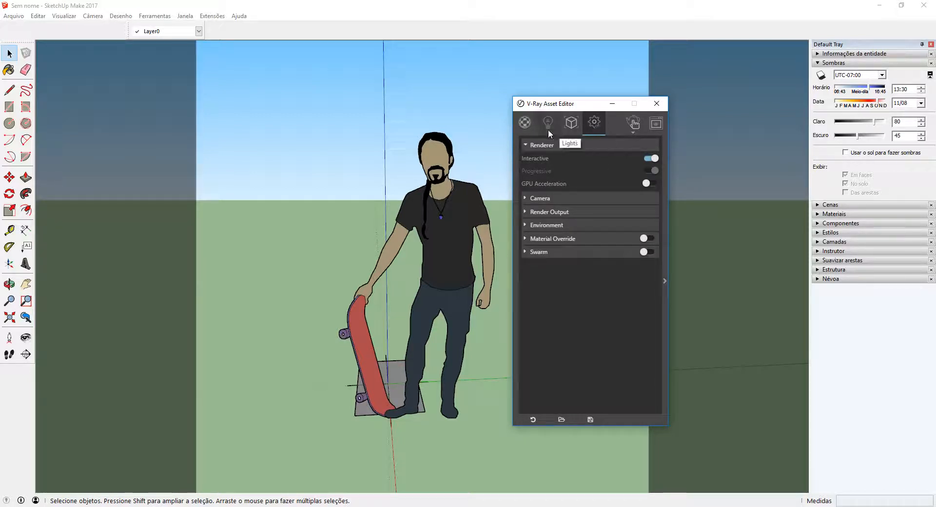
# - Review the scene's material, light and geometry lists in the V-Ray Asset Editor
pyautogui.click(525, 122)
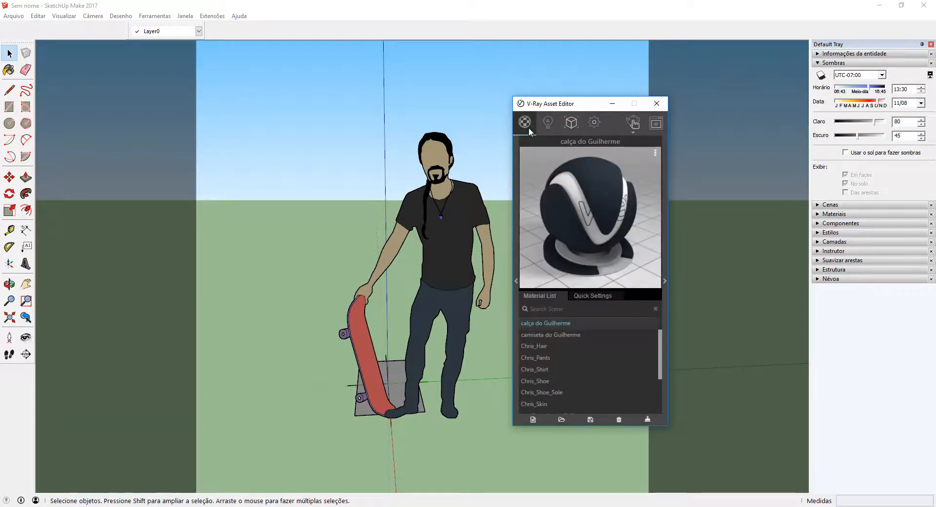
pyautogui.moveTo(528, 106); pyautogui.dragTo(432, 93)
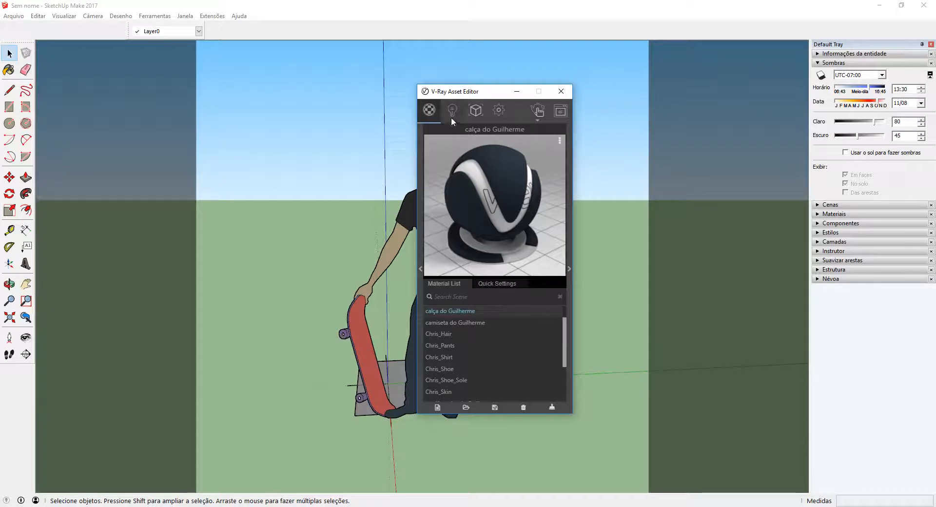
pyautogui.click(454, 112)
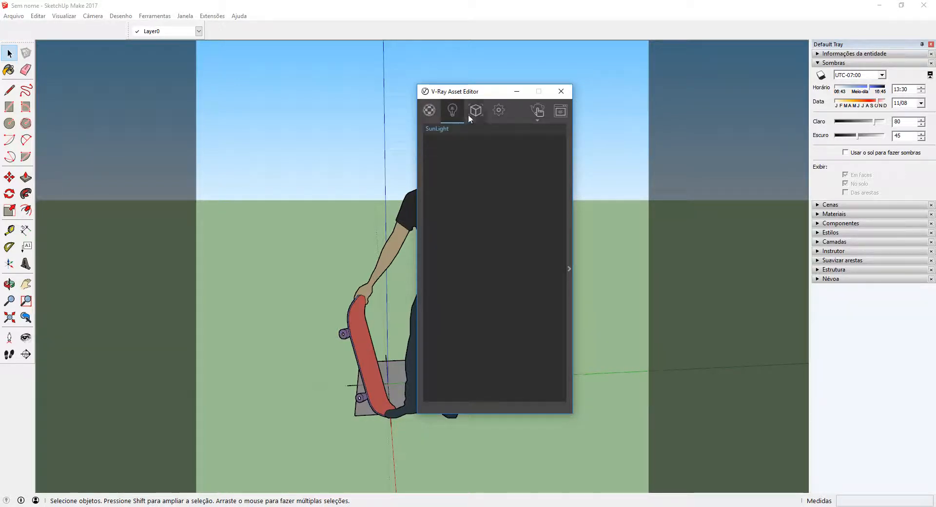
pyautogui.click(476, 116)
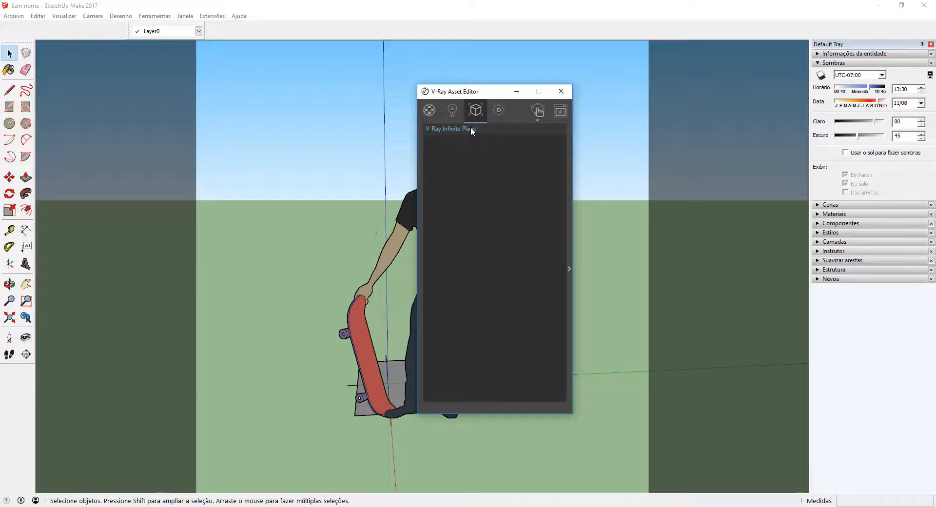
# - Examine the Render Output and Environment sections of the render settings
pyautogui.click(497, 113)
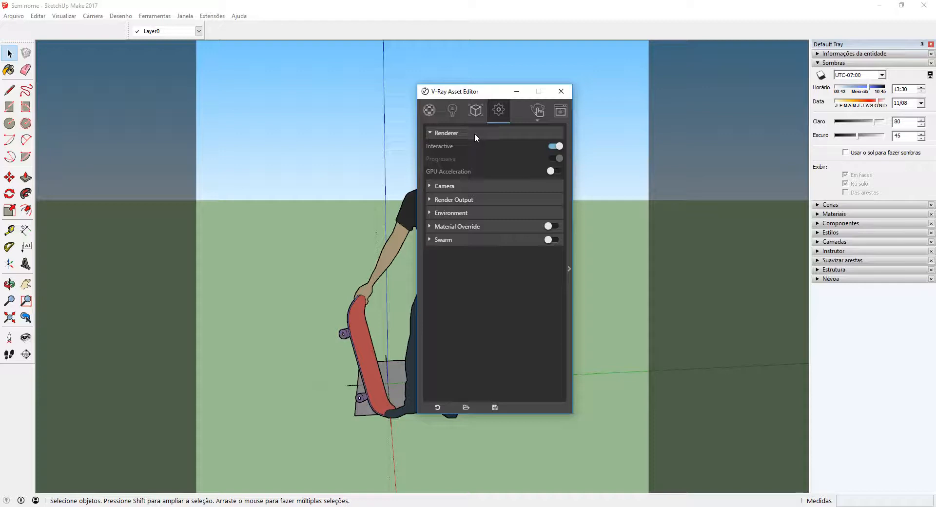
pyautogui.click(476, 201)
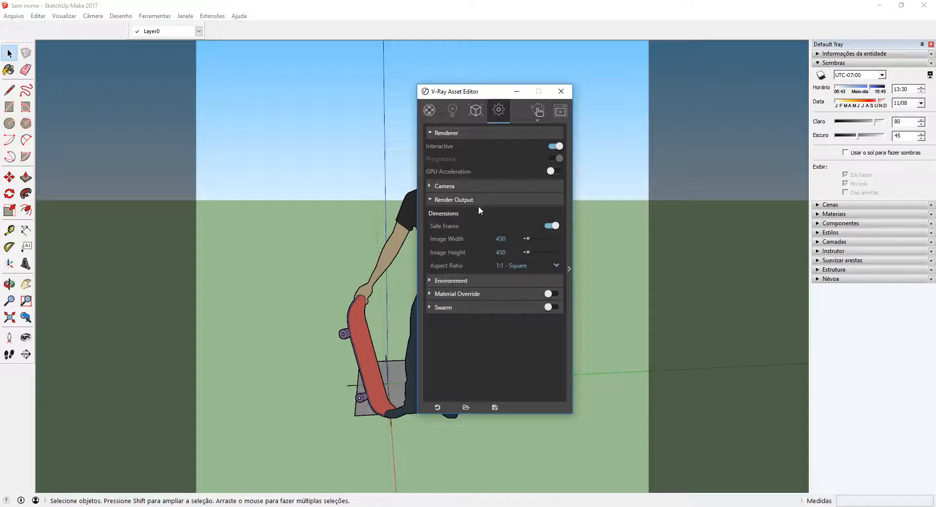
pyautogui.click(501, 282)
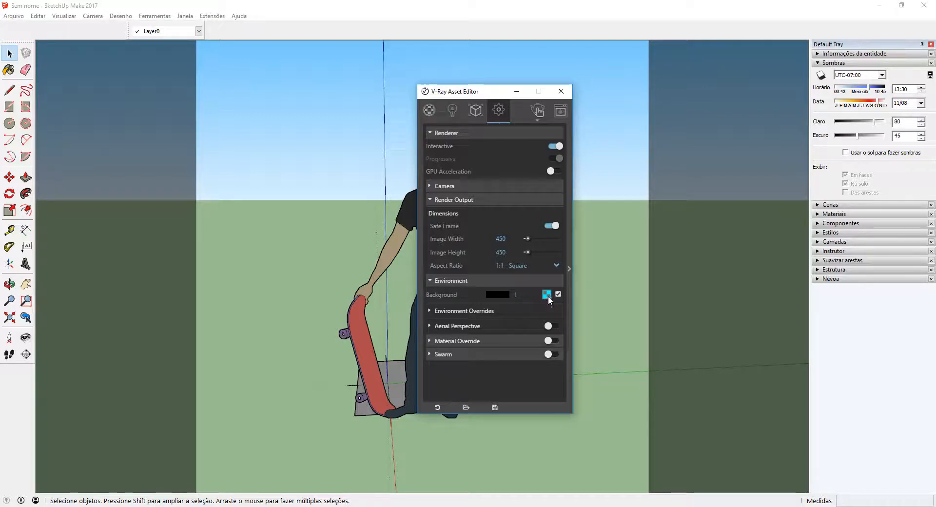
# - Show the SunLight's parameters and start an interactive render, keeping the frame buffer clear of those parameters
pyautogui.click(454, 110)
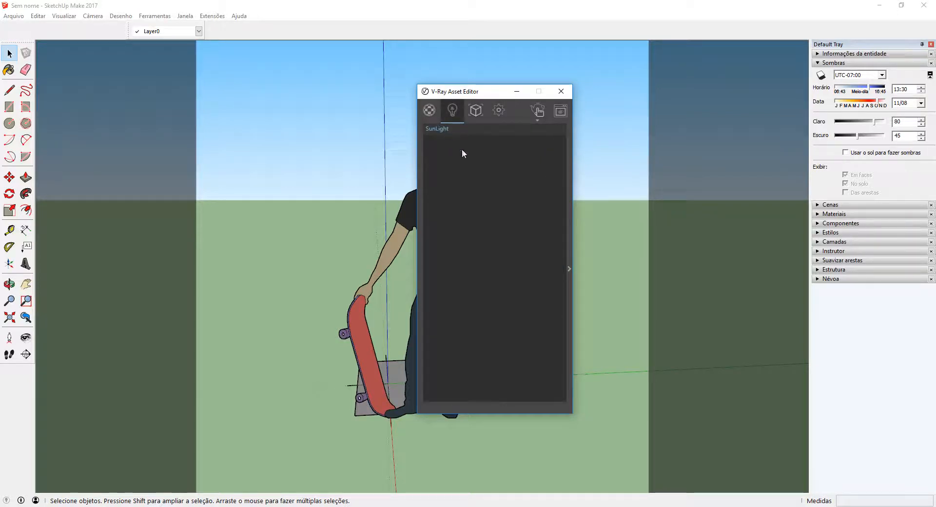
pyautogui.click(568, 269)
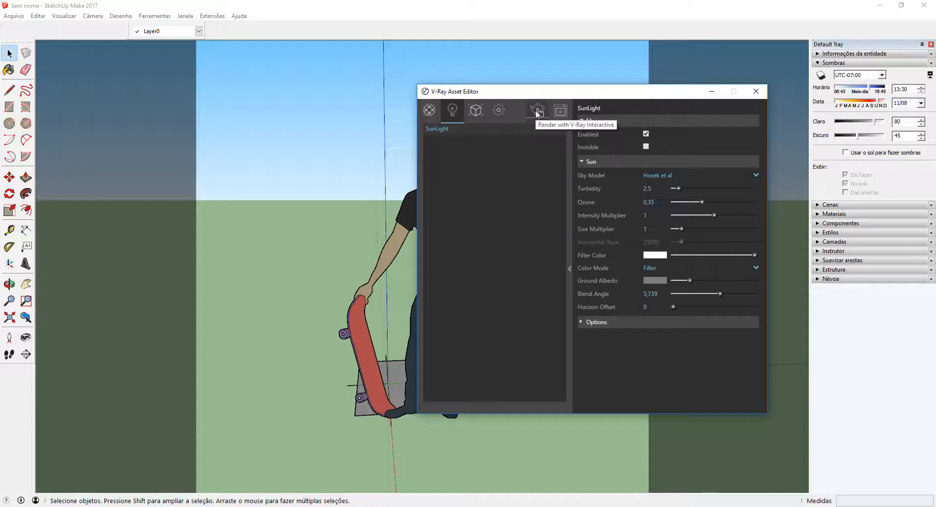
pyautogui.click(536, 112)
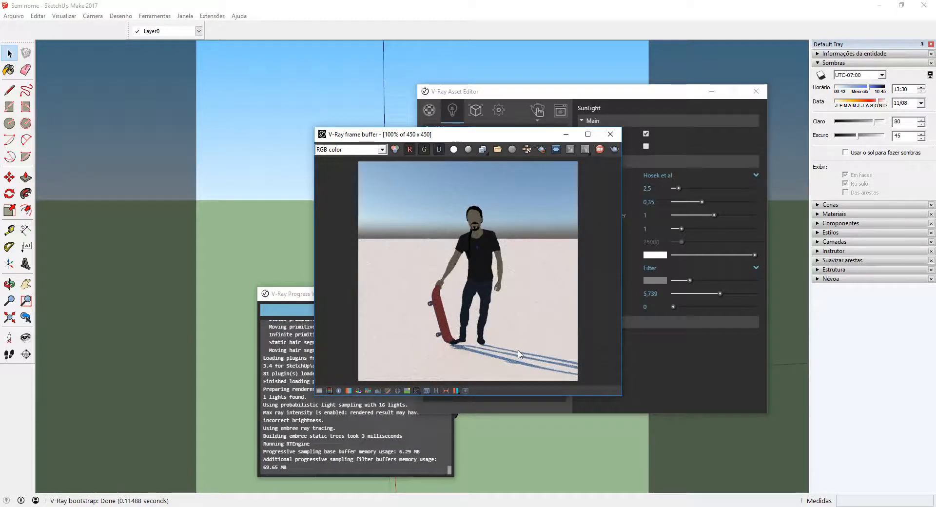
pyautogui.moveTo(511, 139); pyautogui.dragTo(396, 185)
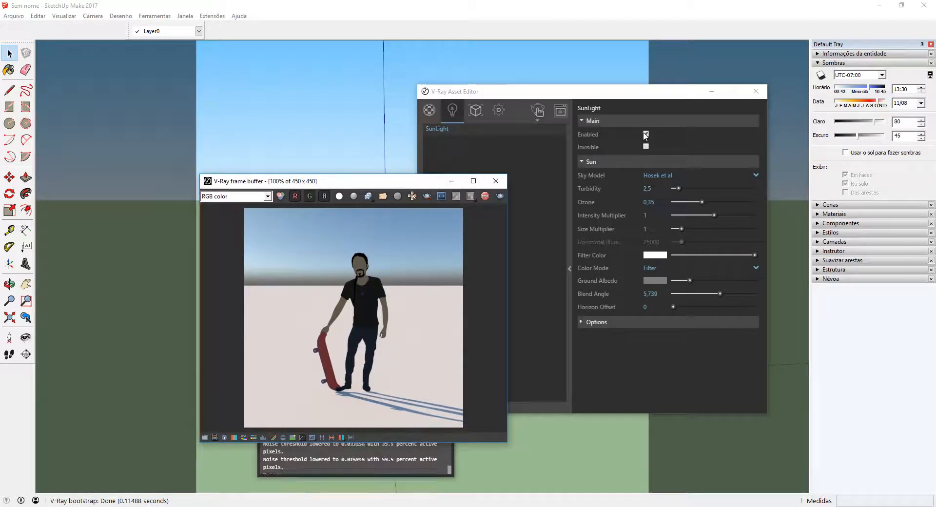
# - Disable the SunLight and the environment background, checking the interactive render after each change
pyautogui.click(647, 133)
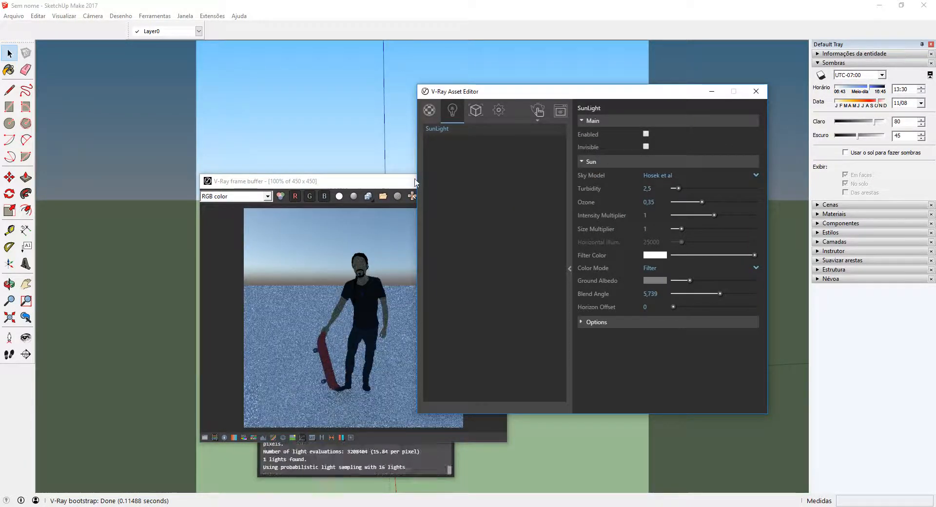
pyautogui.click(393, 288)
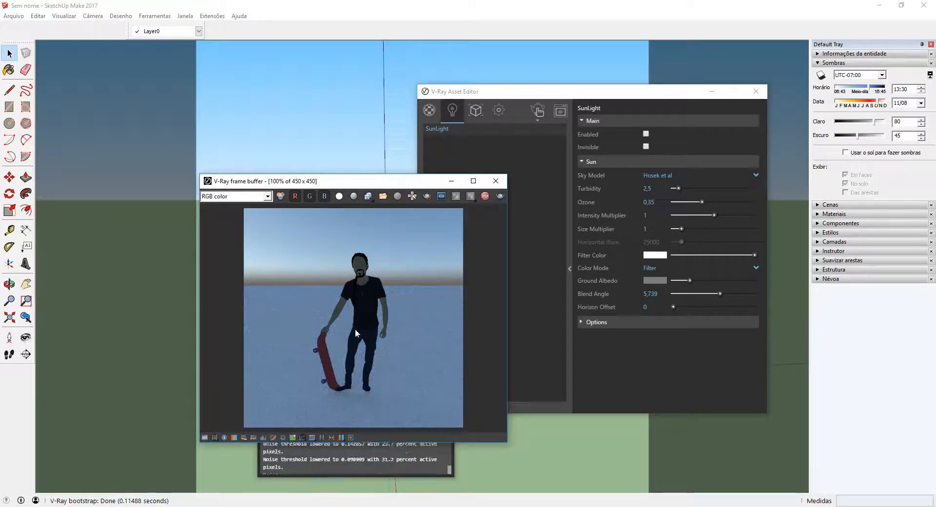
pyautogui.click(498, 113)
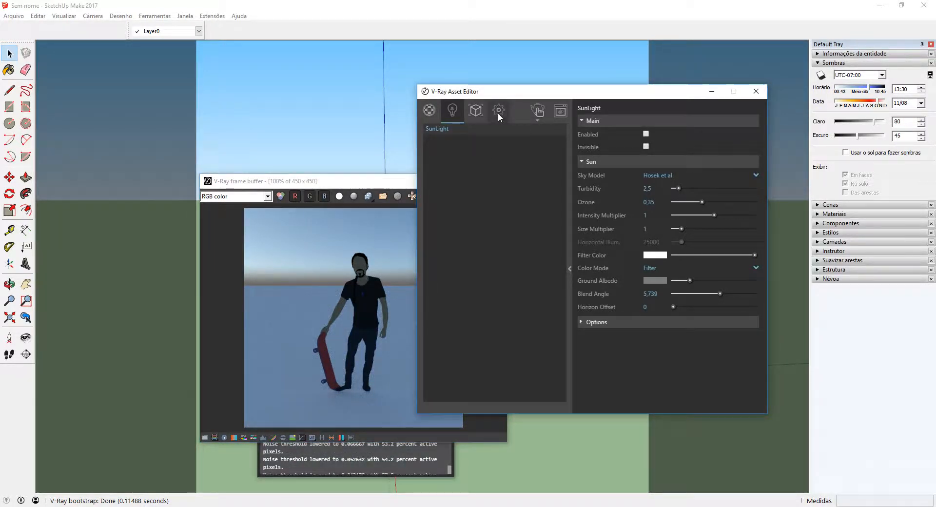
pyautogui.click(486, 200)
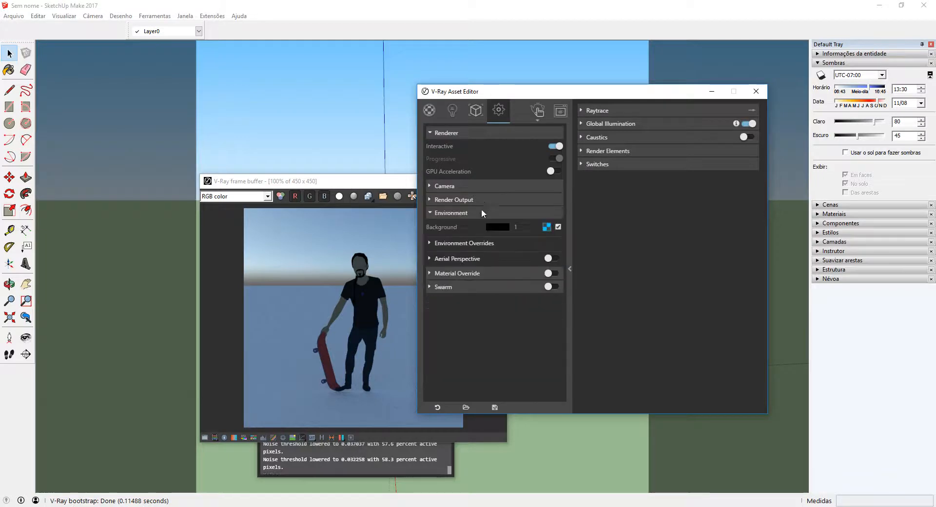
pyautogui.click(558, 227)
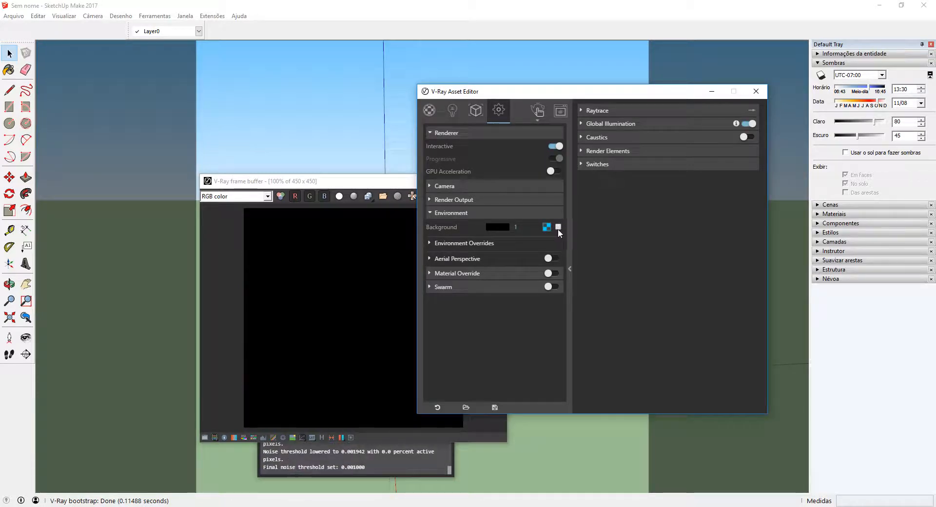
# - Toggle the SunLight on, off and on again to see its light without the environment background
pyautogui.click(452, 110)
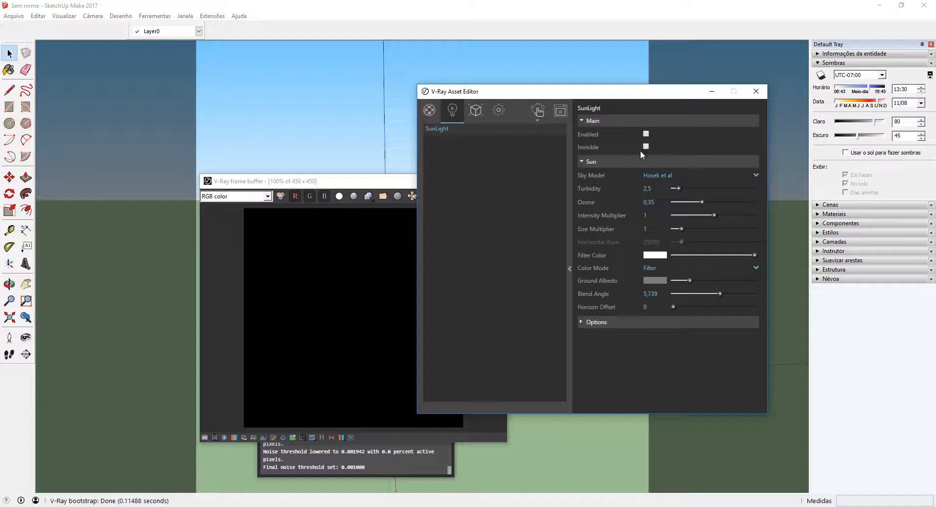
pyautogui.click(646, 134)
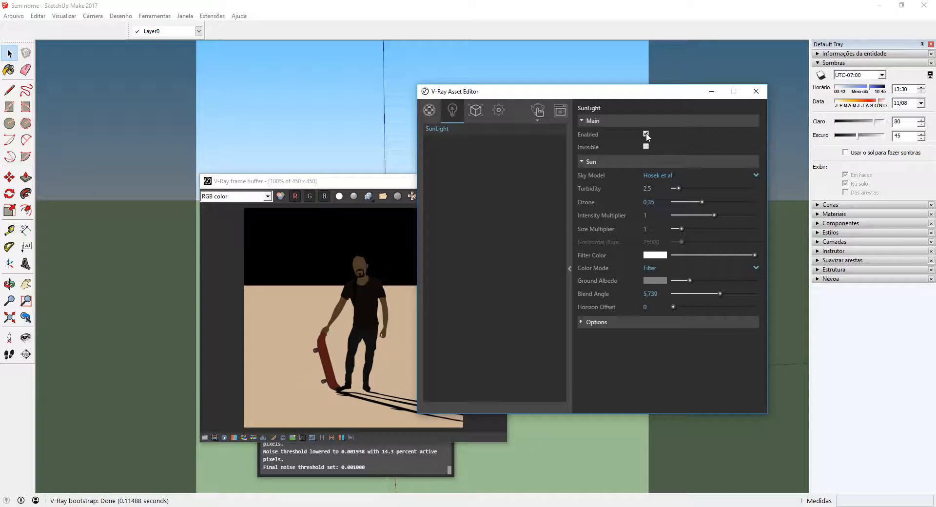
pyautogui.click(646, 134)
pyautogui.click(646, 134)
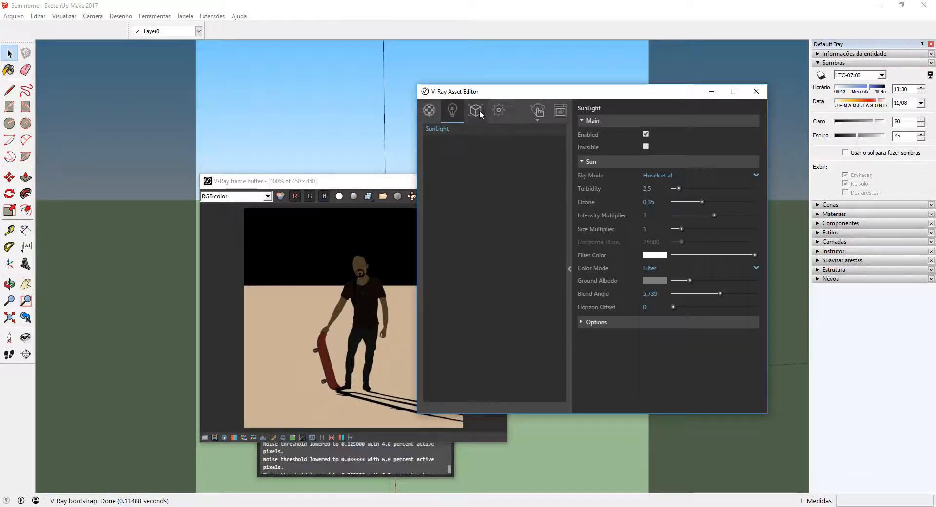
# - Re-enable the environment background and collapse the Environment settings
pyautogui.click(499, 110)
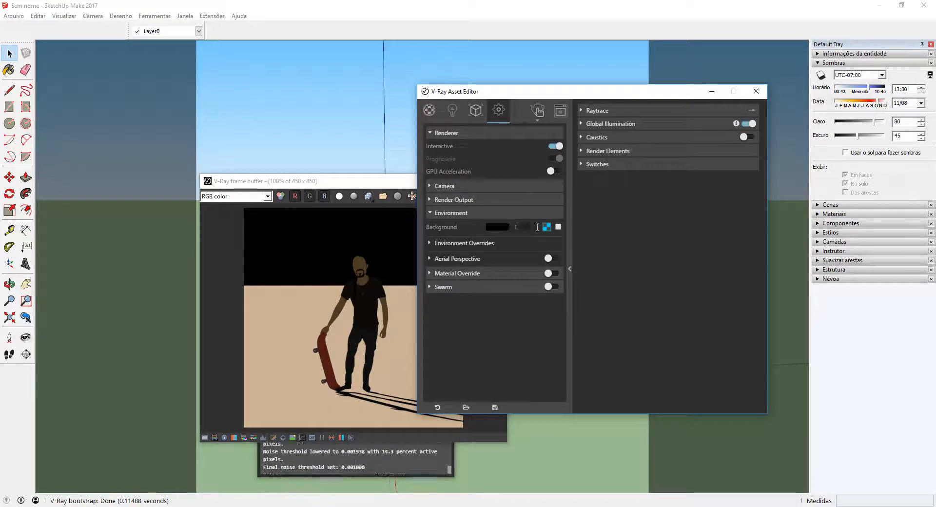
pyautogui.click(559, 226)
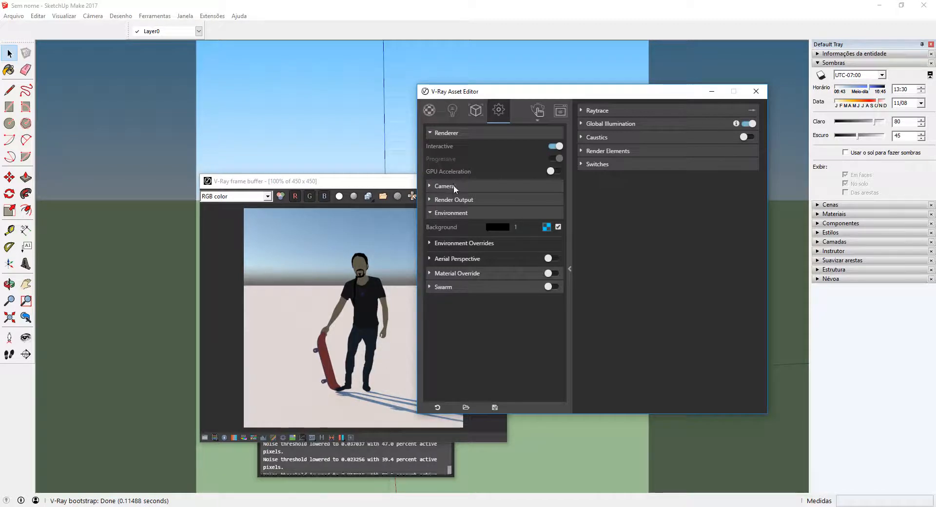
pyautogui.click(463, 213)
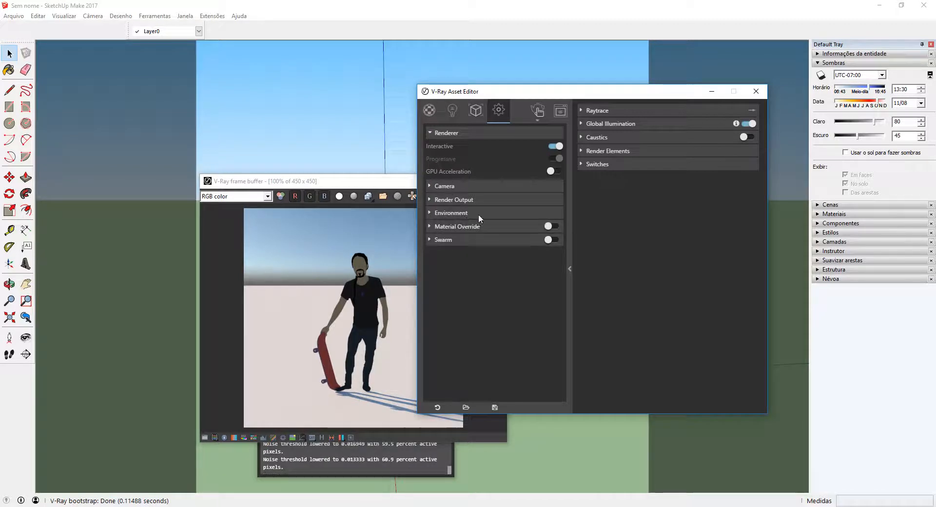
# - Set the standard camera's Exposure Value (EV) to 10 to test its effect on the interactive render
pyautogui.click(453, 111)
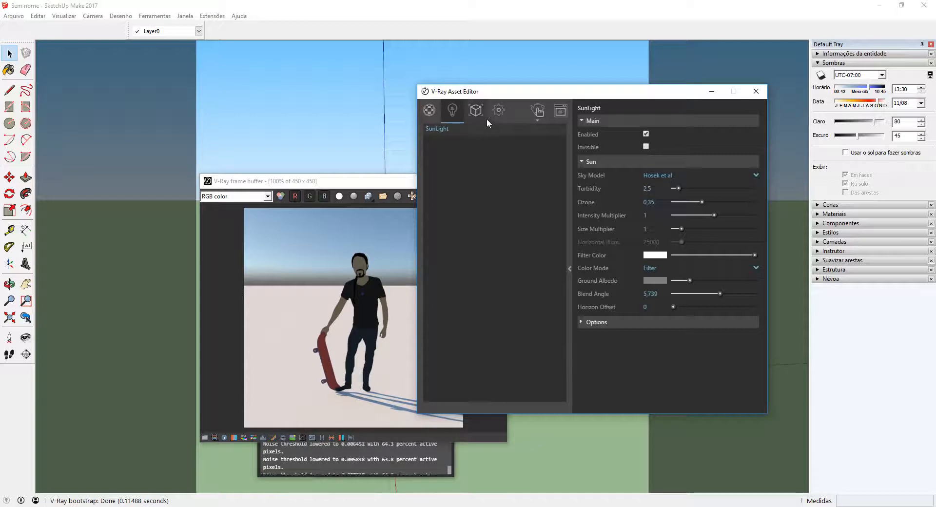
pyautogui.click(498, 110)
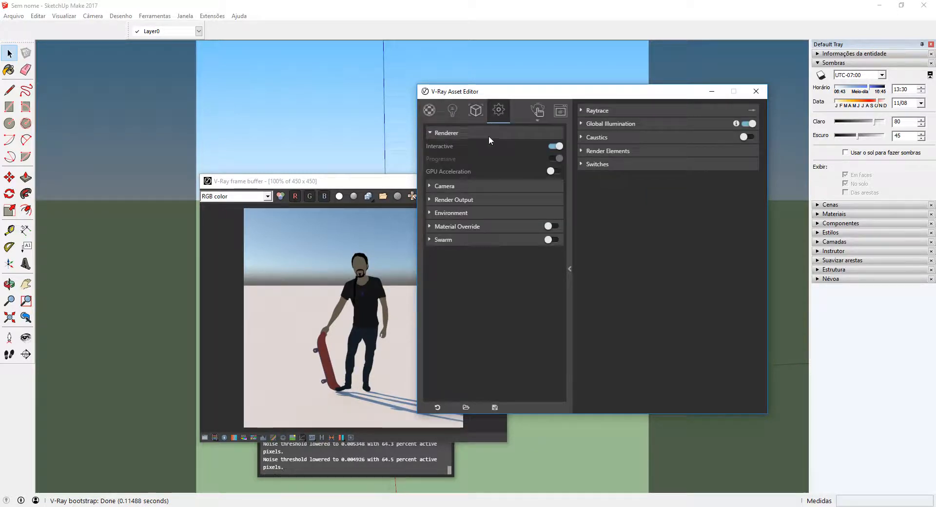
pyautogui.click(463, 134)
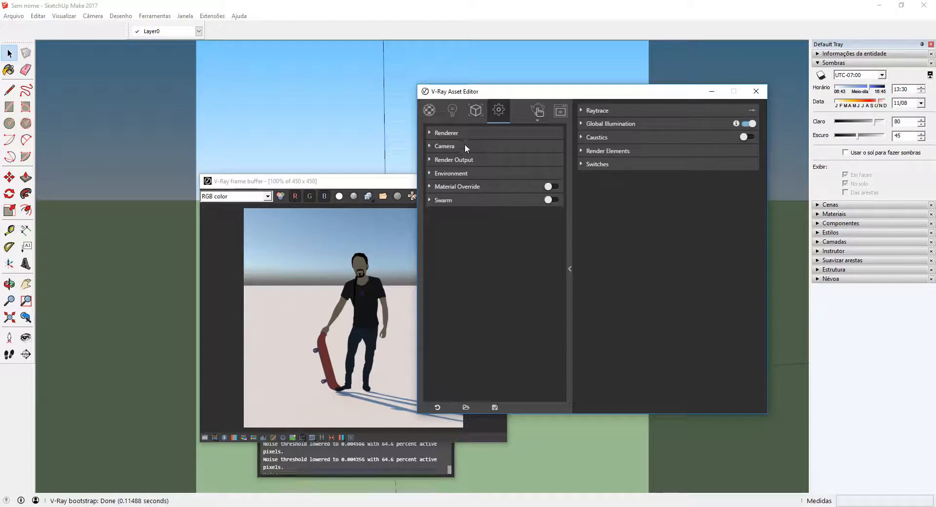
pyautogui.click(465, 146)
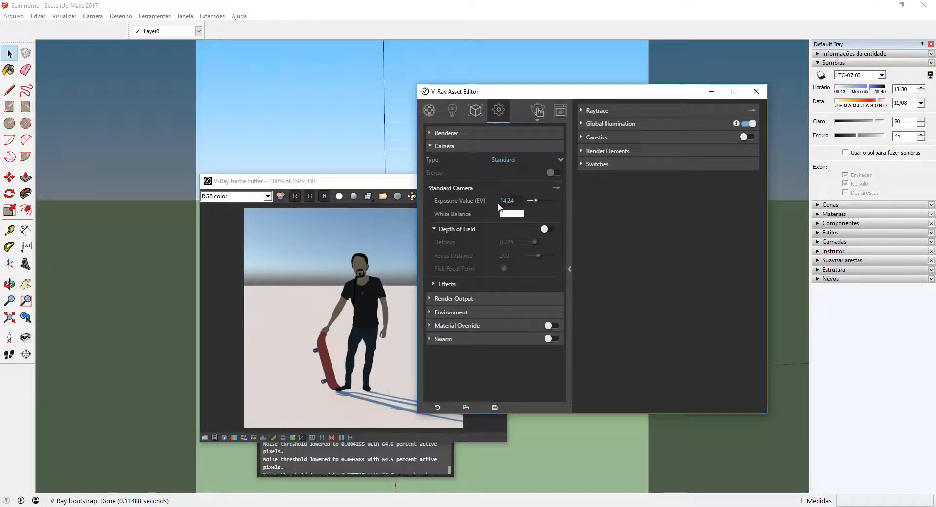
pyautogui.moveTo(517, 201); pyautogui.dragTo(465, 201)
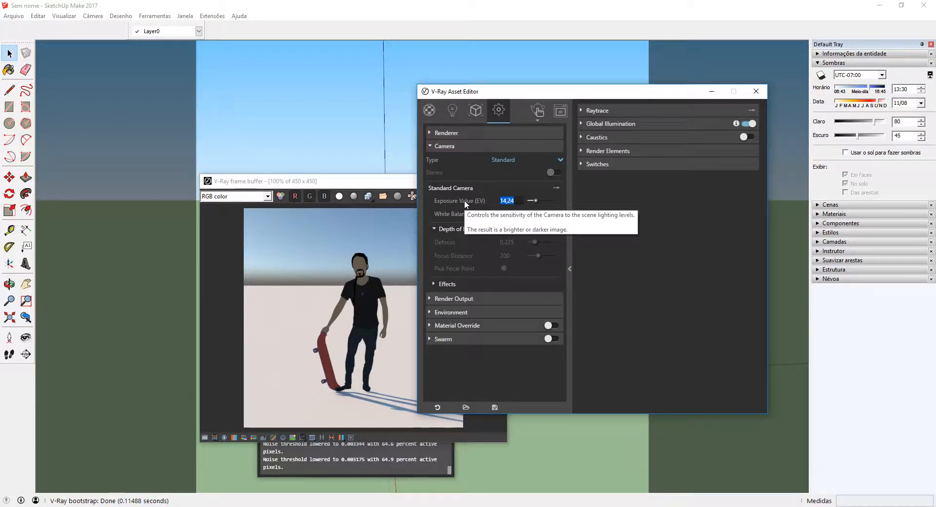
pyautogui.write('10')
pyautogui.press('Return')
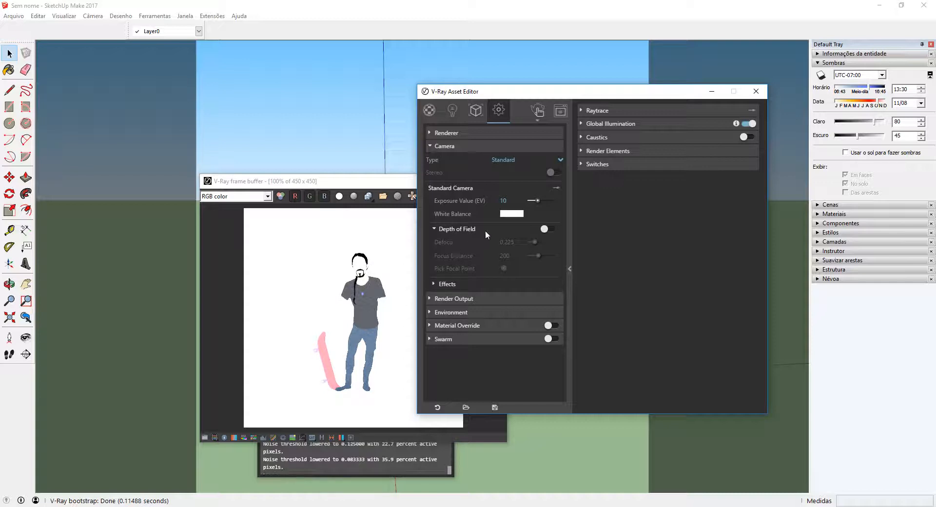
# - Set the standard camera's Exposure Value (EV) to 16
pyautogui.doubleClick(510, 200)
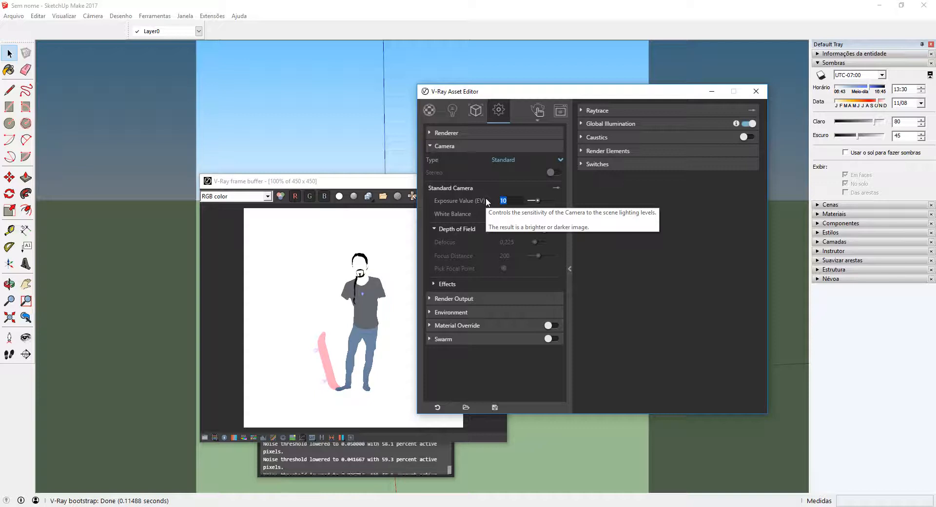
pyautogui.write('16')
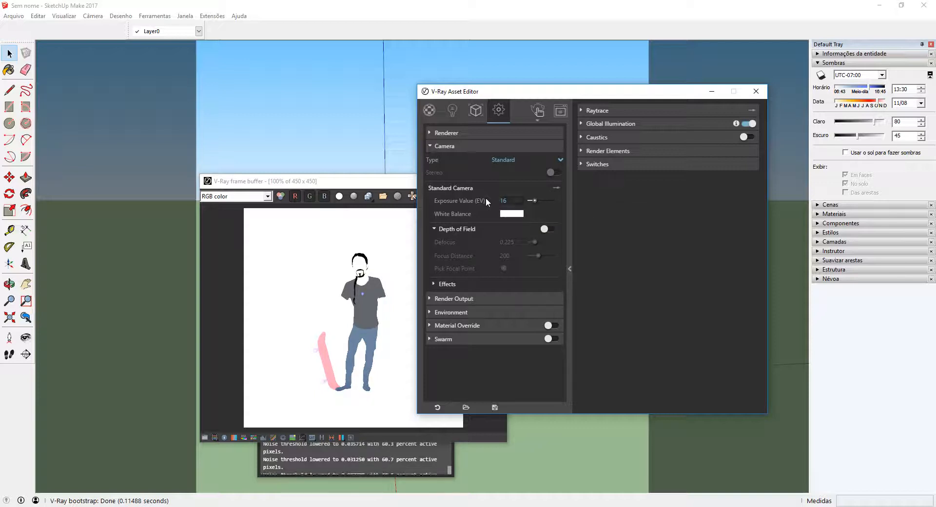
pyautogui.press('Return')
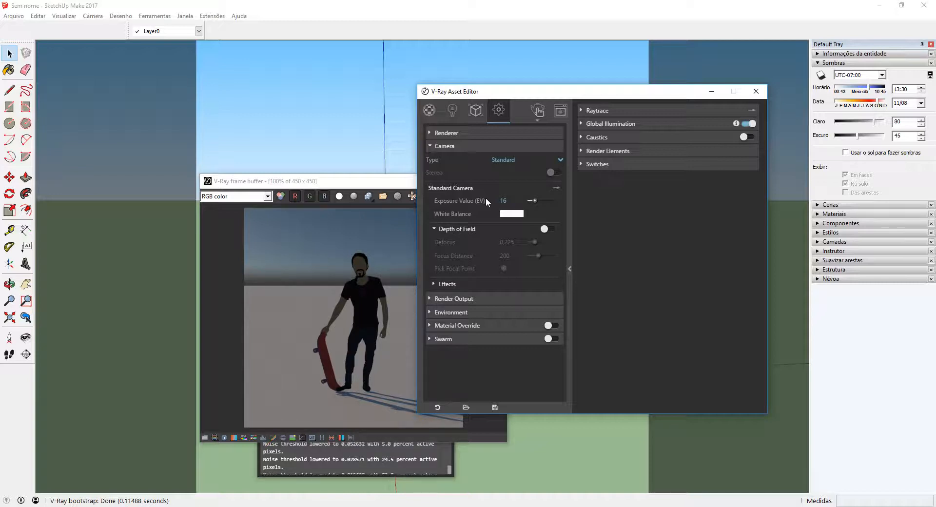
# - Set the standard camera's Exposure Value (EV) to 14,24 and collapse the Camera settings
pyautogui.moveTo(508, 202); pyautogui.dragTo(499, 200)
pyautogui.write('14,24')
pyautogui.press('Return')
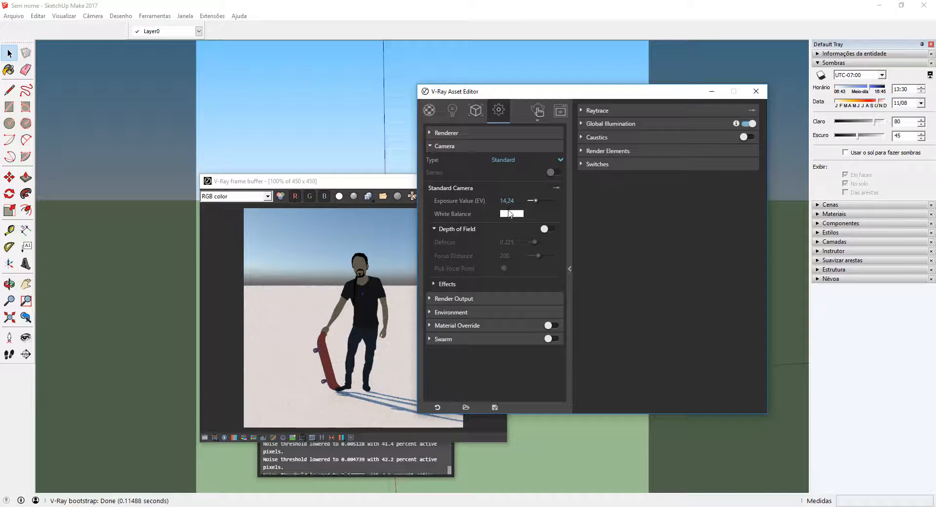
pyautogui.click(470, 147)
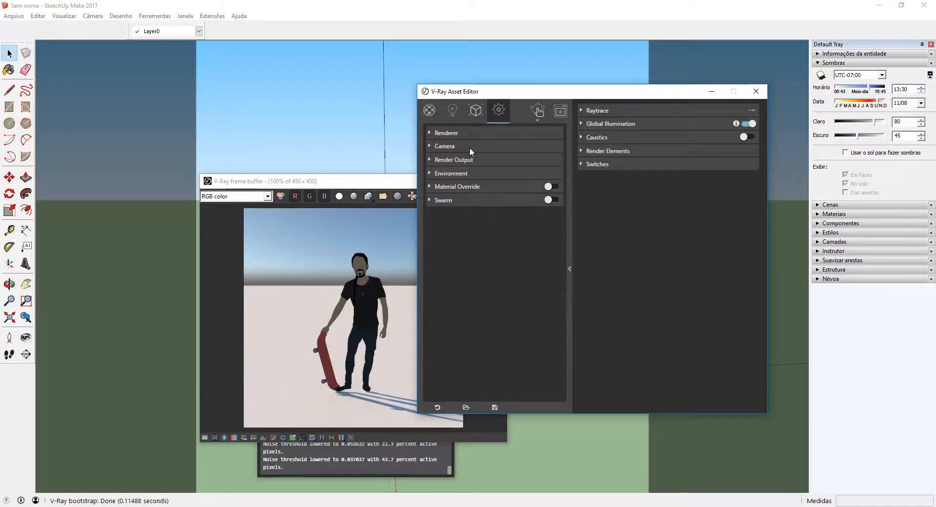
pyautogui.click(485, 146)
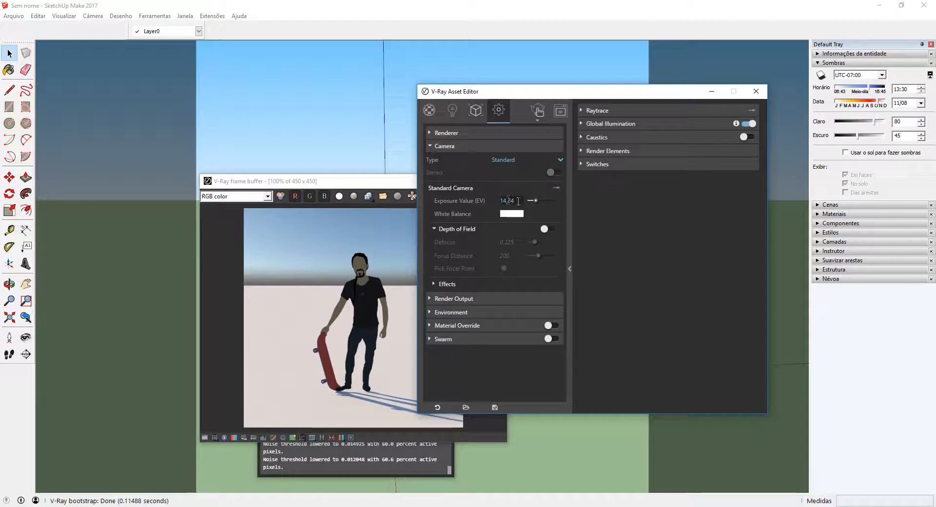
pyautogui.click(491, 151)
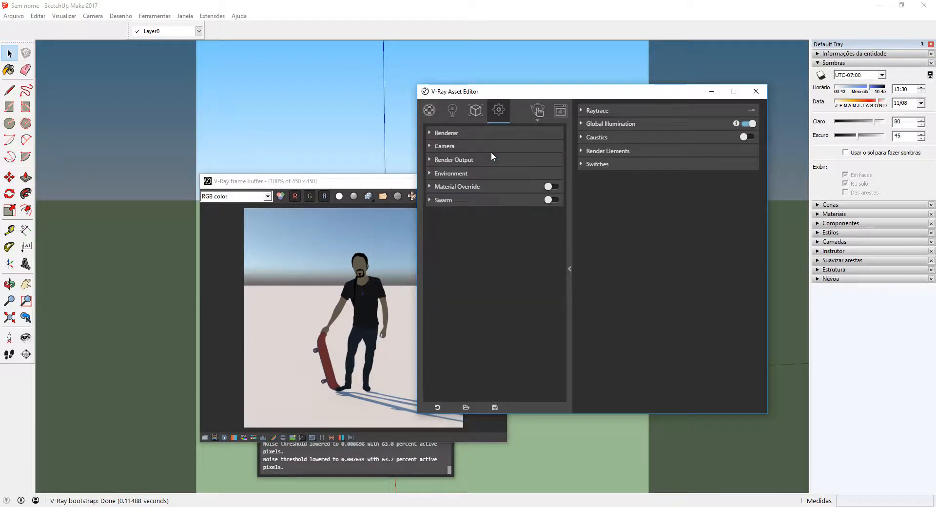
# - Set the Render Output aspect ratio to 16:9 - Widescreen, move the frame buffer aside and collapse the Render Output settings
pyautogui.click(491, 159)
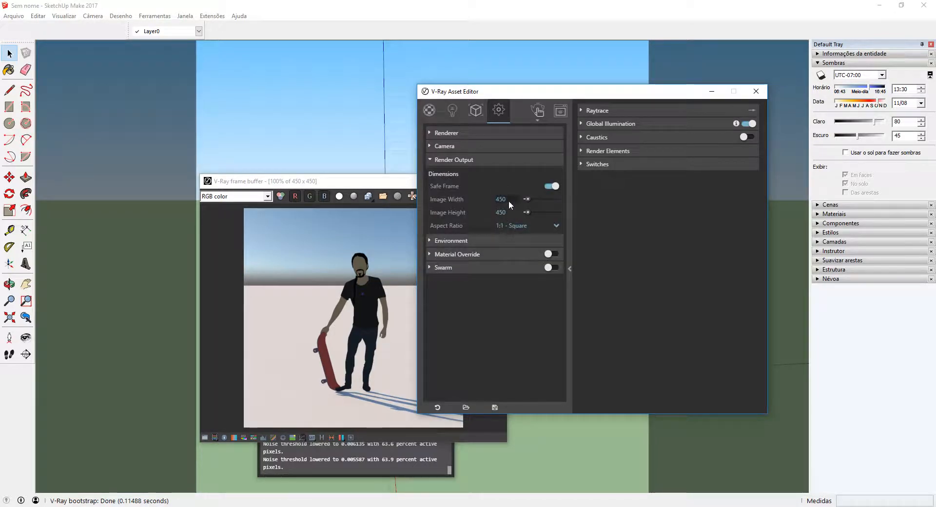
pyautogui.click(519, 226)
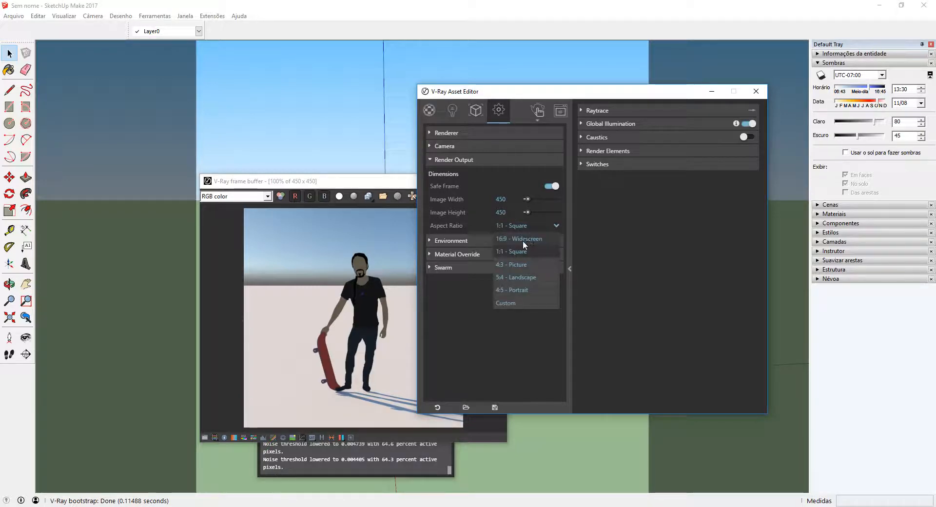
pyautogui.click(523, 238)
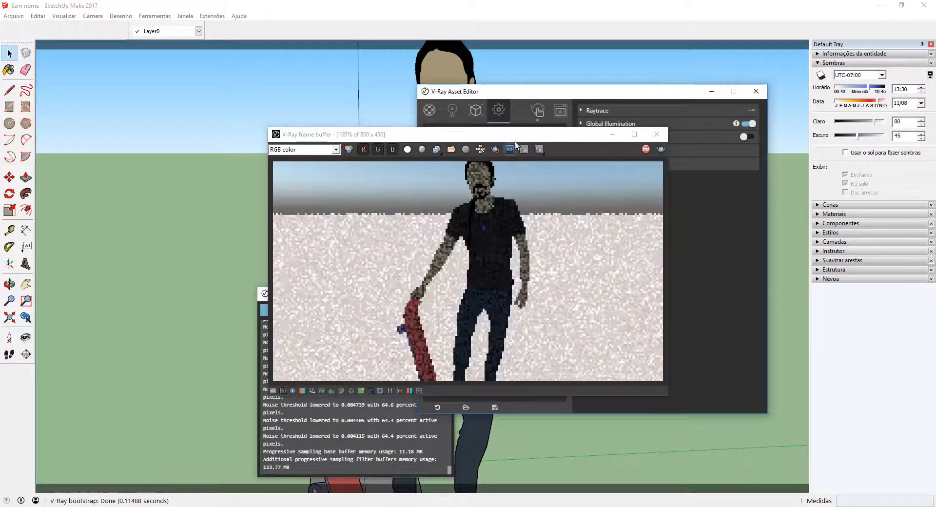
pyautogui.moveTo(518, 139); pyautogui.dragTo(307, 79)
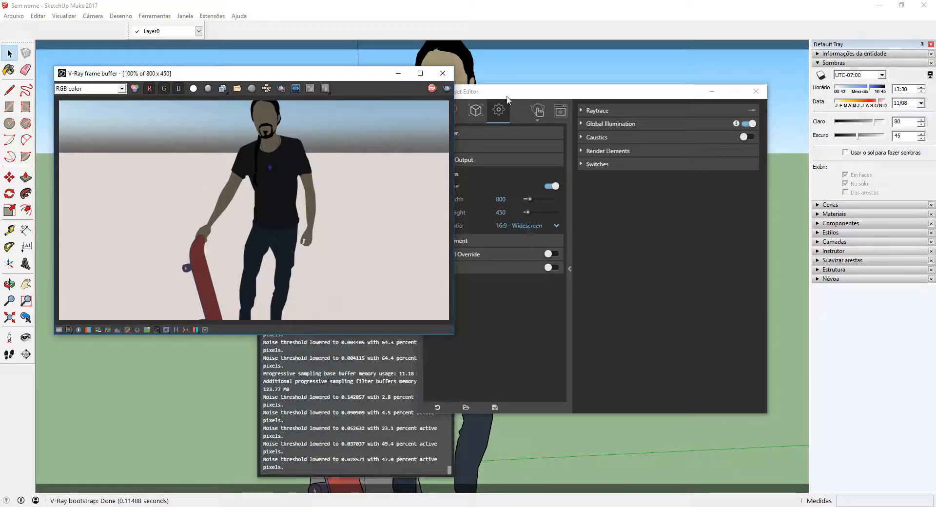
pyautogui.click(512, 176)
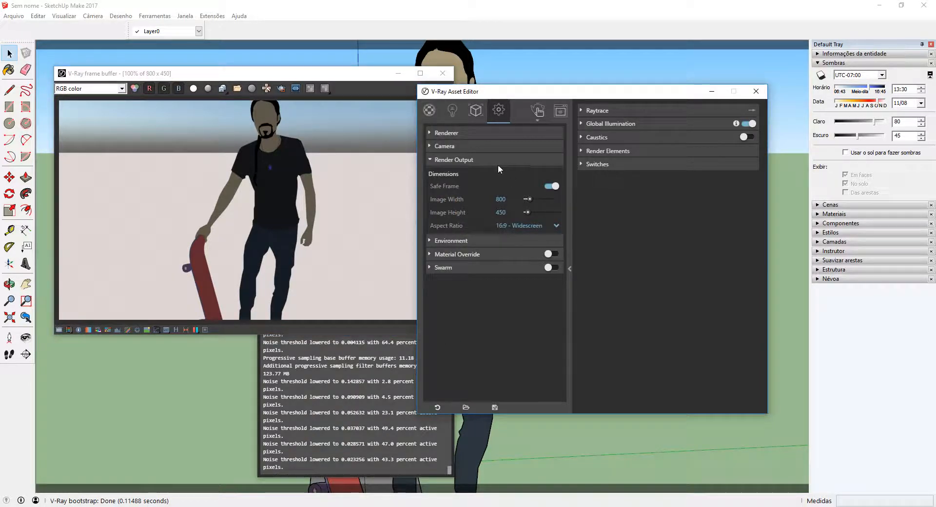
pyautogui.click(501, 162)
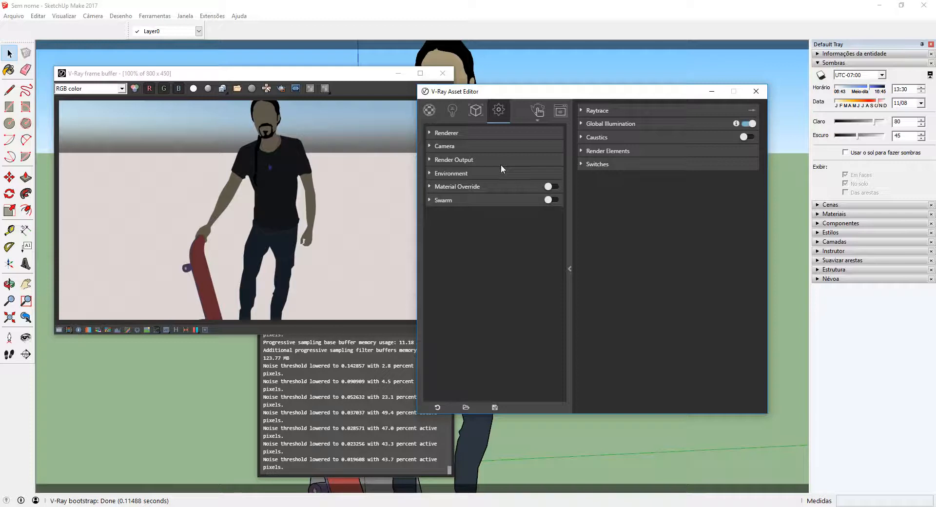
# - Show the V-Ray frame buffer from the Asset Editor, closing and reopening it before closing it again
pyautogui.click(560, 112)
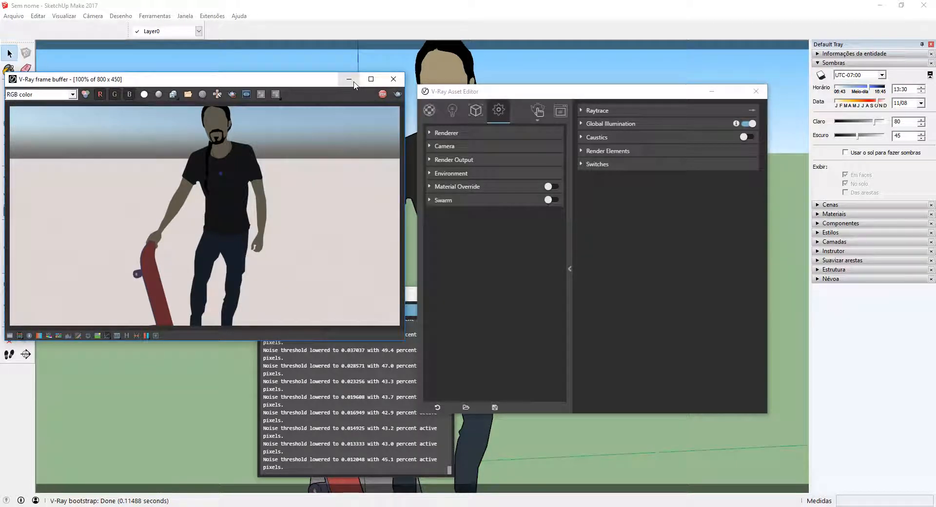
pyautogui.click(393, 79)
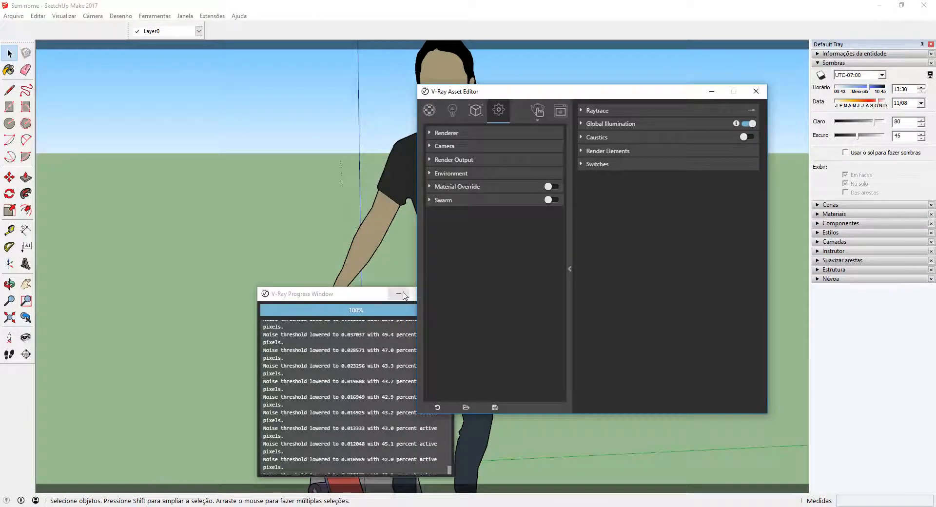
pyautogui.click(399, 294)
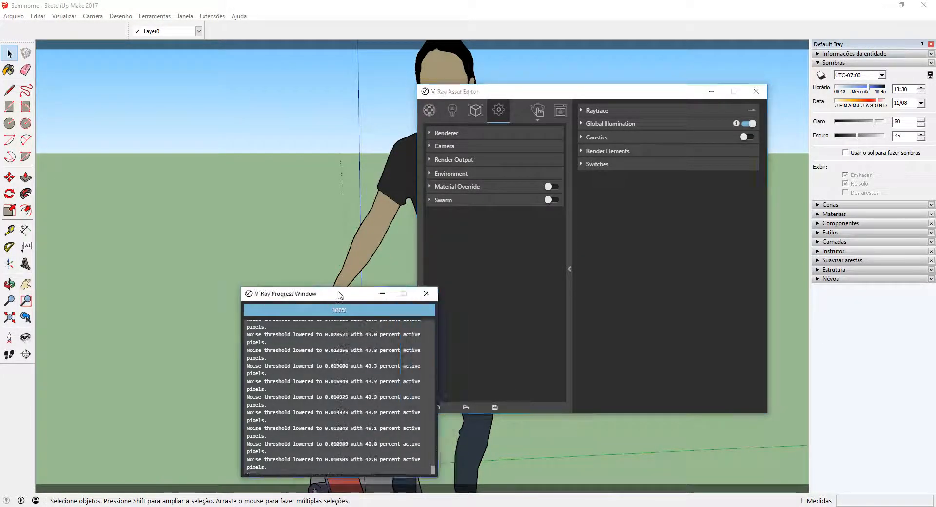
pyautogui.click(558, 117)
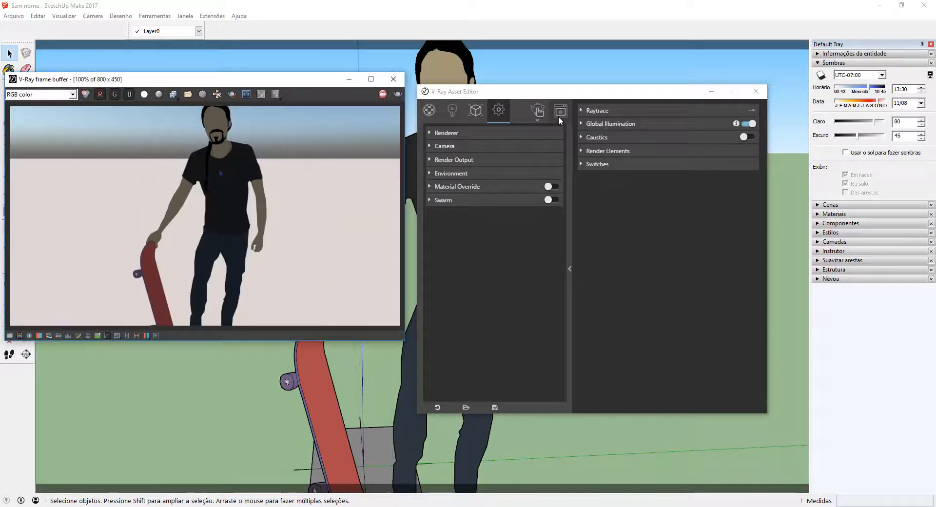
pyautogui.moveTo(321, 82); pyautogui.dragTo(340, 91)
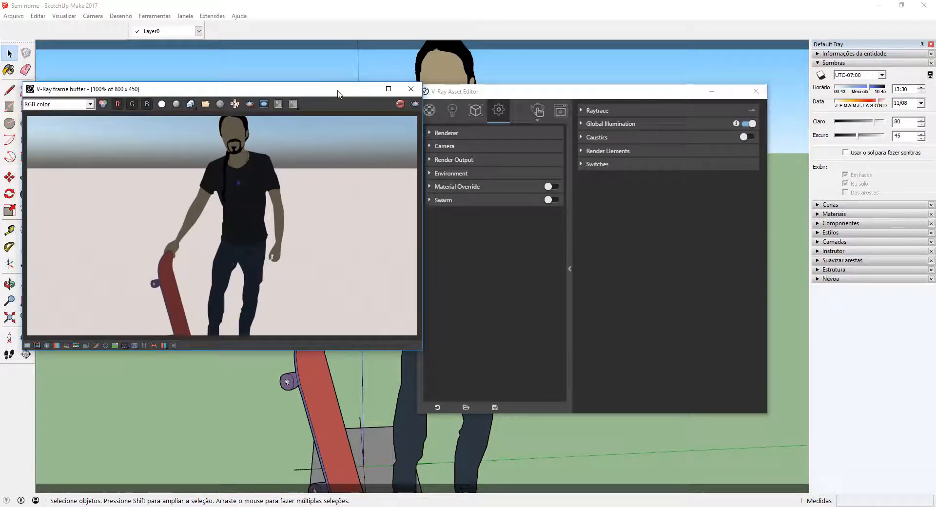
pyautogui.click(421, 95)
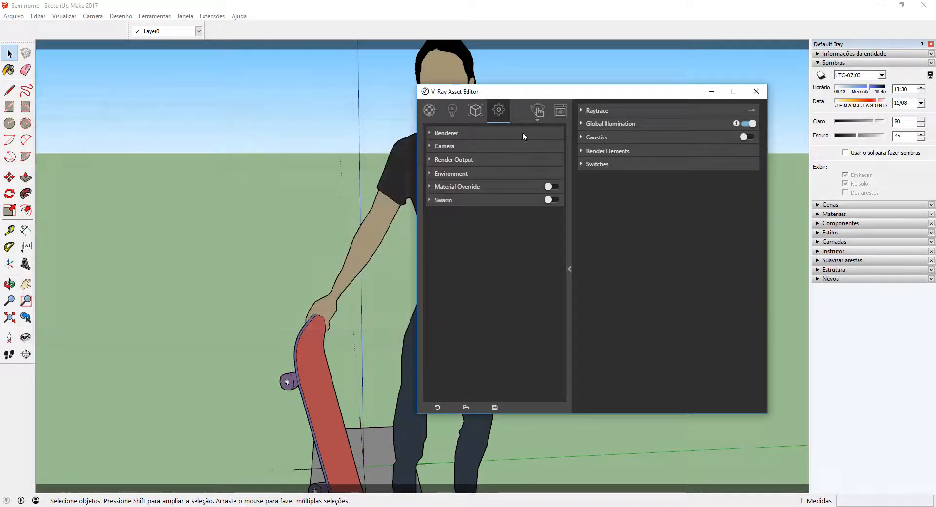
# - Start an interactive render with the material list shown, close and reopen its frame buffer, and stop the render
pyautogui.click(432, 110)
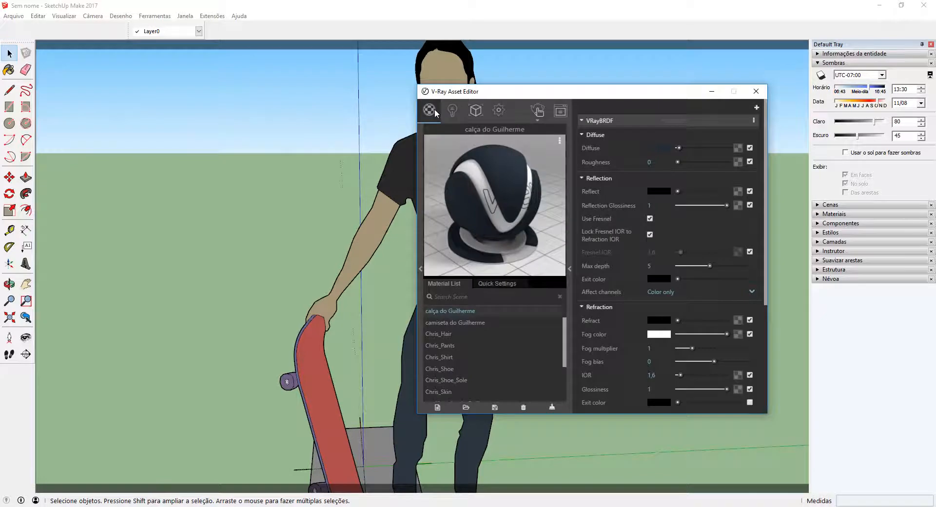
pyautogui.click(537, 112)
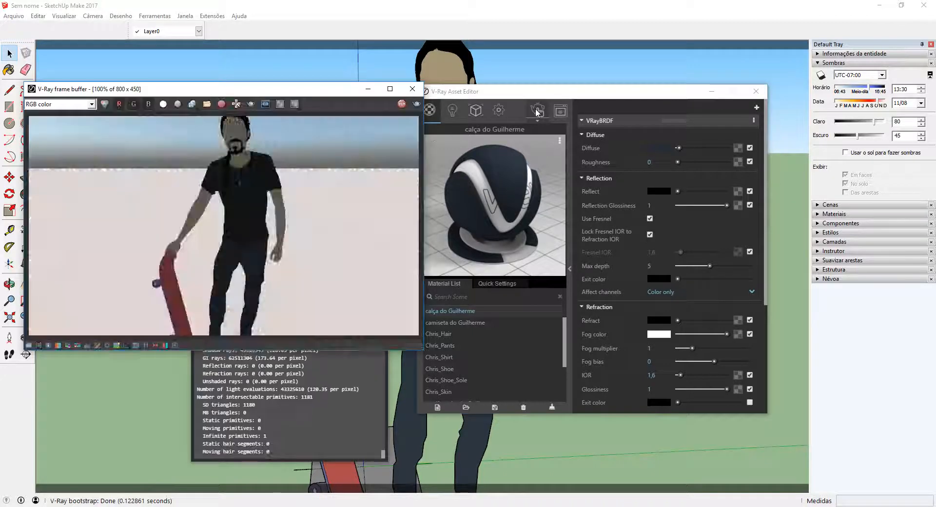
pyautogui.click(412, 89)
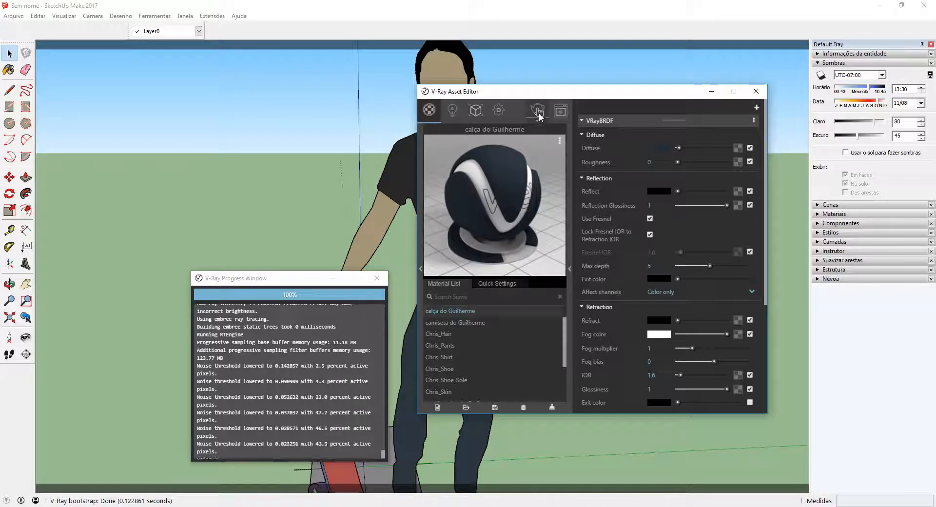
pyautogui.click(559, 112)
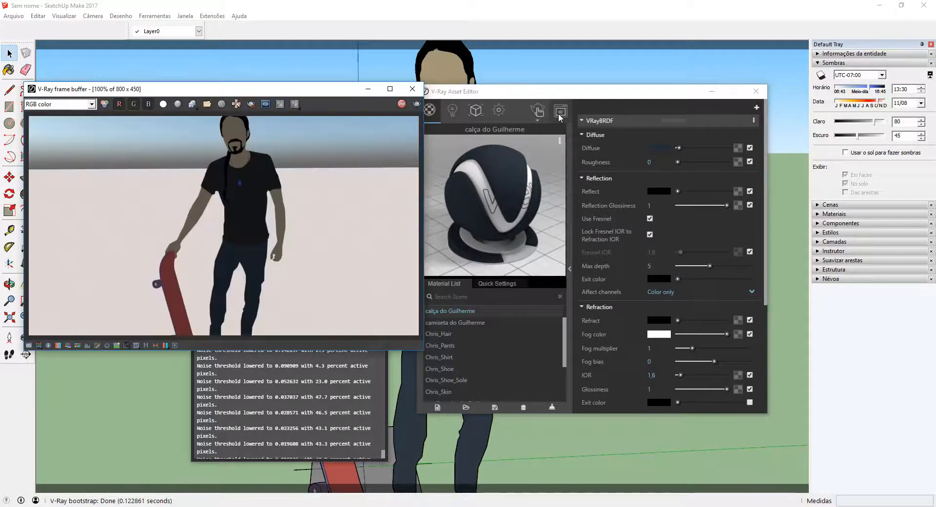
pyautogui.click(401, 104)
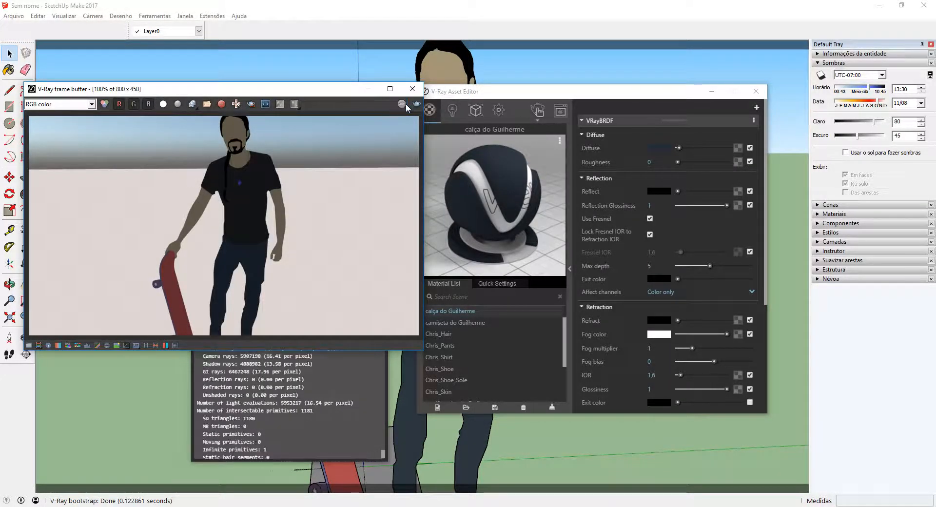
# - Close the frame buffer, the V-Ray Progress Window and the Asset Editor to return to the model
pyautogui.click(412, 89)
pyautogui.click(376, 278)
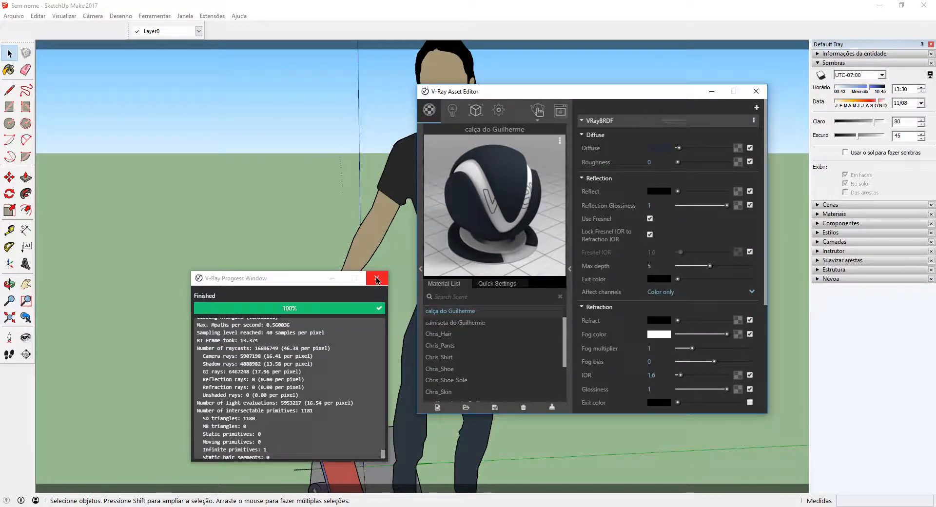
pyautogui.click(756, 94)
pyautogui.scroll(-5, 330, 285)
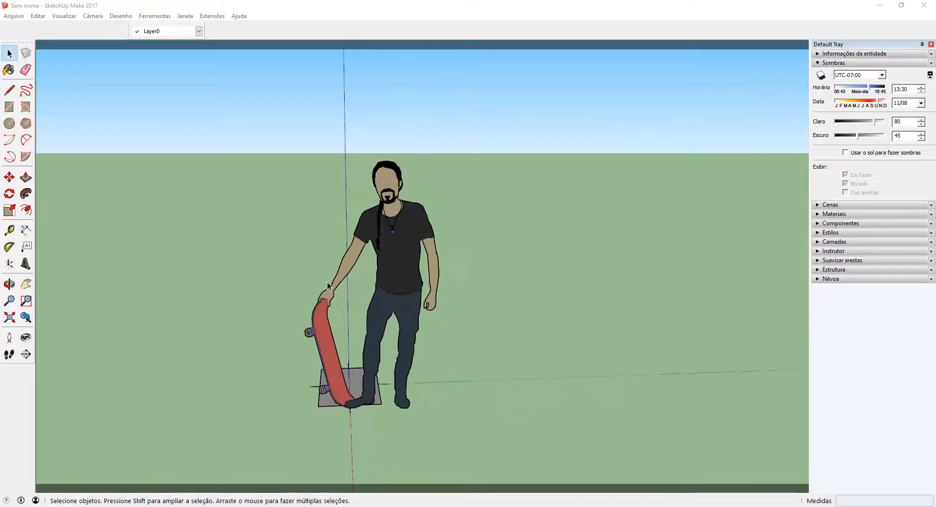
pyautogui.moveTo(329, 286); pyautogui.dragTo(268, 333, button='middle')
pyautogui.scroll(-1, 213, 352)
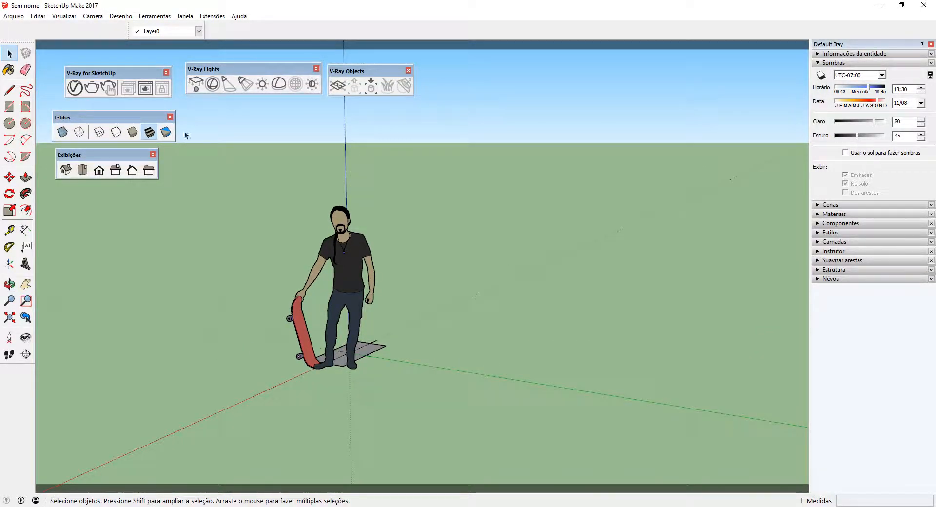
# - Open the 3D Warehouse and search for "casa 0110" using the suggestion that includes the author's name
pyautogui.click(121, 16)
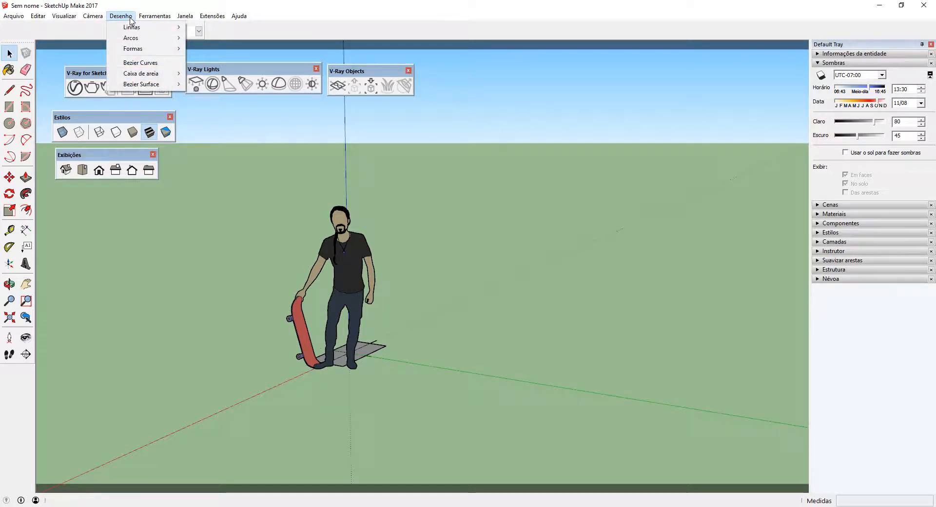
pyautogui.moveTo(150, 22)
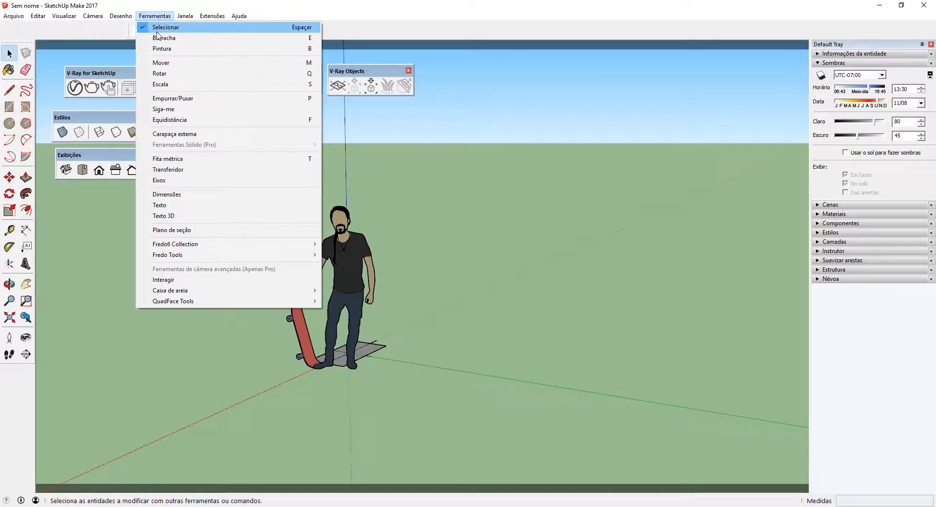
pyautogui.moveTo(178, 20)
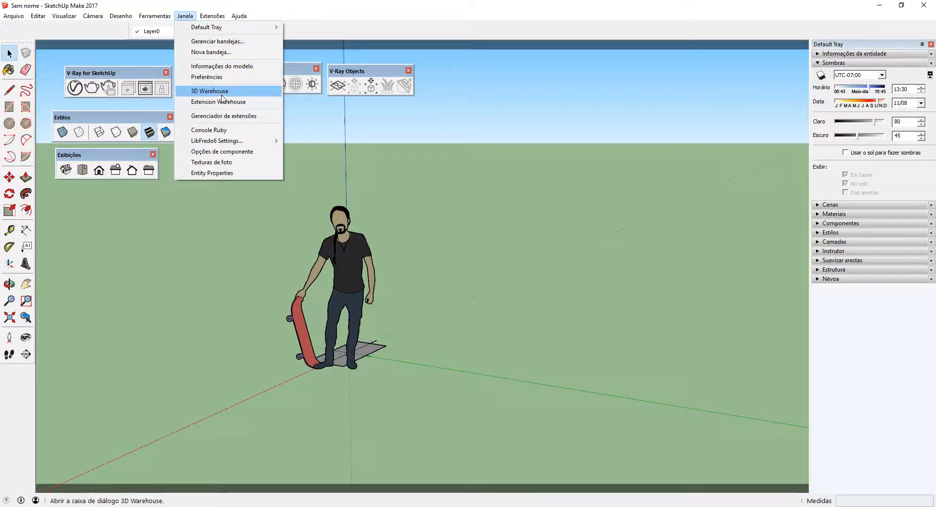
pyautogui.click(221, 94)
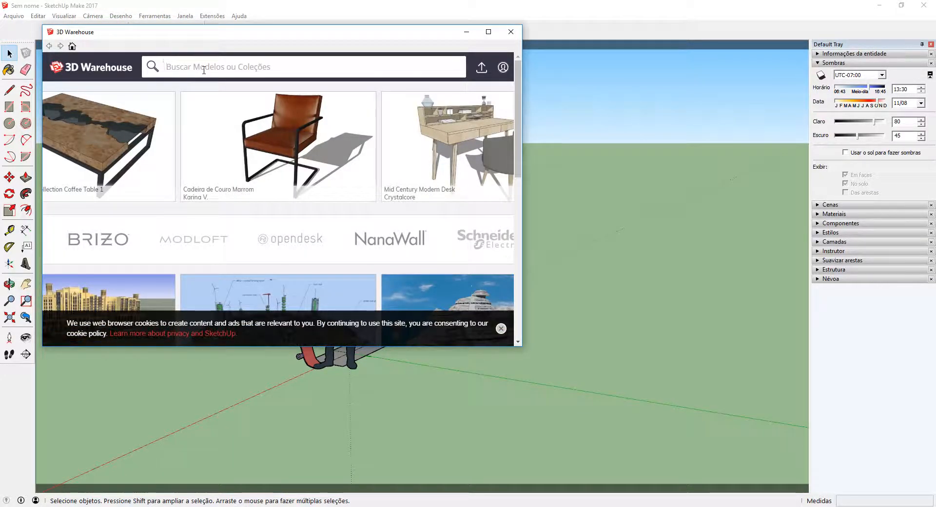
pyautogui.click(204, 70)
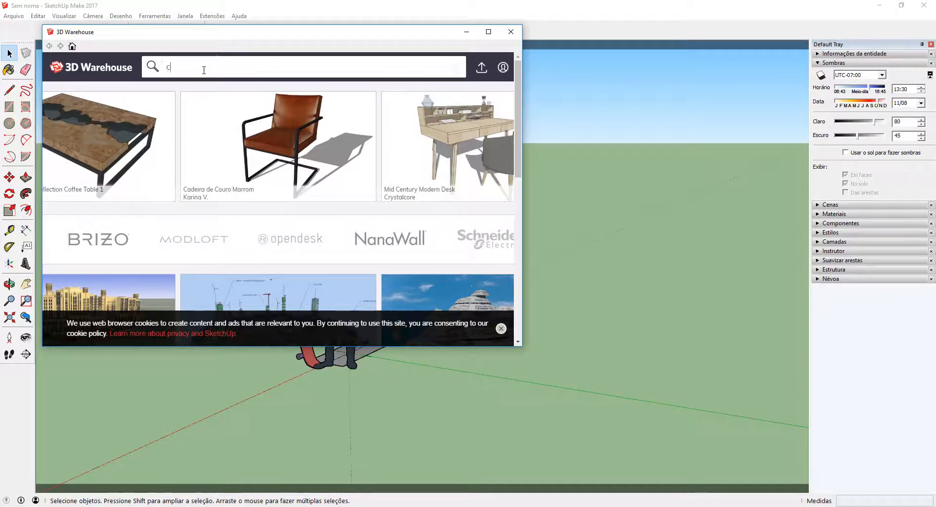
pyautogui.write('casa')
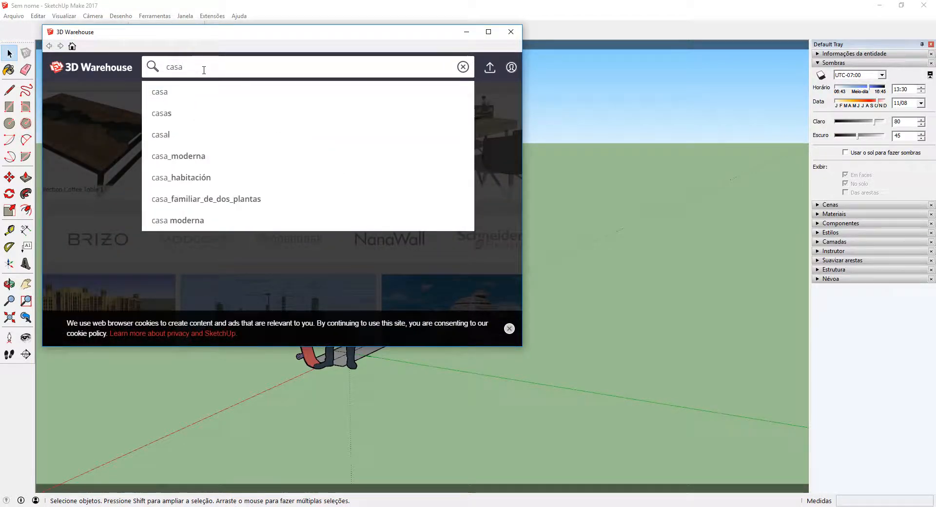
pyautogui.write(' 0')
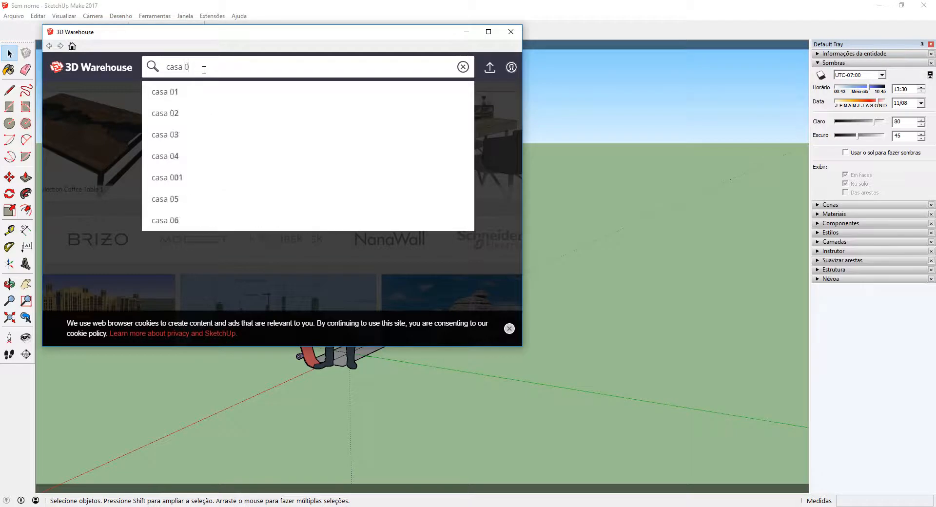
pyautogui.write('11')
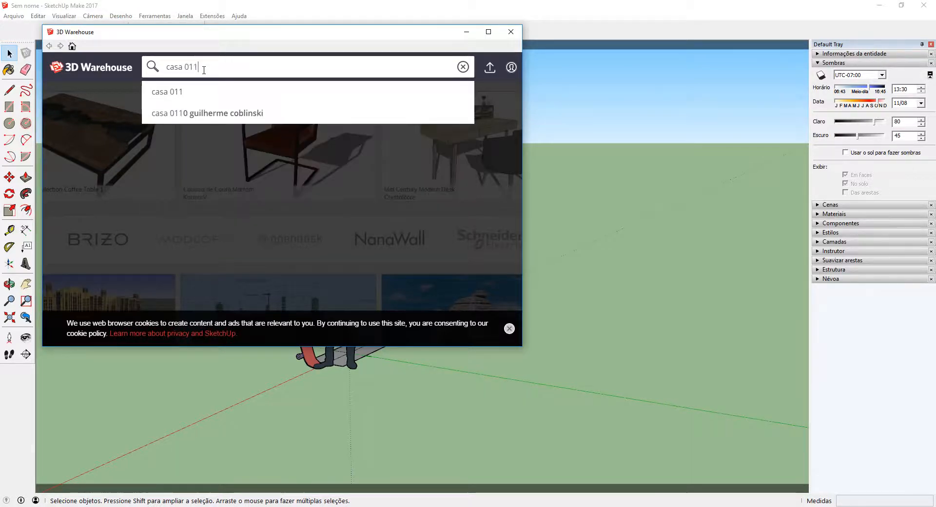
pyautogui.write('0')
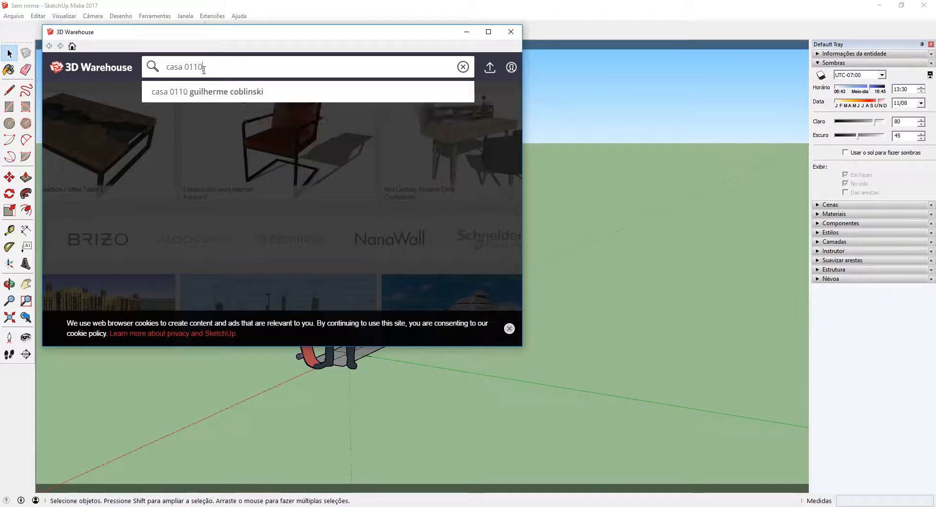
pyautogui.press('Down')
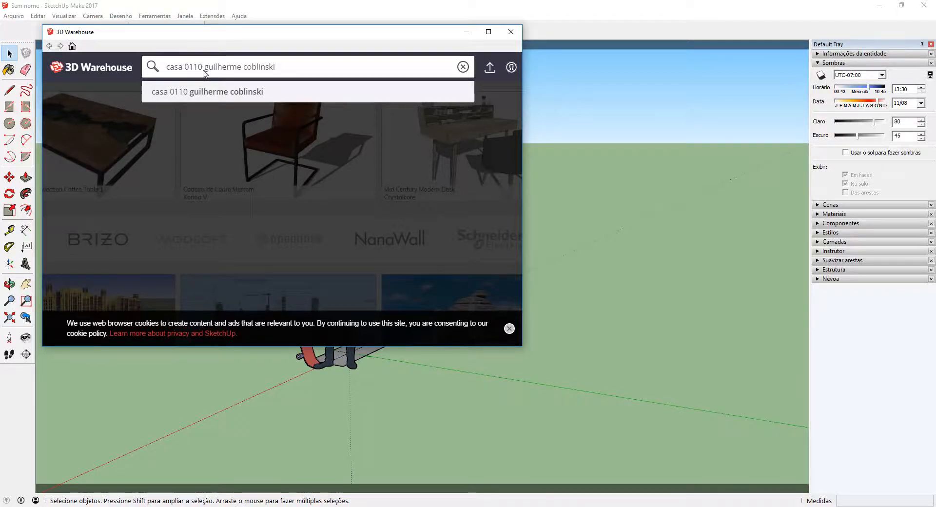
pyautogui.press('Return')
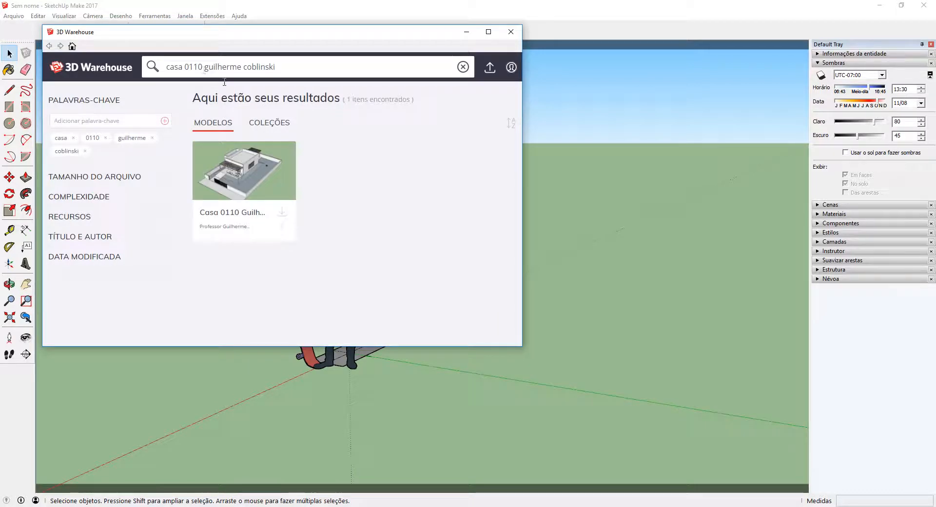
# - Download the found Casa 0110 model directly into the SketchUp model and place it beside the human figure
pyautogui.moveTo(232, 187)
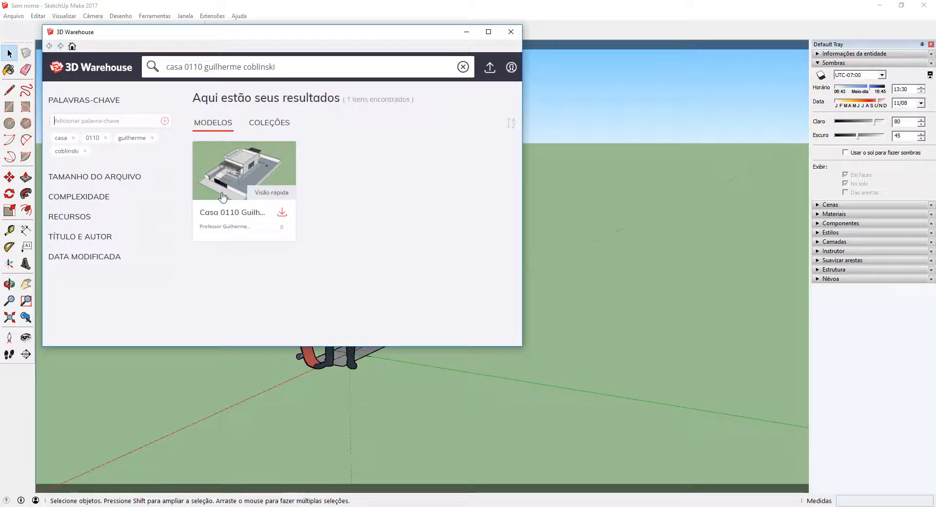
pyautogui.click(282, 214)
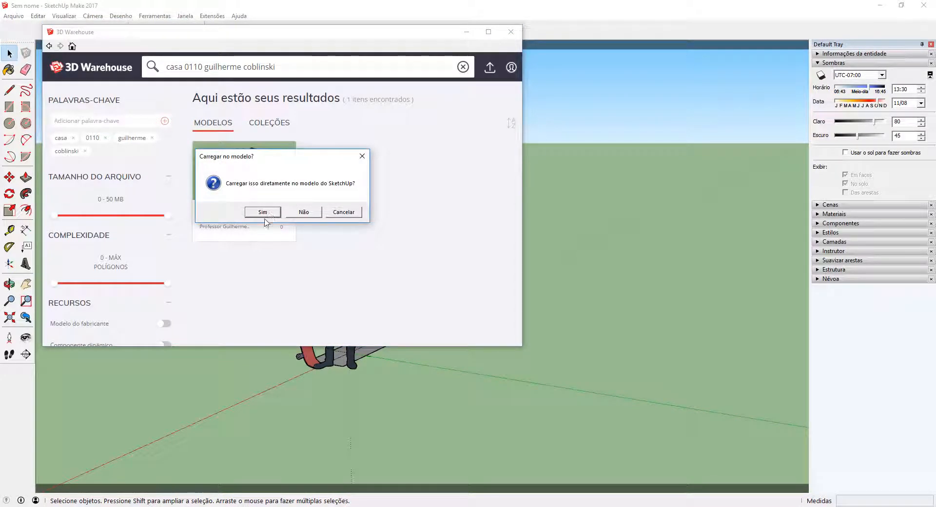
pyautogui.click(263, 212)
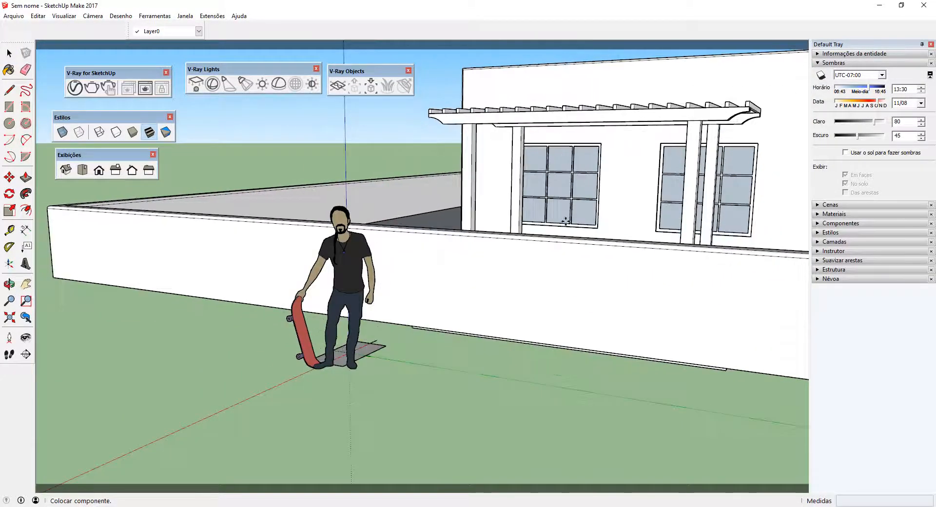
pyautogui.click(575, 219)
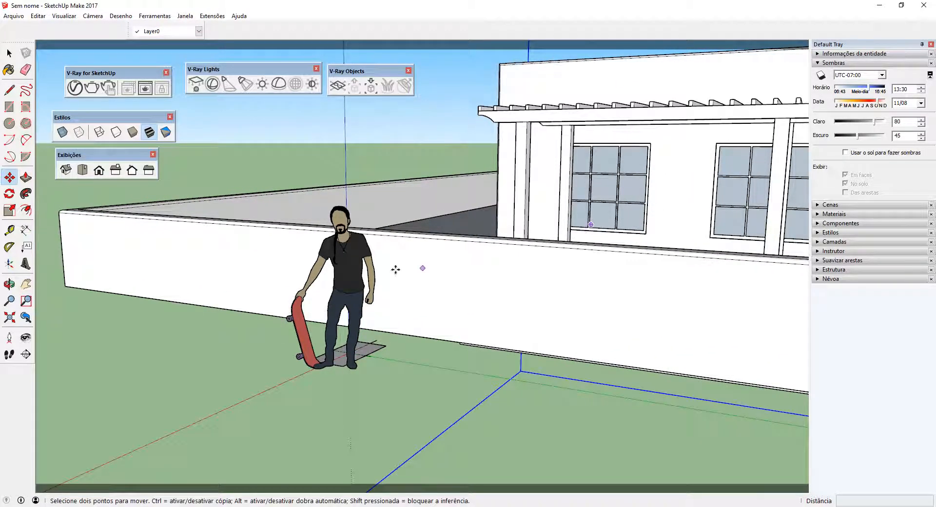
# - Move the house about 26 m so a corner of its lot sits beside the human figure at the origin
pyautogui.scroll(-3, 341, 265)
pyautogui.scroll(-2, 326, 265)
pyautogui.moveTo(324, 267); pyautogui.dragTo(683, 314, button='middle')
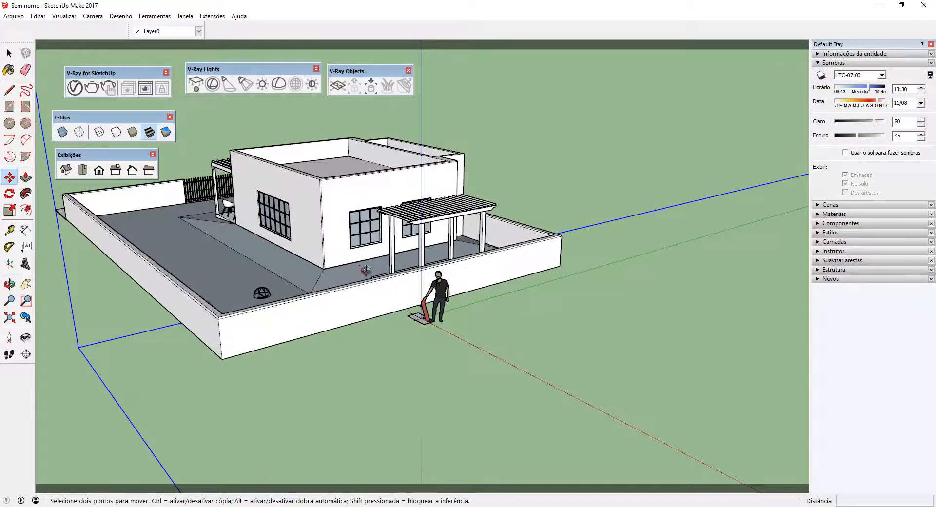
pyautogui.scroll(-2, 341, 275)
pyautogui.moveTo(332, 278); pyautogui.dragTo(380, 306, button='middle')
pyautogui.moveTo(346, 327); pyautogui.dragTo(483, 324, button='middle')
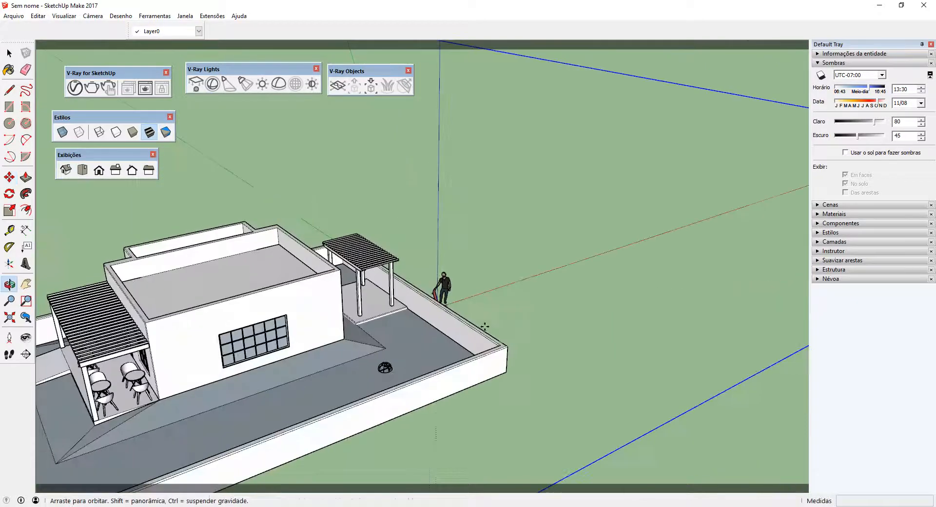
pyautogui.scroll(-4, 465, 297)
pyautogui.moveTo(455, 280); pyautogui.dragTo(400, 344, button='middle')
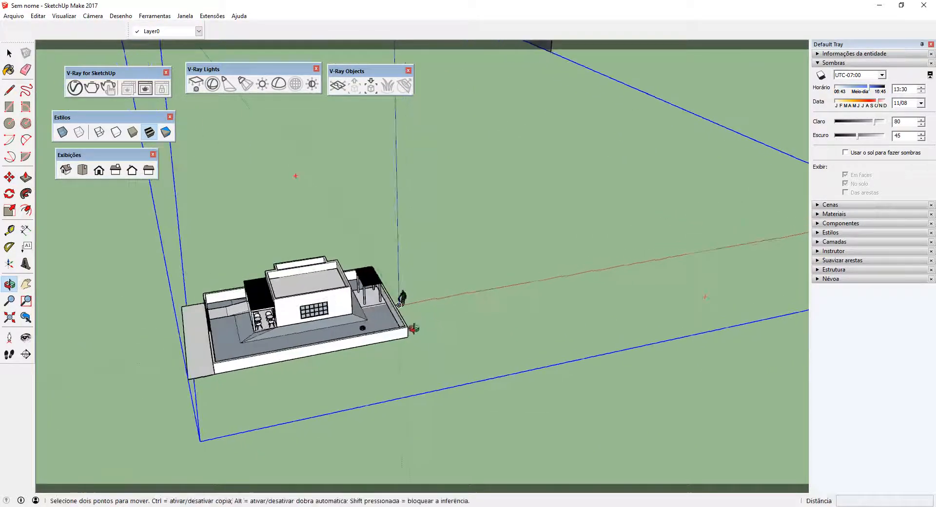
pyautogui.click(375, 360)
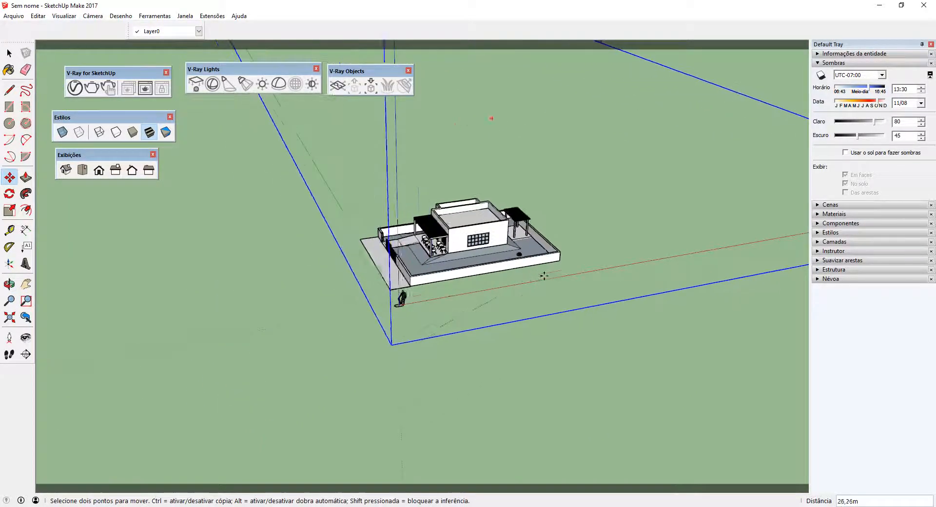
pyautogui.scroll(-6, 507, 317)
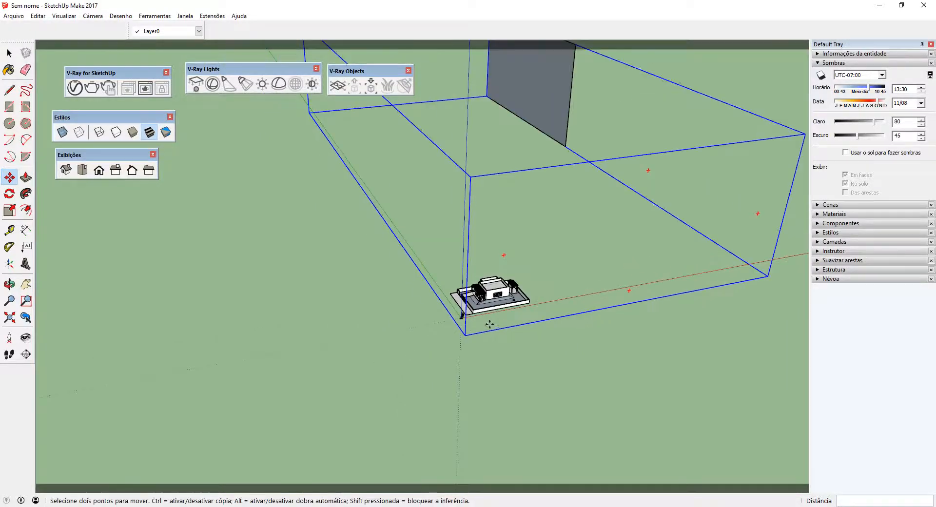
# - Deselect the placed house and examine it from above, including the extent of its component and the large detached panel
pyautogui.moveTo(486, 321); pyautogui.dragTo(548, 271, button='middle')
pyautogui.scroll(2, 529, 261)
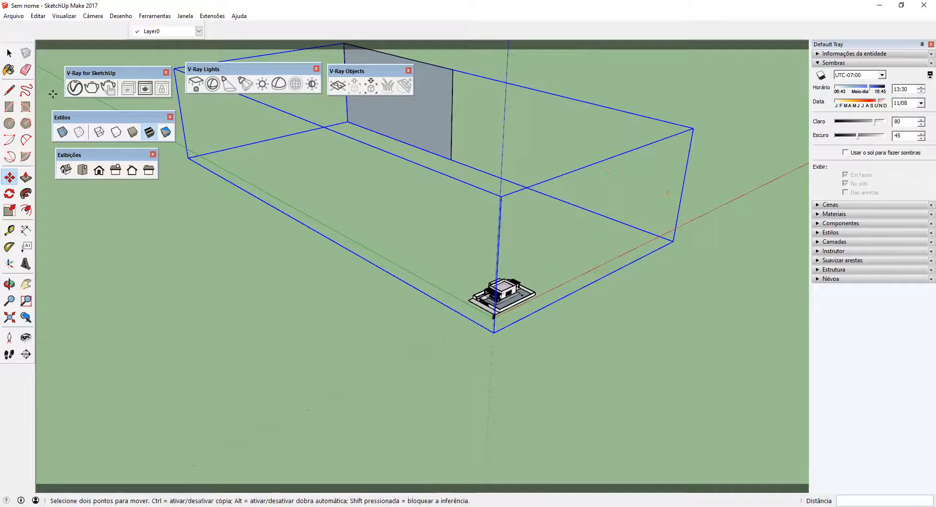
pyautogui.press('space')
pyautogui.click(396, 267)
pyautogui.scroll(2, 512, 295)
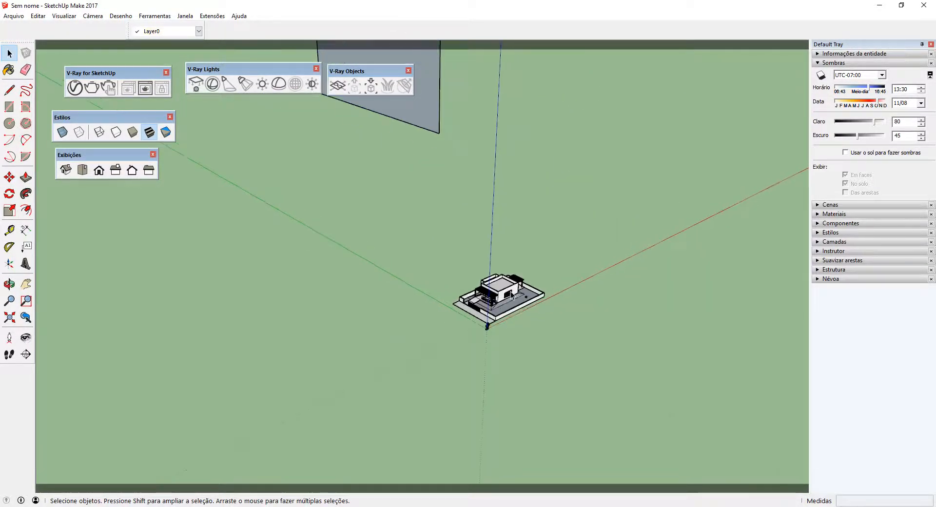
pyautogui.moveTo(511, 278); pyautogui.dragTo(512, 206, button='middle')
pyautogui.moveTo(426, 174); pyautogui.dragTo(520, 316, button='middle')
pyautogui.click(426, 173)
pyautogui.scroll(2, 543, 367)
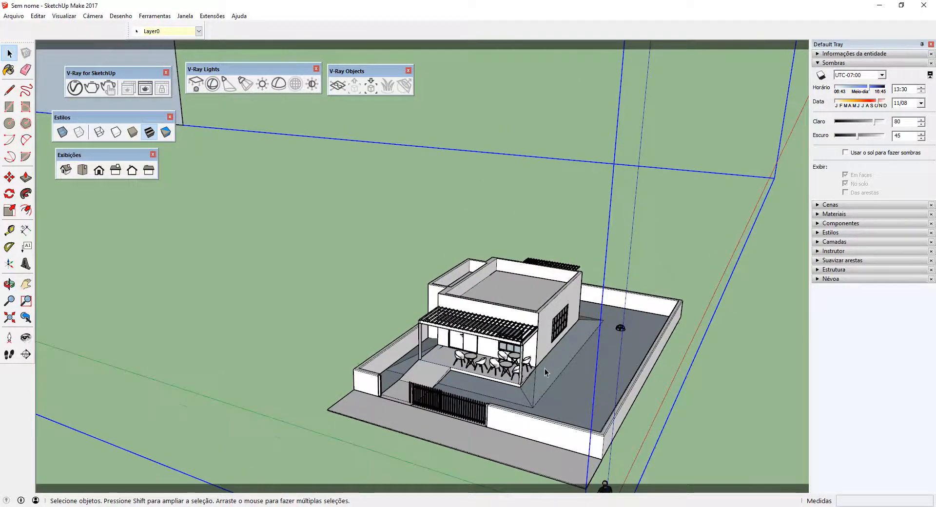
pyautogui.scroll(-4, 389, 300)
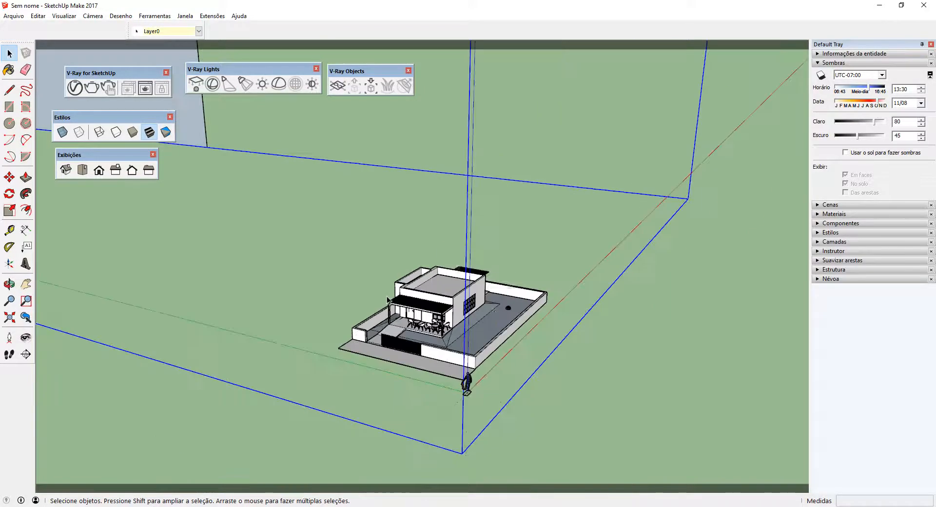
pyautogui.scroll(4, 573, 327)
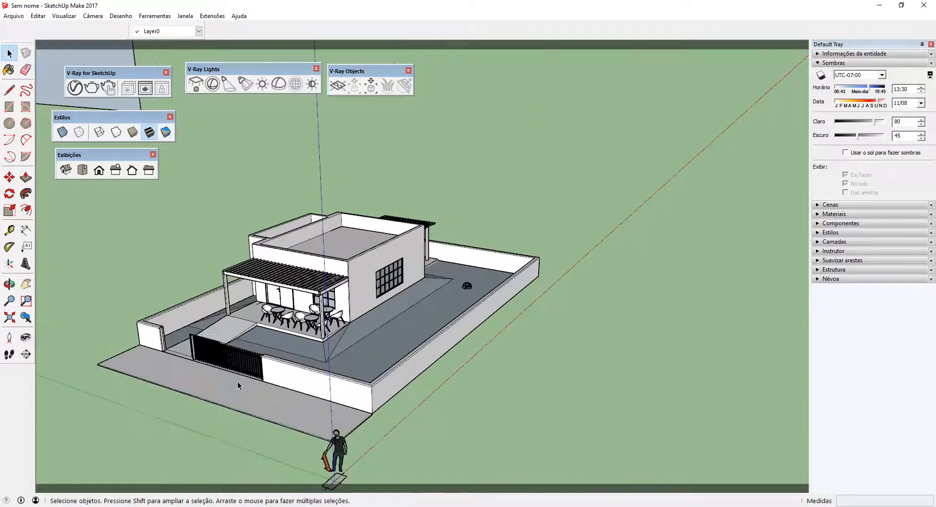
# - Examine the house's front facade up close, including the roof, pergola, porch furniture and fence
pyautogui.scroll(2, 238, 381)
pyautogui.scroll(1, 248, 307)
pyautogui.moveTo(248, 307); pyautogui.dragTo(384, 169, button='middle')
pyautogui.scroll(4, 383, 171)
pyautogui.scroll(-3, 376, 227)
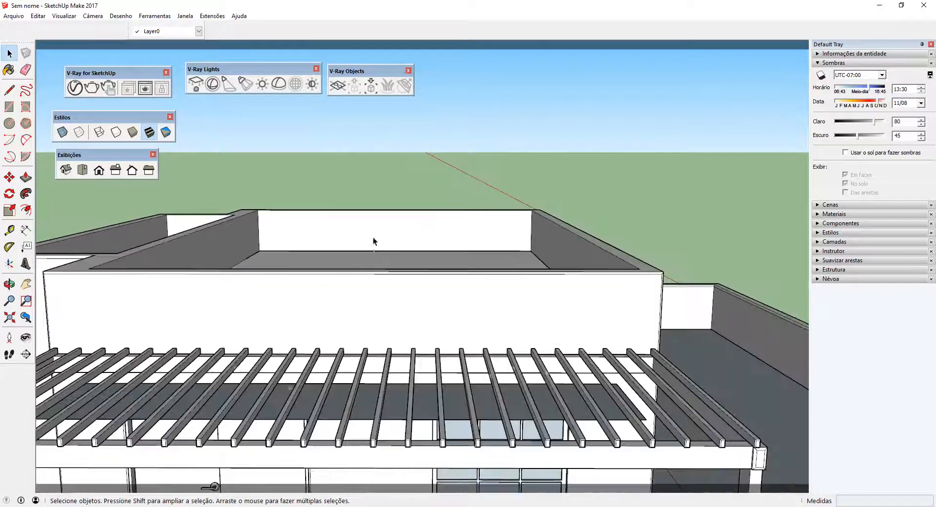
pyautogui.scroll(-2, 368, 258)
pyautogui.moveTo(346, 431); pyautogui.dragTo(357, 363, button='middle')
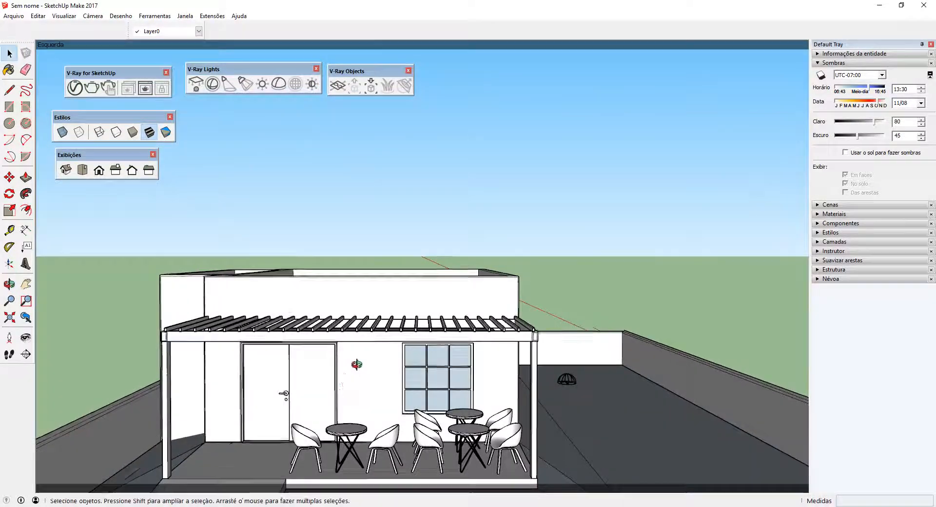
pyautogui.scroll(-1, 360, 365)
pyautogui.moveTo(348, 408); pyautogui.dragTo(341, 443, button='middle')
pyautogui.scroll(2, 338, 464)
pyautogui.scroll(-1, 338, 463)
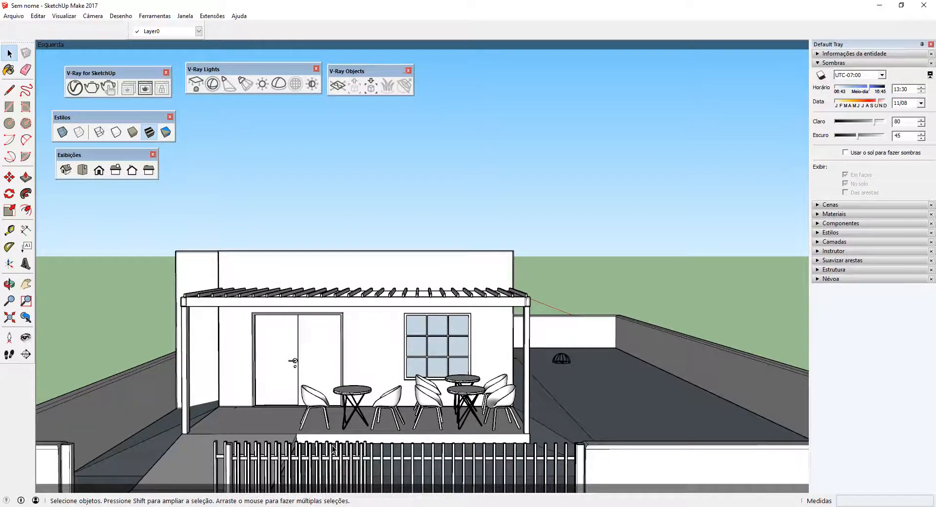
pyautogui.keyDown('shift'); pyautogui.moveTo(364, 382); pyautogui.dragTo(354, 285, button='middle'); pyautogui.keyUp('shift')
pyautogui.scroll(-4, 354, 285)
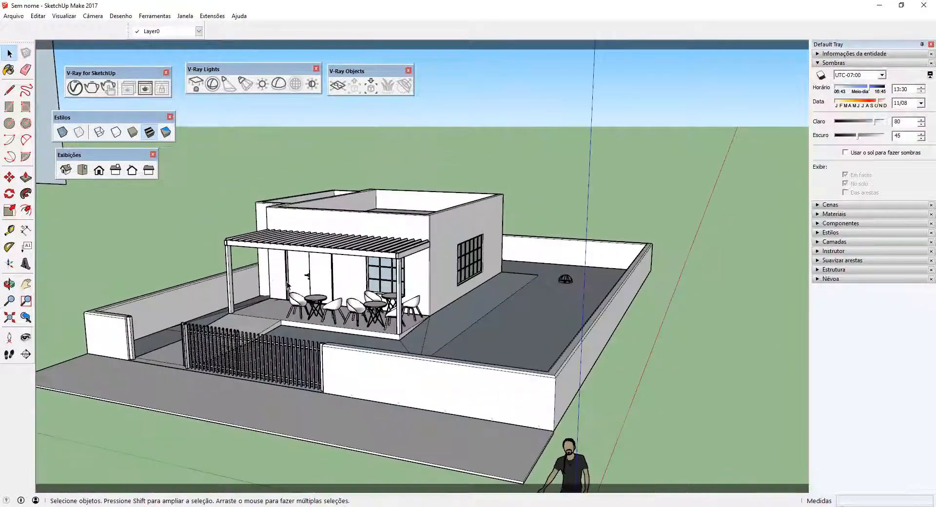
# - Collapse the Sombras settings, expand Estrutura for the selected house, and show where that panel is enabled for the Default Tray
pyautogui.scroll(-3, 354, 285)
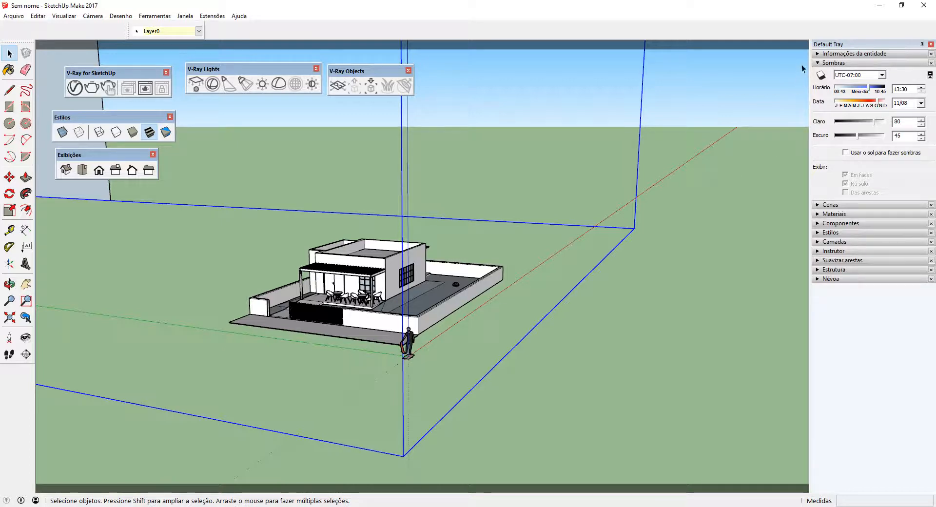
pyautogui.click(820, 63)
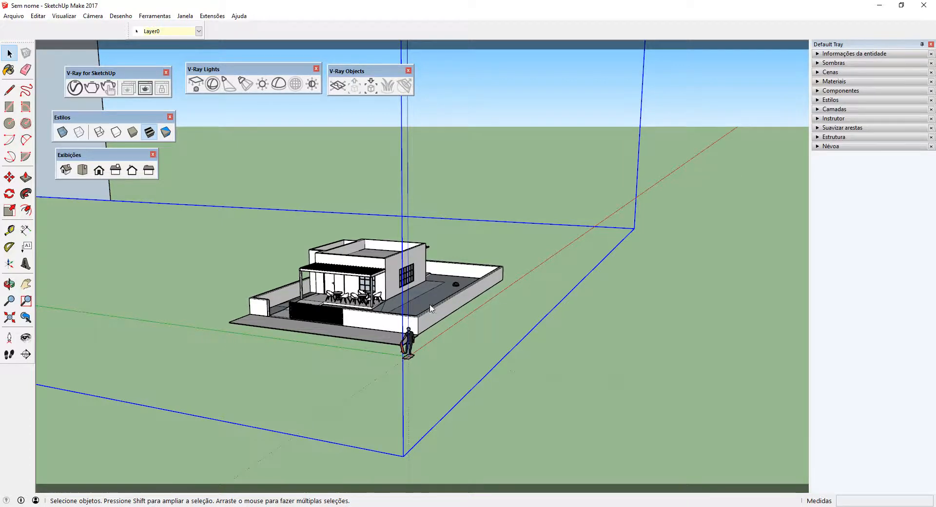
pyautogui.scroll(-4, 430, 305)
pyautogui.moveTo(430, 306); pyautogui.dragTo(305, 302, button='middle')
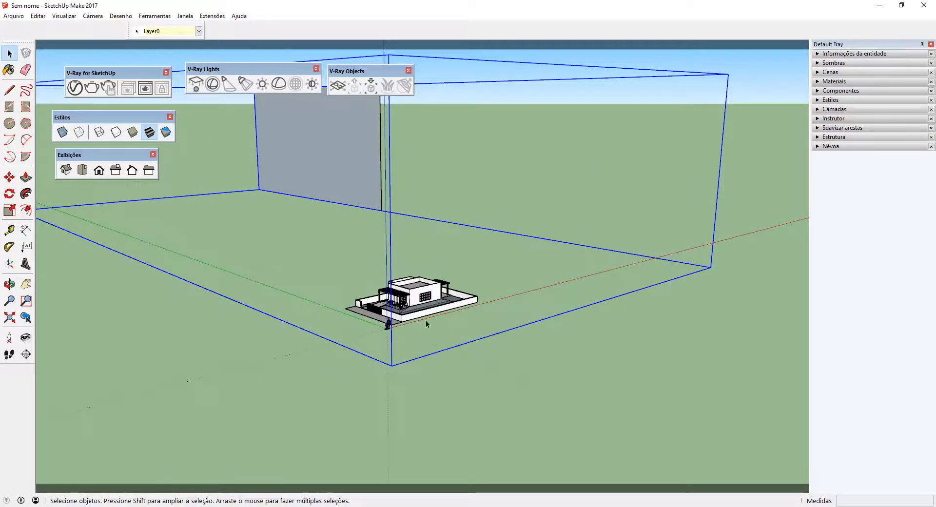
pyautogui.click(833, 138)
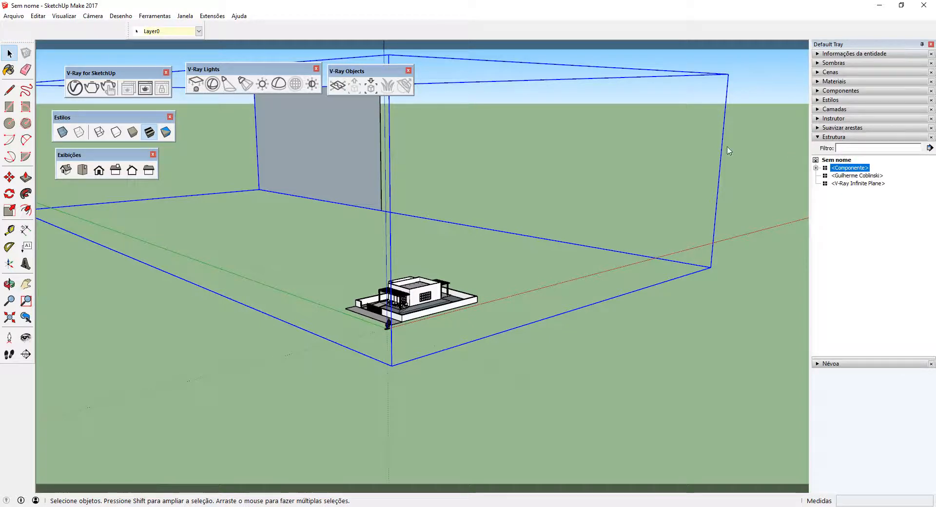
pyautogui.click(185, 15)
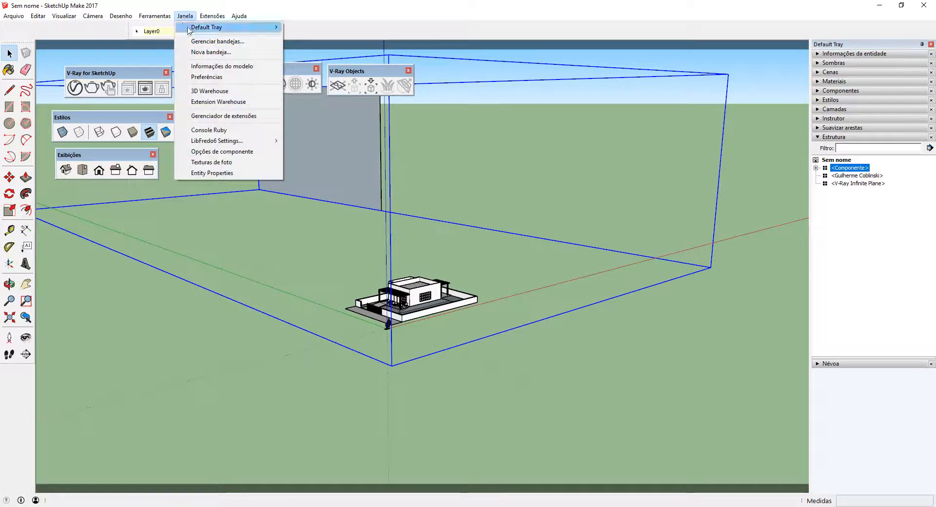
pyautogui.moveTo(229, 28)
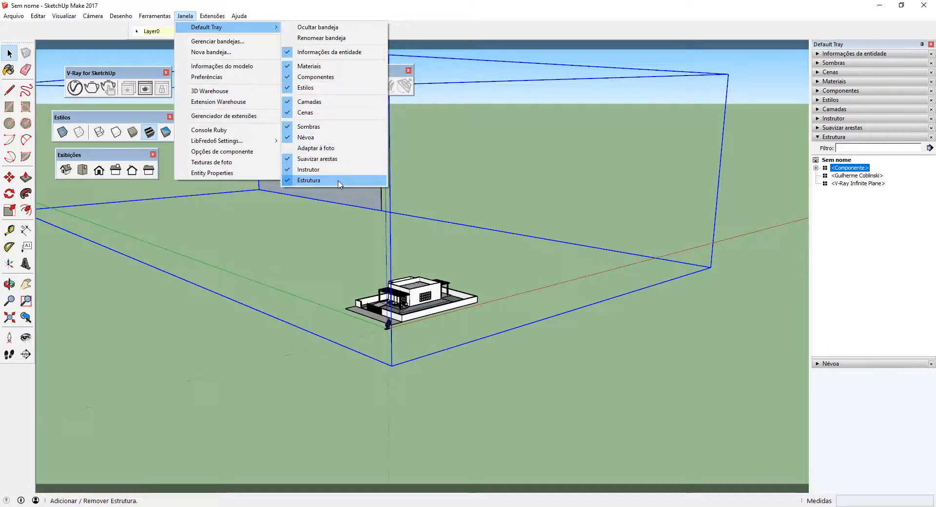
pyautogui.click(467, 27)
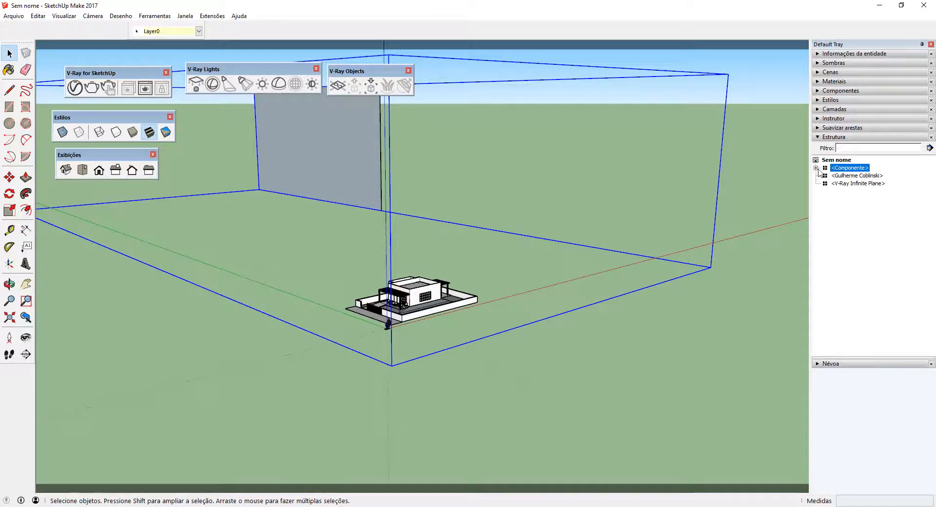
# - Check the nested parts of the house's <Componente> entry in Estrutura, then explode that component
pyautogui.click(816, 168)
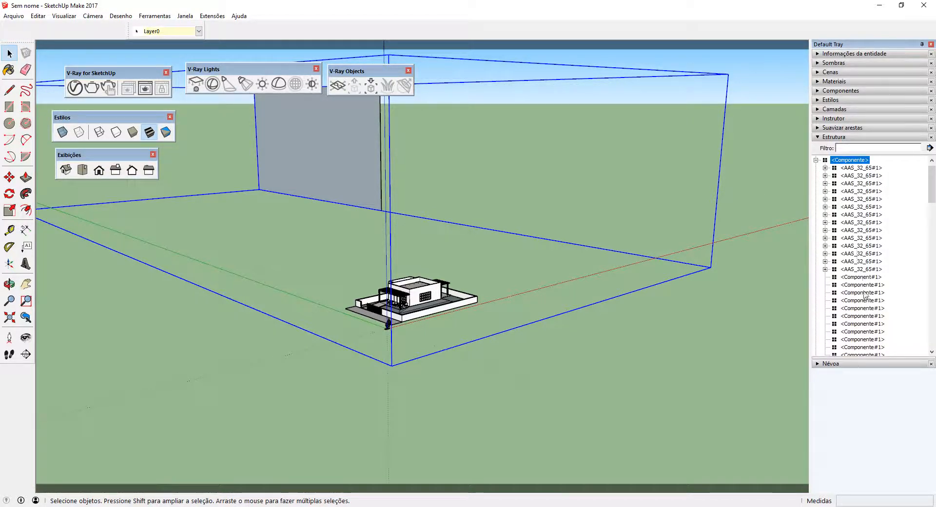
pyautogui.click(816, 160)
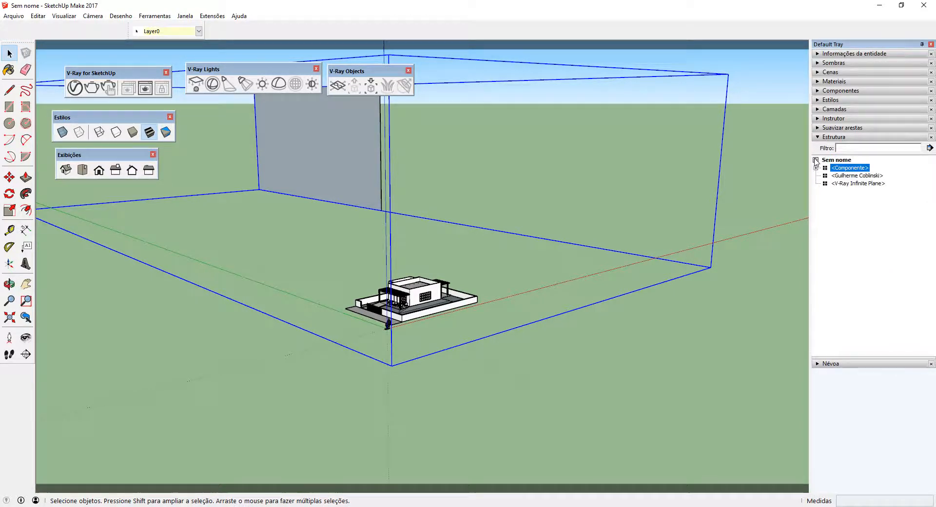
pyautogui.rightClick(847, 171)
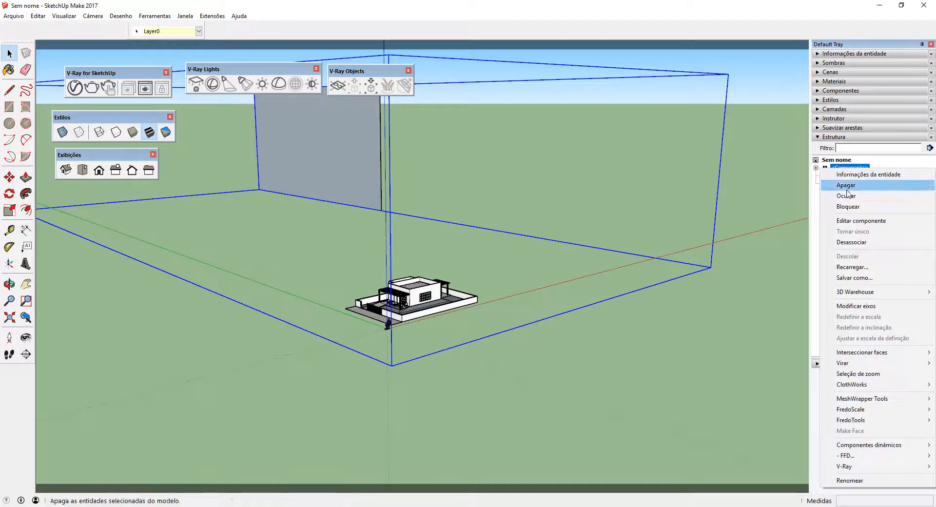
pyautogui.click(858, 244)
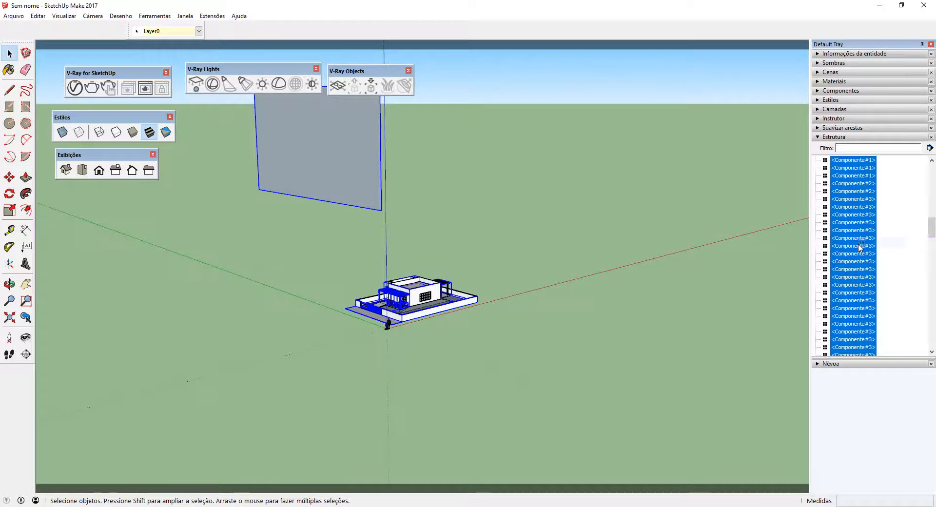
# - Clear the selection and pick individual parts of the exploded house to check that they select separately
pyautogui.click(387, 312)
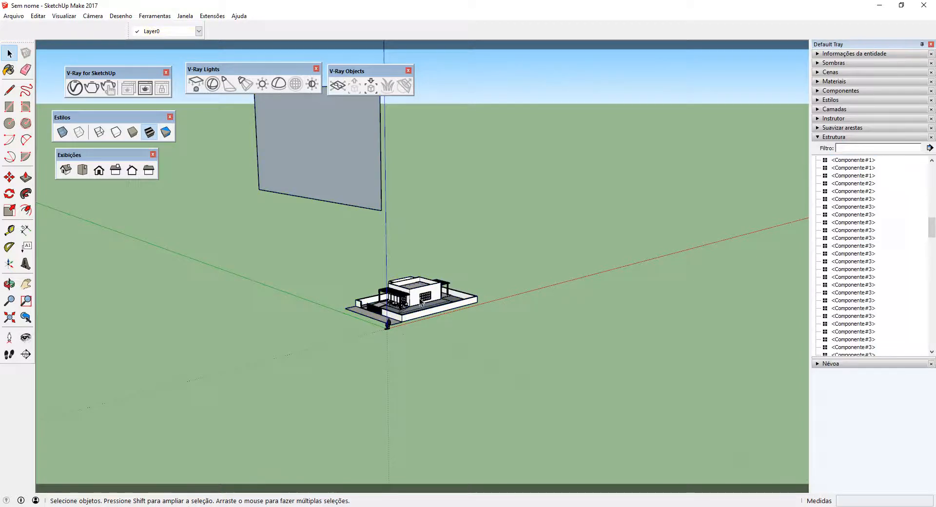
pyautogui.click(411, 277)
pyautogui.click(396, 281)
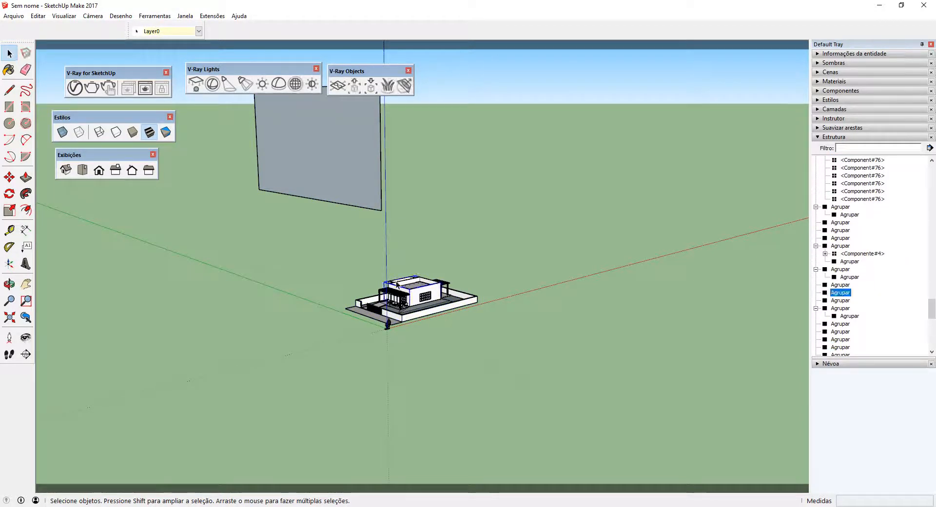
pyautogui.click(363, 300)
# - Delete the large detached rectangular panel behind the house
pyautogui.scroll(-2, 389, 324)
pyautogui.click(350, 186)
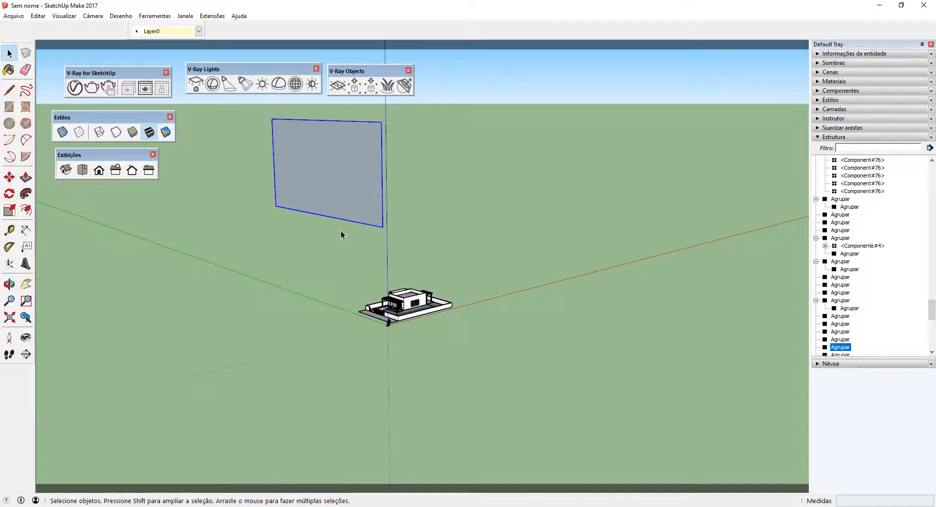
pyautogui.press('Delete')
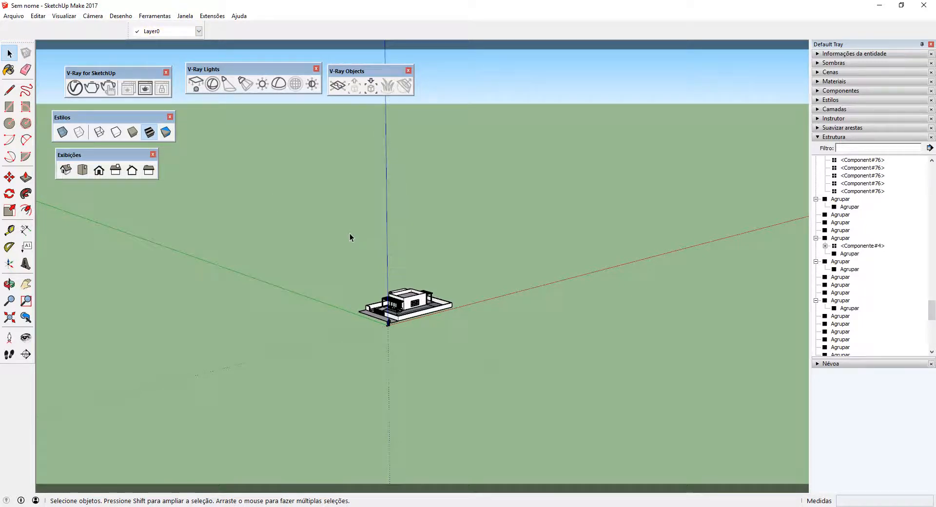
pyautogui.scroll(10, 422, 344)
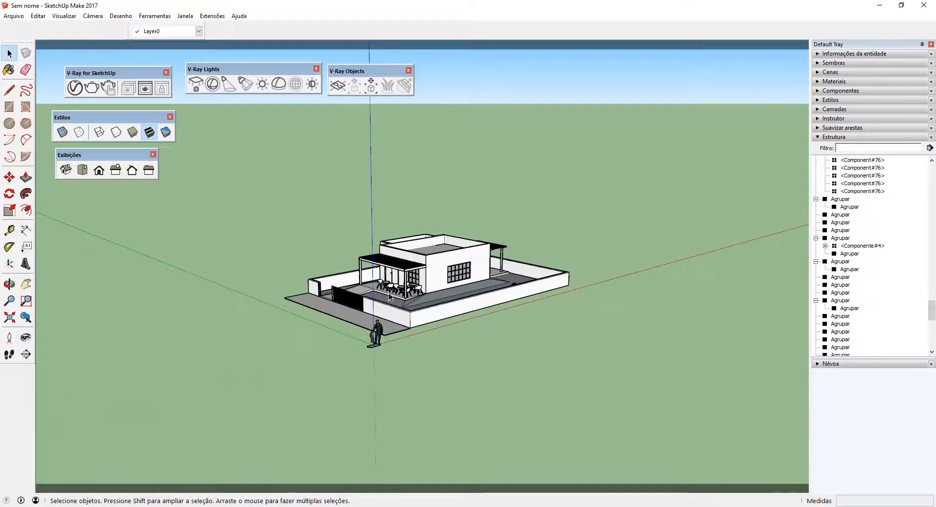
# - Examine the whole house model from several angles, including the front veranda, the gate and the perimeter walls
pyautogui.moveTo(475, 353); pyautogui.dragTo(470, 350, button='middle')
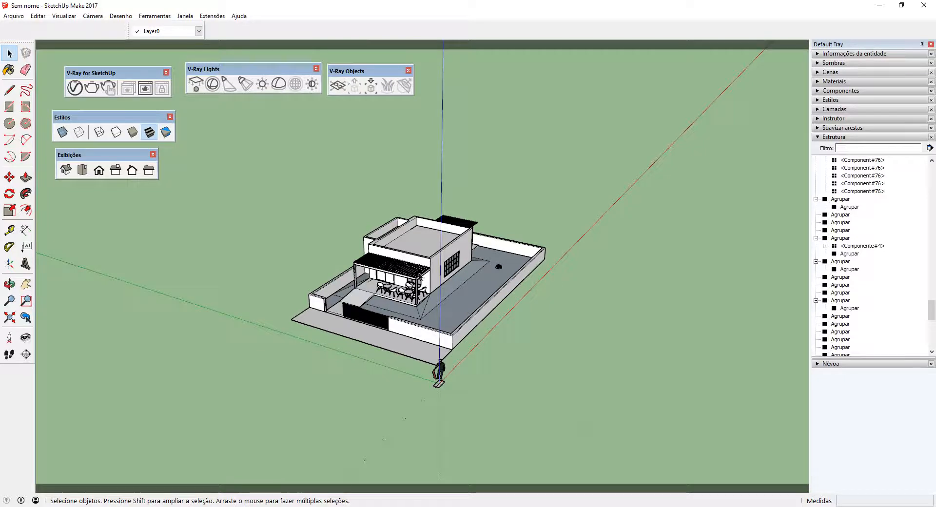
pyautogui.moveTo(420, 276); pyautogui.dragTo(519, 243, button='middle')
pyautogui.scroll(3, 444, 249)
pyautogui.scroll(1, 344, 352)
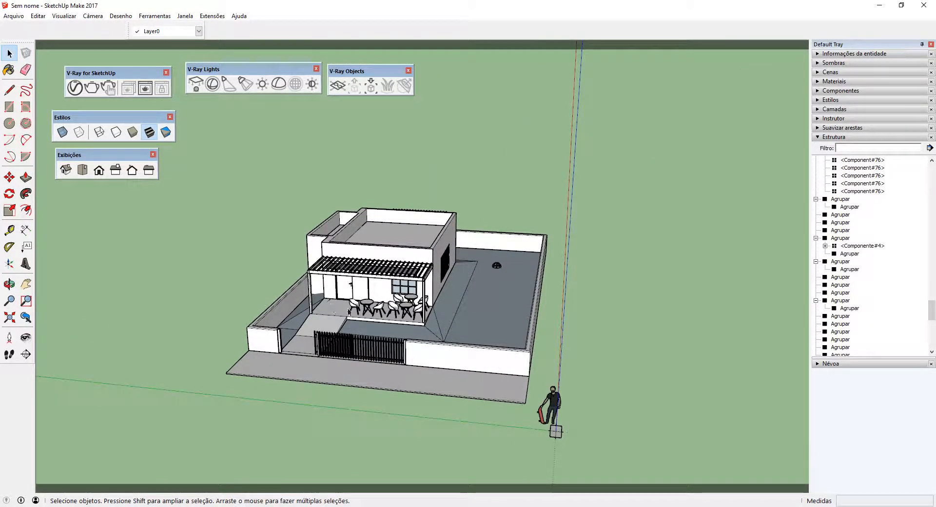
pyautogui.moveTo(397, 326); pyautogui.dragTo(460, 294, button='middle')
pyautogui.scroll(6, 378, 308)
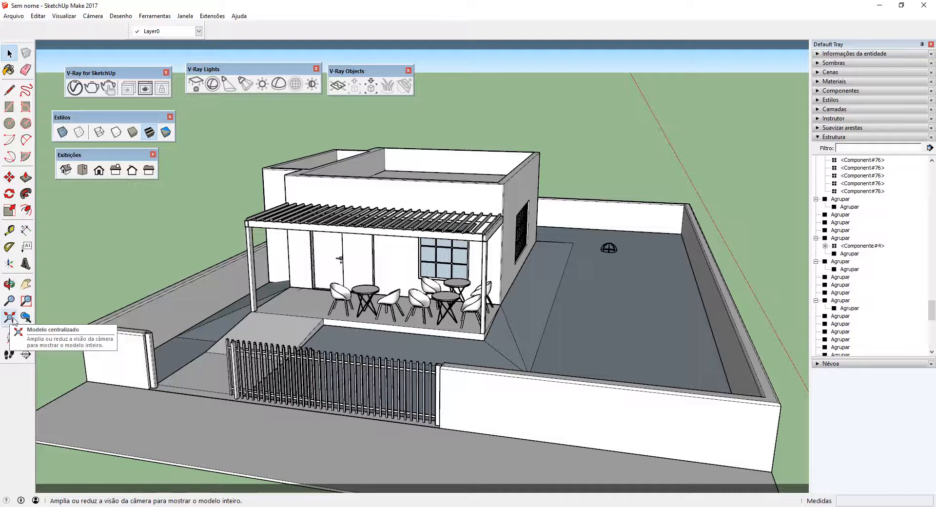
pyautogui.click(10, 317)
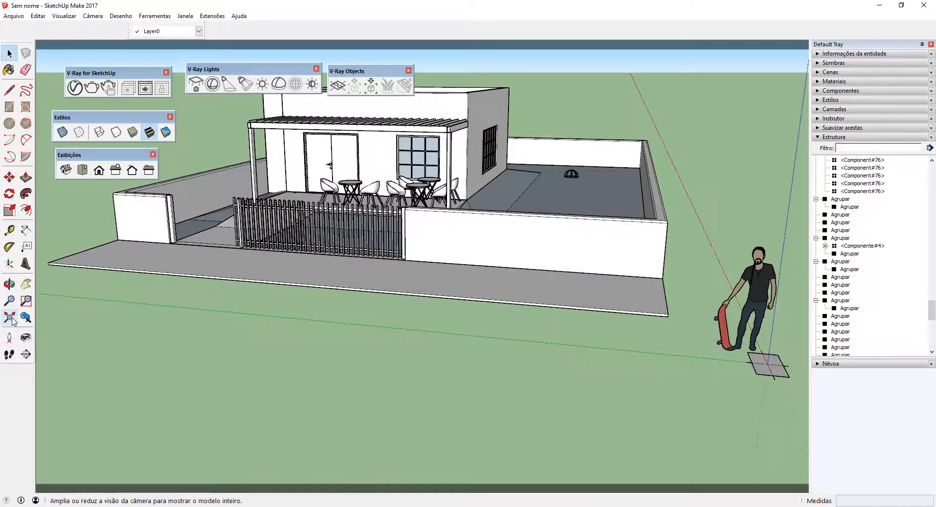
pyautogui.scroll(-5, 332, 316)
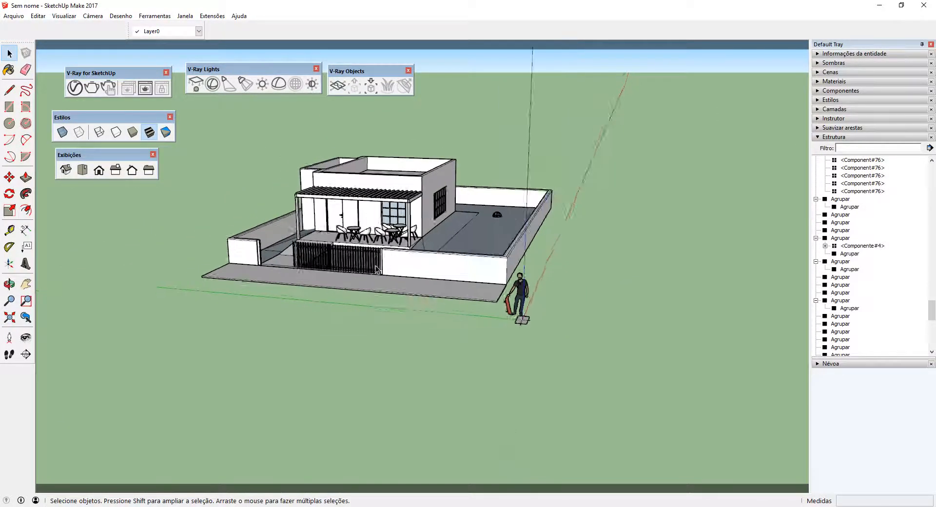
pyautogui.moveTo(375, 270); pyautogui.dragTo(127, 303, button='middle')
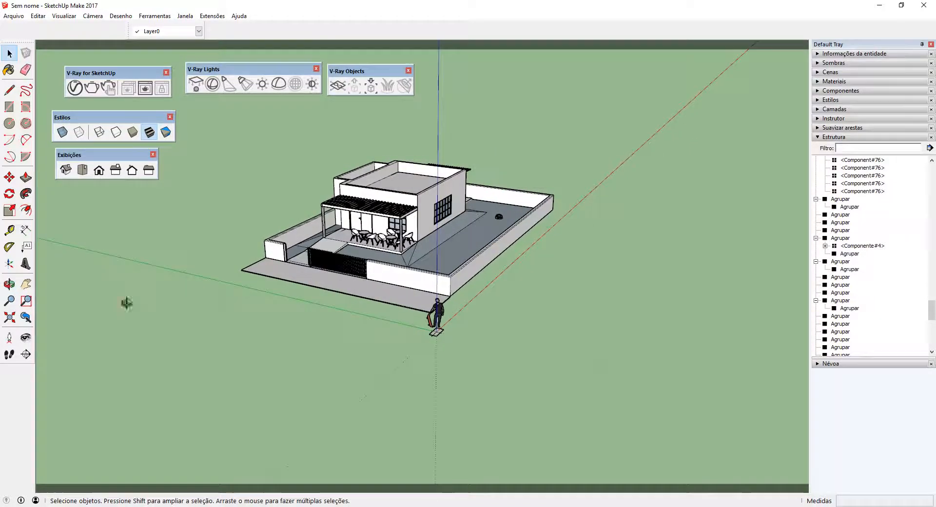
pyautogui.click(9, 318)
pyautogui.moveTo(528, 234); pyautogui.dragTo(390, 112, button='middle')
pyautogui.scroll(3, 415, 169)
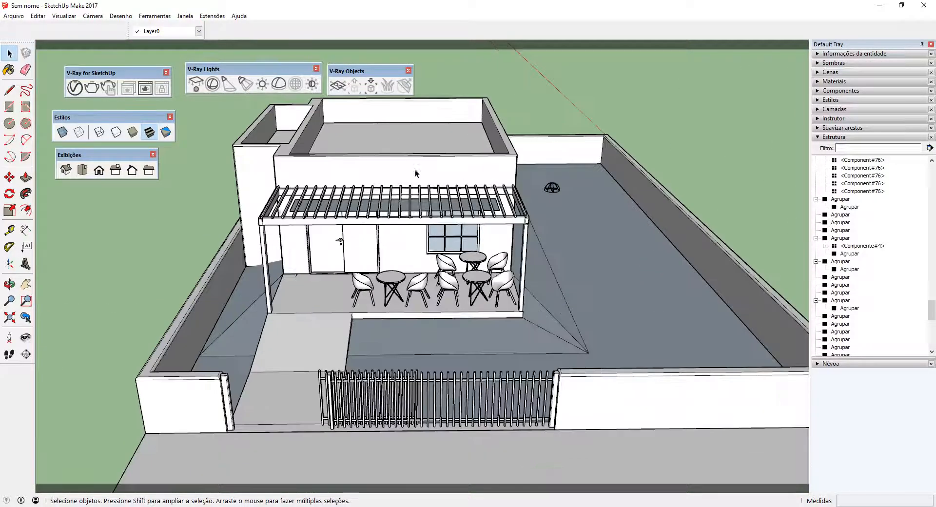
pyautogui.scroll(2, 399, 225)
pyautogui.scroll(5, 662, 446)
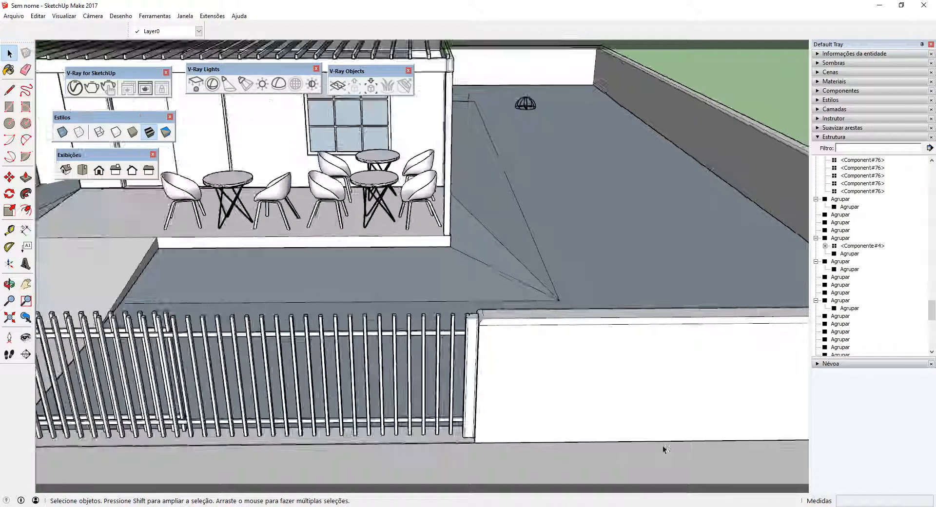
pyautogui.moveTo(549, 408); pyautogui.dragTo(640, 379, button='middle')
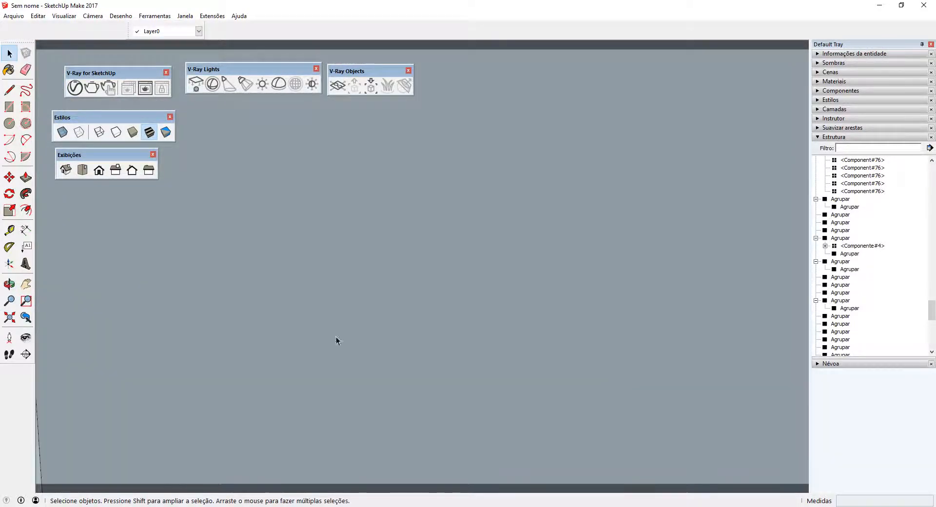
pyautogui.click(10, 317)
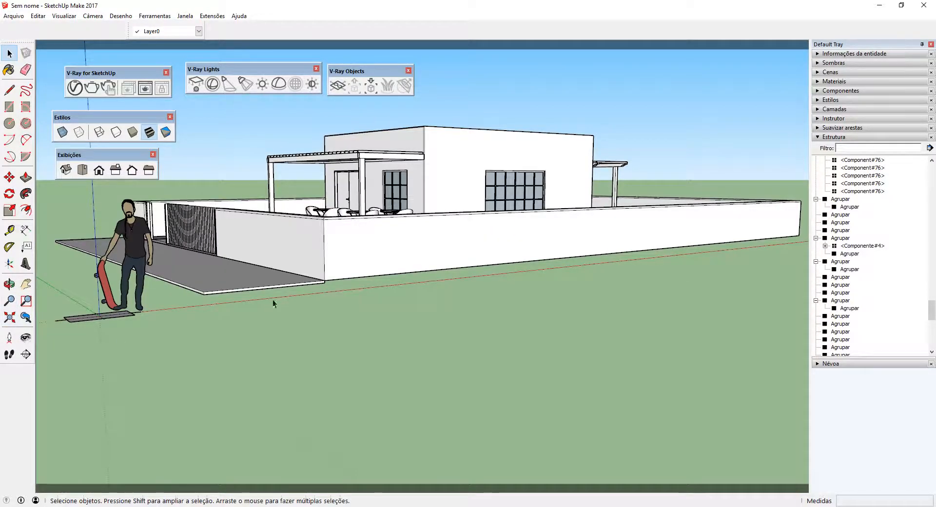
pyautogui.moveTo(273, 303); pyautogui.dragTo(564, 323, button='middle')
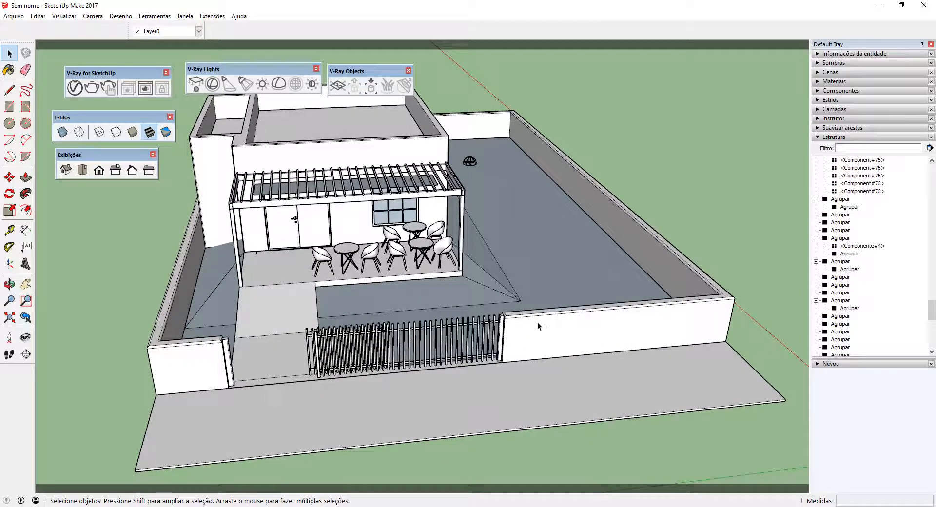
# - Check how the model is grouped by selecting the perimeter wall, the sidewalk, the house walls and the gate parts one after another
pyautogui.scroll(10, 865, 285)
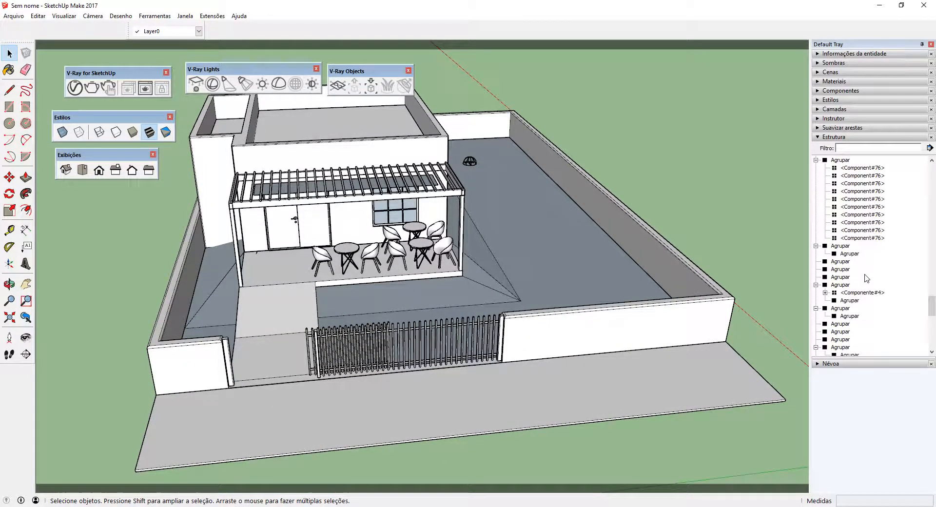
pyautogui.click(545, 332)
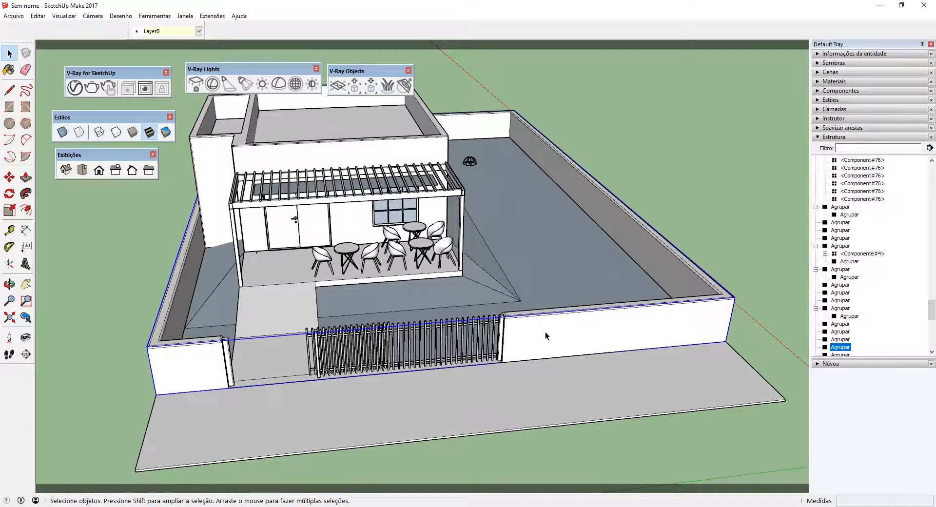
pyautogui.click(543, 379)
pyautogui.click(538, 343)
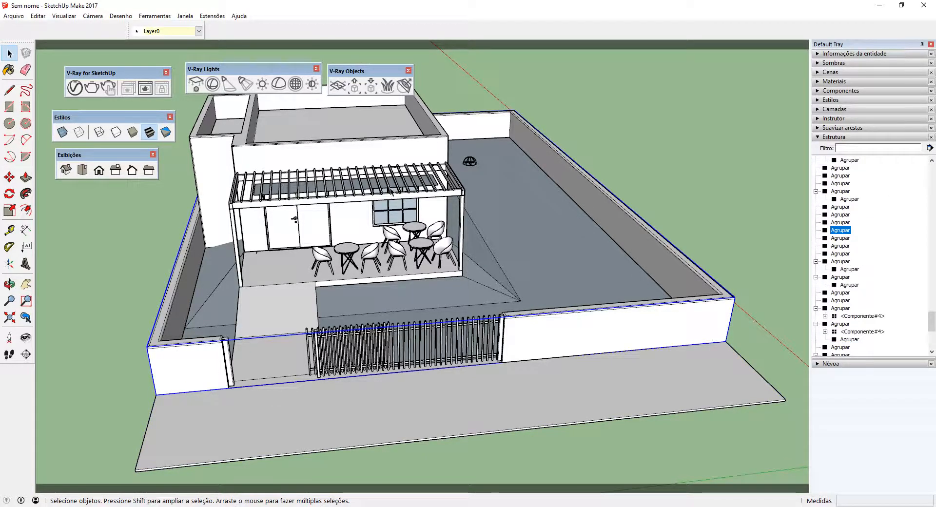
pyautogui.click(378, 145)
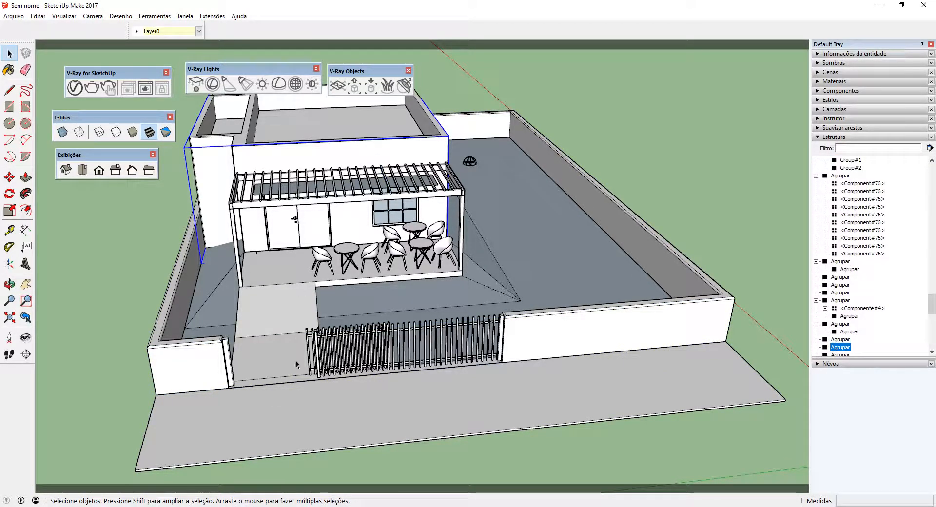
pyautogui.click(310, 349)
pyautogui.scroll(5, 310, 349)
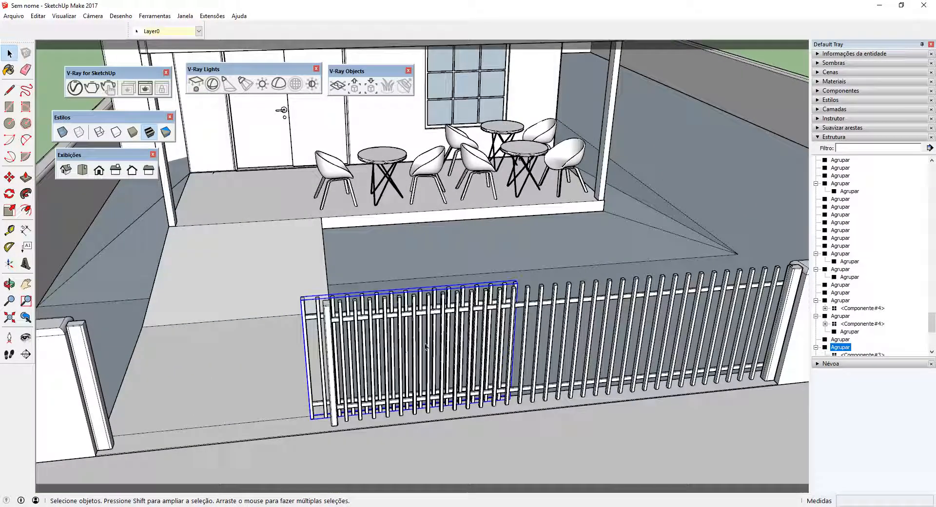
pyautogui.doubleClick(578, 301)
pyautogui.scroll(5, 572, 304)
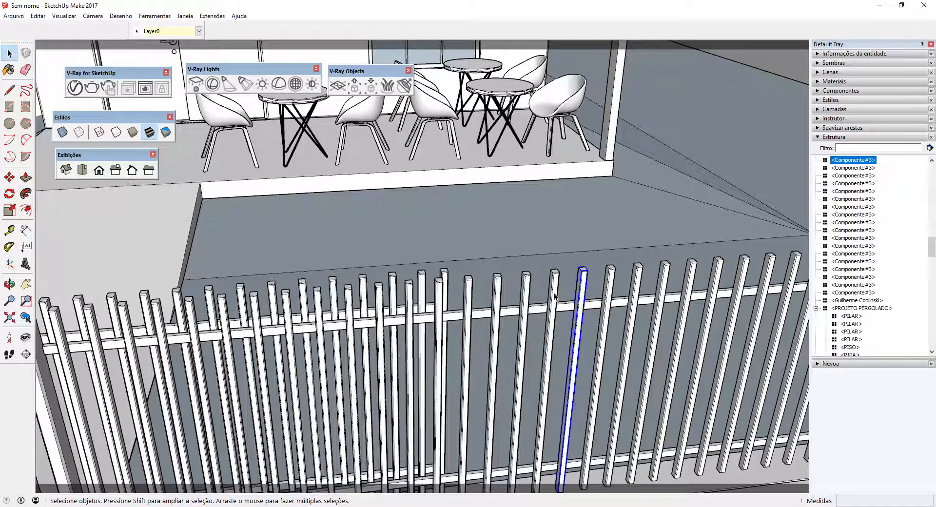
pyautogui.scroll(-7, 555, 295)
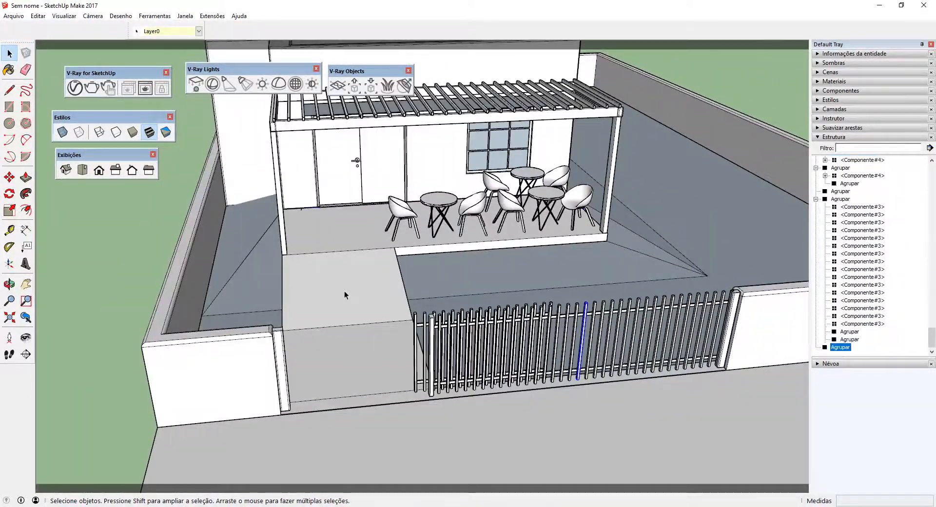
# - Select the group containing the entrance ramp and veranda floor and examine it up close
pyautogui.click(345, 291)
pyautogui.moveTo(390, 278); pyautogui.dragTo(204, 285, button='middle')
pyautogui.scroll(-2, 208, 387)
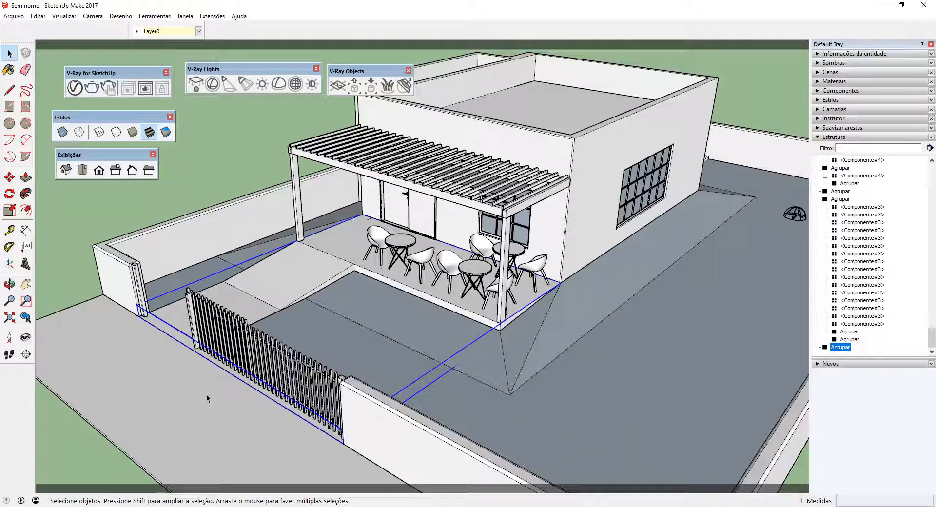
pyautogui.scroll(-1, 206, 394)
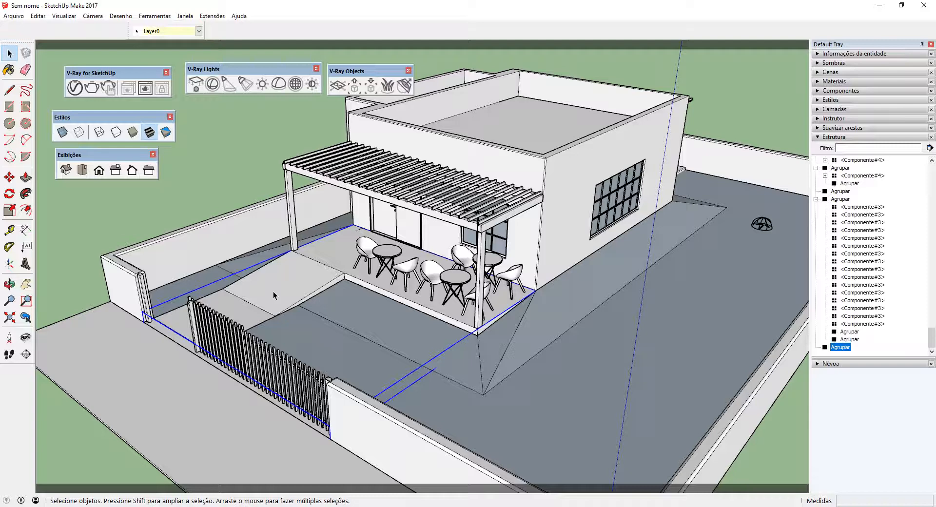
pyautogui.scroll(3, 277, 291)
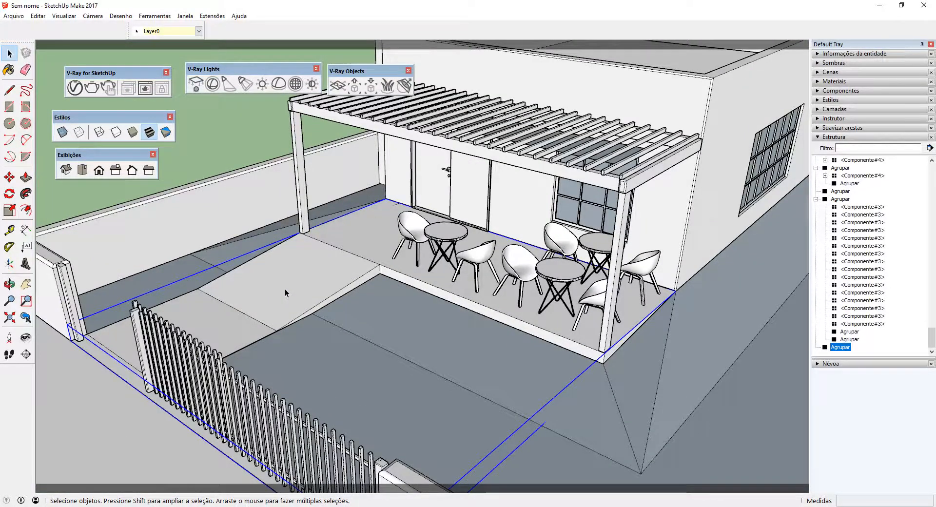
pyautogui.scroll(3, 285, 288)
pyautogui.scroll(2, 368, 261)
pyautogui.scroll(1, 437, 261)
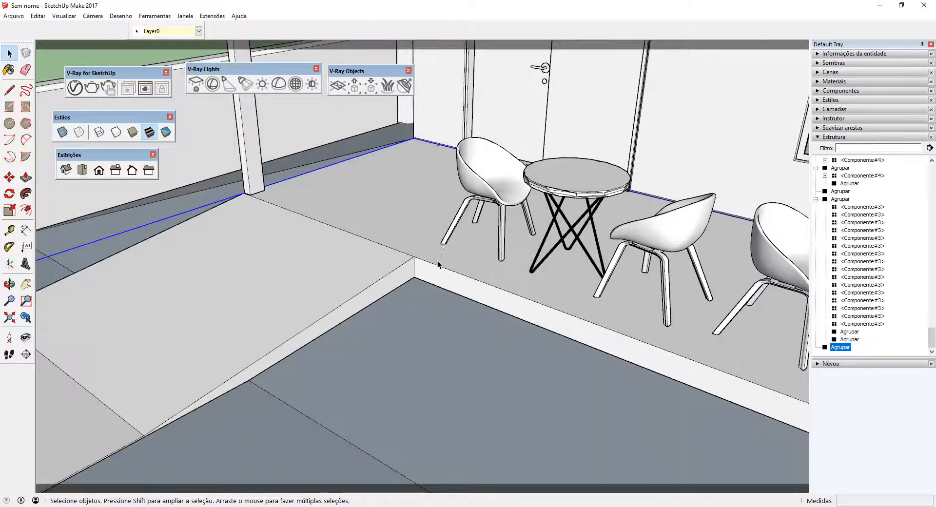
# - Open the ramp and veranda floor group, inspect its floor and ramp faces individually, and close the group
pyautogui.doubleClick(437, 270)
pyautogui.scroll(1, 436, 271)
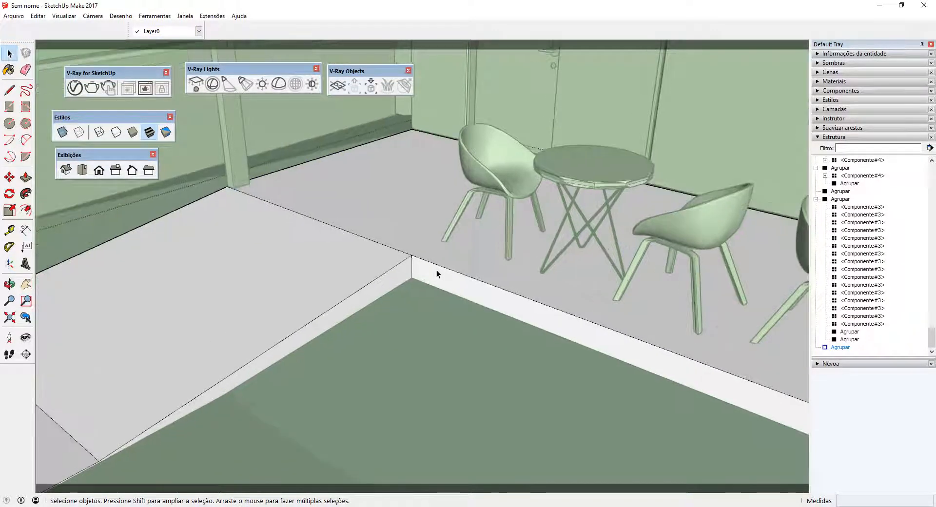
pyautogui.click(431, 248)
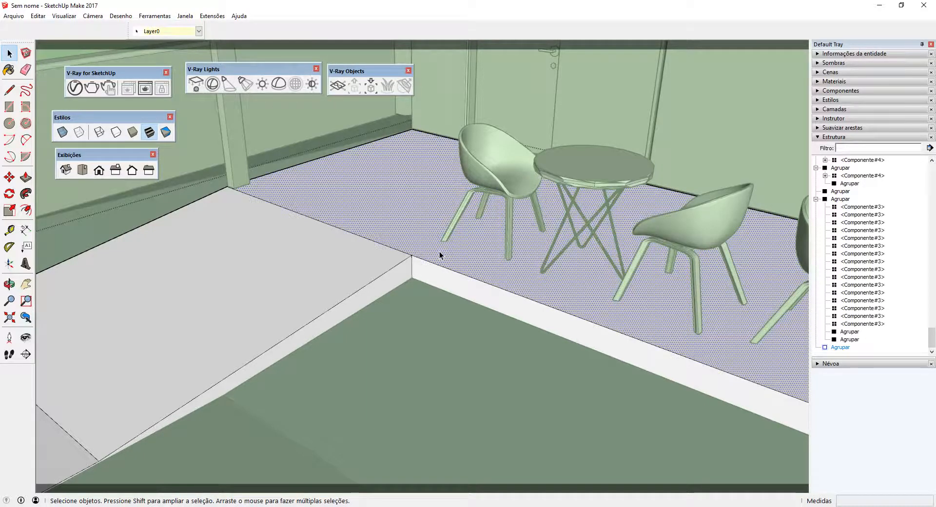
pyautogui.scroll(-3, 346, 271)
pyautogui.click(345, 272)
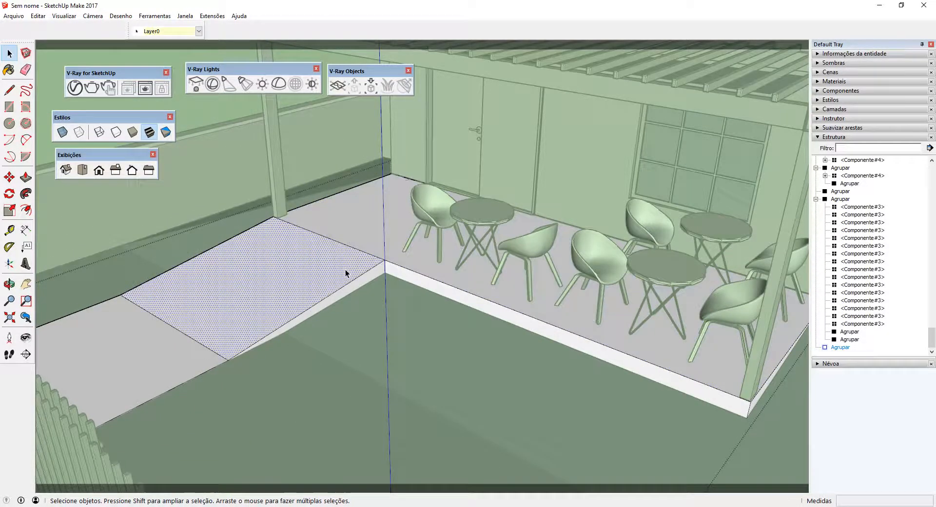
pyautogui.scroll(-4, 356, 274)
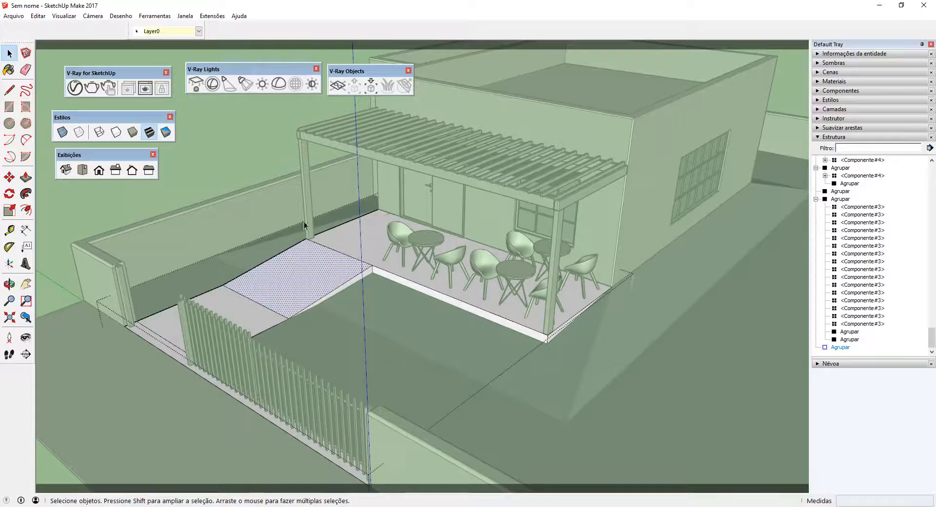
pyautogui.click(254, 166)
# - Review the settings of the V-Ray Dome Light and both V-Ray rectangle lights in the V-Ray Asset Editor
pyautogui.scroll(-2, 254, 259)
pyautogui.moveTo(313, 334); pyautogui.dragTo(452, 303, button='middle')
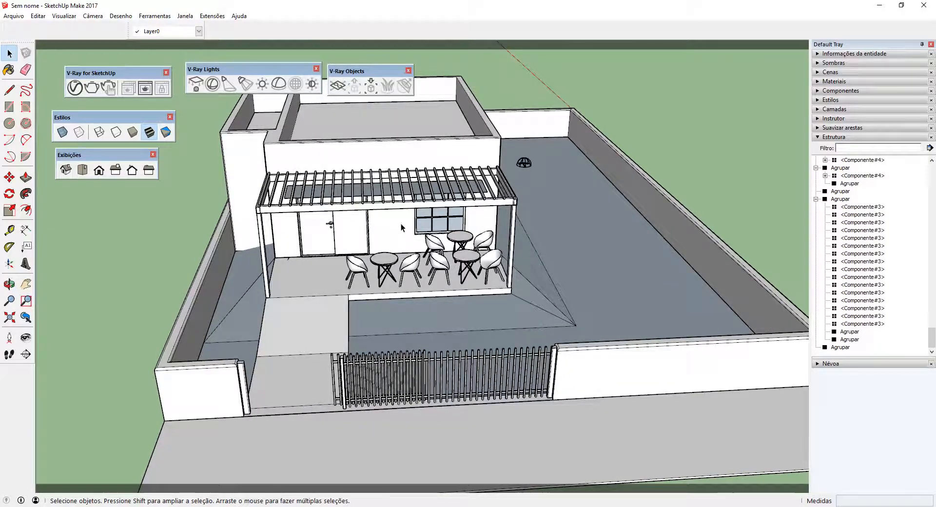
pyautogui.moveTo(567, 179); pyautogui.dragTo(532, 233, button='middle')
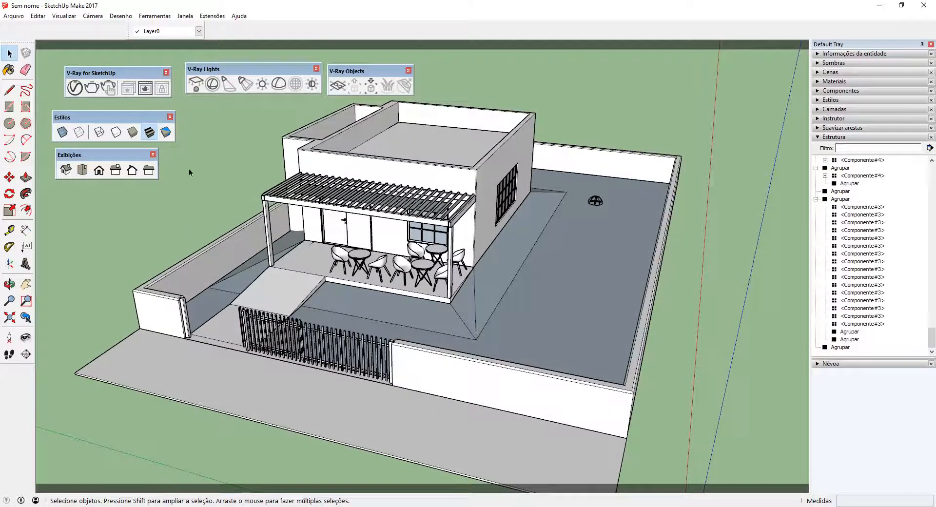
pyautogui.click(75, 88)
pyautogui.click(452, 111)
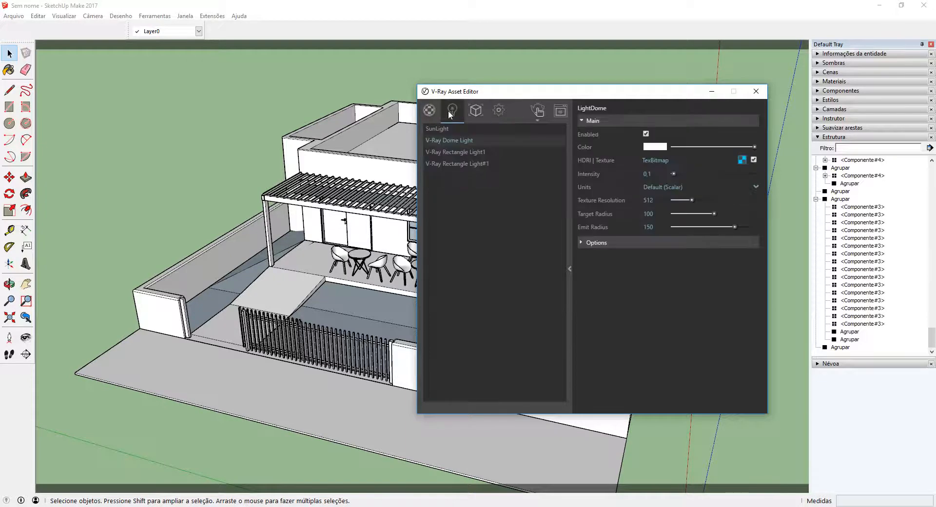
pyautogui.click(464, 154)
pyautogui.click(469, 164)
pyautogui.click(457, 152)
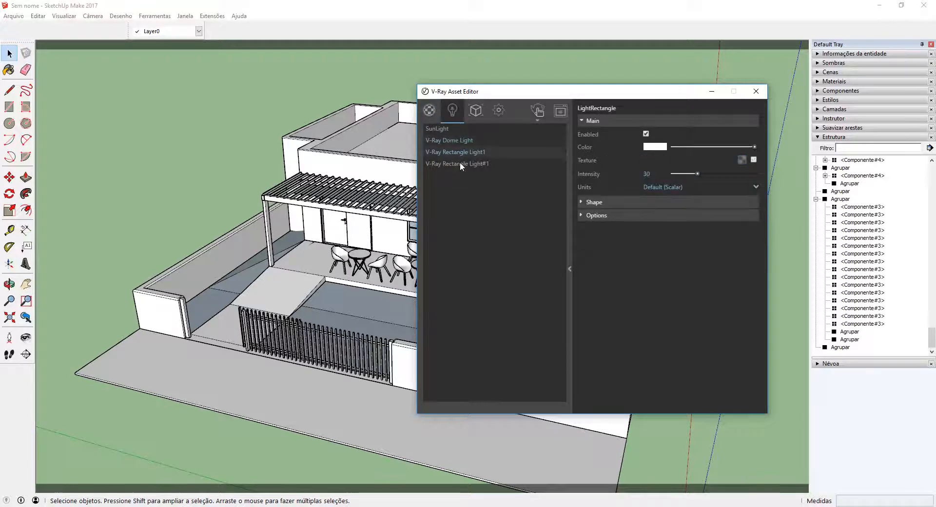
pyautogui.click(455, 140)
pyautogui.click(455, 153)
pyautogui.click(464, 164)
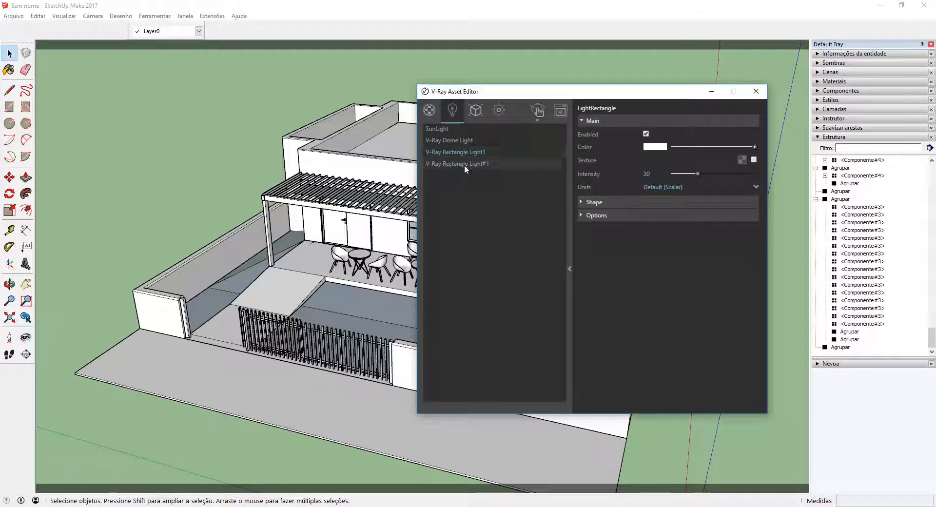
pyautogui.click(457, 141)
# - Move the V-Ray Asset Editor off the yard and select the V-Ray Dome Light in the viewport from its light entry
pyautogui.moveTo(488, 91); pyautogui.dragTo(415, 92)
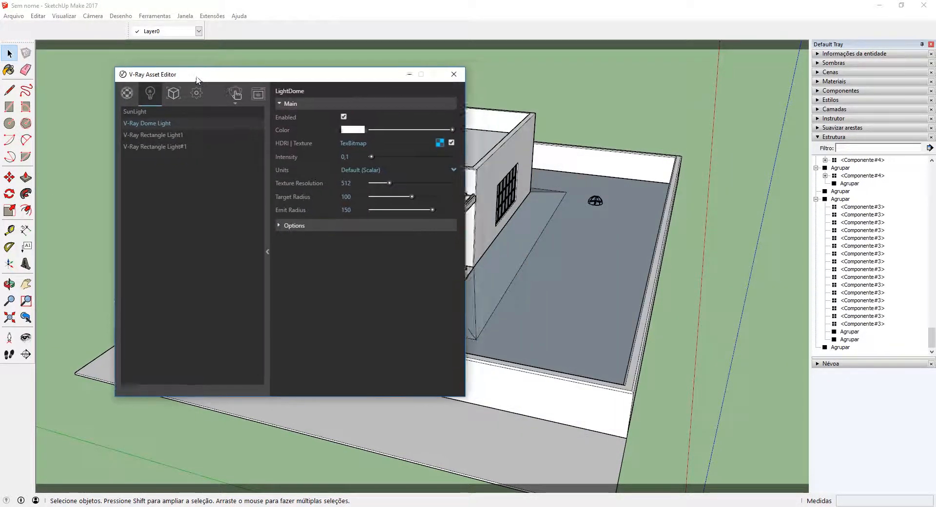
pyautogui.moveTo(177, 114); pyautogui.dragTo(160, 107)
pyautogui.rightClick(144, 122)
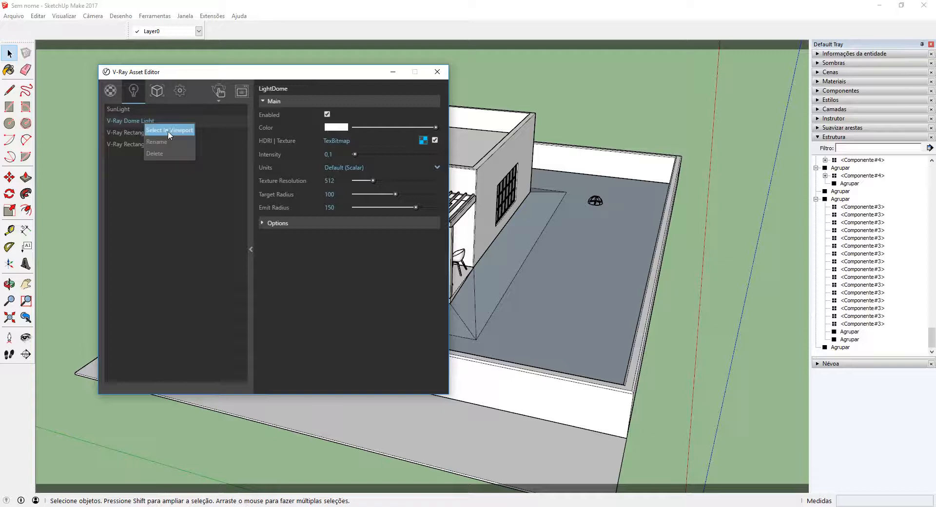
pyautogui.click(177, 130)
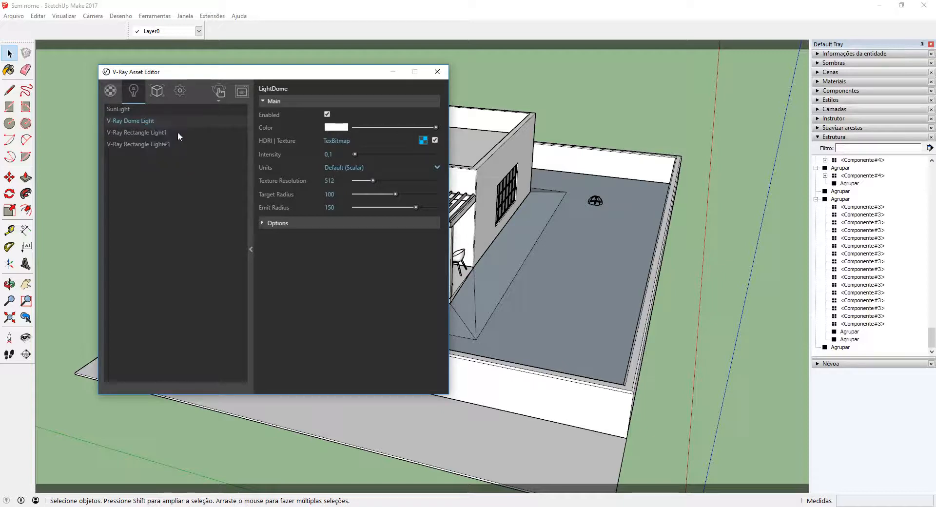
pyautogui.scroll(6, 585, 197)
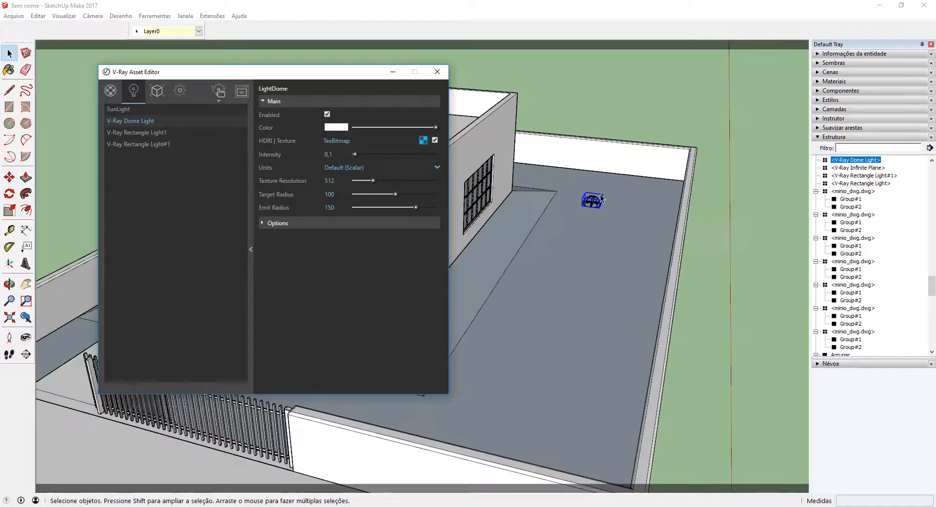
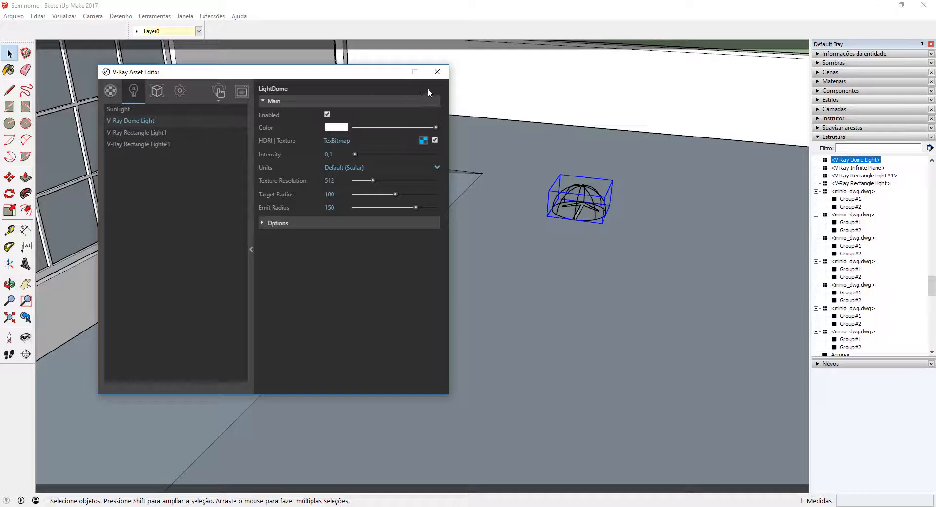
# - Compare the settings of the V-Ray Dome Light, SunLight and both V-Ray rectangle lights, checking which are enabled
pyautogui.click(326, 115)
pyautogui.click(328, 115)
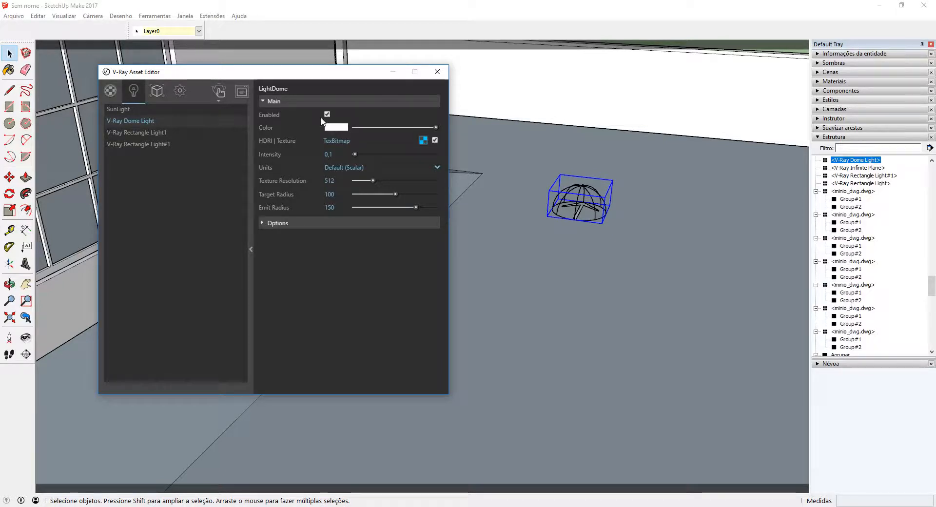
pyautogui.click(150, 109)
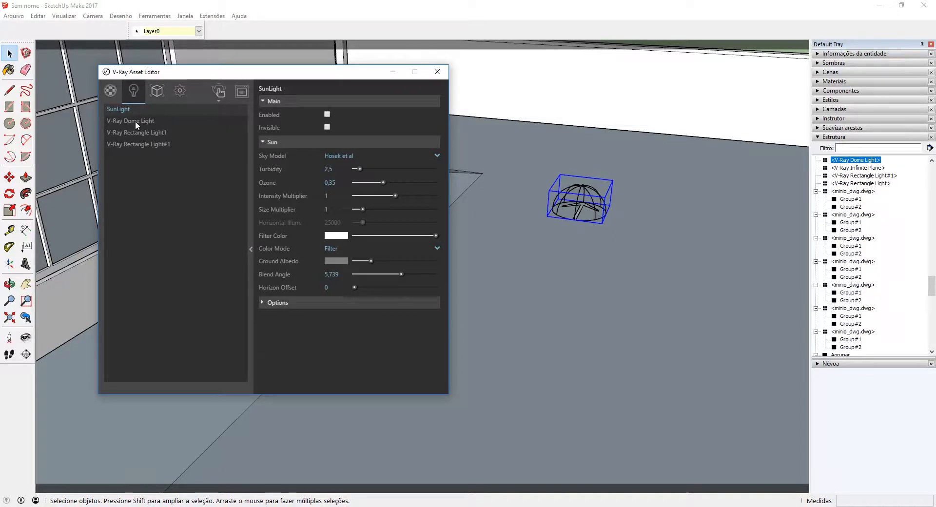
pyautogui.click(161, 122)
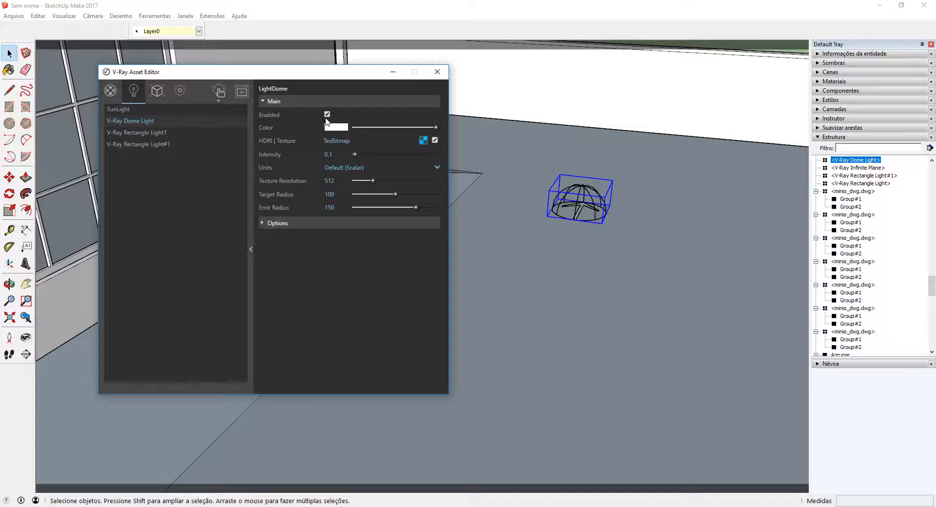
pyautogui.click(155, 131)
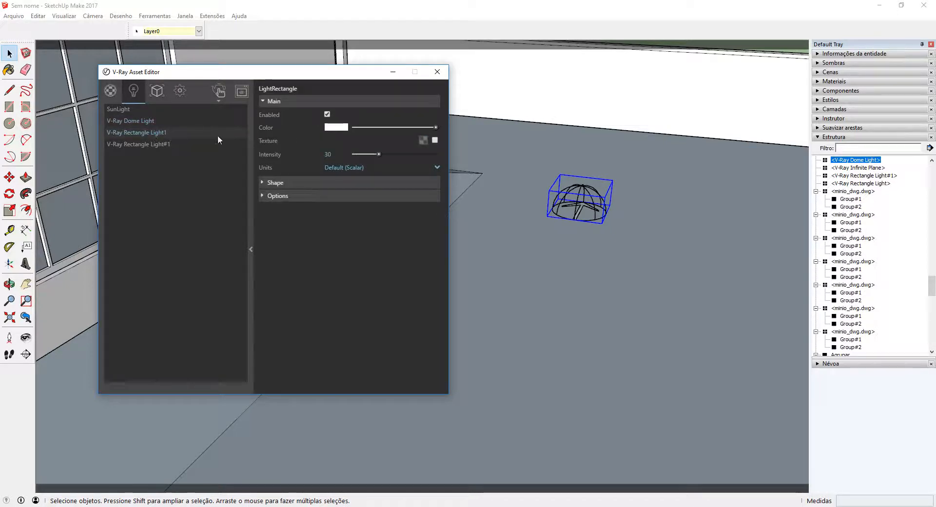
pyautogui.click(142, 144)
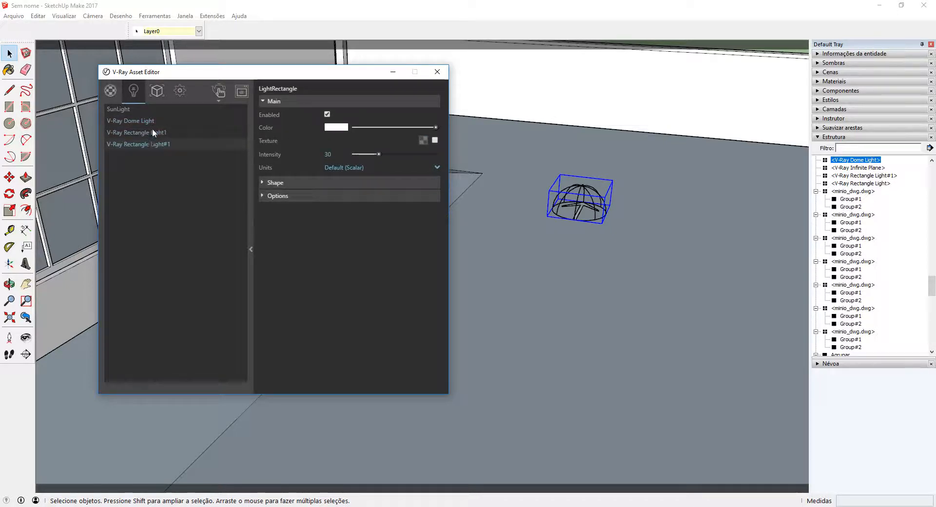
pyautogui.click(153, 132)
pyautogui.click(152, 143)
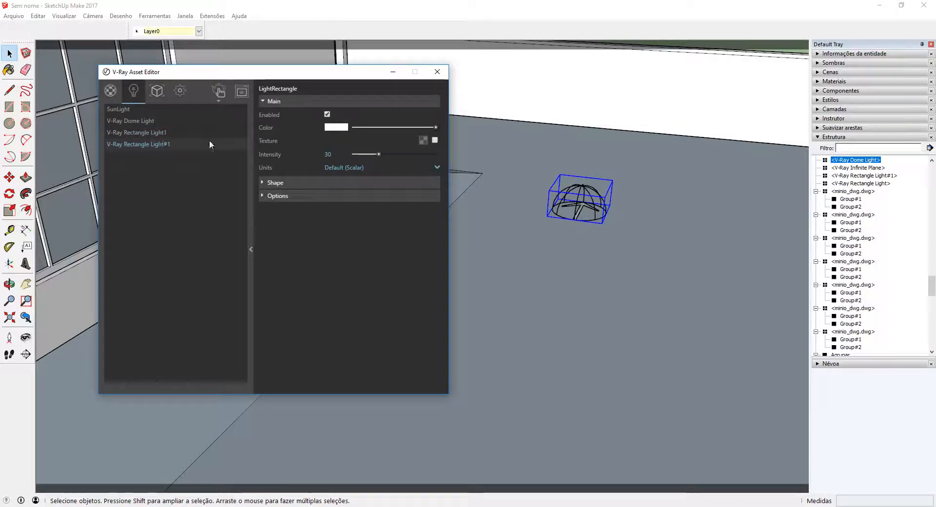
# - Disable V-Ray Rectangle Light#1
pyautogui.click(136, 133)
pyautogui.click(141, 144)
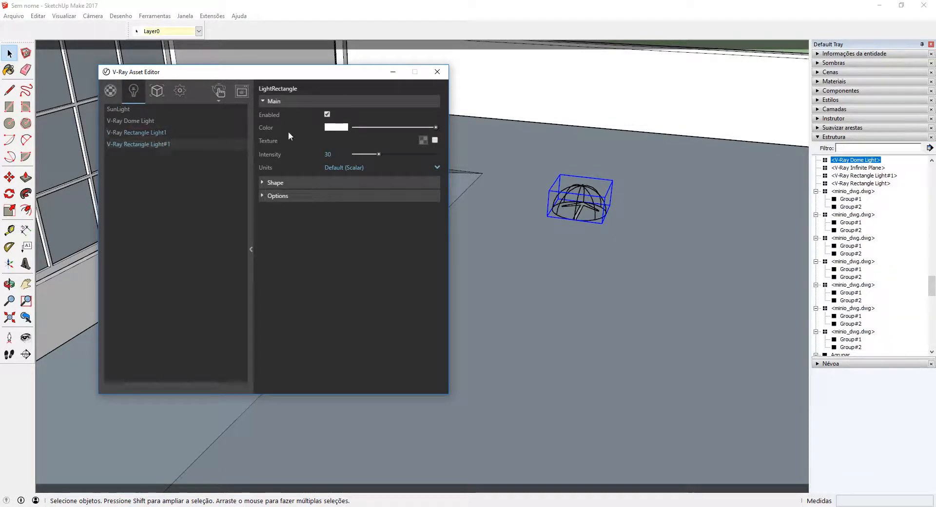
pyautogui.click(327, 115)
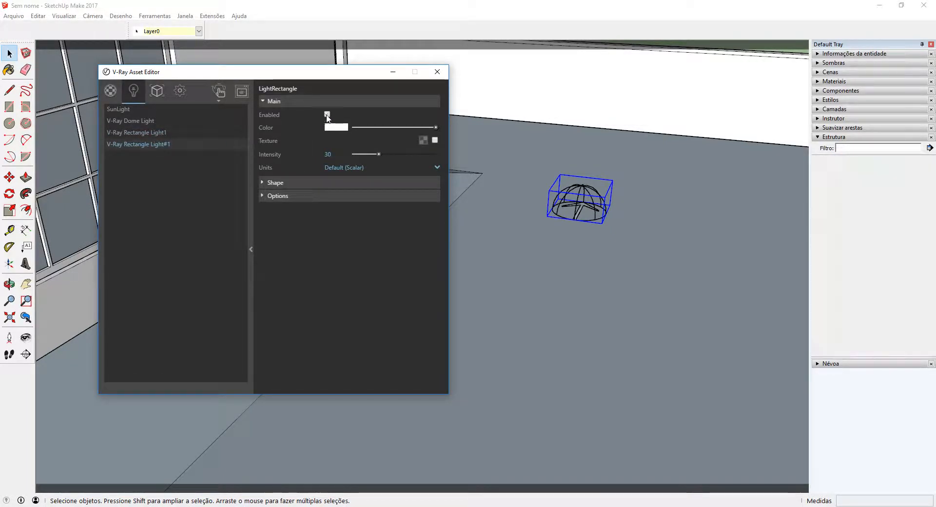
# - Start an interactive V-Ray render and orbit around the house to preview the dome light's sky and darkness from several sides
pyautogui.click(219, 91)
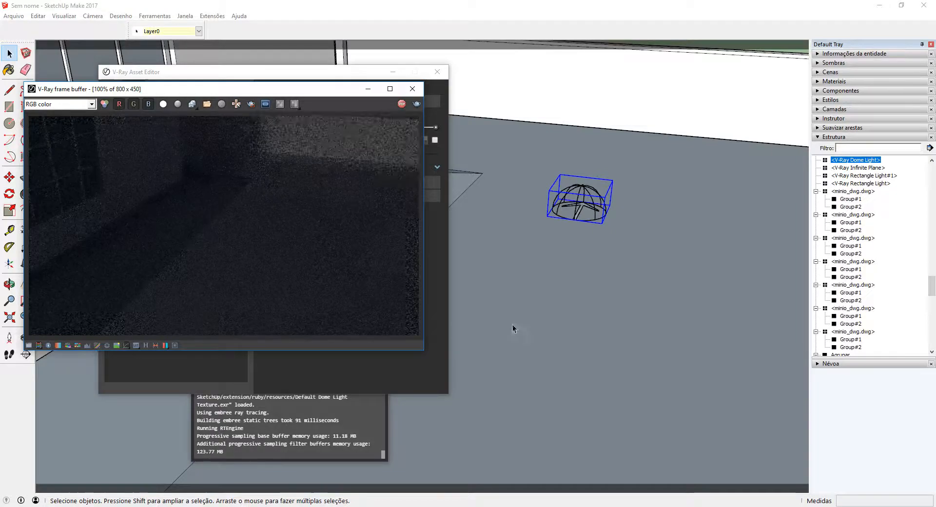
pyautogui.moveTo(574, 355); pyautogui.dragTo(575, 356, button='middle')
pyautogui.scroll(-5, 556, 359)
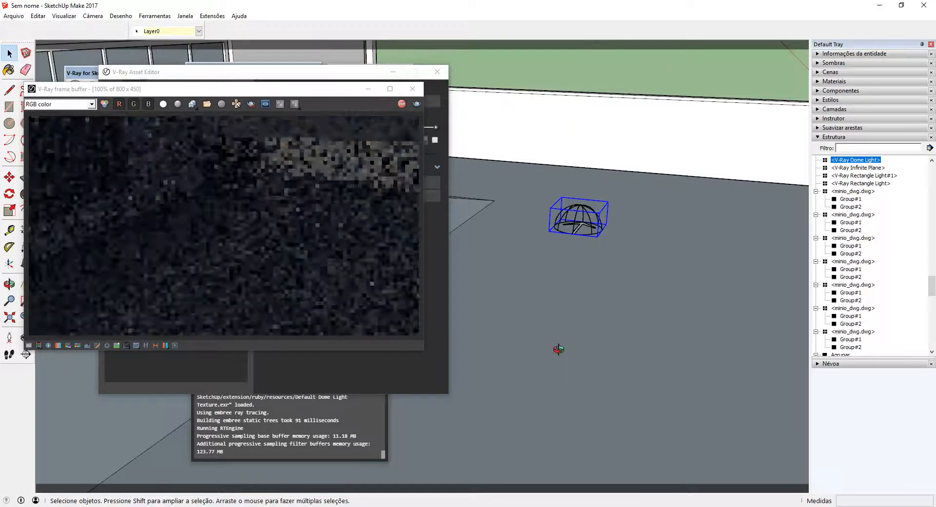
pyautogui.moveTo(566, 379)
pyautogui.mouseDown(button='middle')
pyautogui.moveTo(568, 334)
pyautogui.moveTo(549, 292)
pyautogui.mouseUp(button='middle')
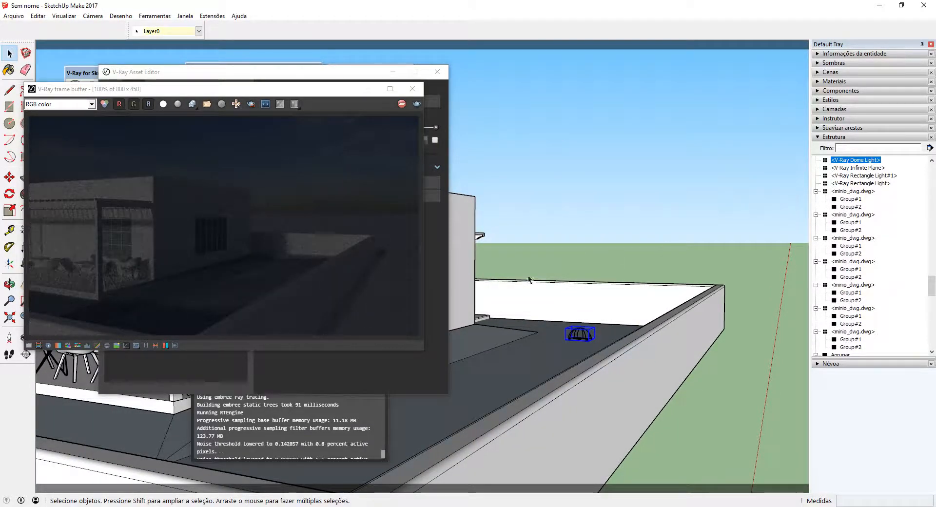
pyautogui.moveTo(630, 270)
pyautogui.mouseDown(button='middle')
pyautogui.moveTo(386, 295)
pyautogui.moveTo(556, 322)
pyautogui.moveTo(483, 328)
pyautogui.moveTo(398, 308)
pyautogui.mouseUp(button='middle')
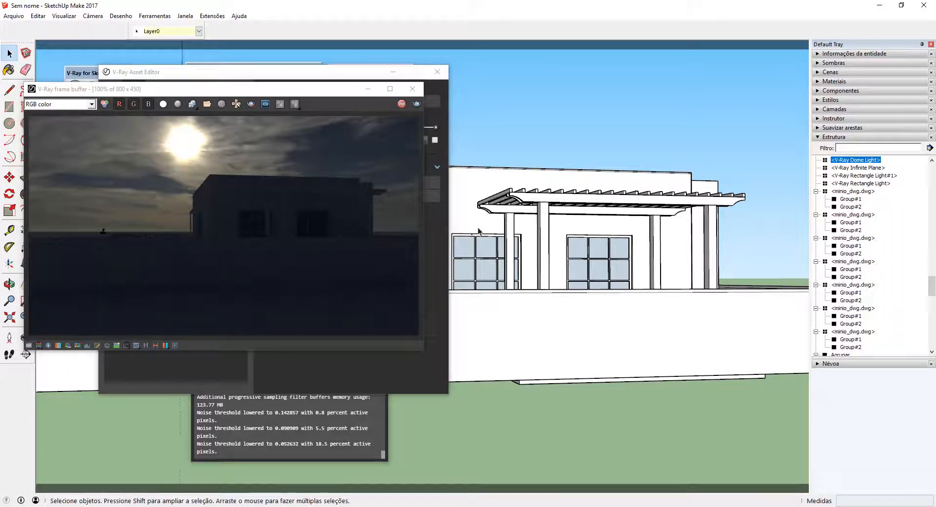
# - Move the V-Ray Asset Editor clear of the render preview and set the V-Ray Dome Light's intensity to 1
pyautogui.click(310, 76)
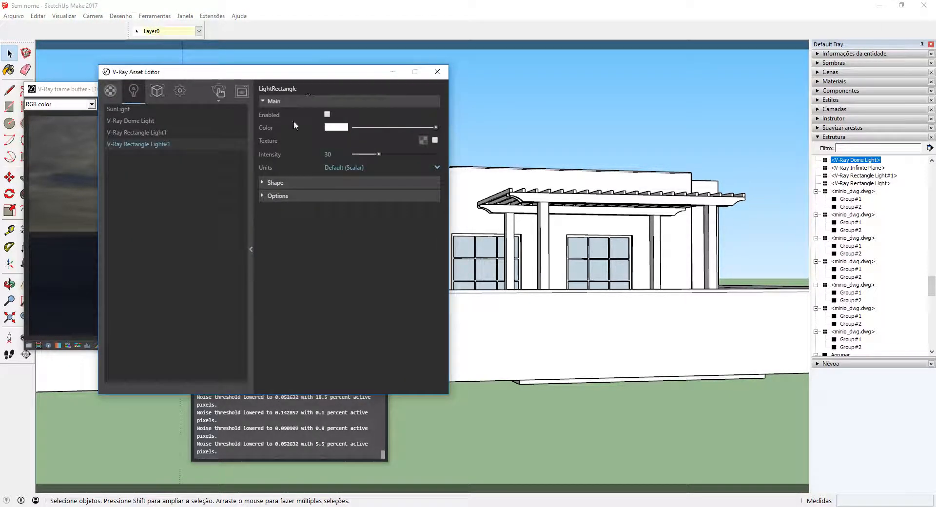
pyautogui.click(140, 124)
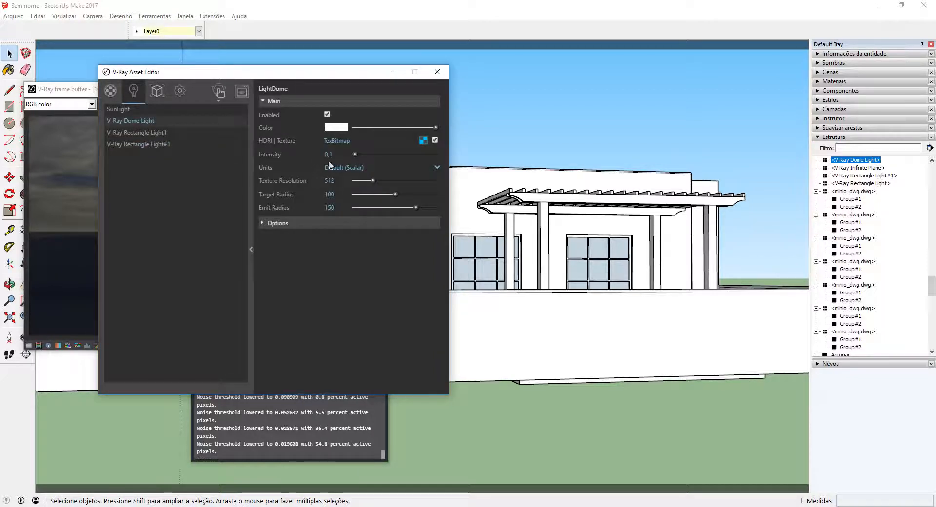
pyautogui.moveTo(308, 84); pyautogui.dragTo(694, 139)
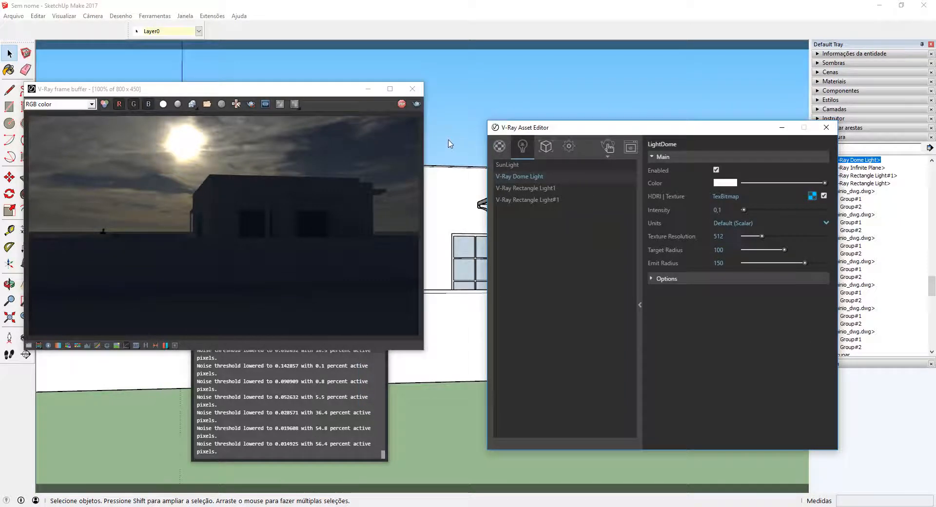
pyautogui.doubleClick(725, 210)
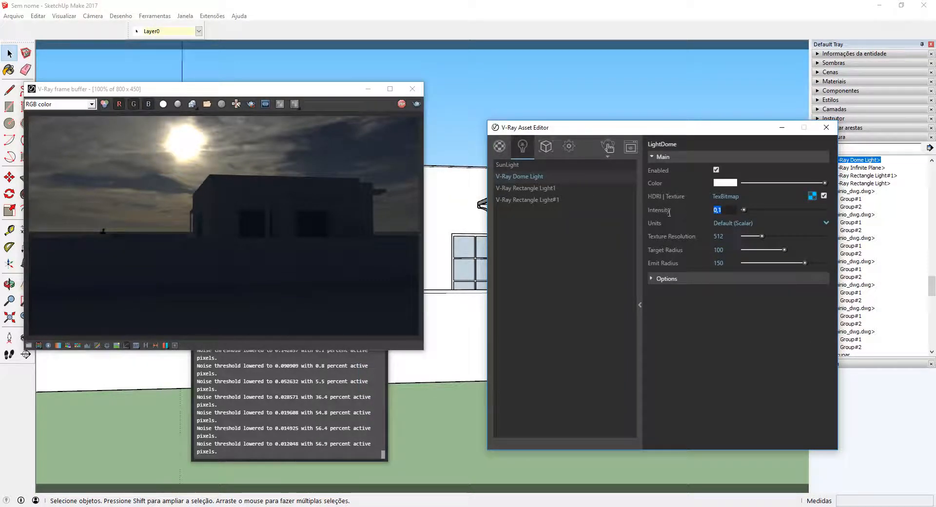
pyautogui.write('1')
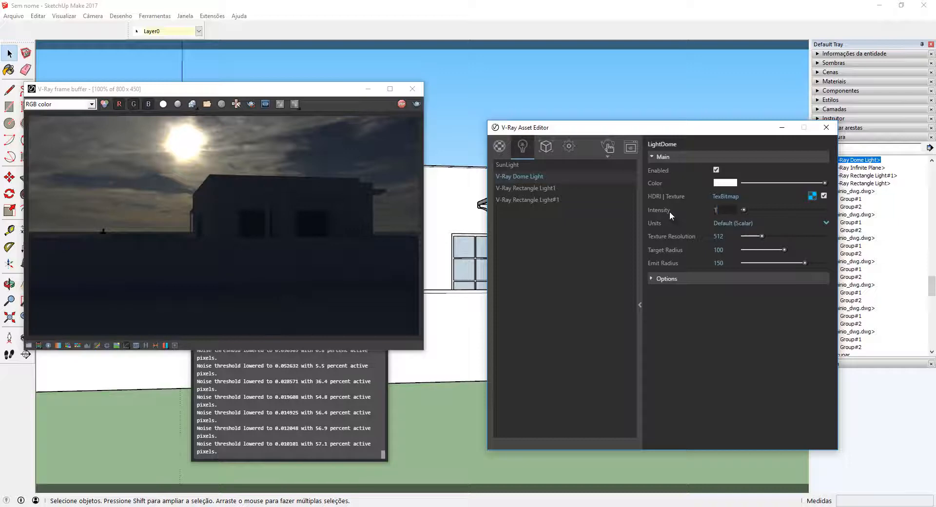
pyautogui.press('Return')
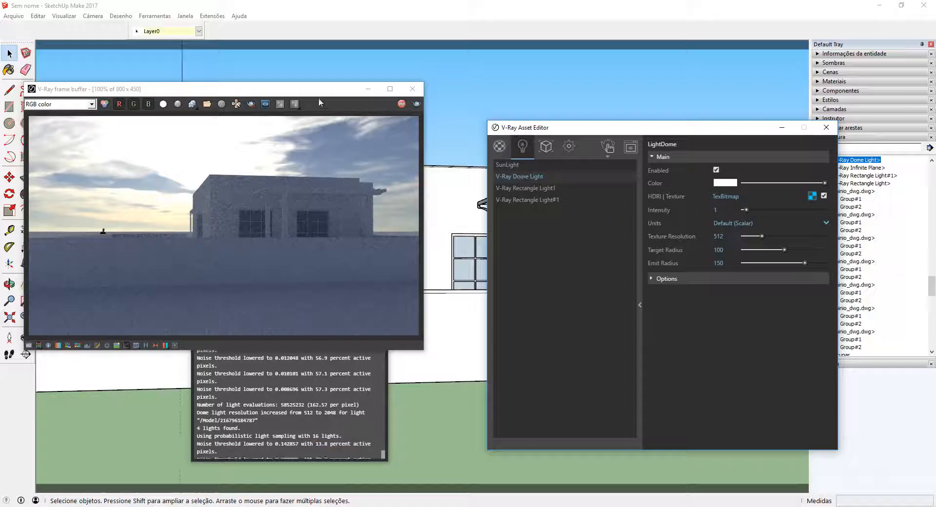
# - Rearrange the V-Ray windows to free the viewport and bring the veranda with its tables and chairs into view in the live render
pyautogui.moveTo(318, 96); pyautogui.dragTo(653, 129)
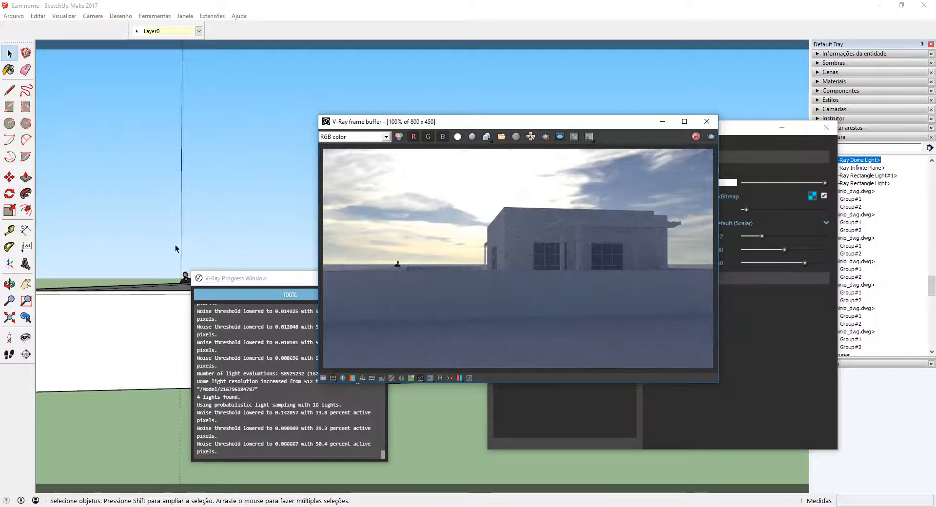
pyautogui.moveTo(125, 251); pyautogui.dragTo(256, 273, button='middle')
pyautogui.moveTo(248, 282); pyautogui.dragTo(88, 293)
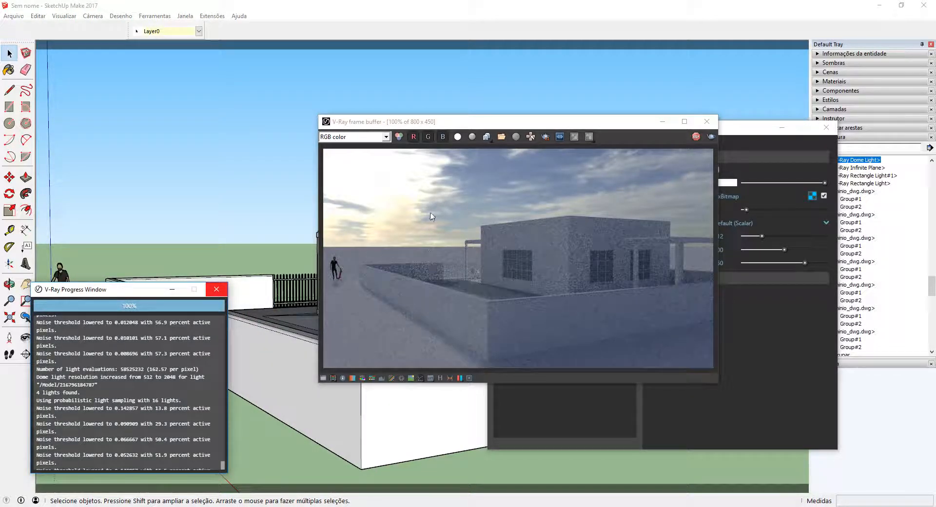
pyautogui.moveTo(253, 277); pyautogui.dragTo(433, 412, button='middle')
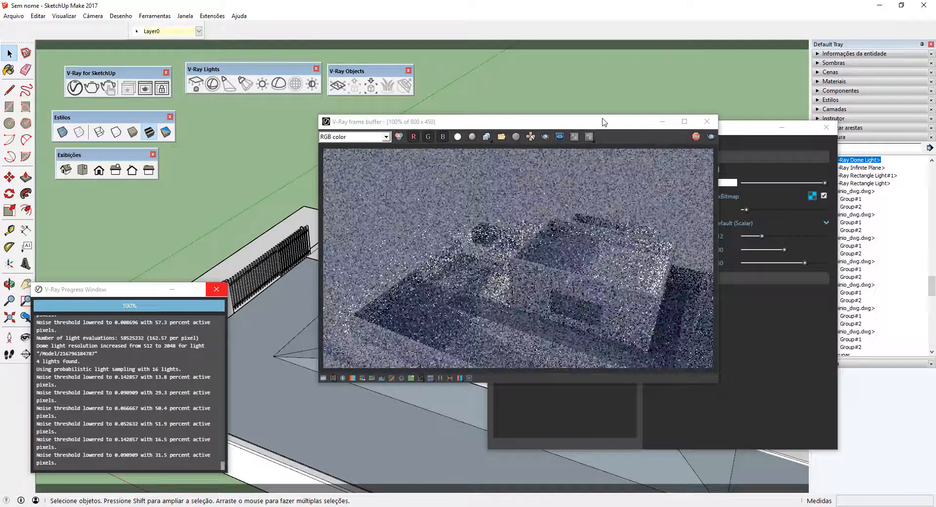
pyautogui.moveTo(633, 121)
pyautogui.mouseDown()
pyautogui.moveTo(503, 122)
pyautogui.moveTo(291, 85)
pyautogui.mouseUp()
pyautogui.moveTo(585, 127); pyautogui.dragTo(675, 119)
pyautogui.moveTo(437, 325); pyautogui.dragTo(458, 366, button='middle')
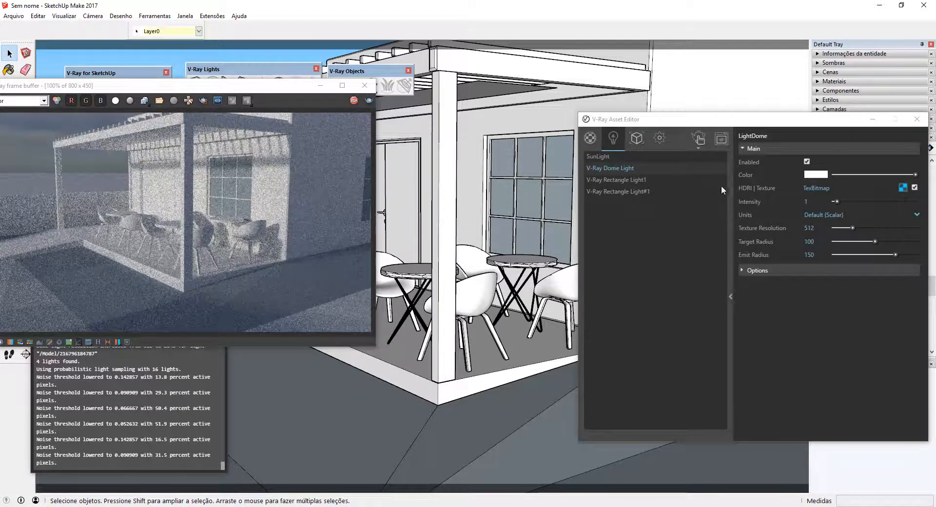
# - Disable the V-Ray Dome Light and check the environment background in the render settings
pyautogui.click(807, 162)
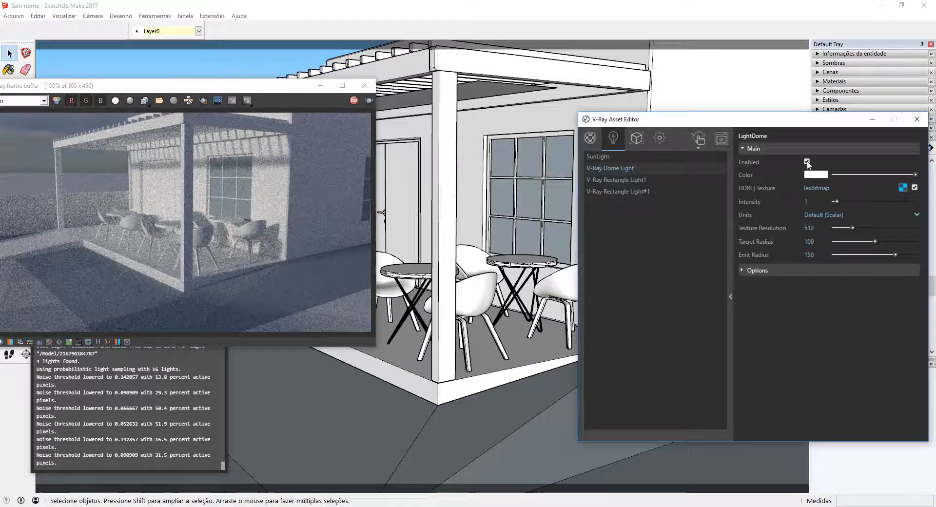
pyautogui.click(807, 161)
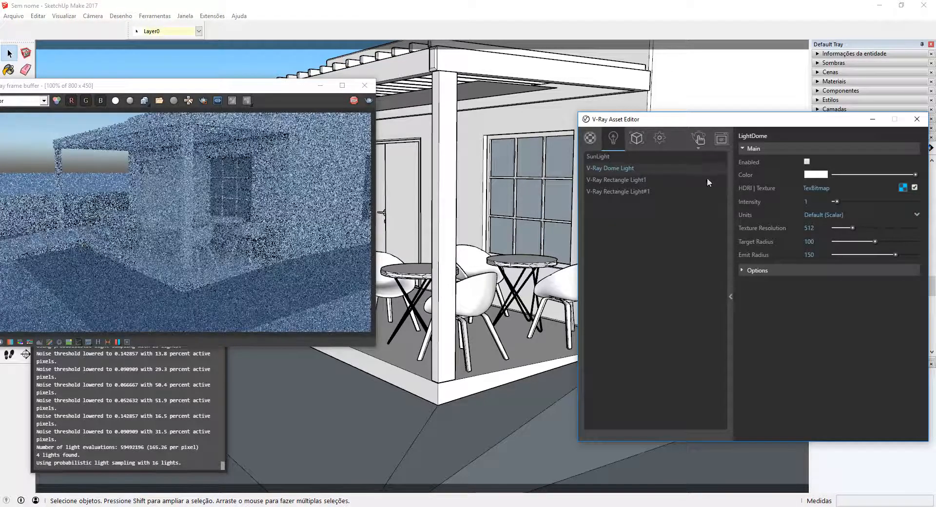
pyautogui.click(660, 137)
pyautogui.click(628, 201)
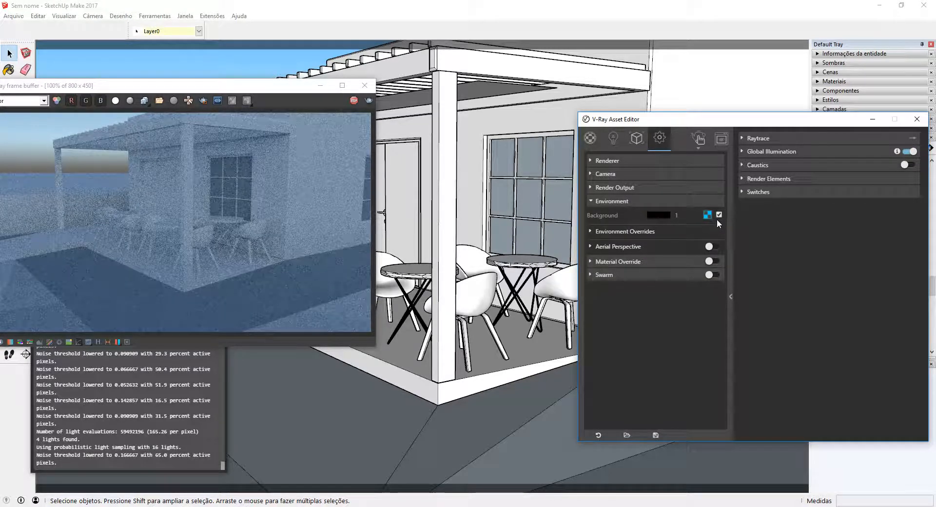
pyautogui.click(684, 201)
pyautogui.click(615, 138)
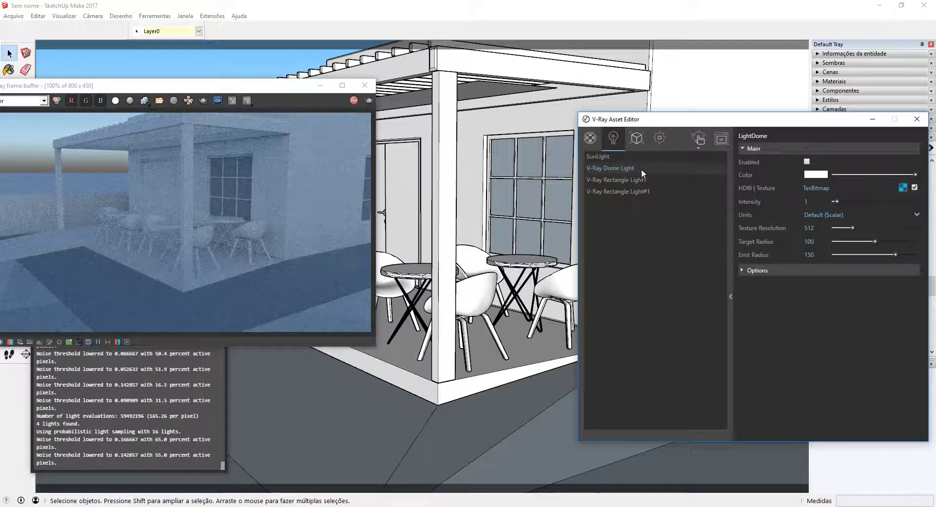
# - Enable SunLight and compare its settings with those of the V-Ray Dome Light
pyautogui.click(619, 159)
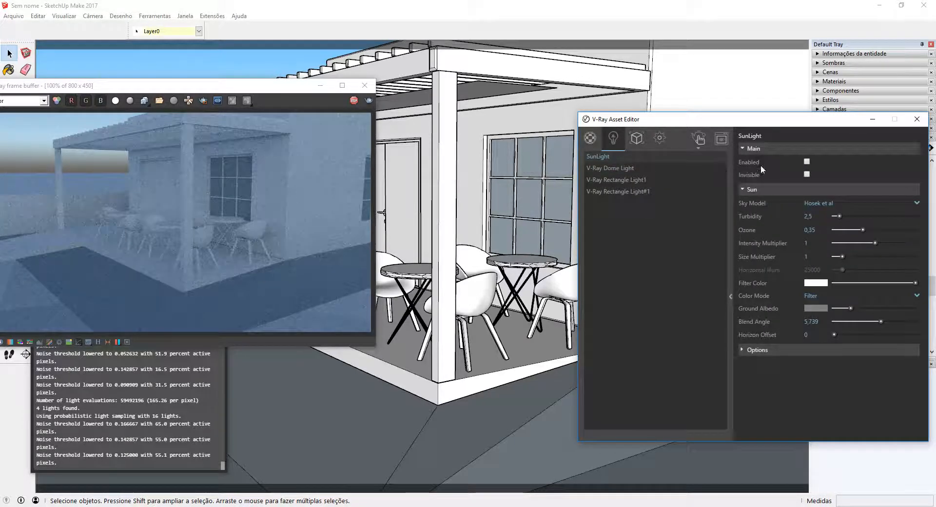
pyautogui.click(807, 162)
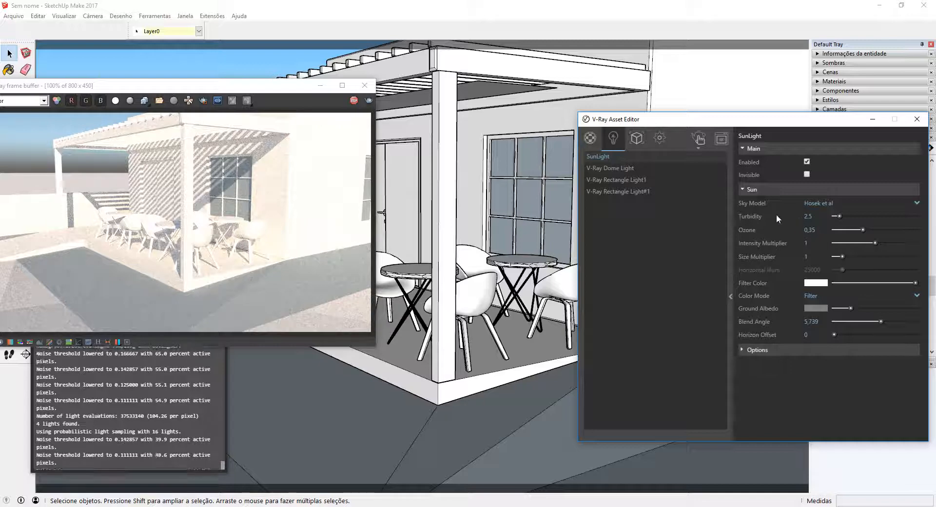
pyautogui.click(623, 170)
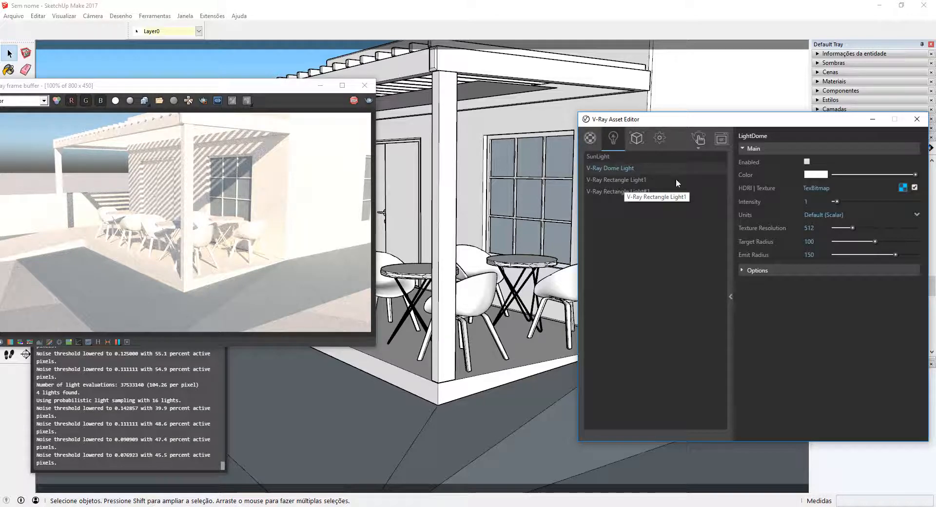
pyautogui.click(629, 157)
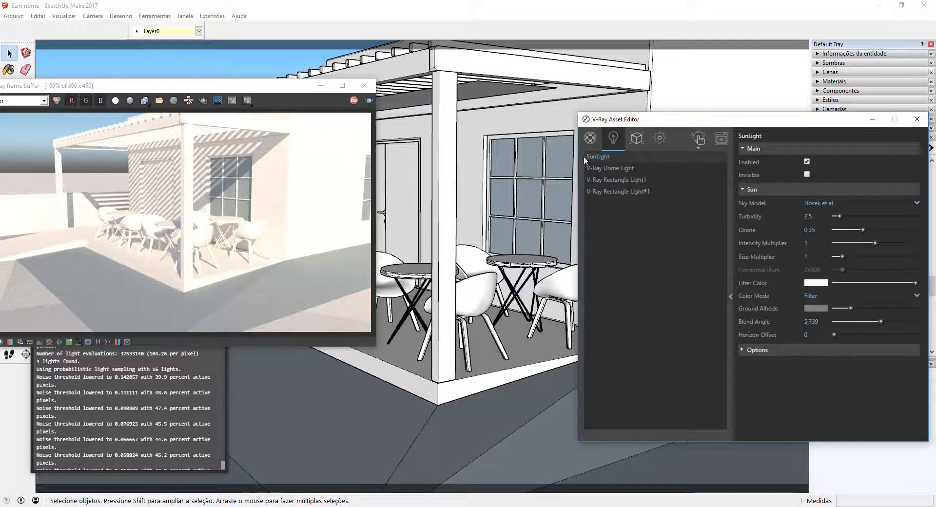
# - Disable SunLight and enable the V-Ray Dome Light
pyautogui.click(807, 161)
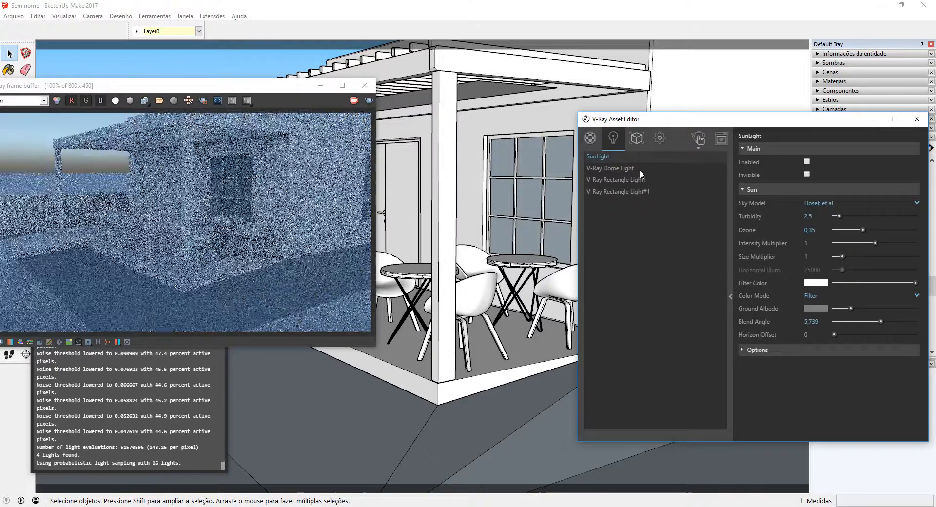
pyautogui.click(639, 169)
pyautogui.click(806, 163)
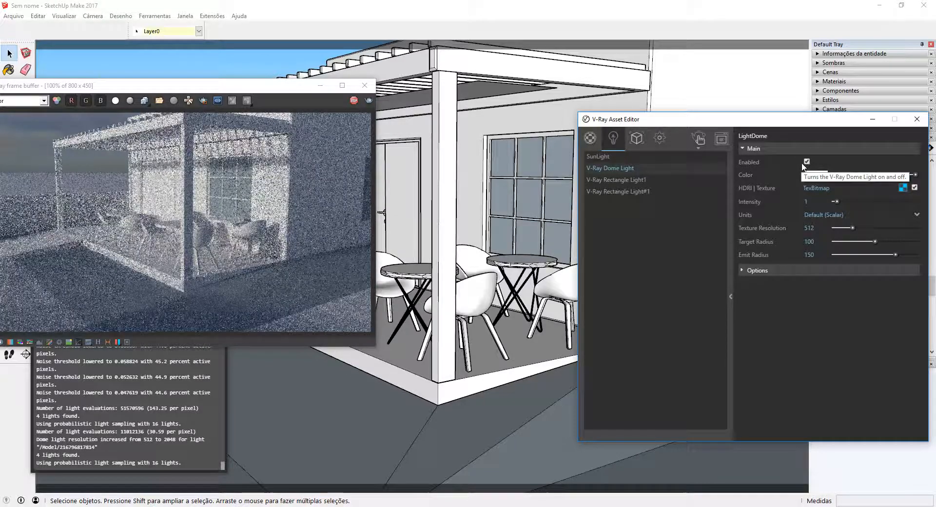
# - Set the V-Ray Dome Light's intensity to 0,1
pyautogui.click(813, 202)
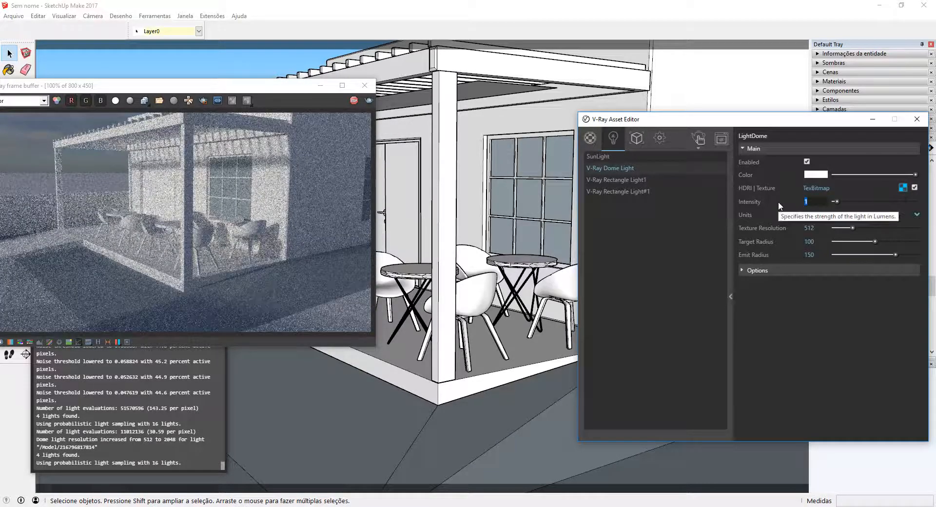
pyautogui.write('0,1')
pyautogui.press('Return')
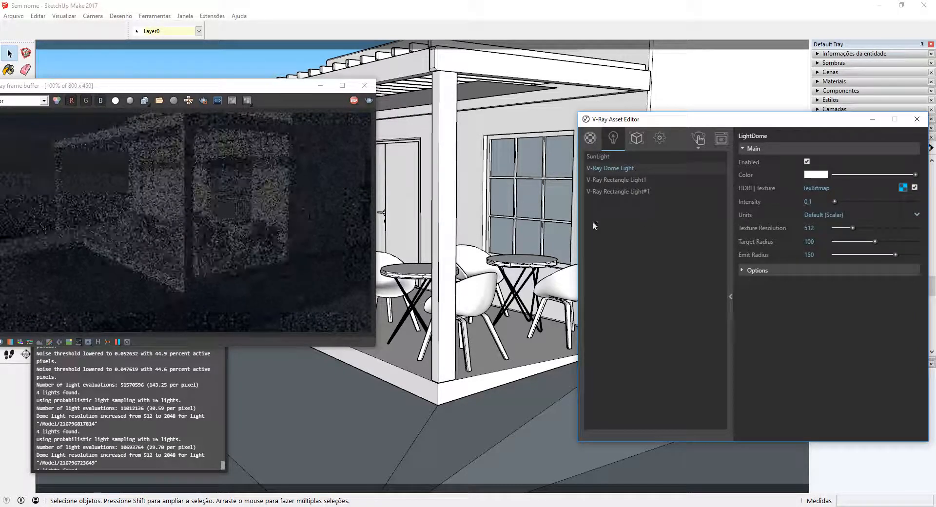
# - Enable V-Ray Rectangle Light1 after comparing its settings with those of the V-Ray Dome Light
pyautogui.moveTo(490, 412)
pyautogui.mouseDown(button='middle')
pyautogui.moveTo(355, 423)
pyautogui.moveTo(282, 455)
pyautogui.moveTo(214, 435)
pyautogui.mouseUp(button='middle')
pyautogui.moveTo(218, 437); pyautogui.dragTo(513, 498, button='middle')
pyautogui.moveTo(326, 400); pyautogui.dragTo(512, 439, button='middle')
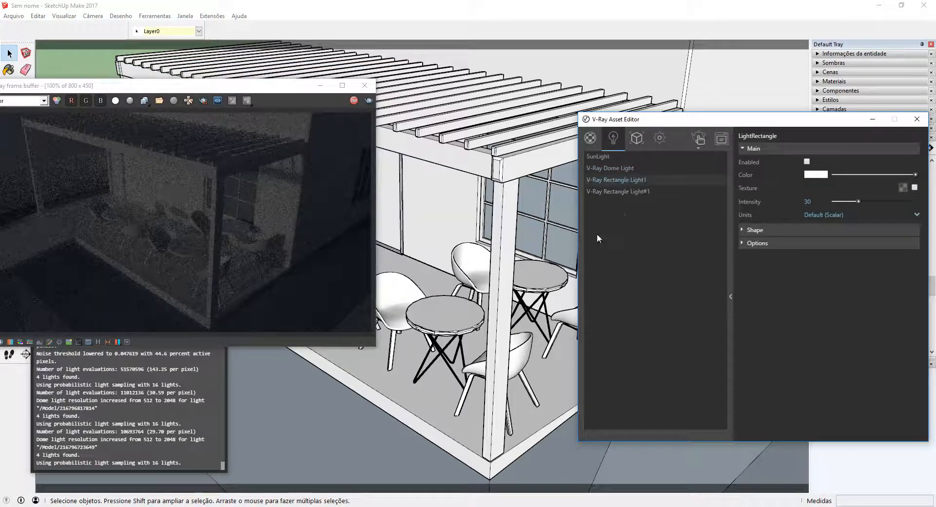
pyautogui.click(641, 168)
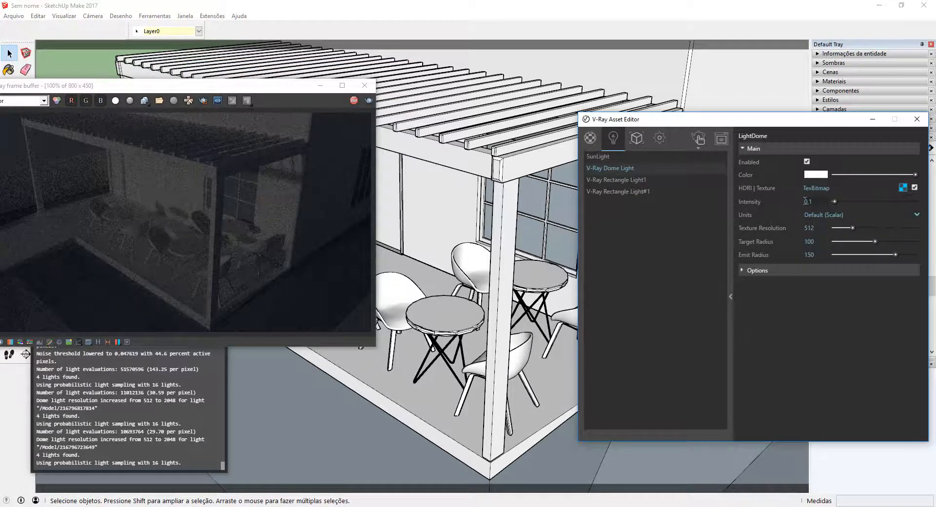
pyautogui.click(660, 179)
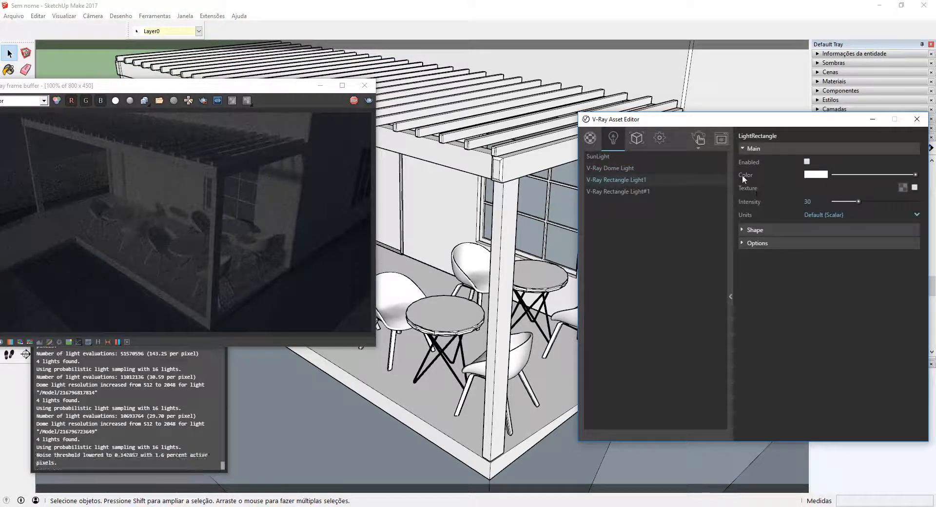
pyautogui.click(807, 162)
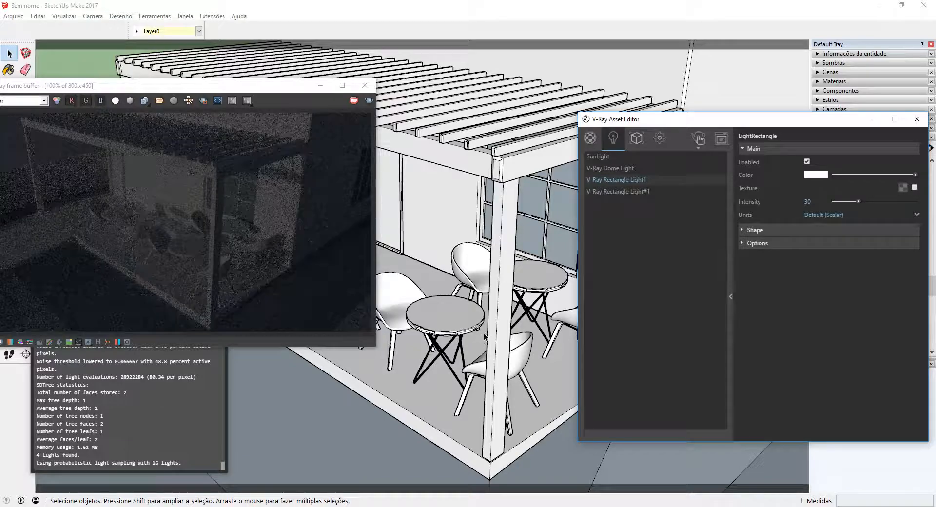
# - Disable V-Ray Rectangle Light1 and enable V-Ray Rectangle Light#1
pyautogui.moveTo(498, 277); pyautogui.dragTo(461, 361, button='middle')
pyautogui.scroll(3, 515, 397)
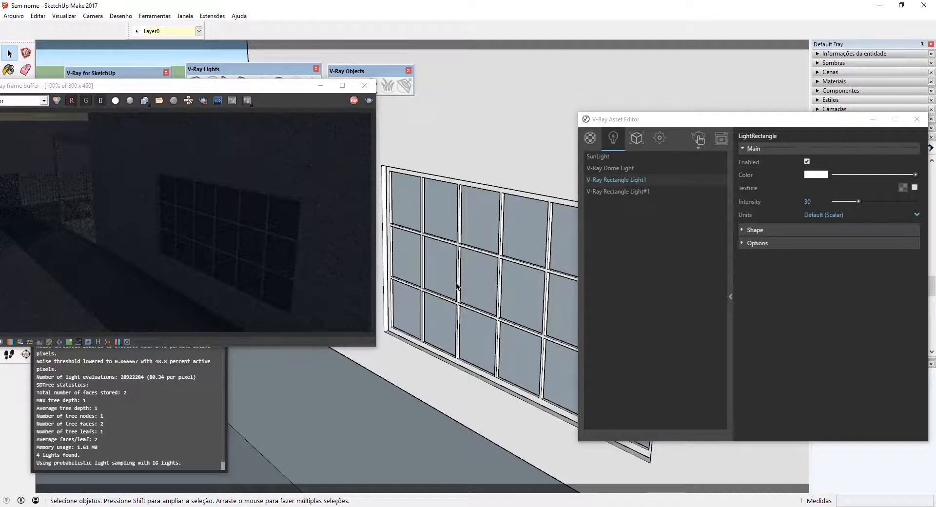
pyautogui.click(807, 162)
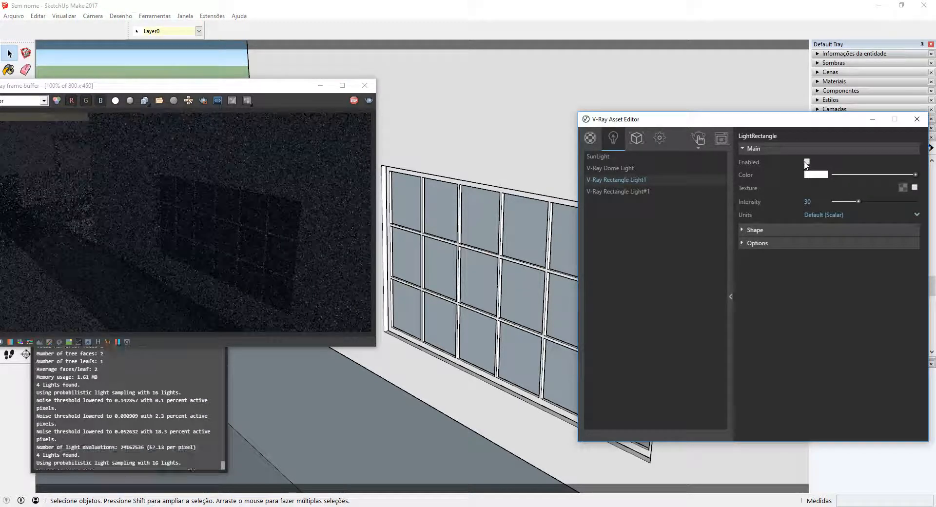
pyautogui.click(662, 192)
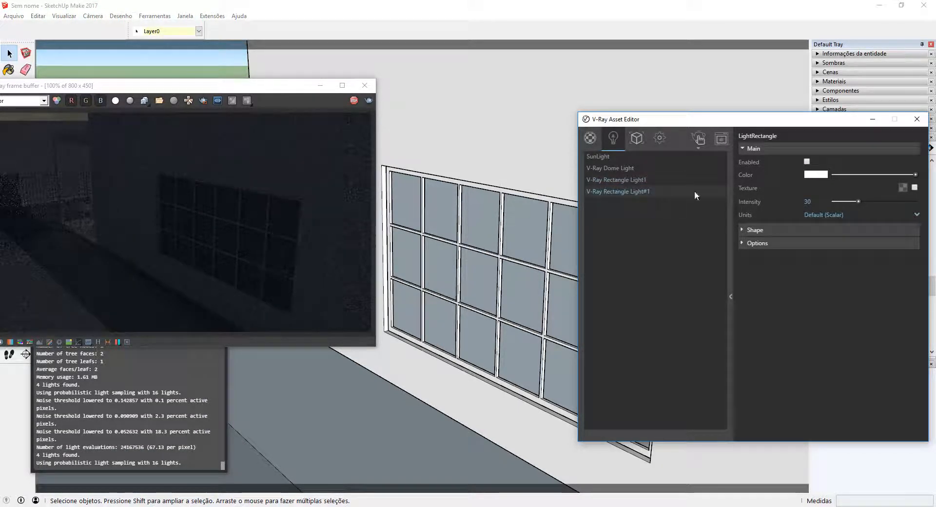
pyautogui.click(807, 161)
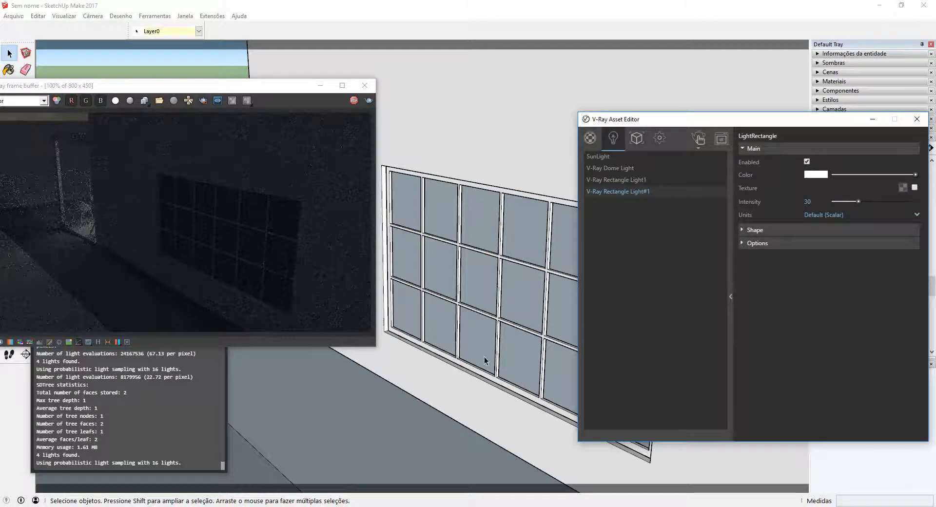
# - Select the V-Ray Rectangle Light#1 object in the scene to locate it under the terrace pergola
pyautogui.moveTo(141, 87); pyautogui.dragTo(174, 79)
pyautogui.moveTo(408, 408)
pyautogui.mouseDown(button='middle')
pyautogui.moveTo(468, 434)
pyautogui.moveTo(496, 425)
pyautogui.moveTo(739, 454)
pyautogui.moveTo(716, 454)
pyautogui.mouseUp(button='middle')
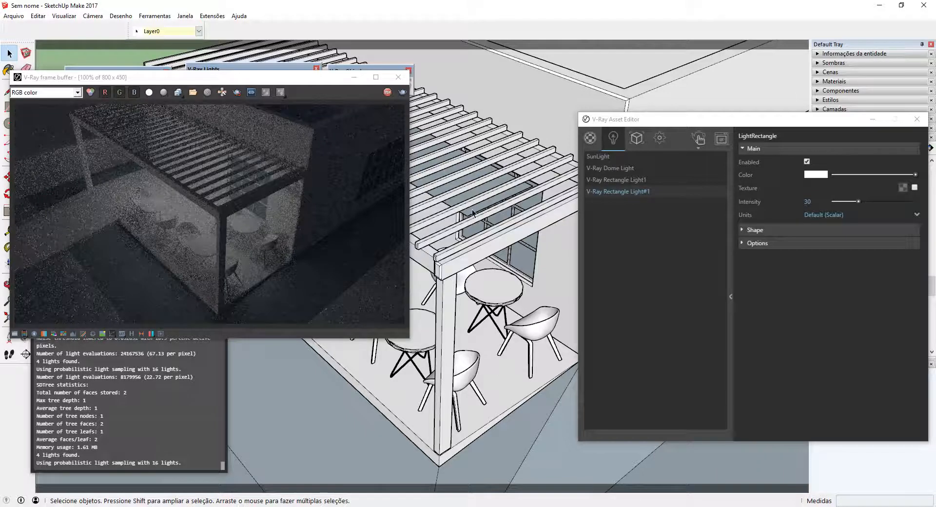
pyautogui.rightClick(614, 192)
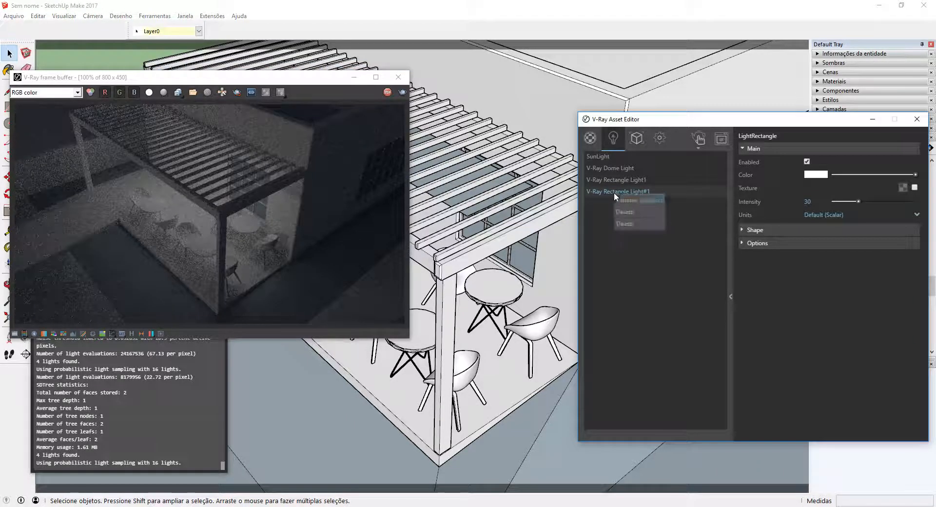
pyautogui.click(650, 201)
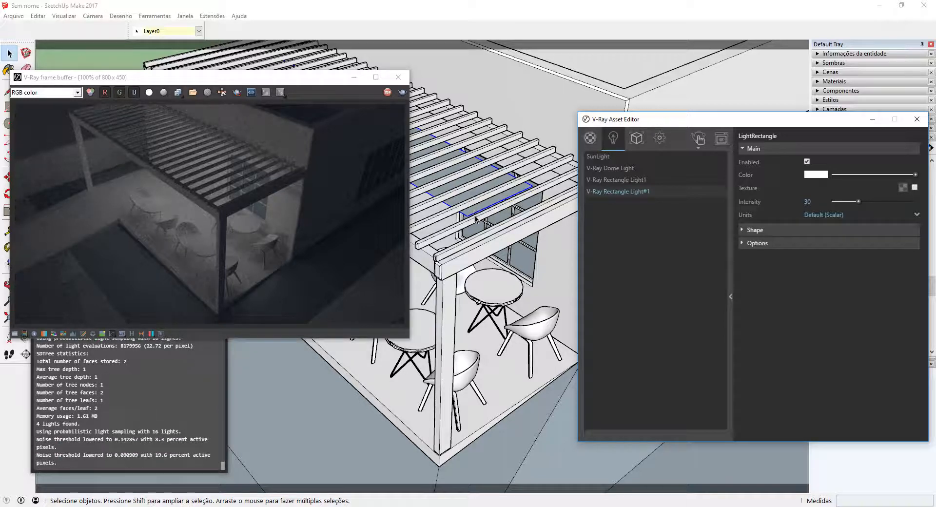
pyautogui.moveTo(495, 270)
pyautogui.mouseDown(button='middle')
pyautogui.moveTo(494, 230)
pyautogui.moveTo(481, 217)
pyautogui.moveTo(483, 150)
pyautogui.mouseUp(button='middle')
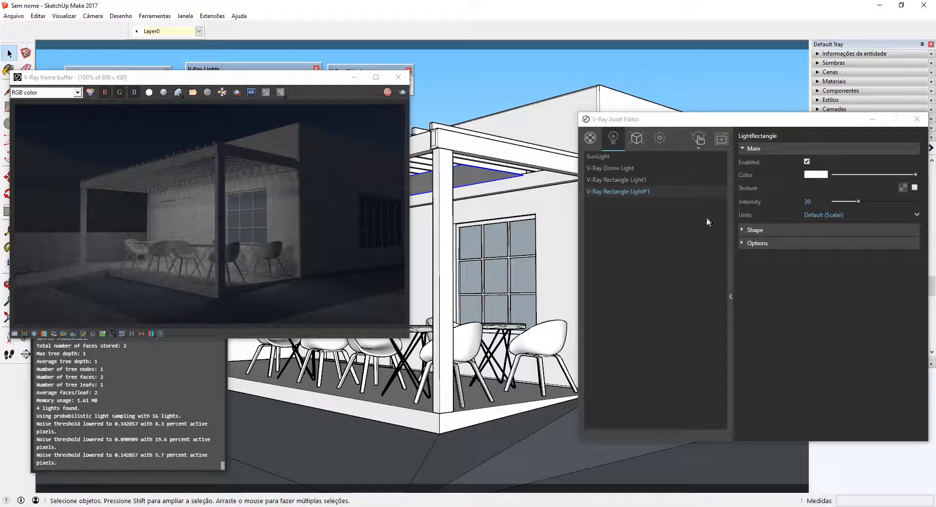
# - Turn off the Invisible option of V-Ray Rectangle Light#1 to compare the render, and turn it back on
pyautogui.click(758, 243)
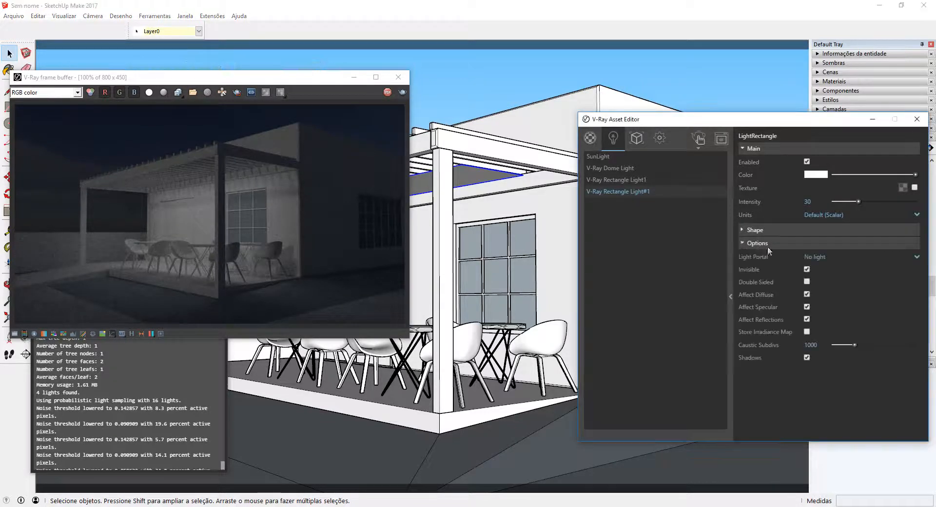
pyautogui.click(807, 269)
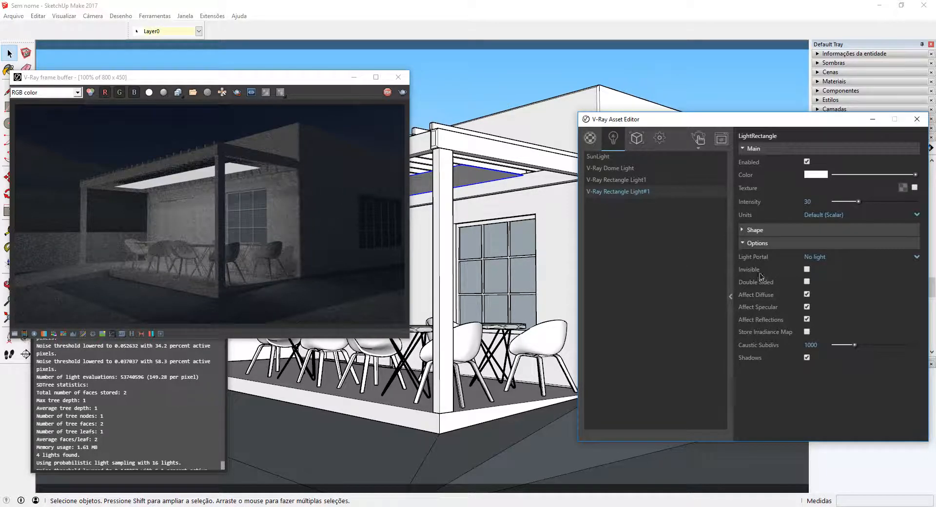
pyautogui.click(807, 270)
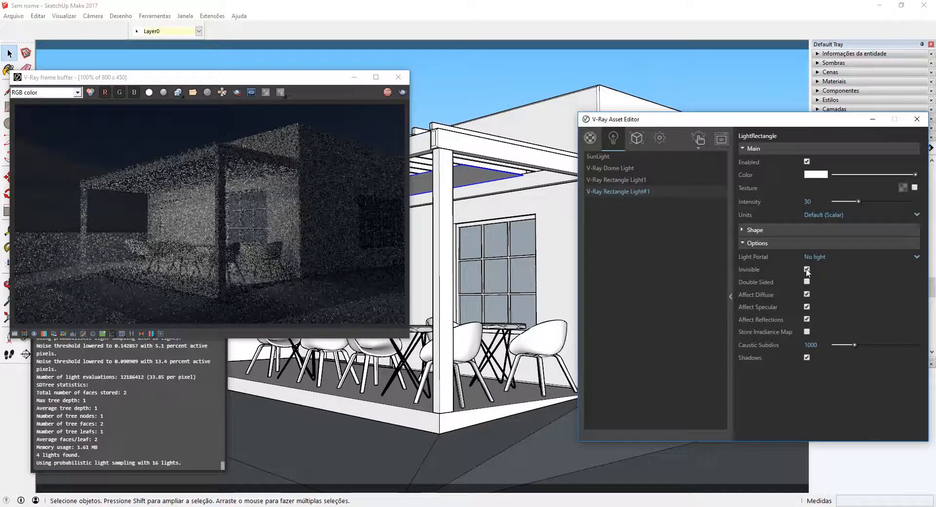
# - Set the intensity of V-Ray Rectangle Light#1 to 90
pyautogui.click(822, 201)
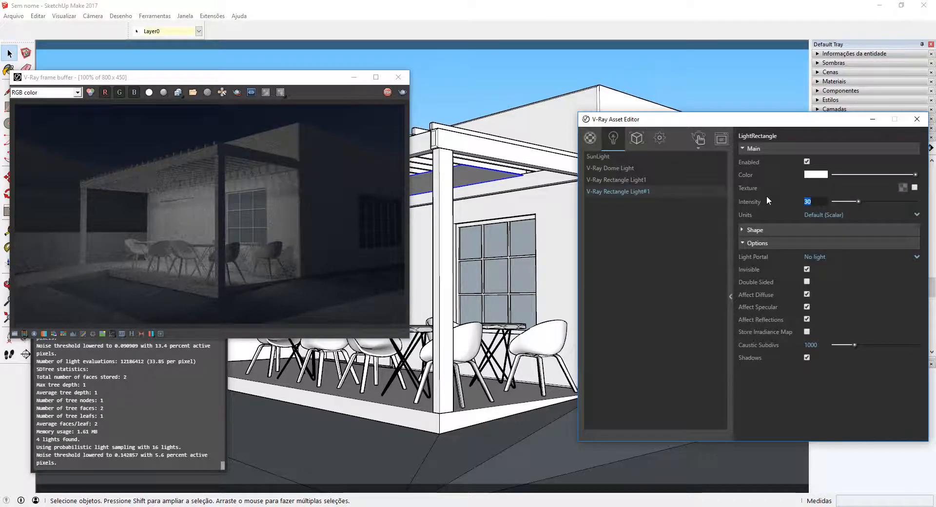
pyautogui.write('90')
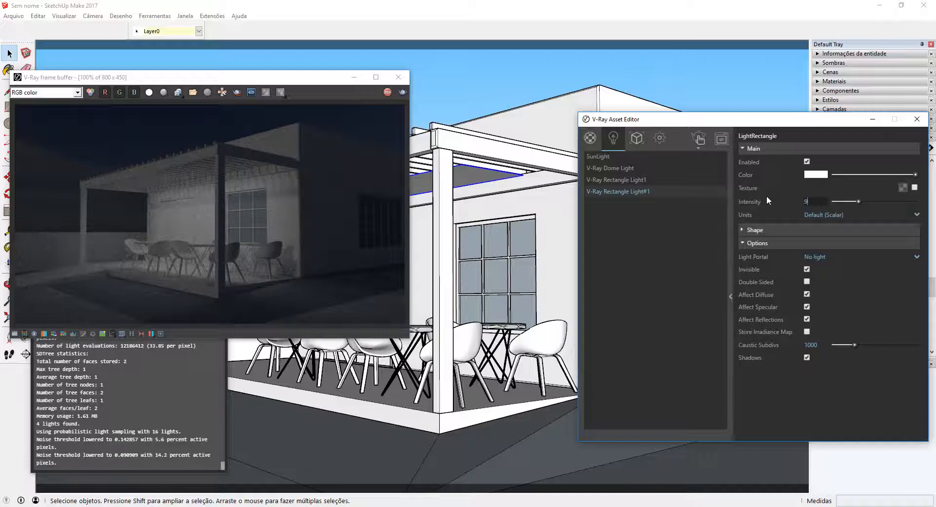
pyautogui.press('Return')
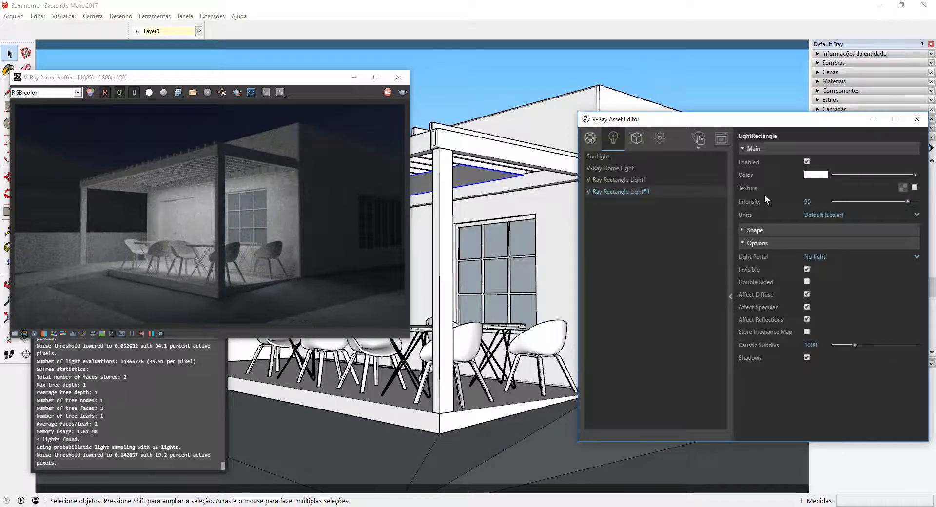
# - Raise the intensity of V-Ray Rectangle Light#1 to 180
pyautogui.doubleClick(823, 202)
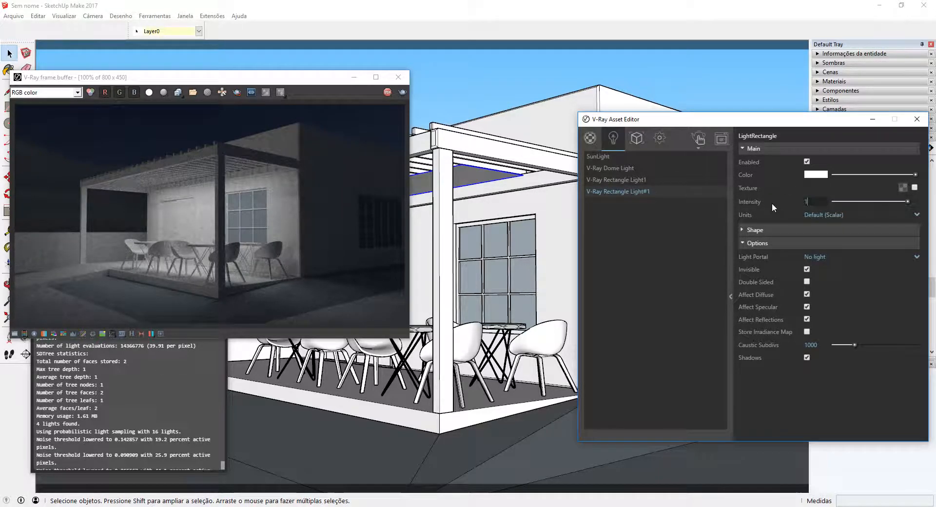
pyautogui.write('180')
pyautogui.press('Return')
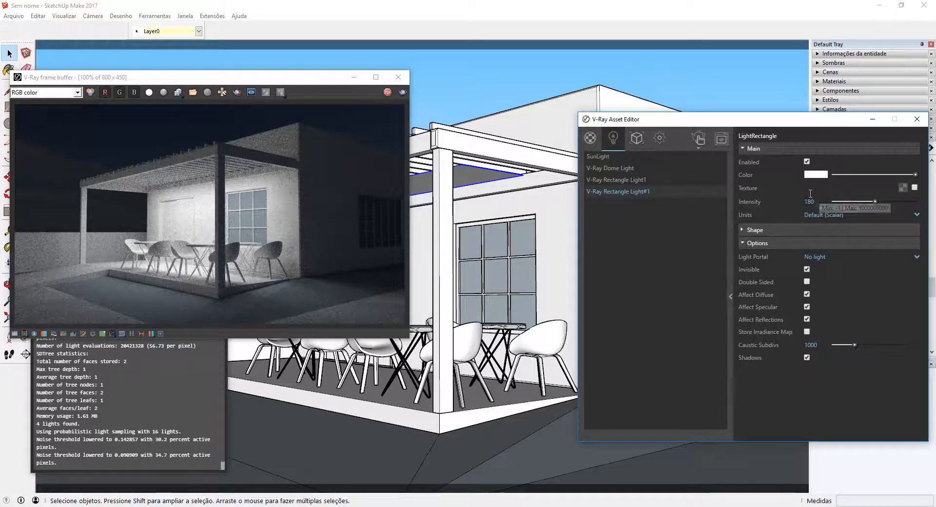
# - Disable V-Ray Rectangle Light#1 and check the settings of V-Ray Rectangle Light1
pyautogui.moveTo(568, 292); pyautogui.dragTo(468, 160, button='middle')
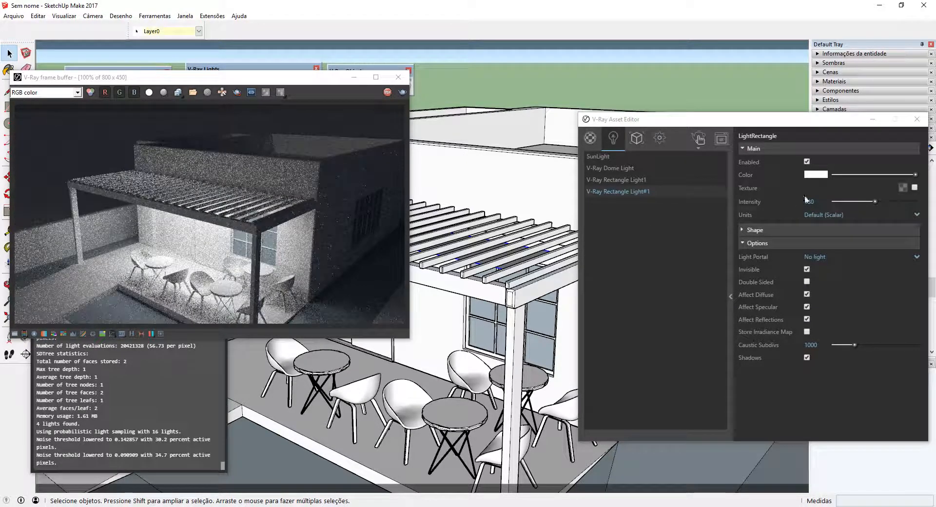
pyautogui.click(807, 162)
pyautogui.click(807, 162)
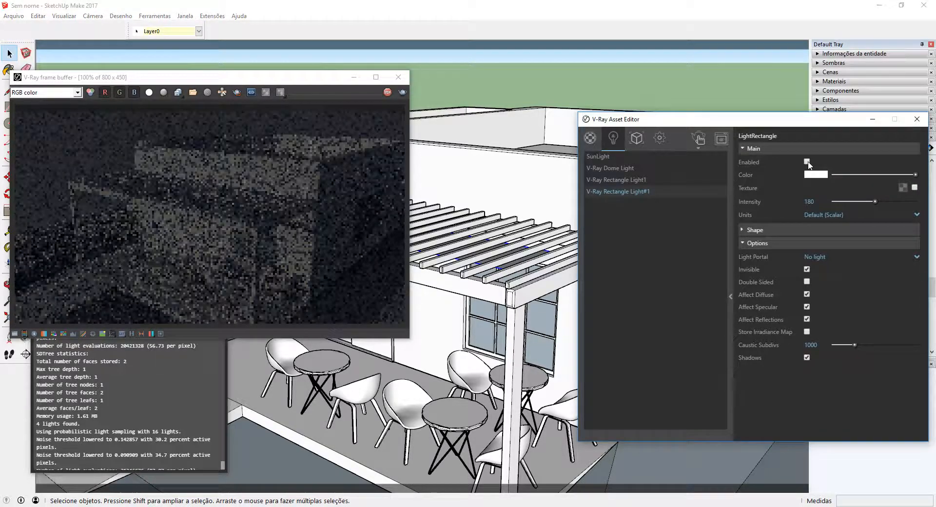
pyautogui.click(608, 183)
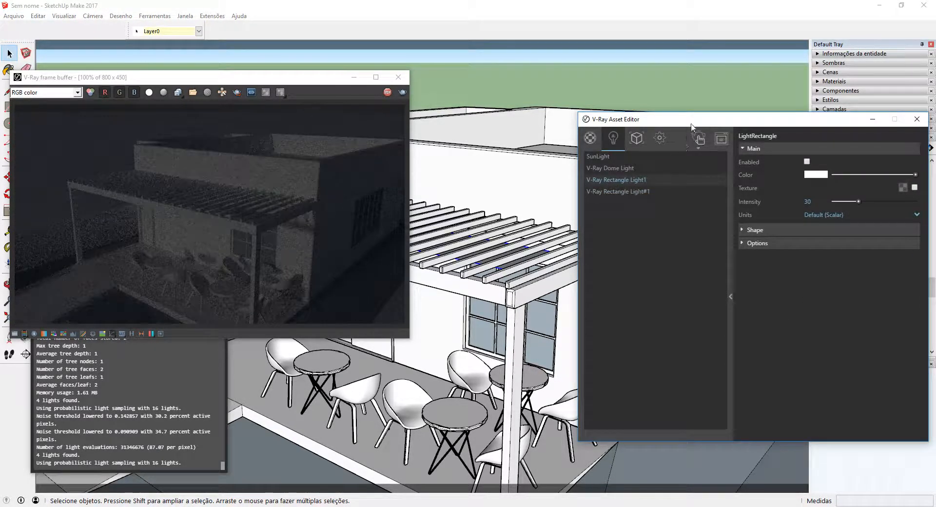
# - Collapse the light settings and preview several of the scene's clothing and hair materials in the V-Ray Asset Editor
pyautogui.moveTo(664, 119); pyautogui.dragTo(391, 81)
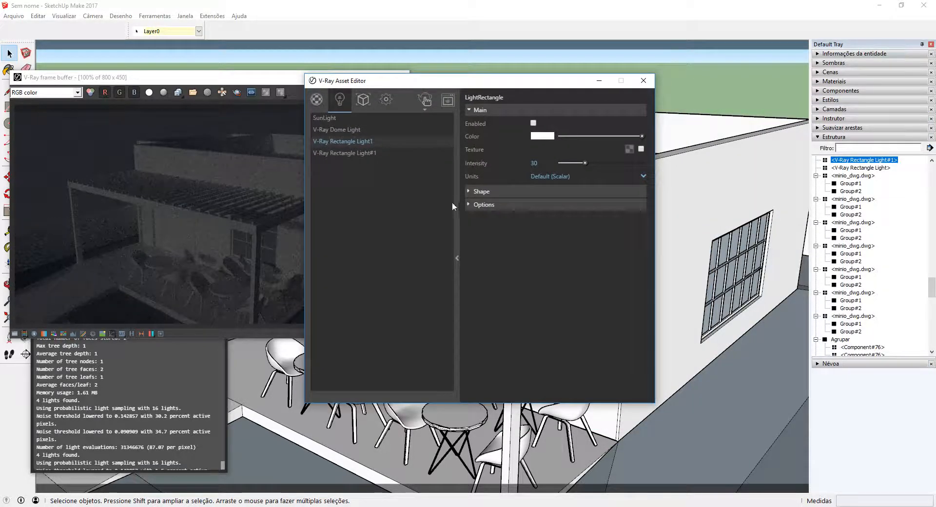
pyautogui.click(456, 255)
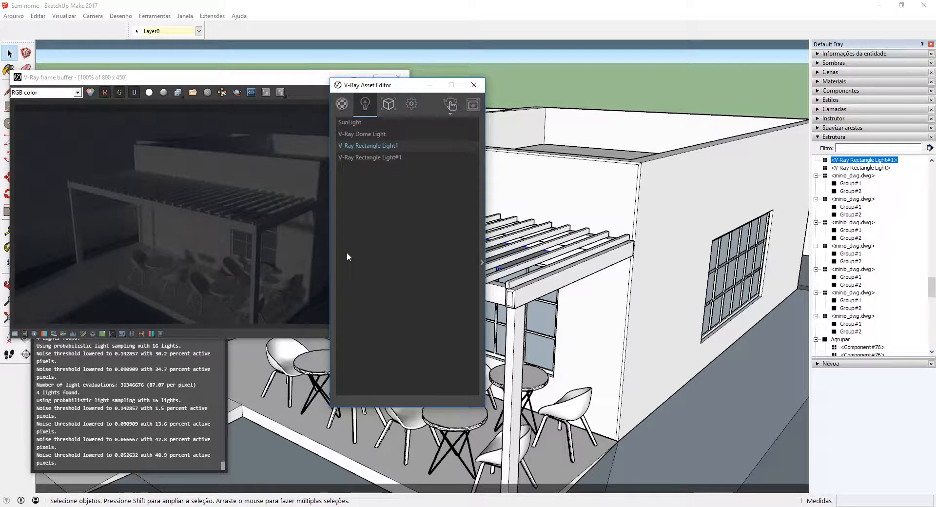
pyautogui.click(343, 104)
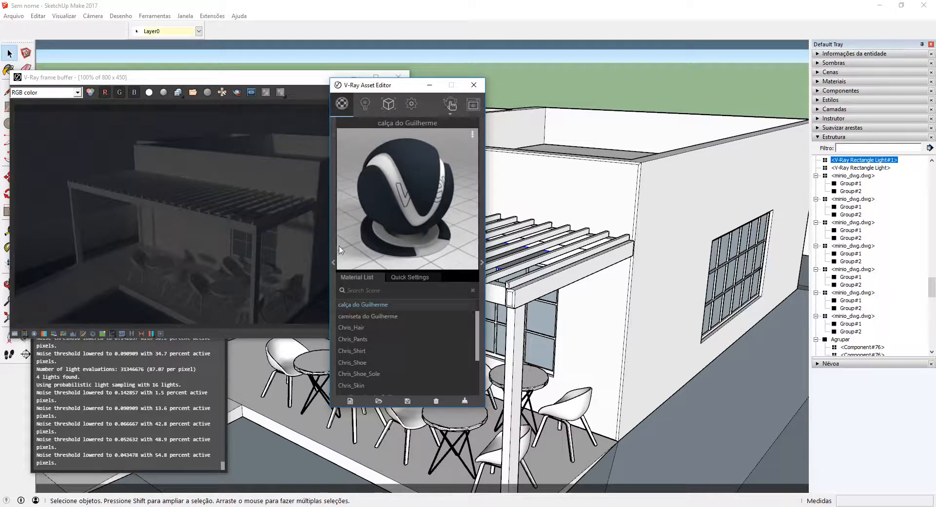
pyautogui.click(373, 316)
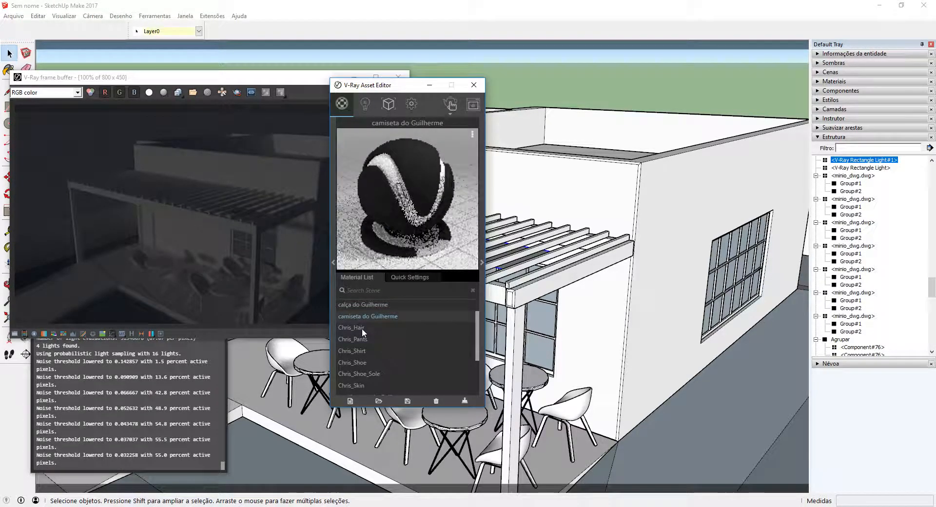
pyautogui.click(362, 328)
pyautogui.click(357, 347)
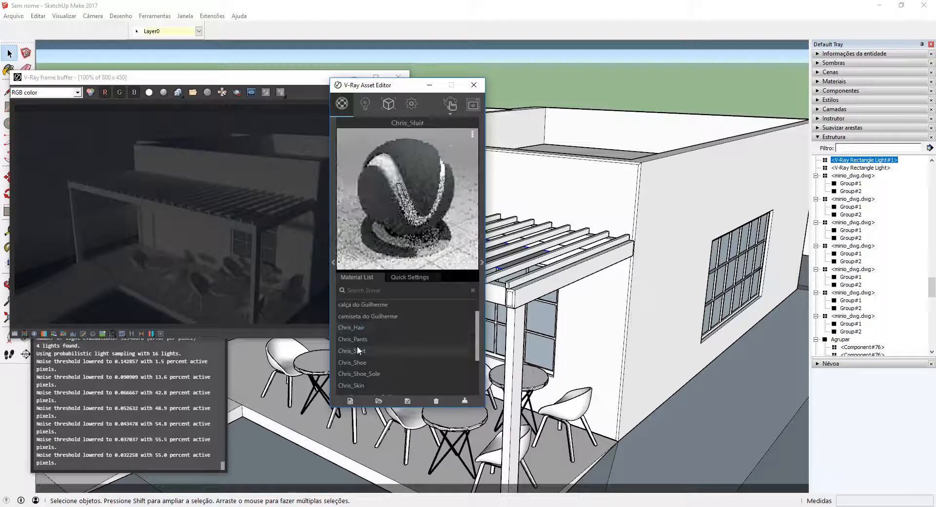
pyautogui.click(369, 317)
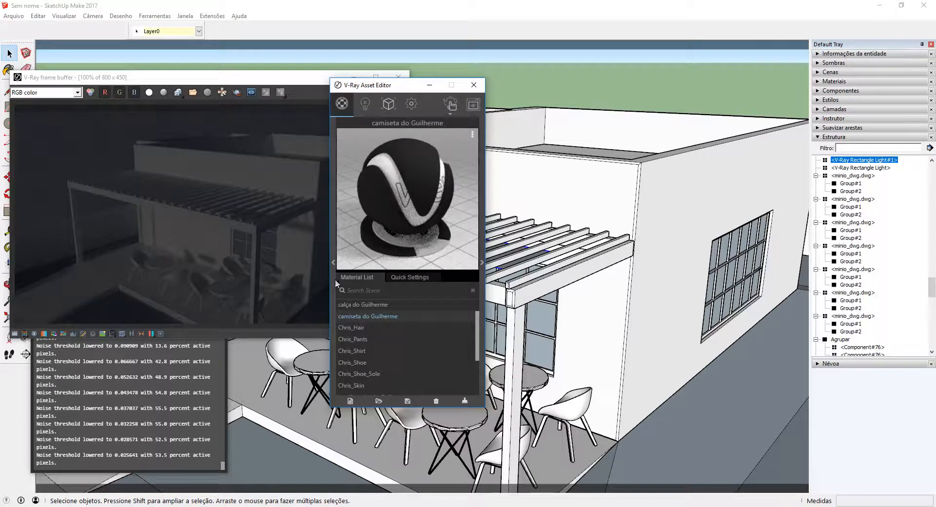
# - Expand the V-Ray material library, open its Glass category and slightly enlarge the material thumbnails
pyautogui.click(333, 263)
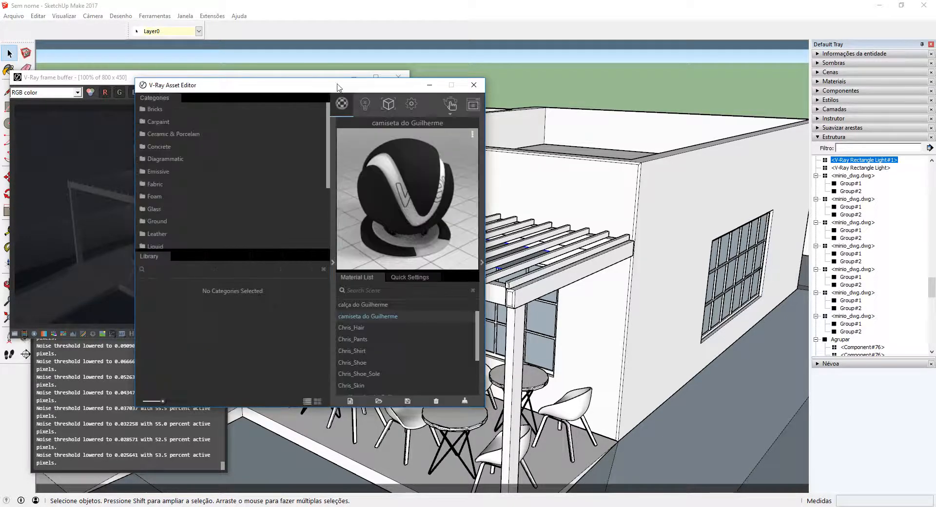
pyautogui.moveTo(332, 89); pyautogui.dragTo(368, 92)
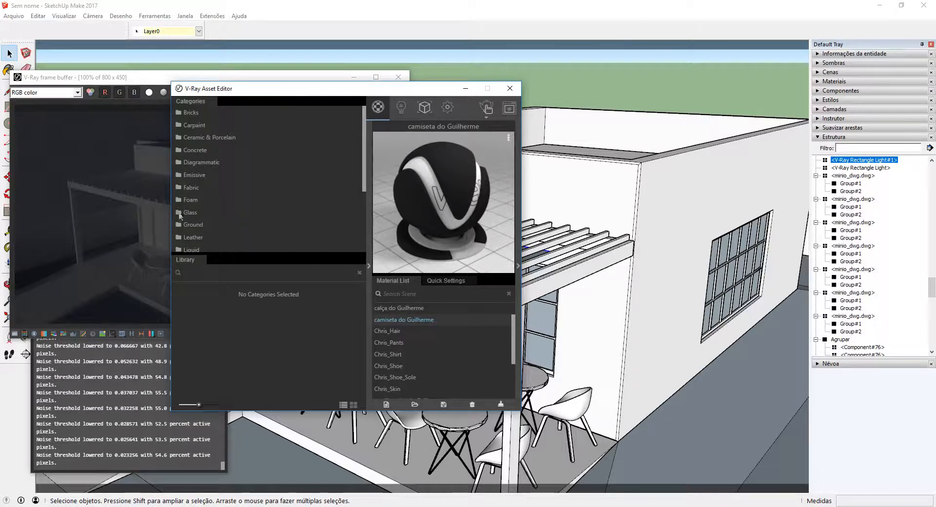
pyautogui.click(188, 211)
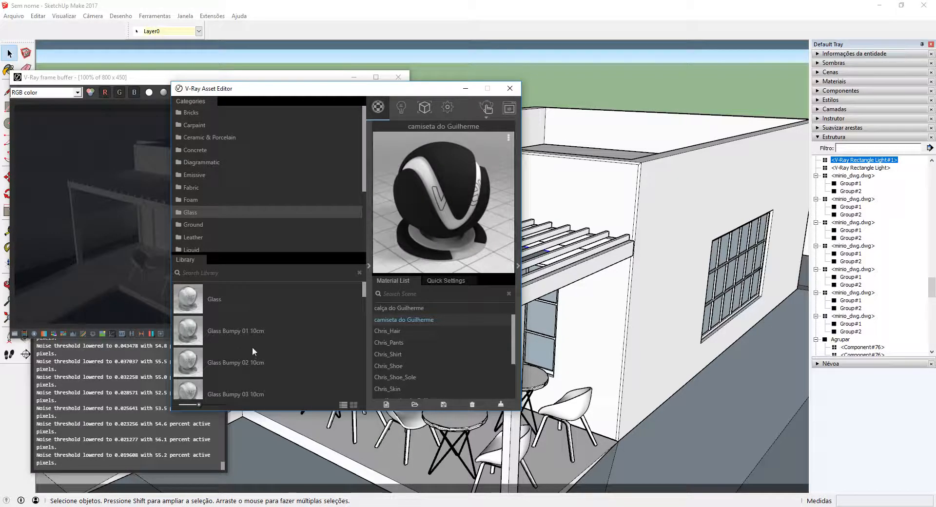
pyautogui.moveTo(199, 405); pyautogui.dragTo(226, 405)
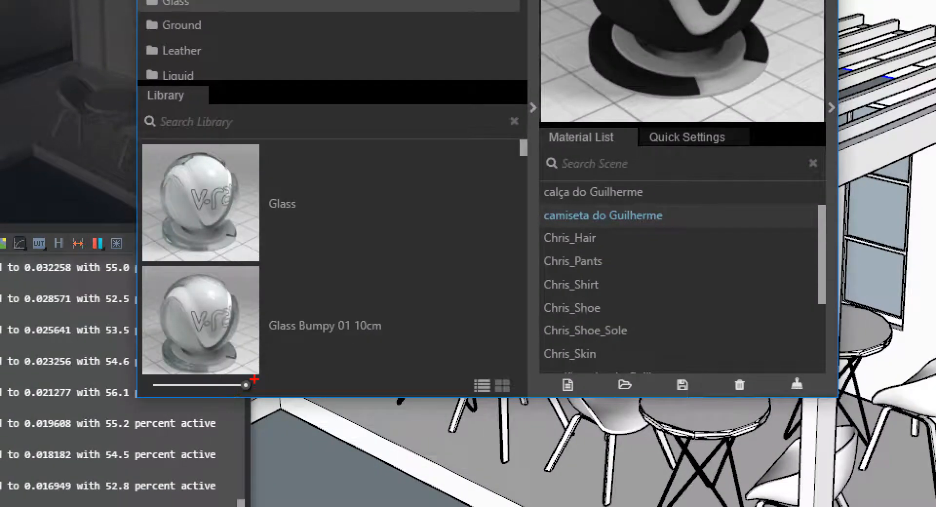
pyautogui.moveTo(253, 378)
pyautogui.mouseDown()
pyautogui.moveTo(139, 368)
pyautogui.moveTo(266, 376)
pyautogui.mouseUp()
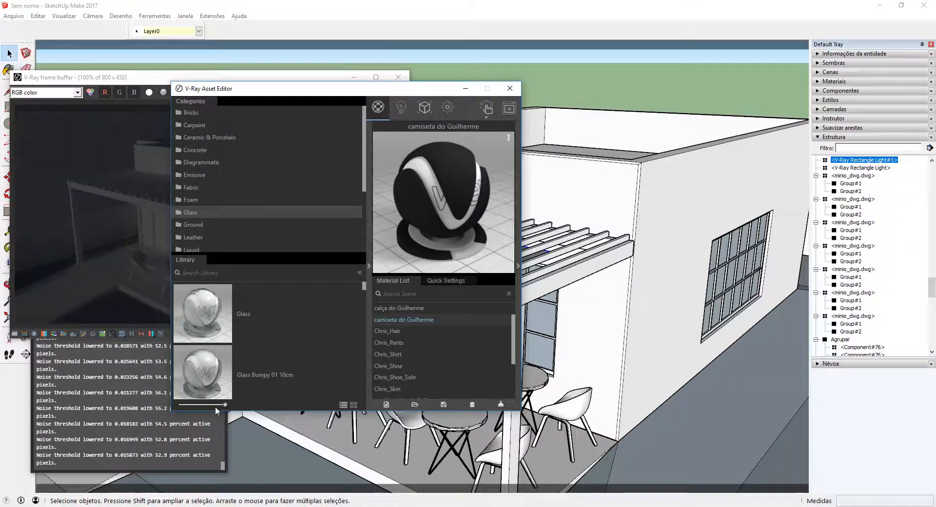
pyautogui.moveTo(223, 405); pyautogui.dragTo(210, 405)
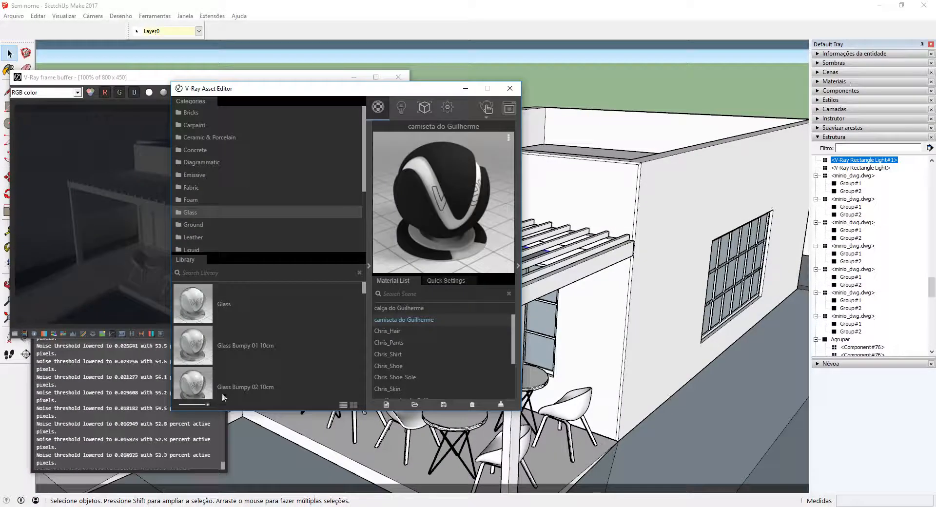
# - Enlarge the library thumbnails further and add the Glass Window Neutral material to the scene's material list
pyautogui.moveTo(209, 405); pyautogui.dragTo(224, 405)
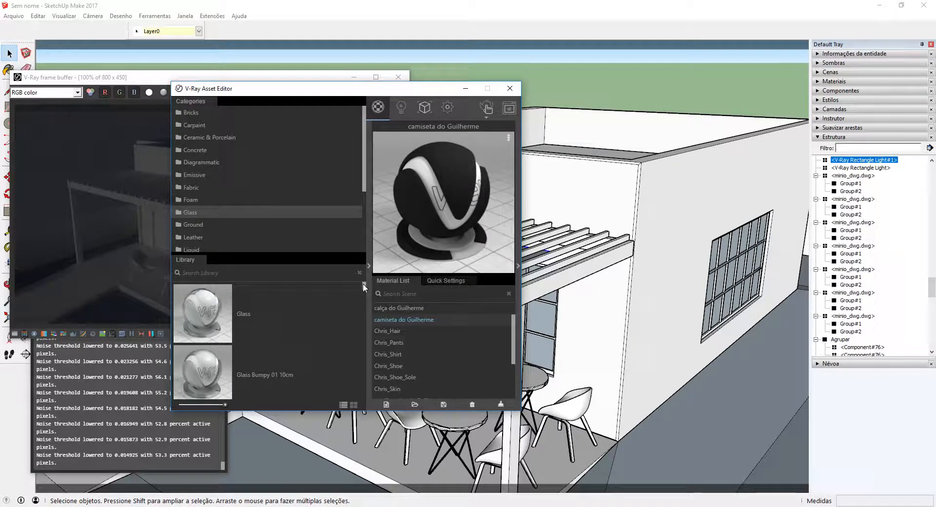
pyautogui.moveTo(363, 282); pyautogui.dragTo(364, 298)
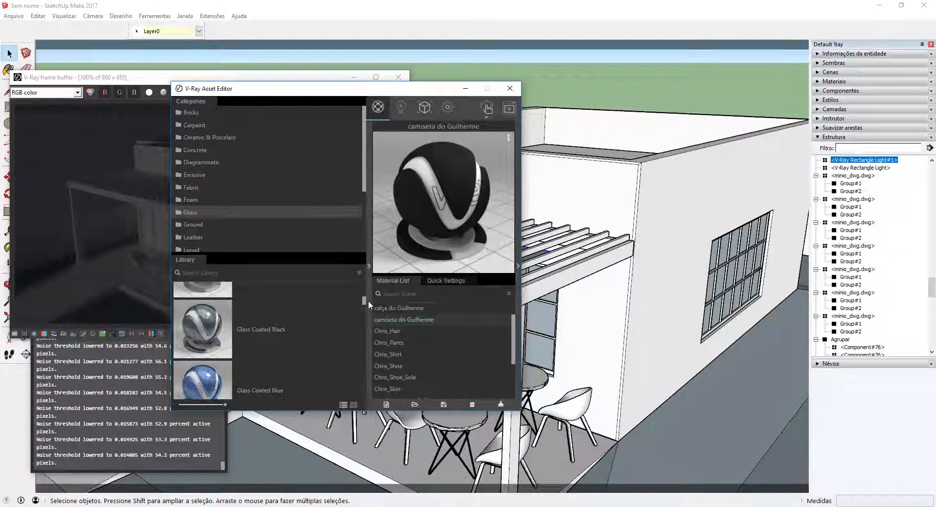
pyautogui.click(369, 266)
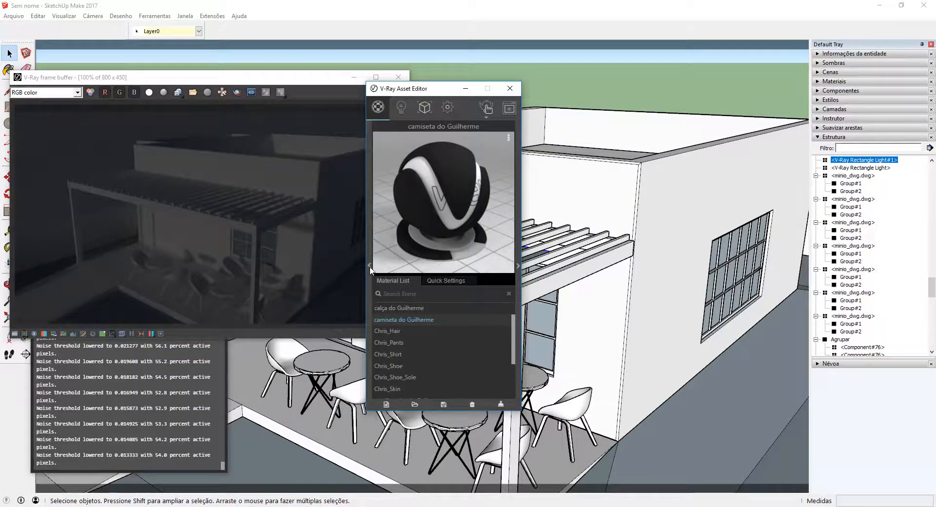
pyautogui.click(369, 266)
pyautogui.moveTo(365, 301); pyautogui.dragTo(346, 382)
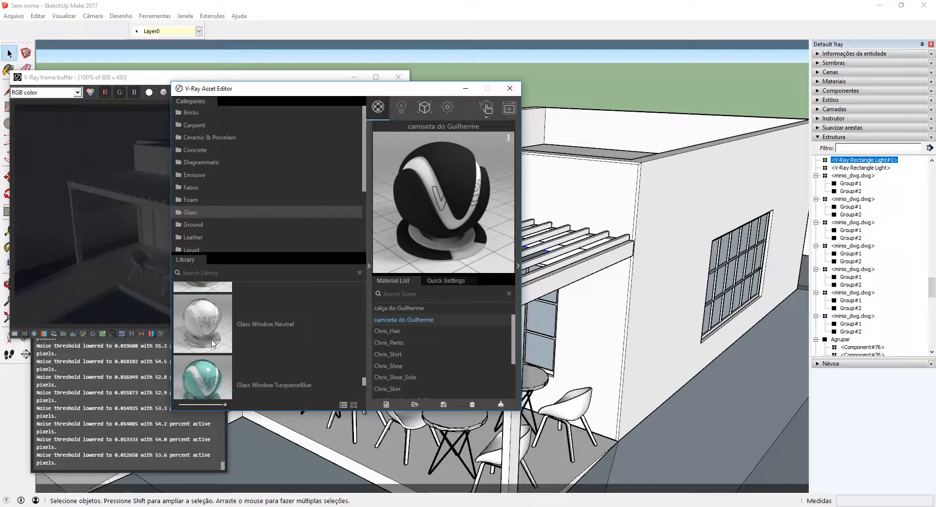
pyautogui.moveTo(214, 339); pyautogui.dragTo(420, 332)
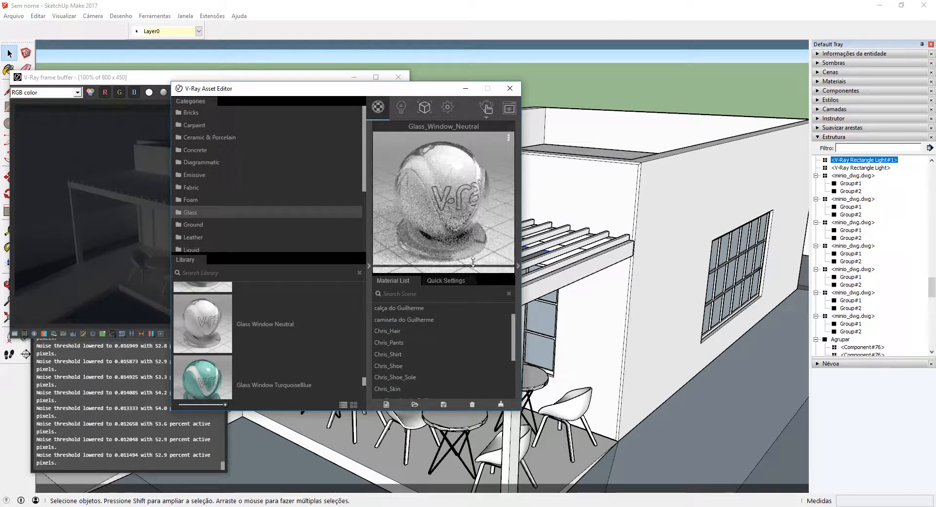
pyautogui.moveTo(470, 229); pyautogui.dragTo(472, 290)
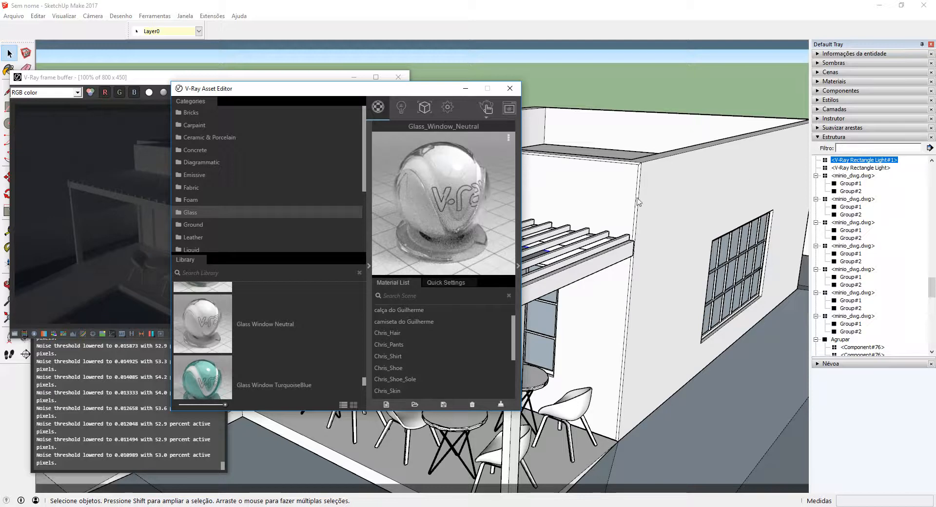
# - Show the scene's materials in SketchUp and set the opacity of Glass_Window_Neutral to 15
pyautogui.click(834, 82)
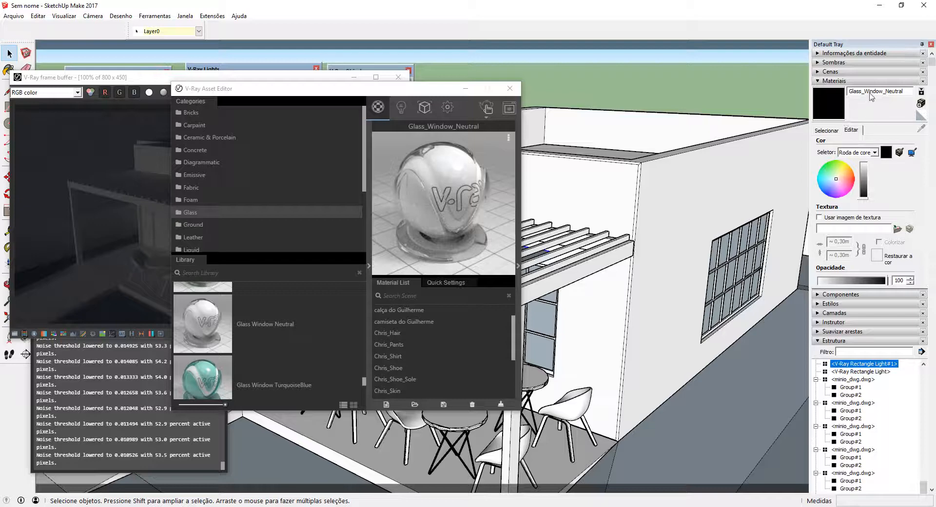
pyautogui.click(836, 130)
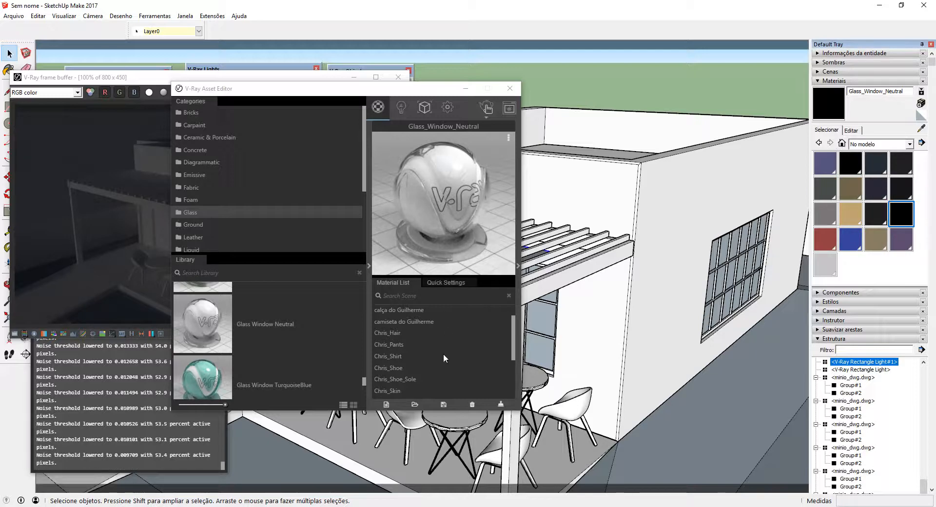
pyautogui.scroll(1, 511, 360)
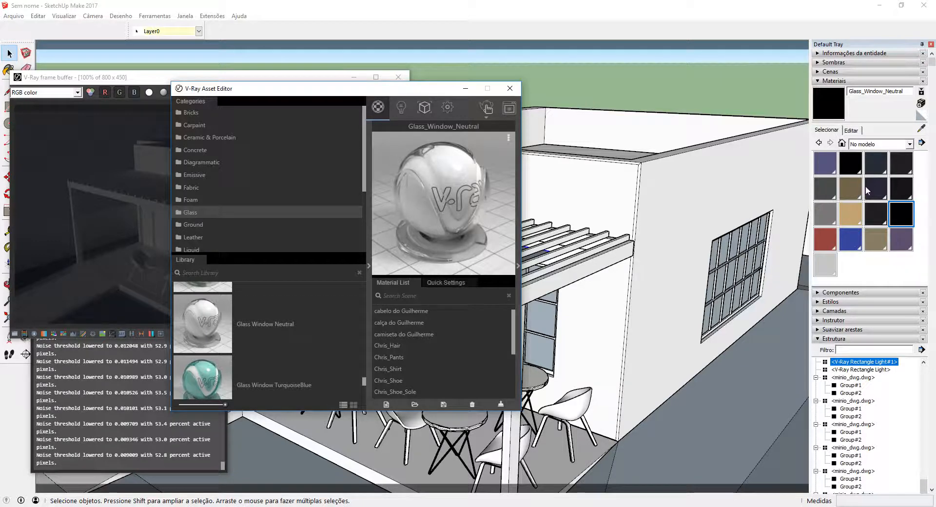
pyautogui.click(907, 223)
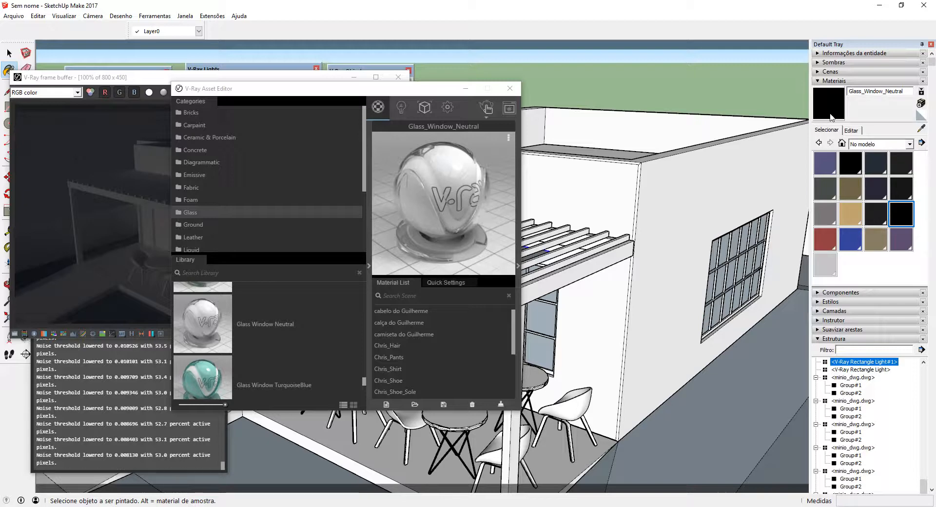
pyautogui.click(851, 130)
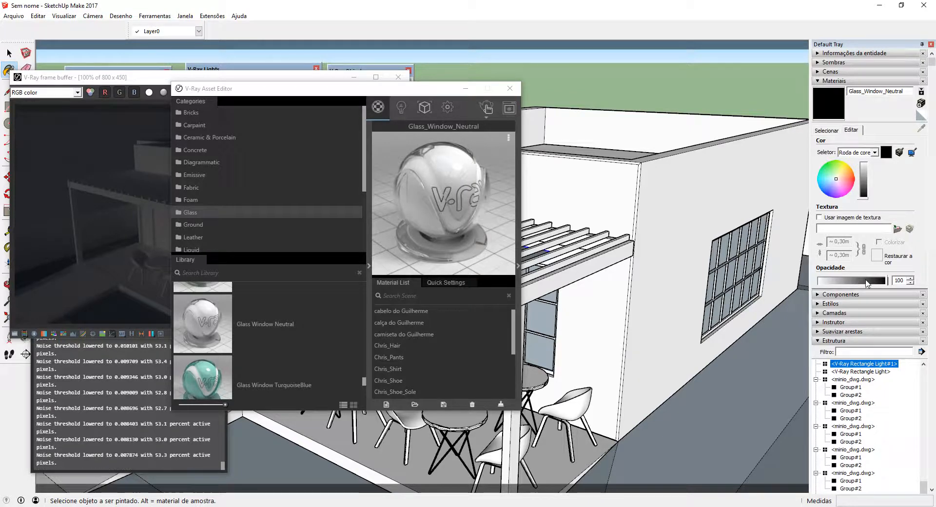
pyautogui.moveTo(883, 283); pyautogui.dragTo(822, 281)
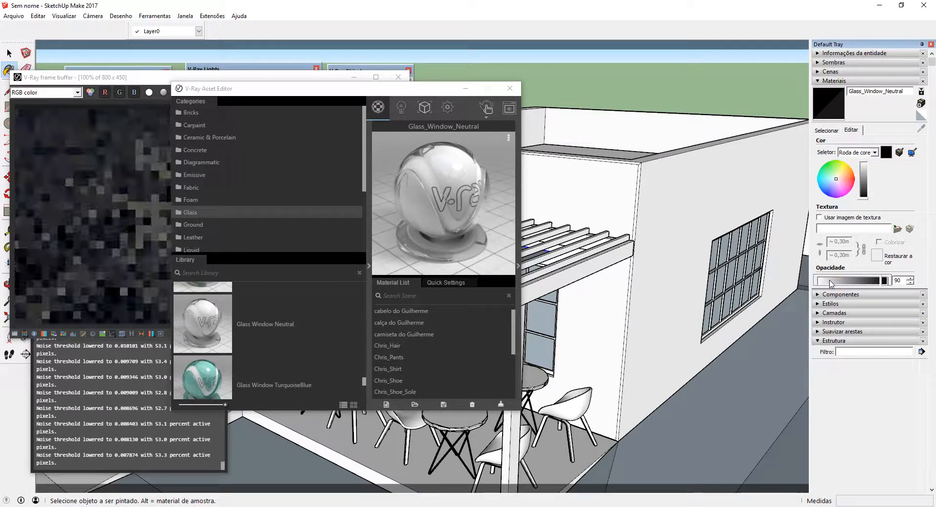
# - Stop the interactive render and close the V-Ray frame buffer and progress window
pyautogui.click(274, 78)
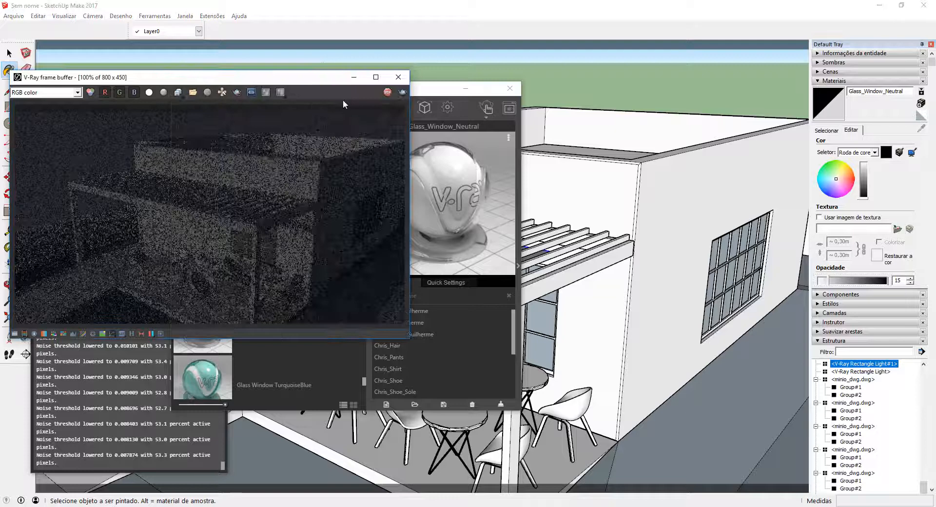
pyautogui.click(388, 94)
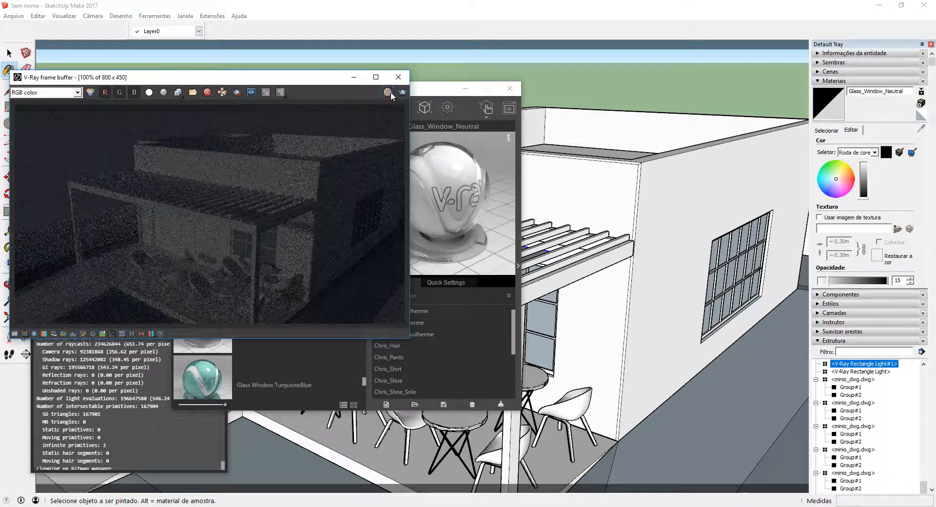
pyautogui.click(399, 77)
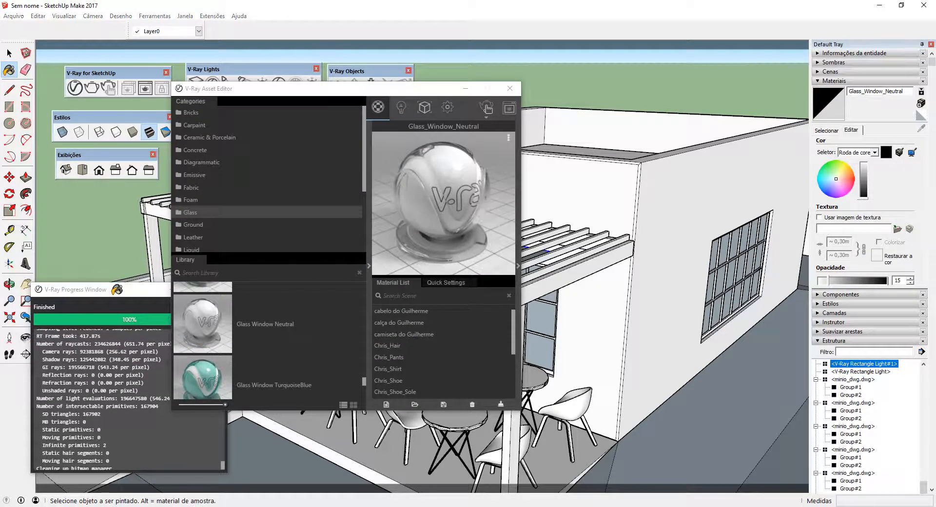
pyautogui.click(222, 290)
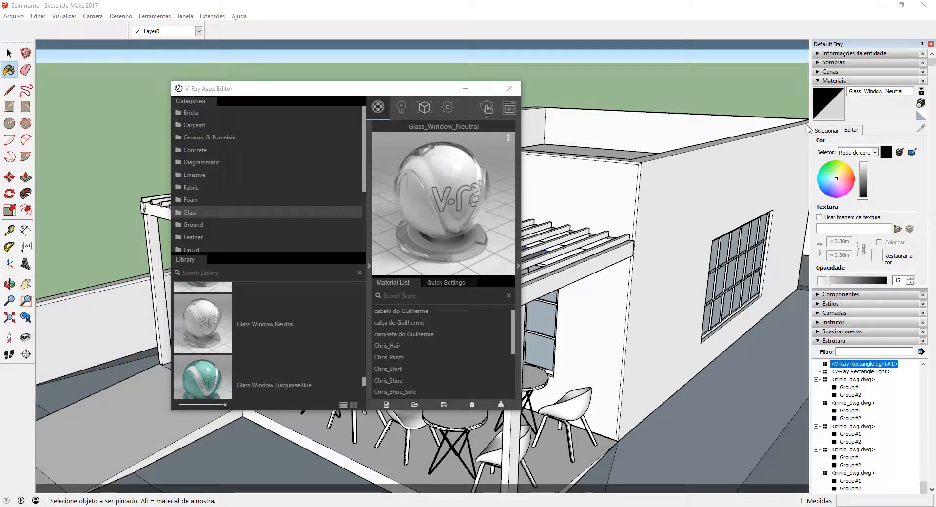
# - Locate the wide side window's group in the model and the Outliner, and open the group for editing
pyautogui.moveTo(710, 312); pyautogui.dragTo(529, 299, button='middle')
pyautogui.scroll(2, 687, 355)
pyautogui.moveTo(745, 390); pyautogui.dragTo(618, 374, button='middle')
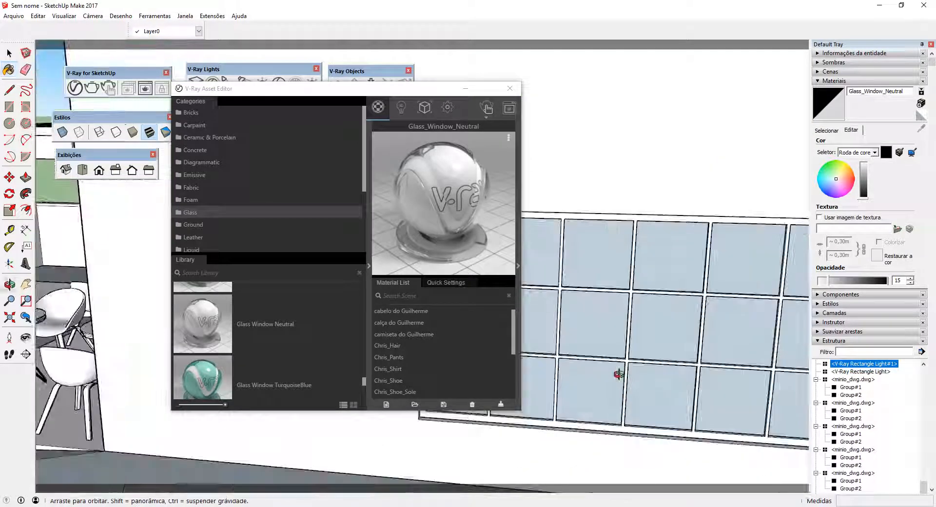
pyautogui.scroll(-1, 624, 368)
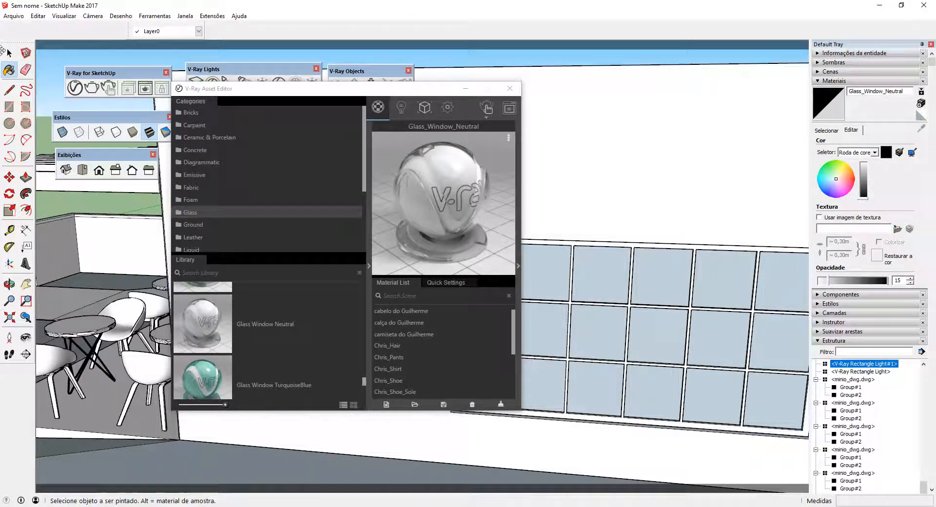
pyautogui.click(9, 53)
pyautogui.scroll(2, 601, 322)
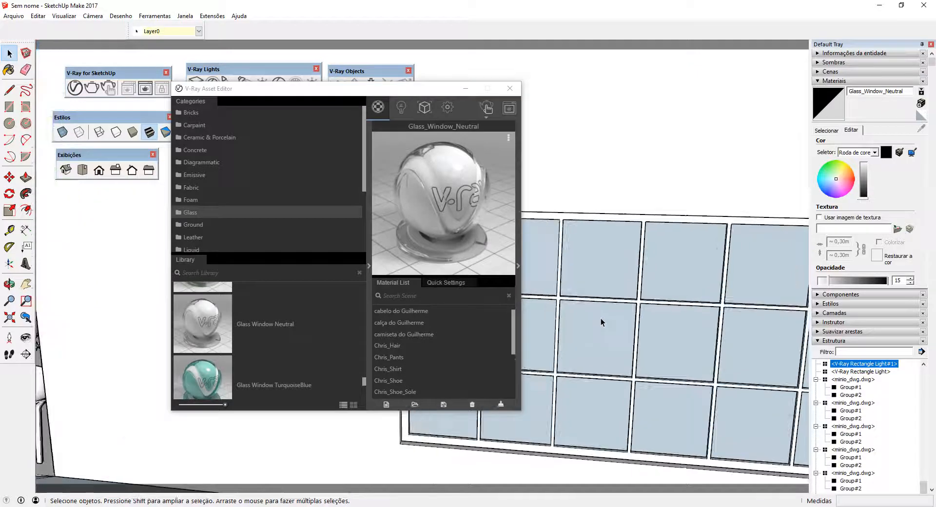
pyautogui.moveTo(606, 327); pyautogui.dragTo(750, 332, button='middle')
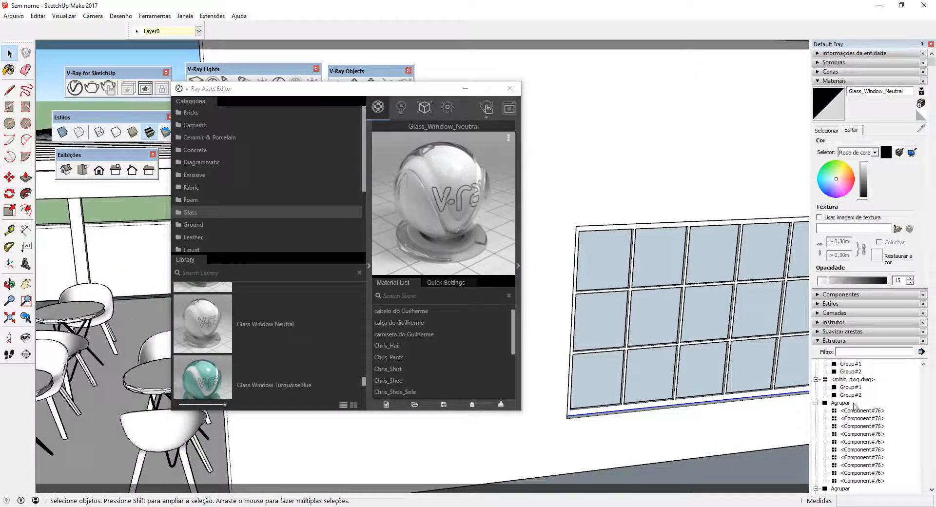
pyautogui.scroll(3, 865, 418)
pyautogui.scroll(-6, 864, 418)
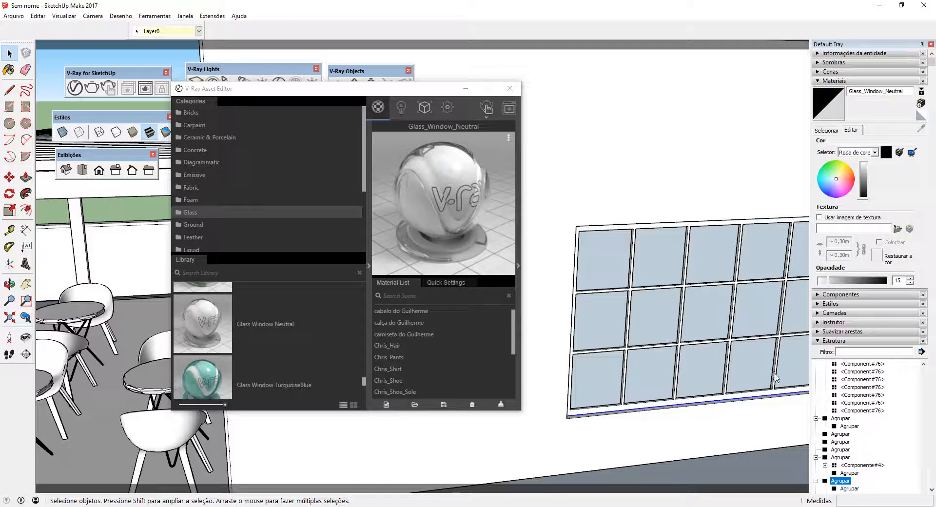
pyautogui.scroll(-2, 841, 431)
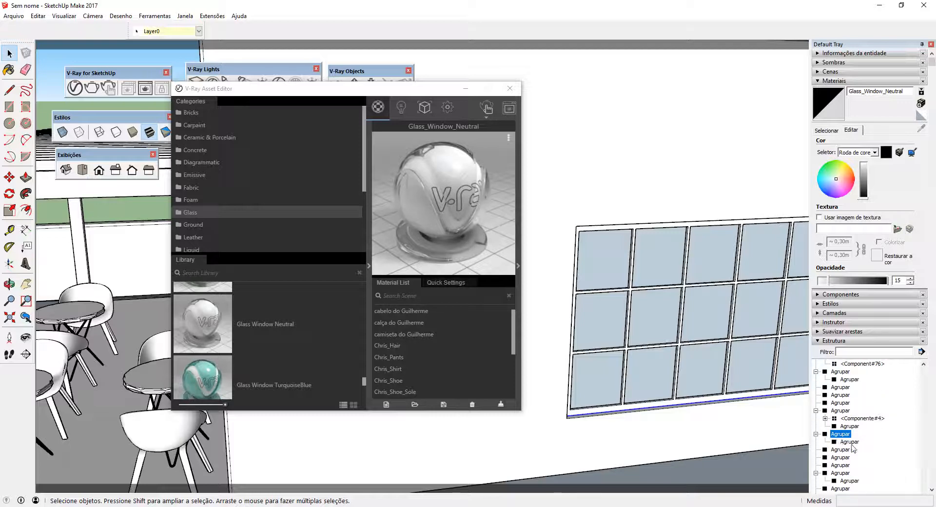
pyautogui.scroll(4, 720, 397)
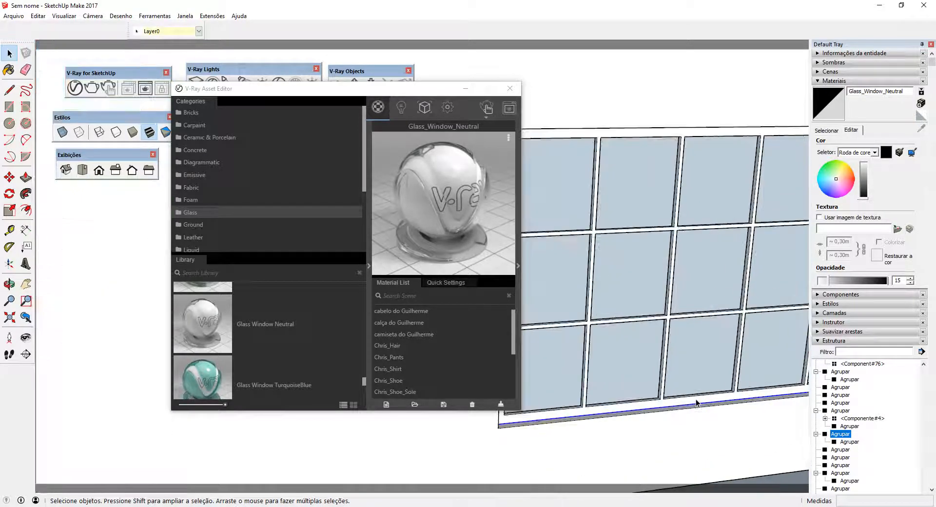
pyautogui.doubleClick(690, 383)
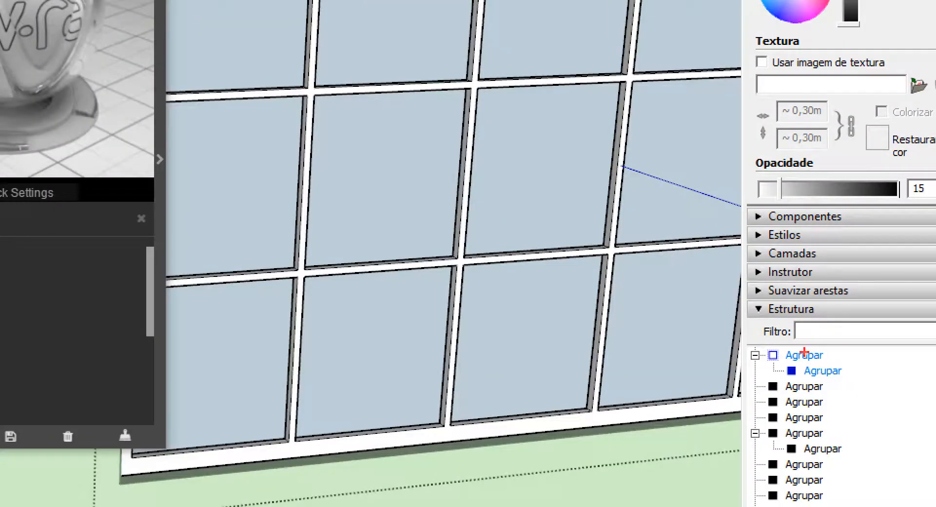
# - Select the nested group holding the window's glass panes and rename it "vidro" in the Outliner
pyautogui.moveTo(804, 343)
pyautogui.mouseDown()
pyautogui.moveTo(754, 350)
pyautogui.moveTo(768, 371)
pyautogui.moveTo(841, 360)
pyautogui.moveTo(804, 342)
pyautogui.moveTo(849, 385)
pyautogui.moveTo(825, 366)
pyautogui.mouseUp()
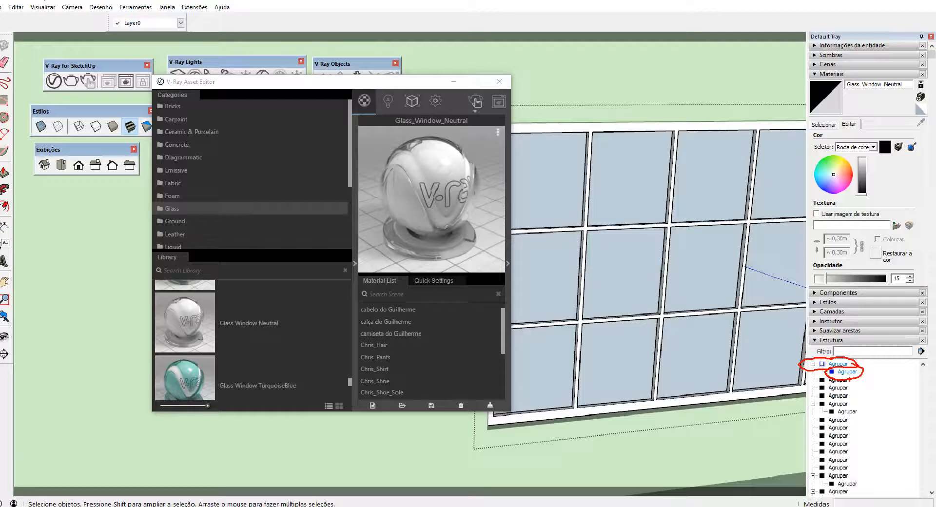
pyautogui.click(720, 344)
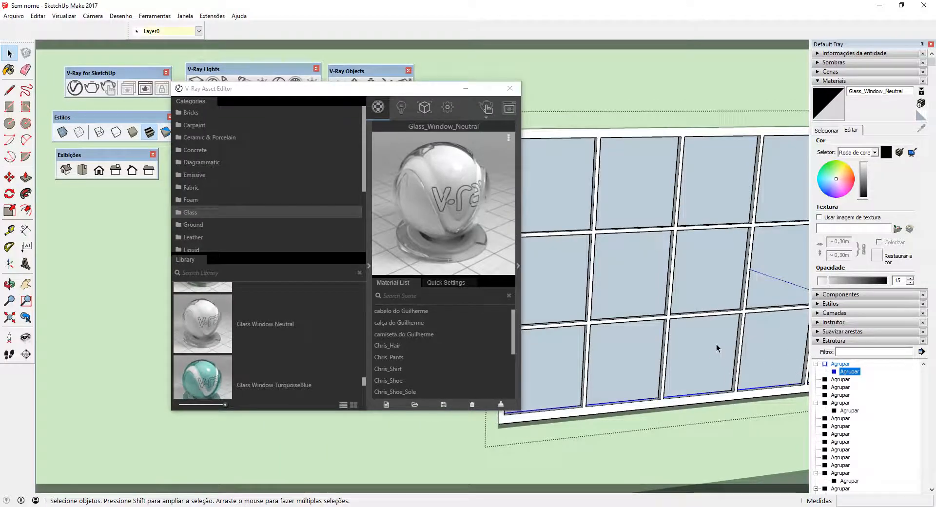
pyautogui.rightClick(846, 375)
pyautogui.click(857, 366)
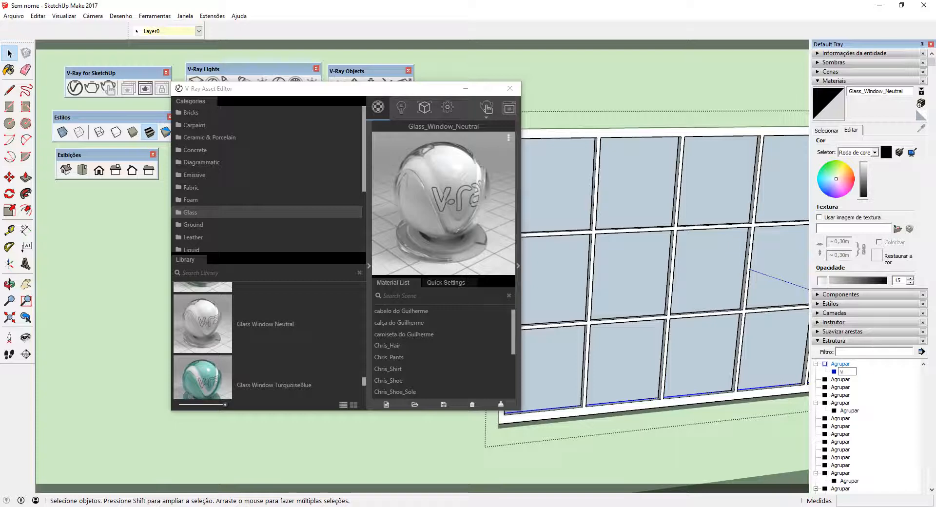
pyautogui.press('Return')
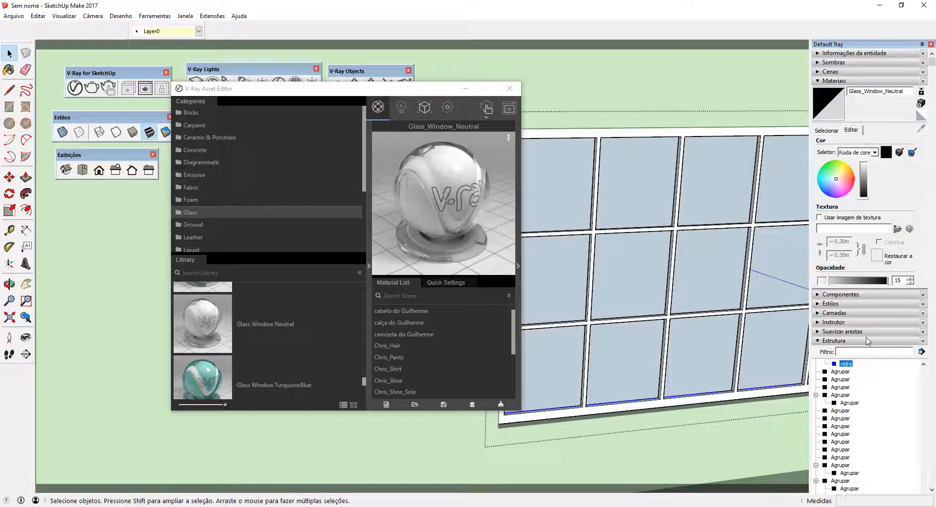
pyautogui.scroll(1, 883, 381)
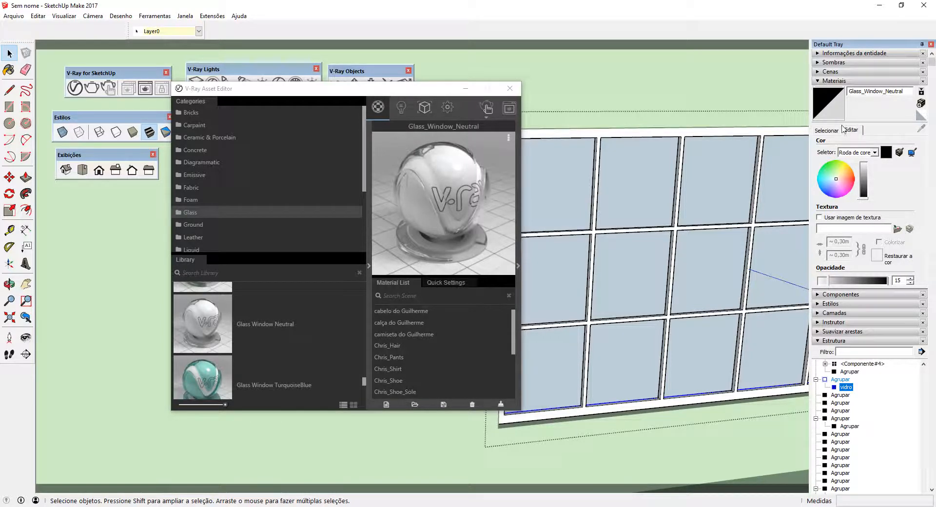
# - Paint the "vidro" group of the wide window with the Glass_Window_Neutral material
pyautogui.click(827, 130)
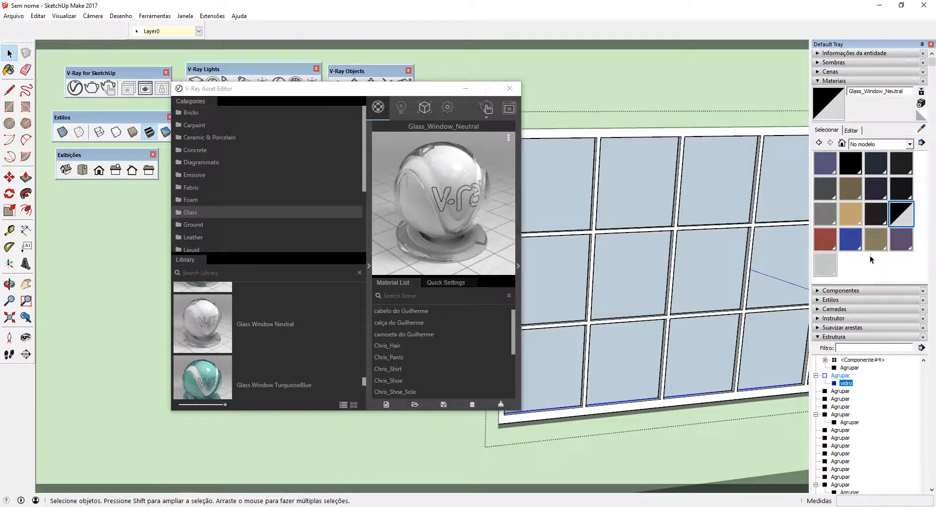
pyautogui.click(905, 224)
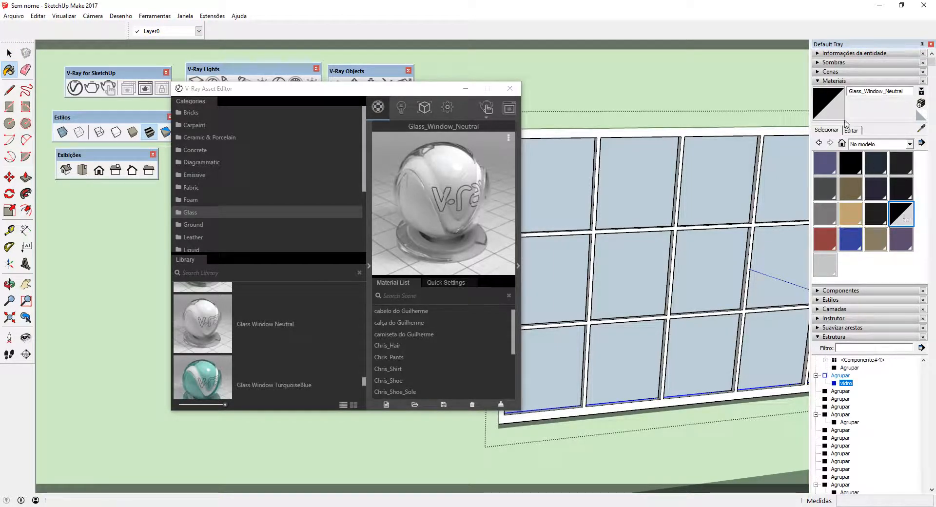
pyautogui.click(714, 270)
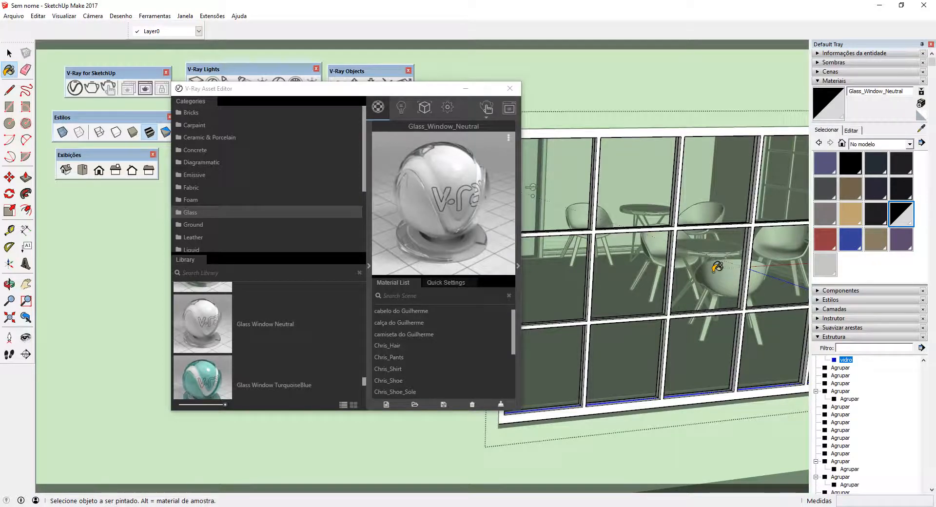
# - Open the adjacent wall's nearer window group for editing, select its nested glass group and paint it with Glass_Window_Neutral
pyautogui.moveTo(717, 267)
pyautogui.mouseDown(button='middle')
pyautogui.moveTo(604, 298)
pyautogui.moveTo(605, 343)
pyautogui.mouseUp(button='middle')
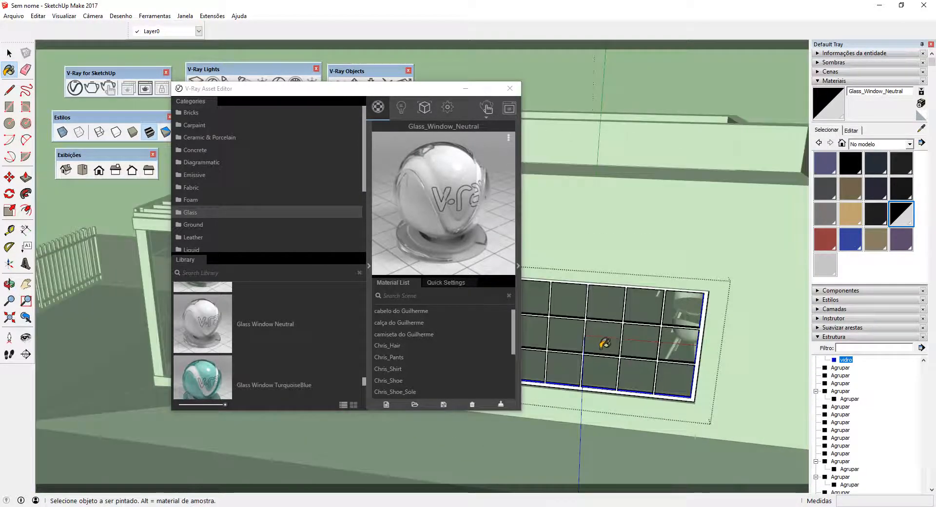
pyautogui.moveTo(710, 328)
pyautogui.mouseDown(button='middle')
pyautogui.moveTo(549, 314)
pyautogui.moveTo(554, 289)
pyautogui.moveTo(653, 278)
pyautogui.mouseUp(button='middle')
pyautogui.press('space')
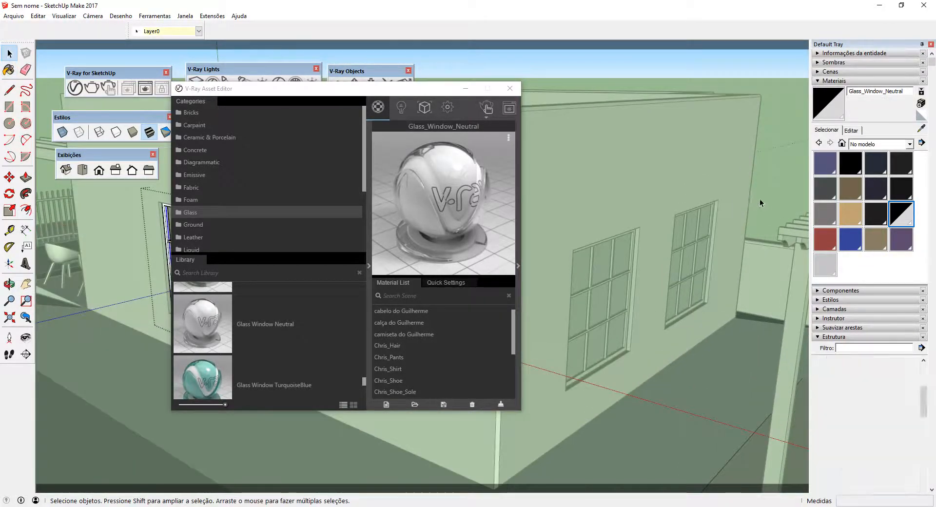
pyautogui.moveTo(759, 198); pyautogui.dragTo(587, 313, button='middle')
pyautogui.click(583, 314)
pyautogui.click(583, 314)
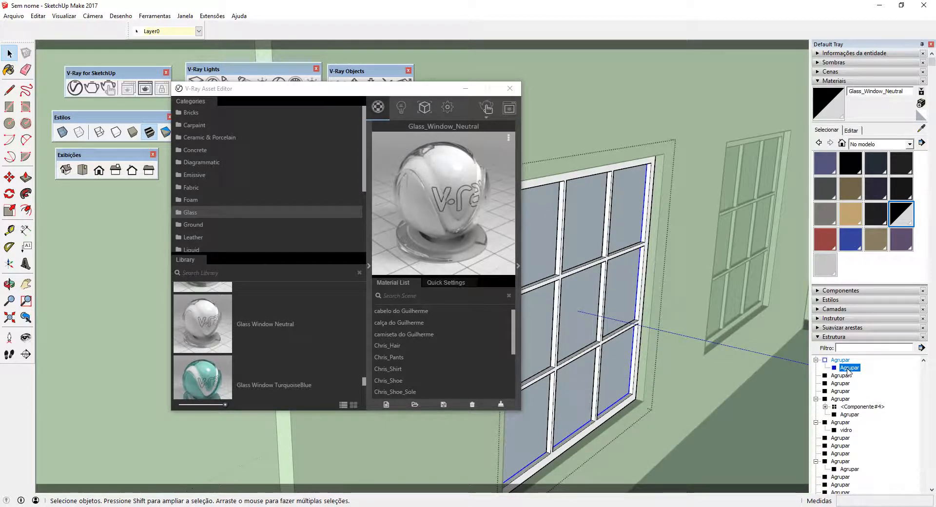
pyautogui.click(823, 117)
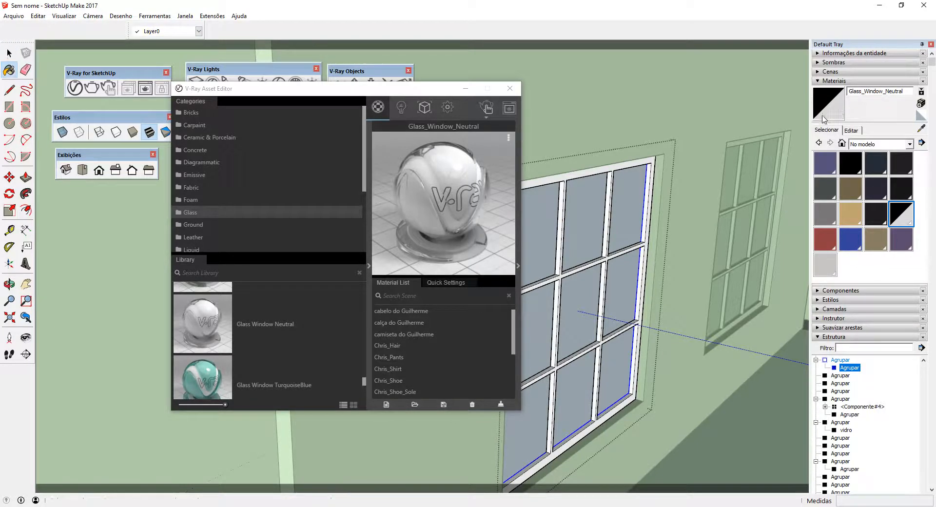
pyautogui.click(583, 303)
# - Open the next window's group, paint its nested glass panes with Glass_Window_Neutral, and exit group editing to an exterior corner view
pyautogui.moveTo(749, 308)
pyautogui.mouseDown(button='middle')
pyautogui.moveTo(675, 336)
pyautogui.moveTo(681, 312)
pyautogui.mouseUp(button='middle')
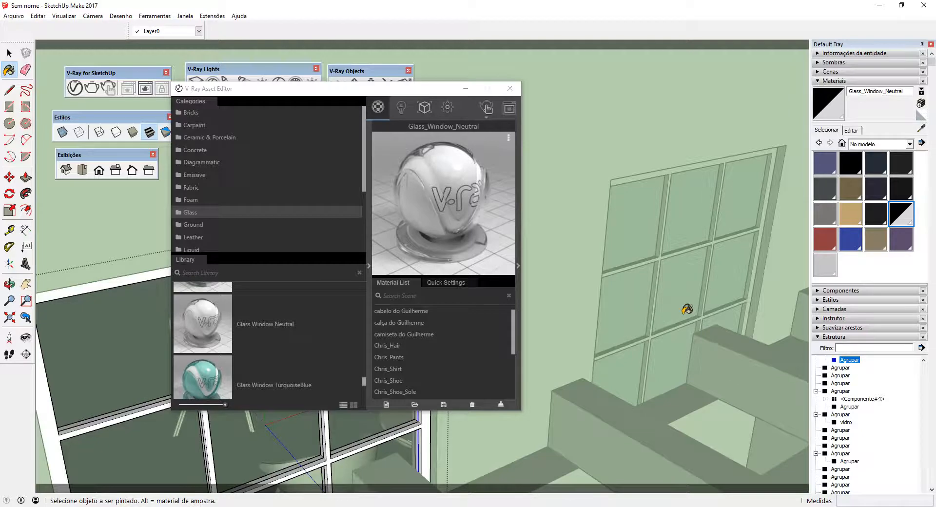
pyautogui.press('space')
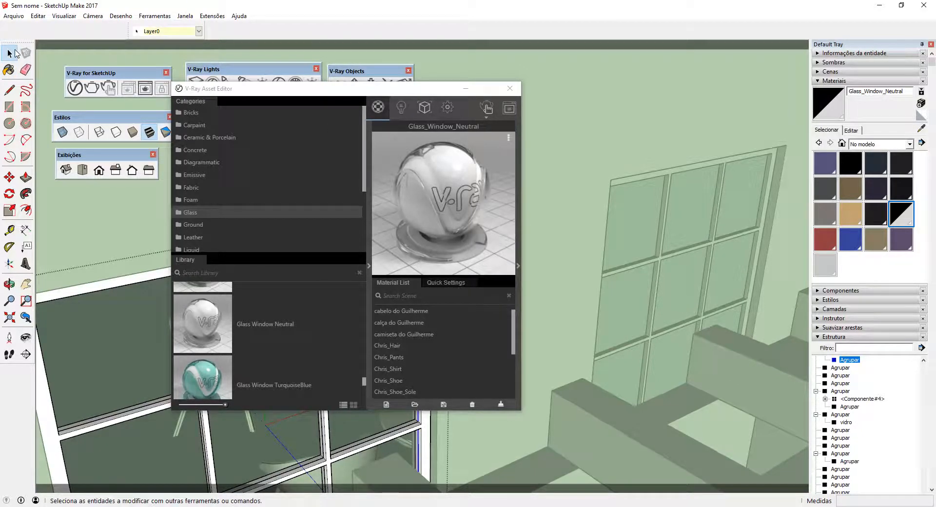
pyautogui.click(642, 209)
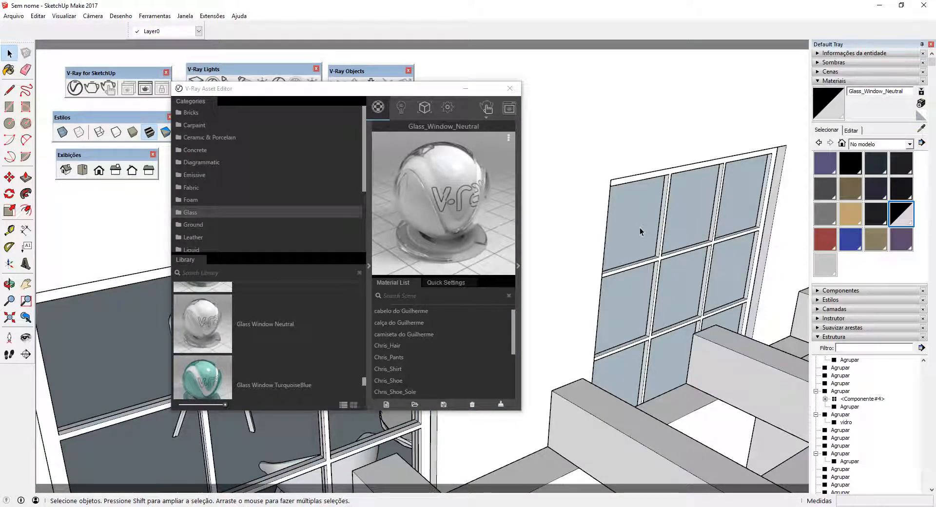
pyautogui.click(640, 227)
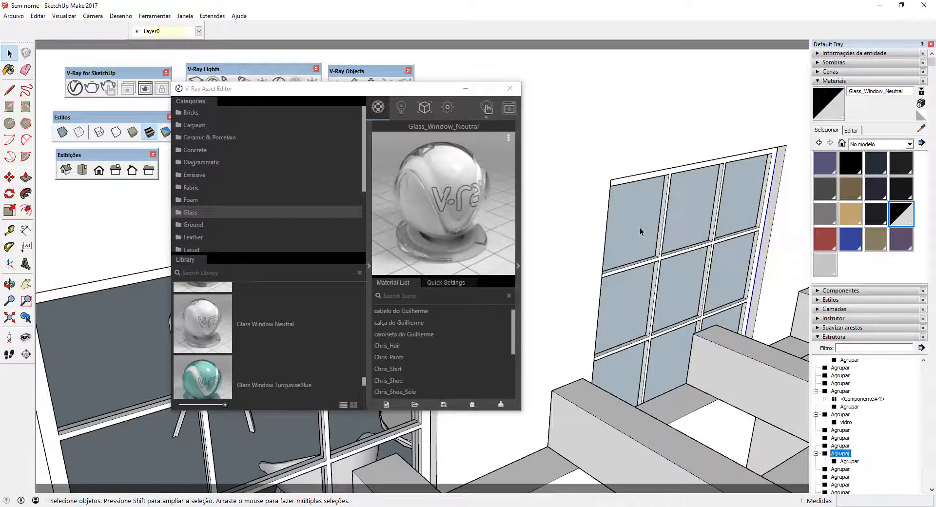
pyautogui.doubleClick(652, 249)
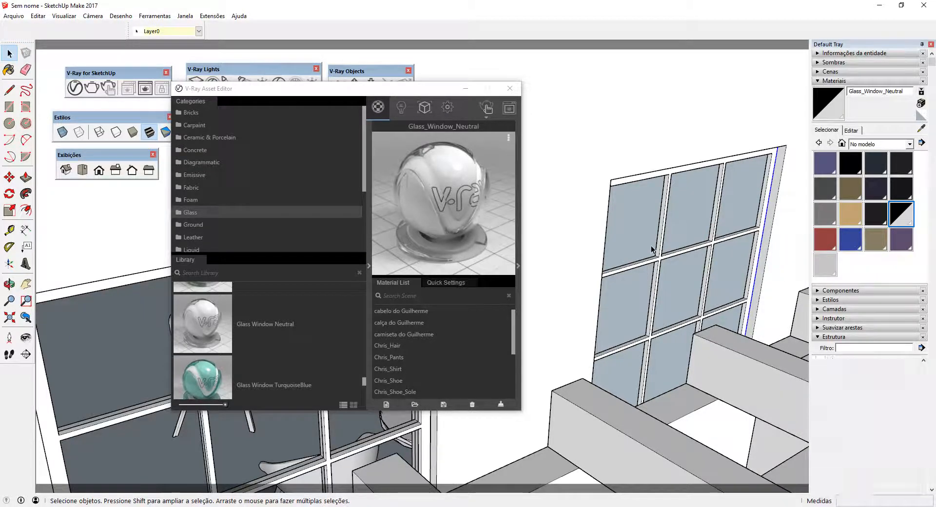
pyautogui.click(643, 234)
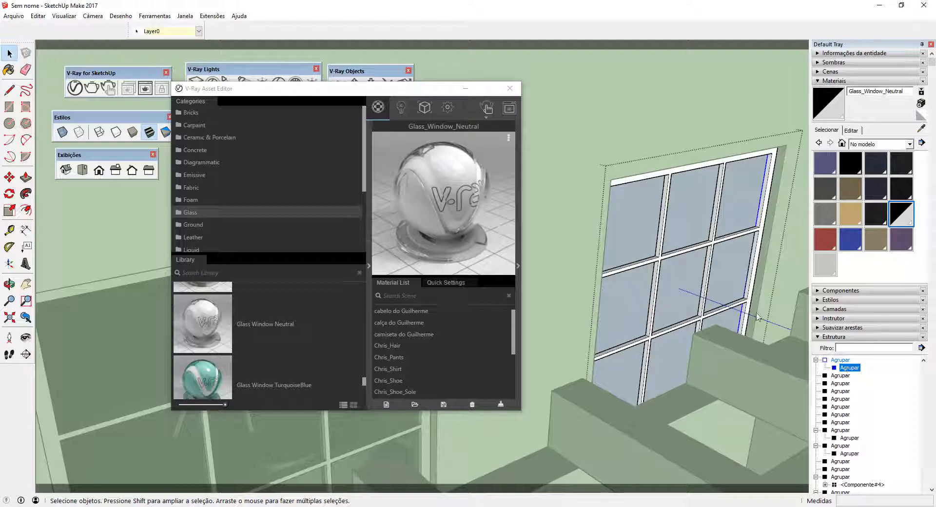
pyautogui.click(832, 114)
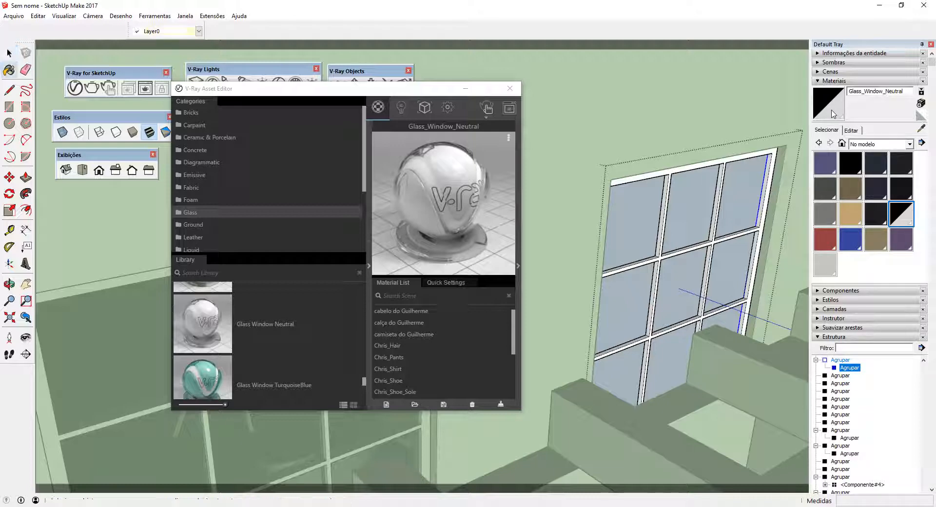
pyautogui.click(682, 224)
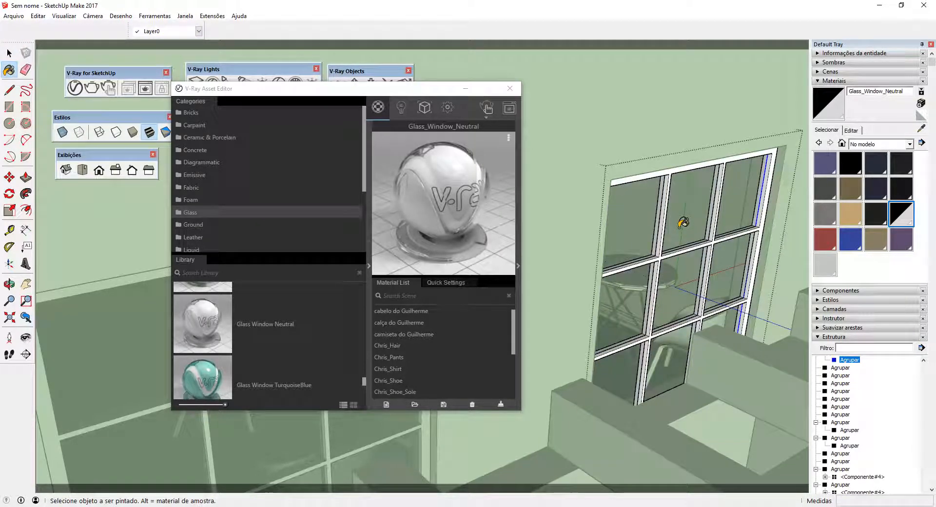
pyautogui.moveTo(673, 242)
pyautogui.mouseDown(button='middle')
pyautogui.moveTo(689, 247)
pyautogui.moveTo(675, 280)
pyautogui.moveTo(607, 355)
pyautogui.moveTo(763, 318)
pyautogui.moveTo(668, 337)
pyautogui.moveTo(747, 324)
pyautogui.moveTo(696, 305)
pyautogui.moveTo(589, 323)
pyautogui.moveTo(591, 341)
pyautogui.moveTo(585, 321)
pyautogui.mouseUp(button='middle')
pyautogui.press('space')
pyautogui.press('Escape')
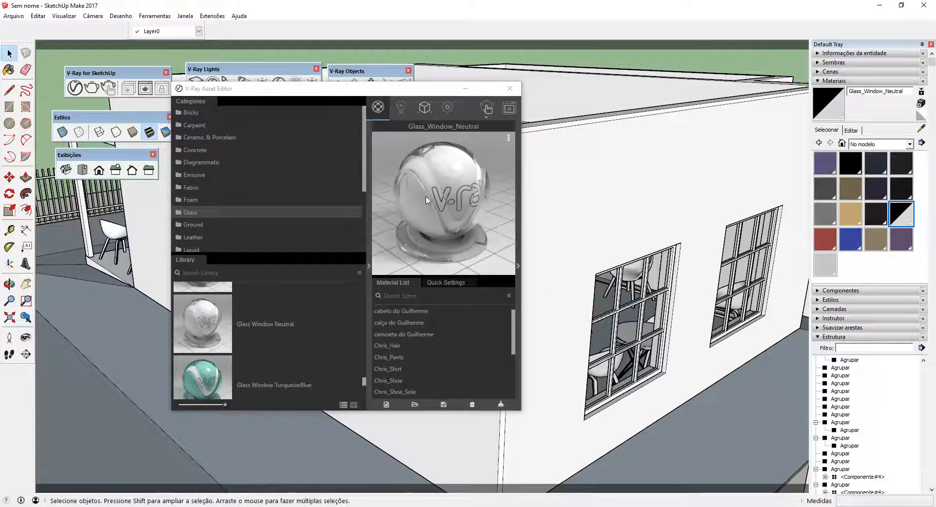
# - Enable V-Ray Rectangle Light1 and V-Ray Rectangle Light#1, and start the interactive render
pyautogui.click(401, 108)
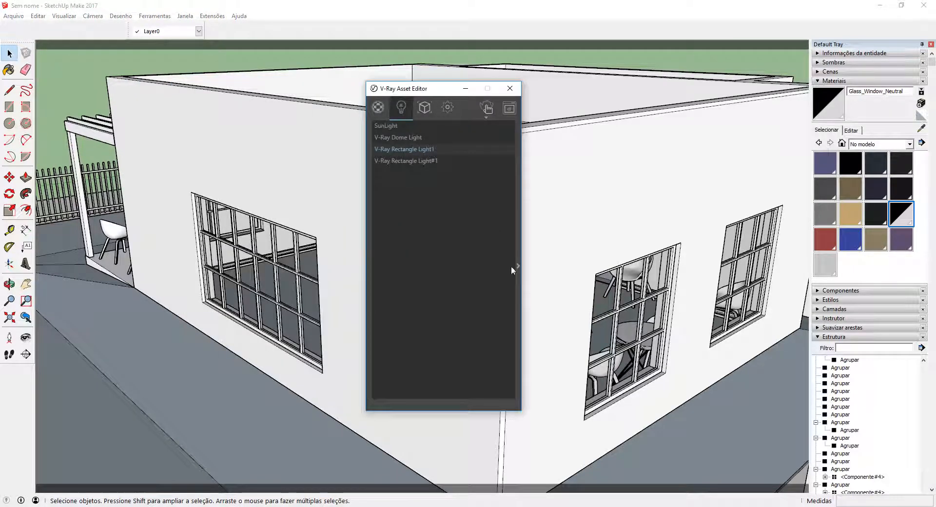
pyautogui.click(518, 266)
pyautogui.click(595, 131)
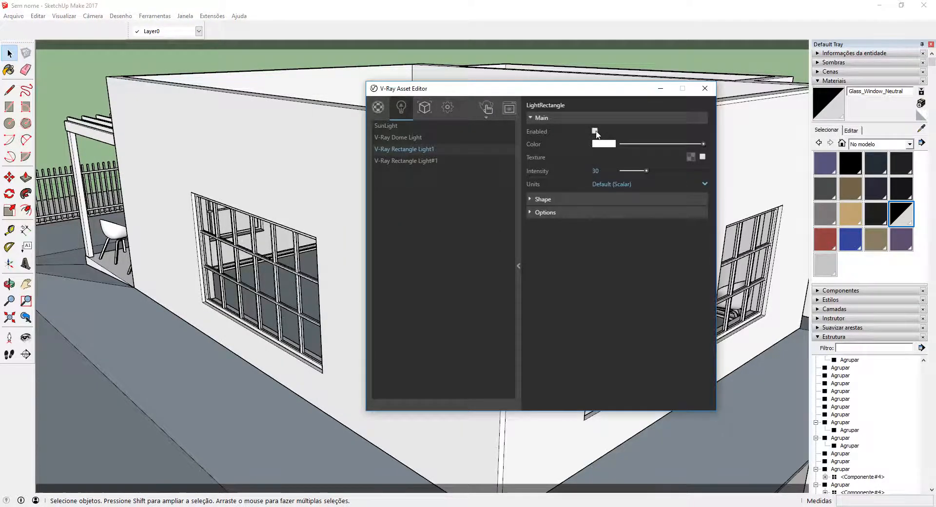
pyautogui.click(475, 160)
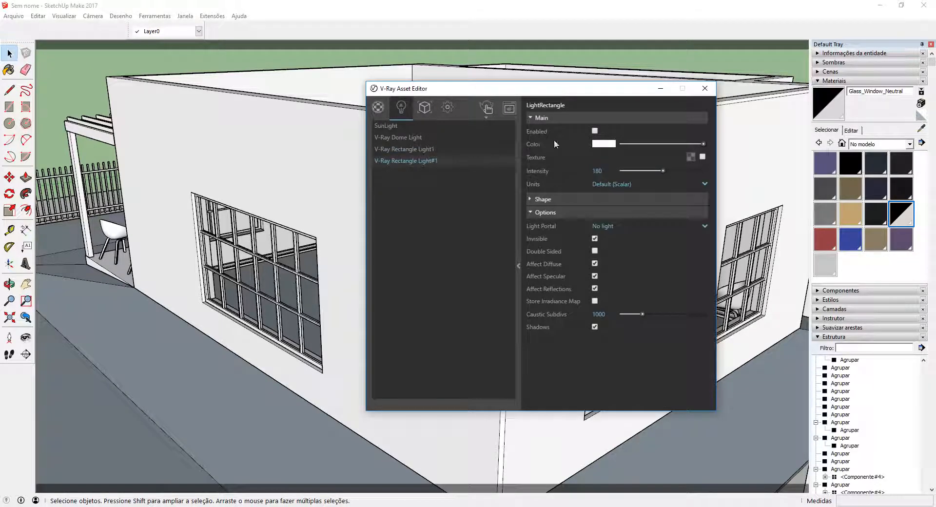
pyautogui.click(595, 131)
pyautogui.moveTo(593, 92); pyautogui.dragTo(636, 97)
pyautogui.click(536, 111)
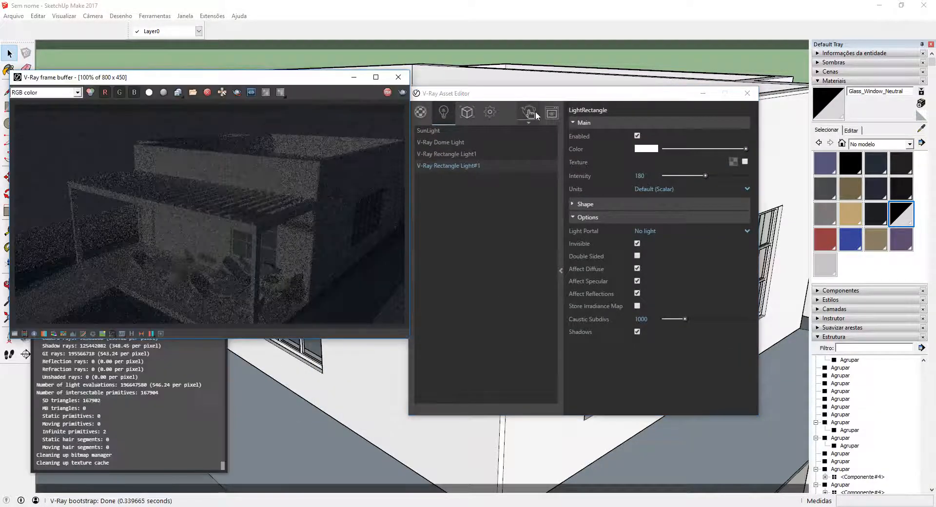
# - Check the enabled state and settings of the V-Ray Dome Light and the SunLight while the exterior view renders
pyautogui.click(451, 142)
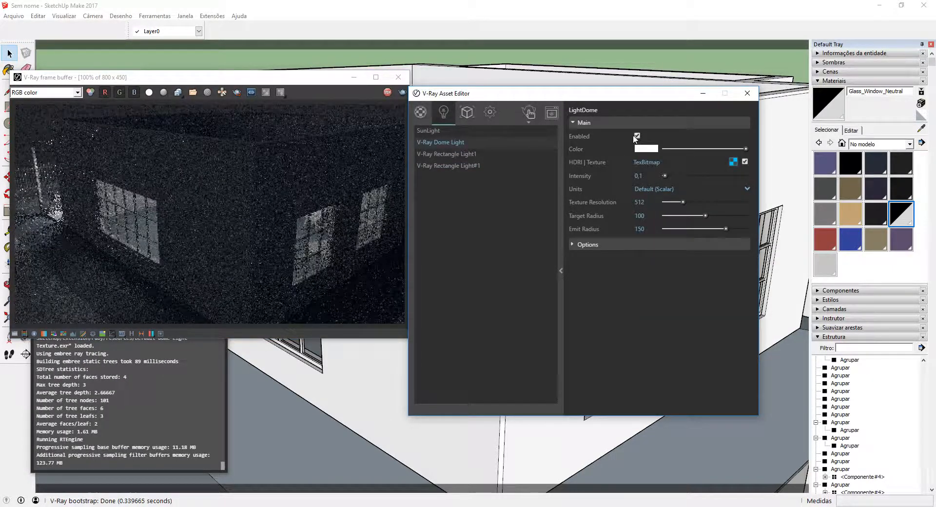
pyautogui.click(480, 131)
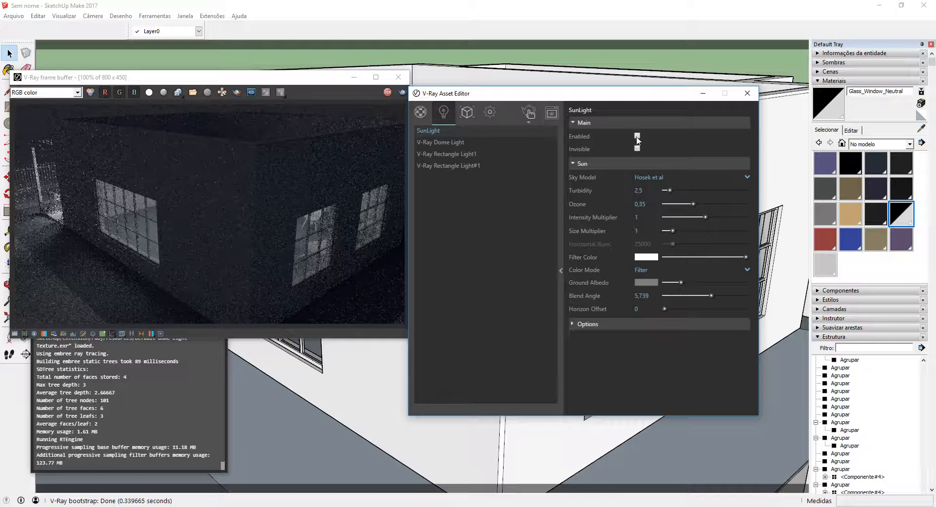
pyautogui.click(459, 142)
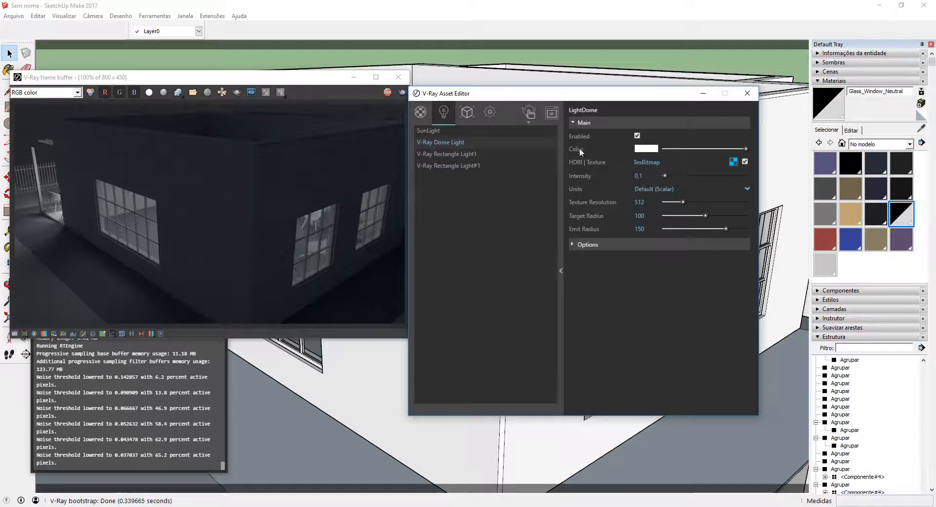
pyautogui.click(451, 132)
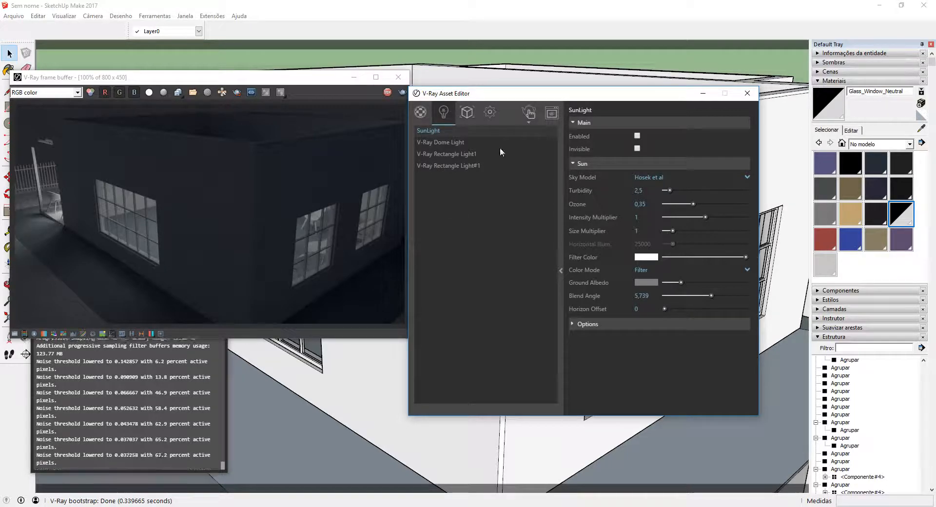
# - Arrange the V-Ray windows clear of the model and examine the lit windows in the render from different exterior angles
pyautogui.moveTo(505, 101); pyautogui.dragTo(615, 95)
pyautogui.moveTo(323, 79); pyautogui.dragTo(384, 64)
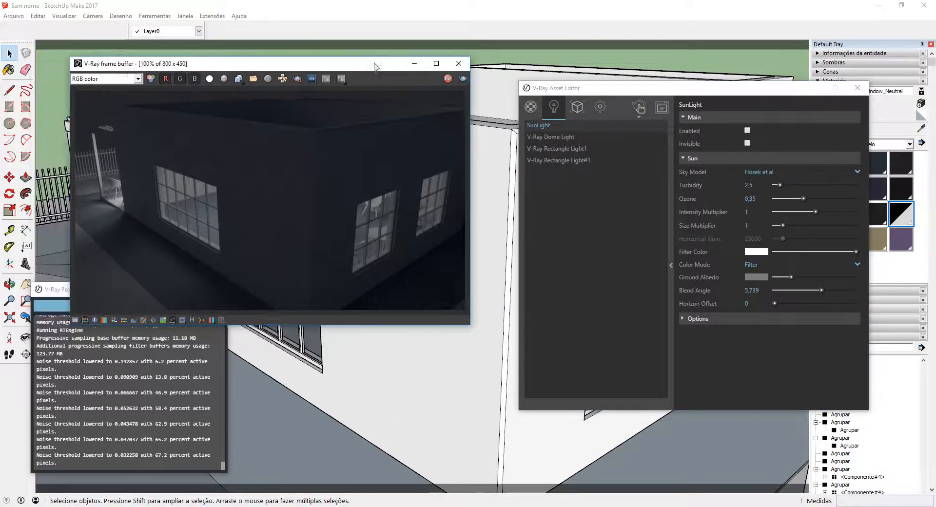
pyautogui.moveTo(382, 403); pyautogui.dragTo(328, 357, button='middle')
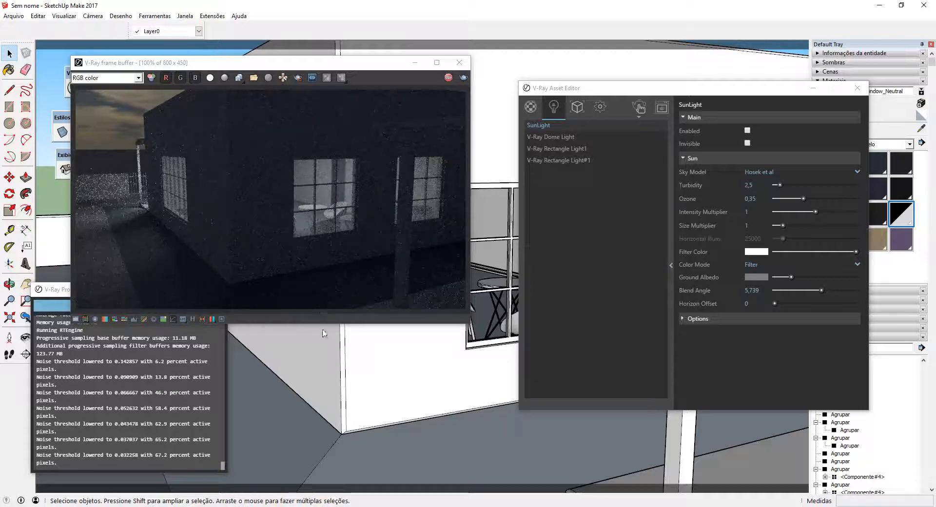
pyautogui.moveTo(306, 391)
pyautogui.mouseDown(button='middle')
pyautogui.moveTo(309, 418)
pyautogui.moveTo(369, 440)
pyautogui.moveTo(549, 445)
pyautogui.moveTo(409, 403)
pyautogui.moveTo(493, 432)
pyautogui.moveTo(490, 398)
pyautogui.moveTo(435, 400)
pyautogui.mouseUp(button='middle')
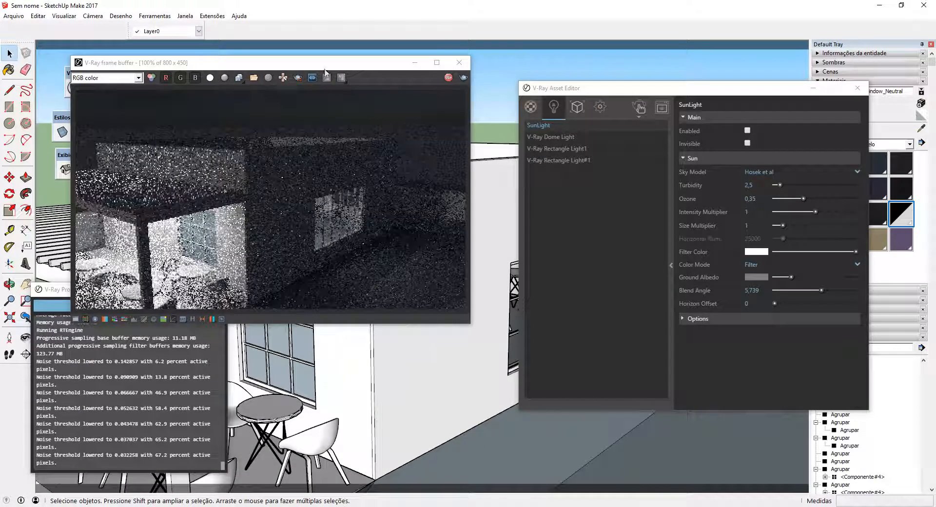
pyautogui.moveTo(325, 70); pyautogui.dragTo(774, 151)
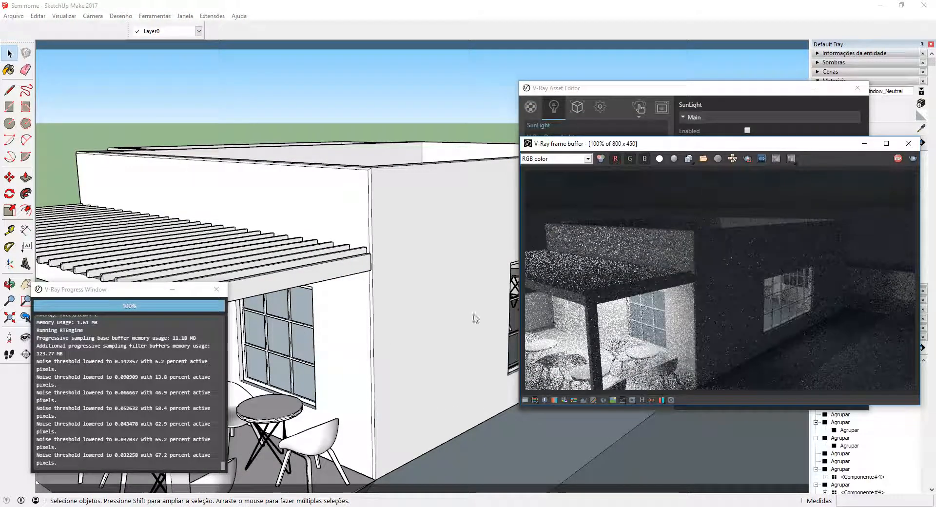
pyautogui.middleClick(188, 96)
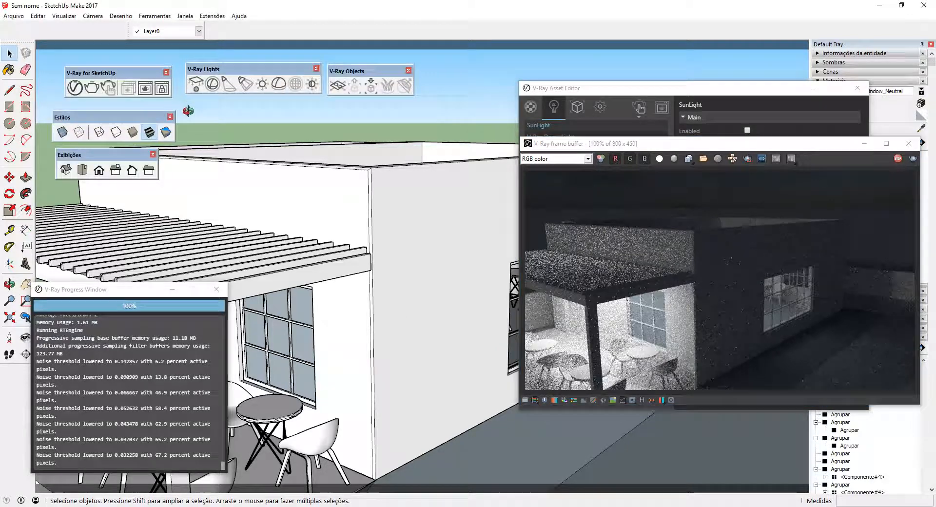
# - Switch the model to wireframe display and bring the camera inside the room facing the tables, chairs and windows
pyautogui.moveTo(97, 117); pyautogui.dragTo(106, 107)
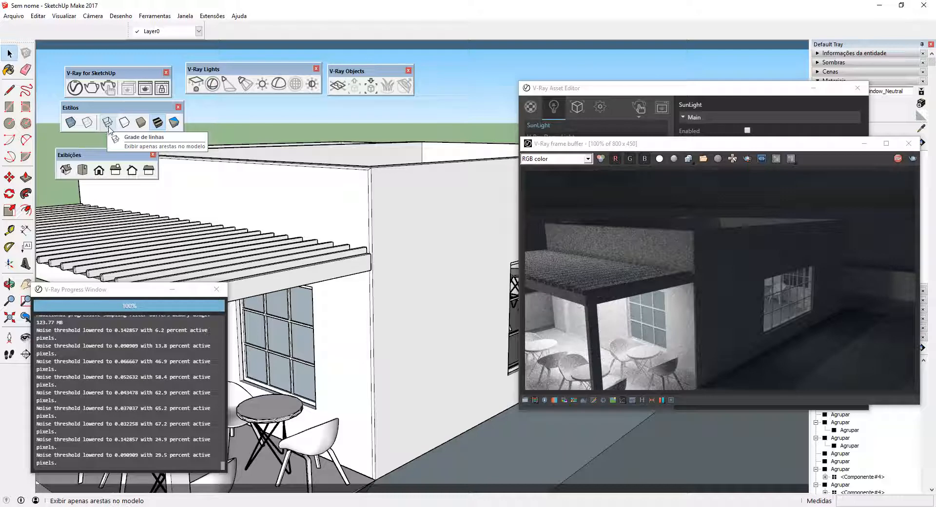
pyautogui.click(109, 127)
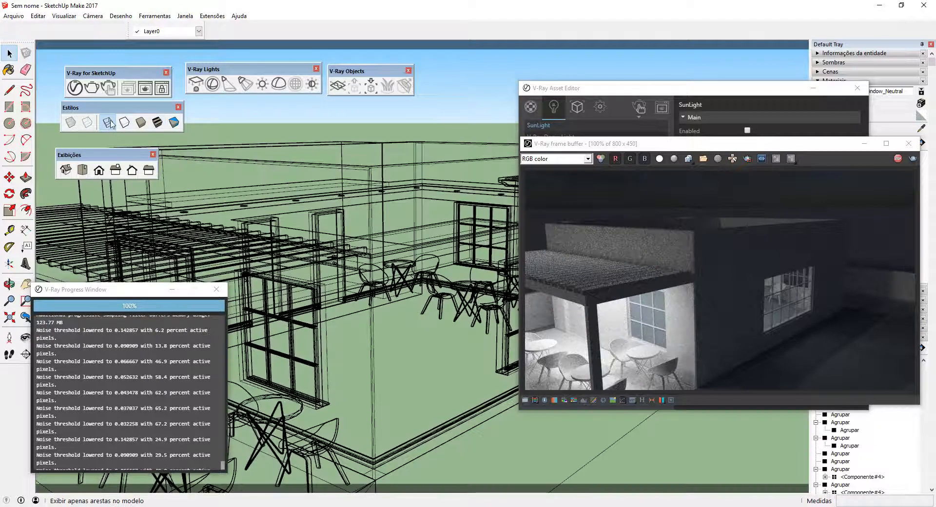
pyautogui.scroll(6, 440, 286)
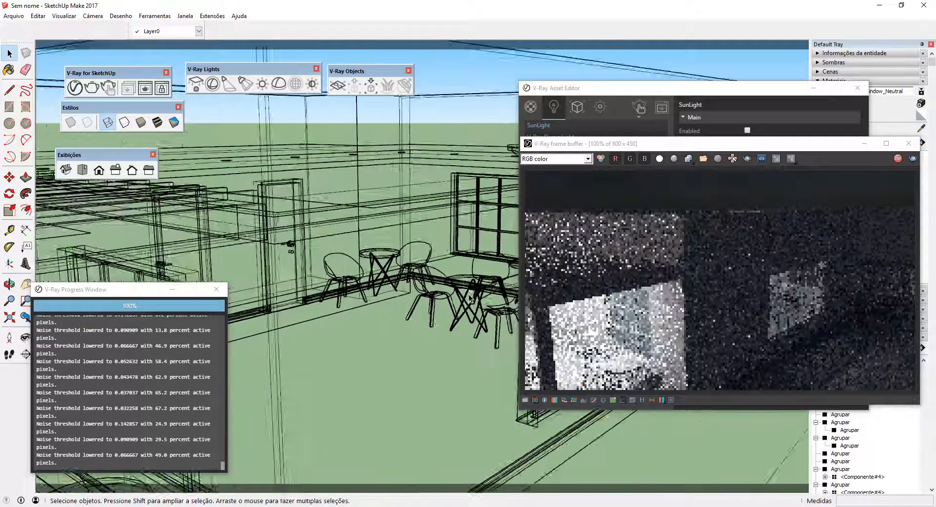
pyautogui.scroll(4, 466, 295)
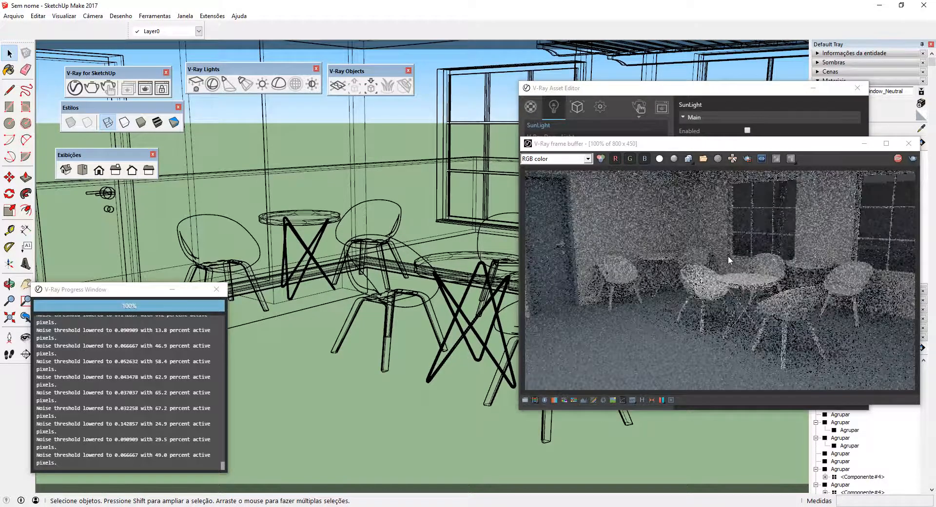
pyautogui.scroll(2, 439, 285)
pyautogui.moveTo(438, 285); pyautogui.dragTo(457, 281, button='middle')
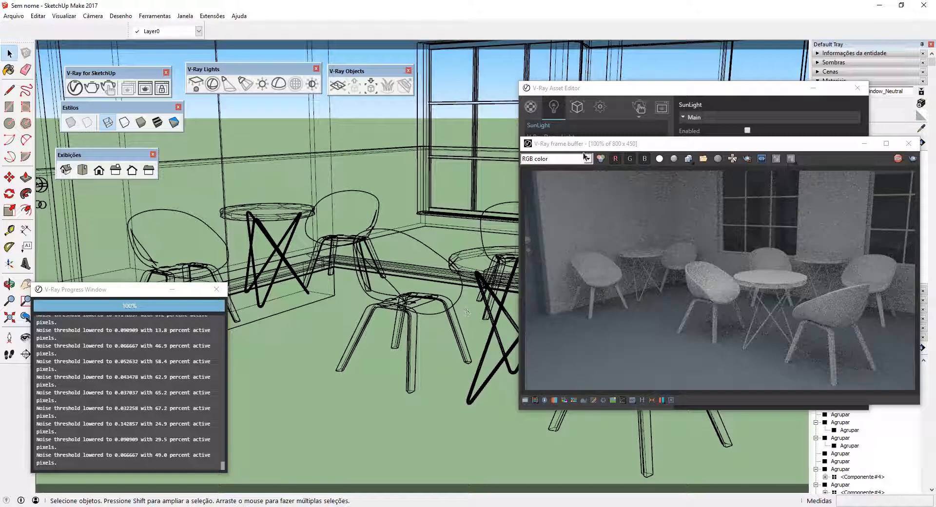
# - Disable V-Ray Rectangle Light1 and V-Ray Rectangle Light#1, and open the V-Ray Dome Light settings
pyautogui.moveTo(609, 88); pyautogui.dragTo(250, 75)
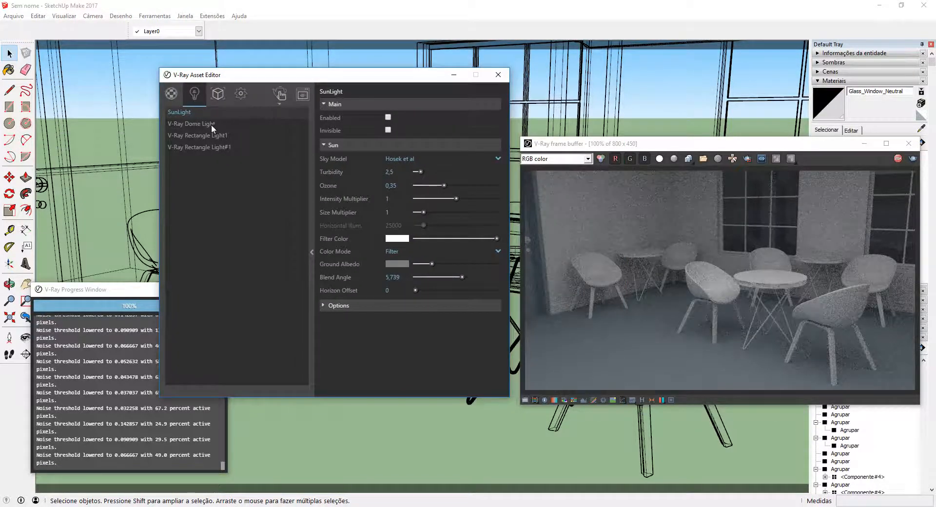
pyautogui.click(217, 139)
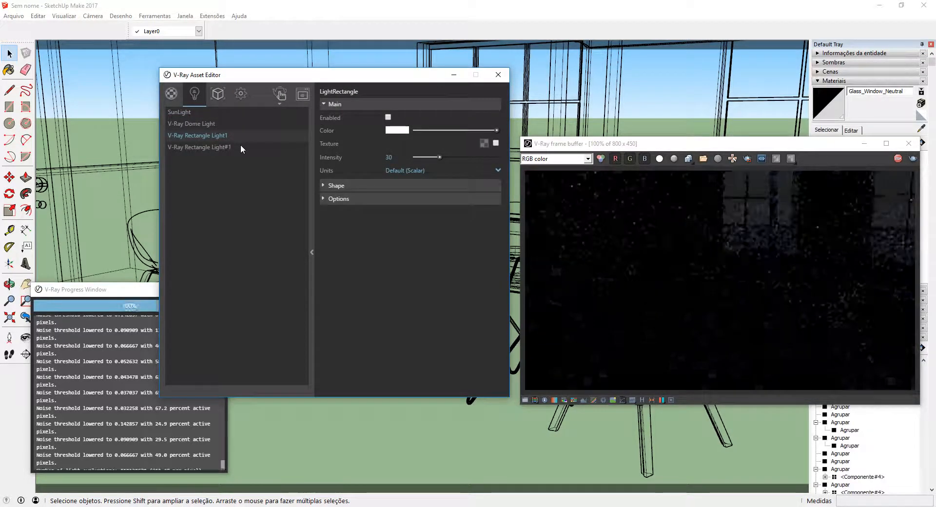
pyautogui.click(241, 146)
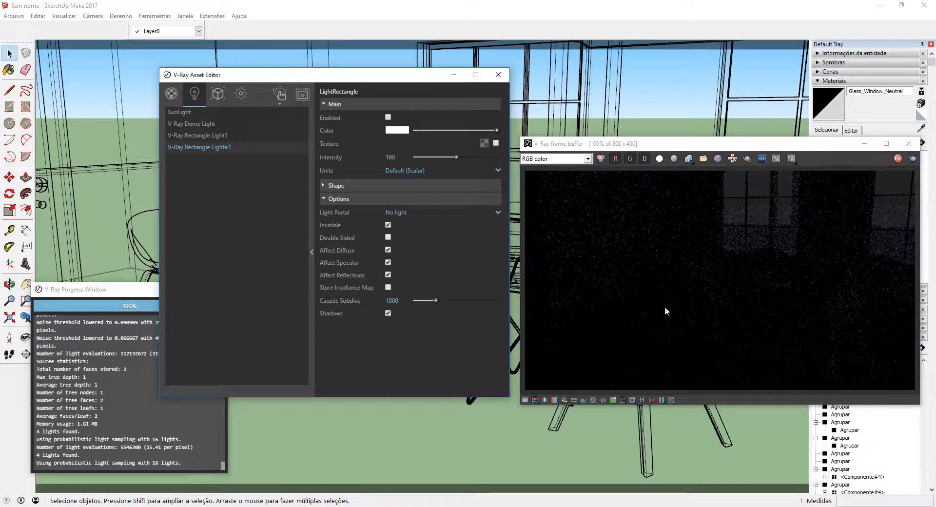
pyautogui.click(205, 124)
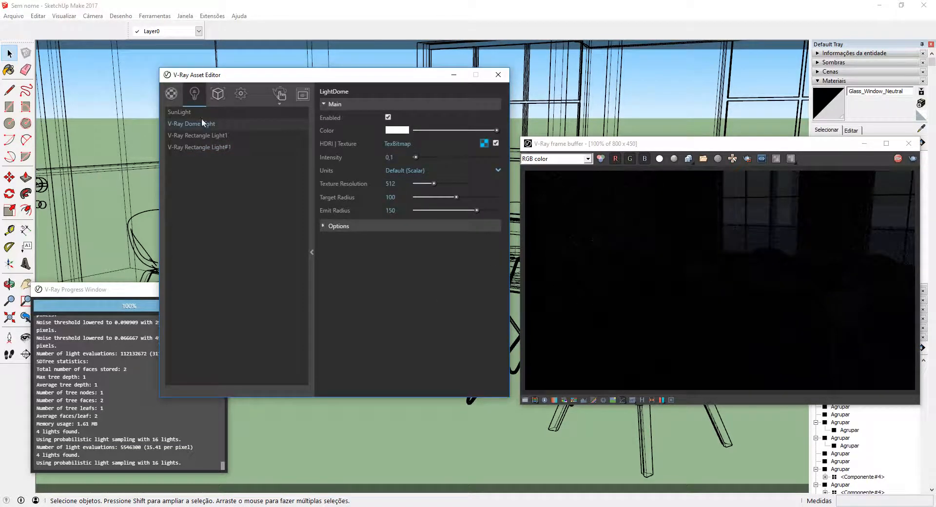
# - Enable the SunLight and disable the V-Ray Dome Light, then reopen the SunLight settings
pyautogui.click(199, 114)
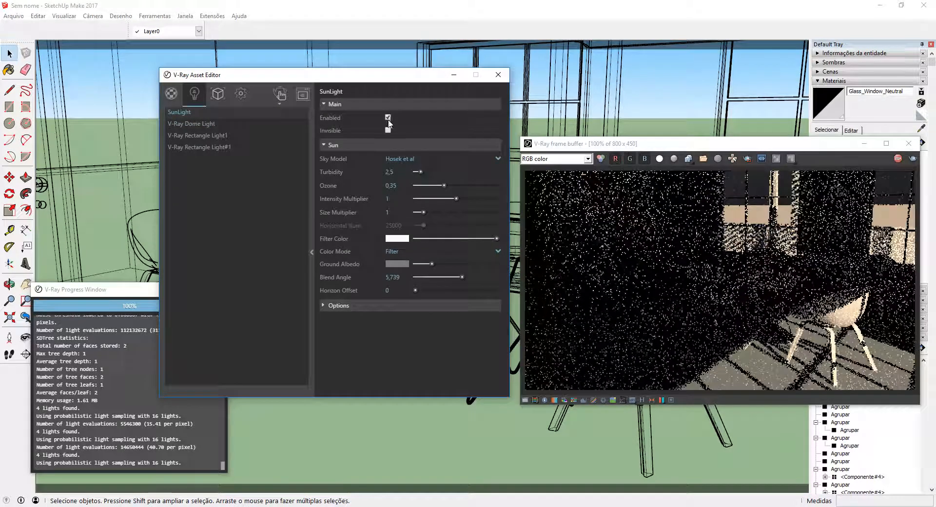
pyautogui.click(248, 125)
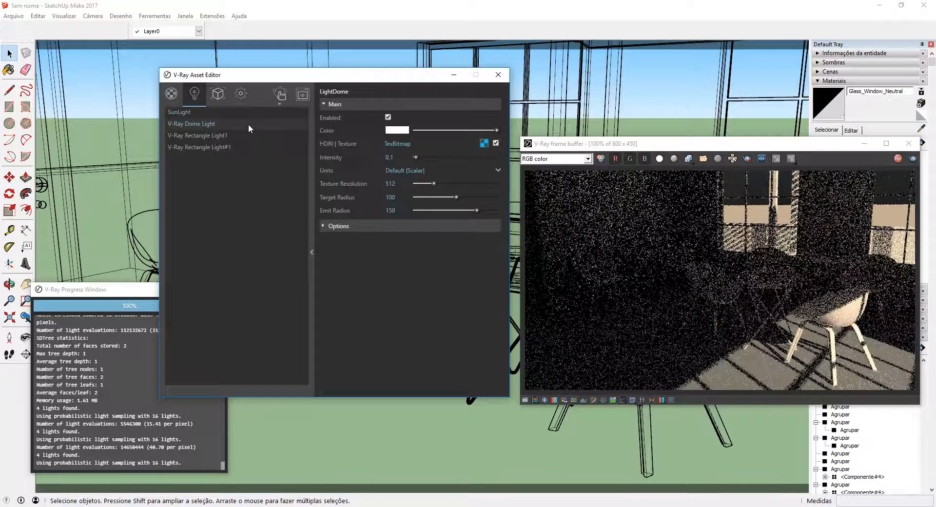
pyautogui.click(388, 117)
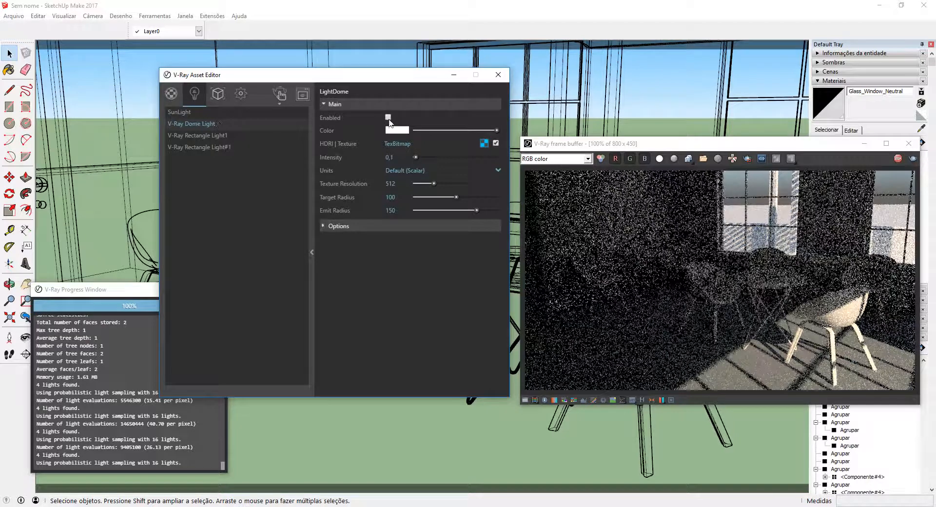
pyautogui.click(236, 115)
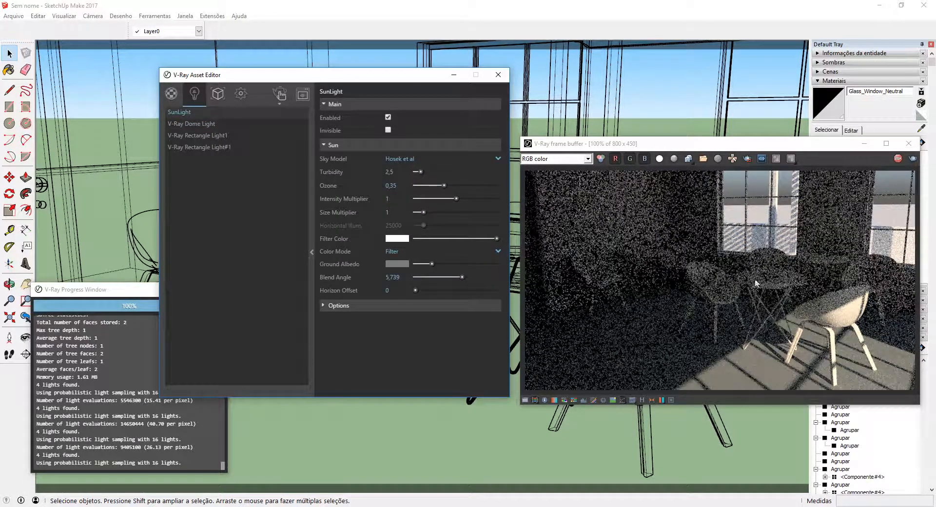
# - Arrange the V-Ray windows to keep the interior render visible and open the shadow settings
pyautogui.moveTo(664, 147); pyautogui.dragTo(278, 89)
pyautogui.moveTo(678, 259); pyautogui.dragTo(732, 251, button='middle')
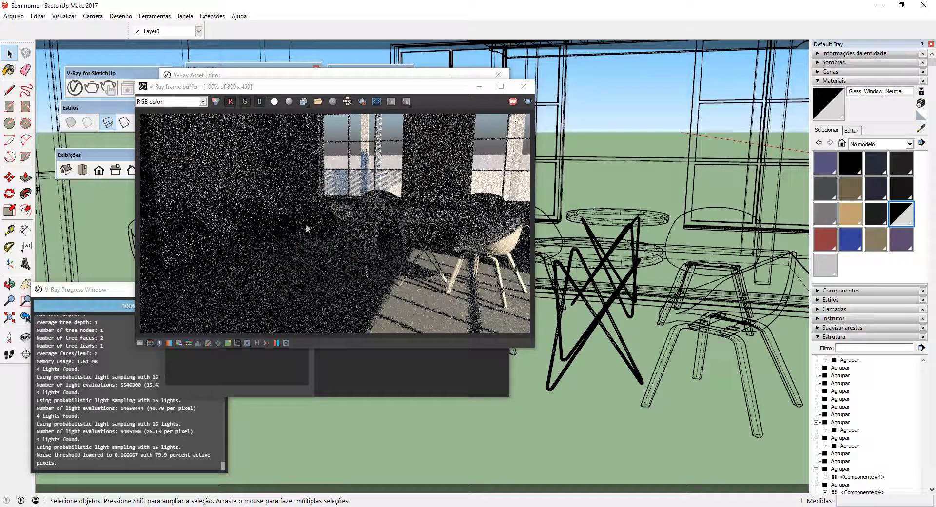
pyautogui.moveTo(236, 89); pyautogui.dragTo(502, 142)
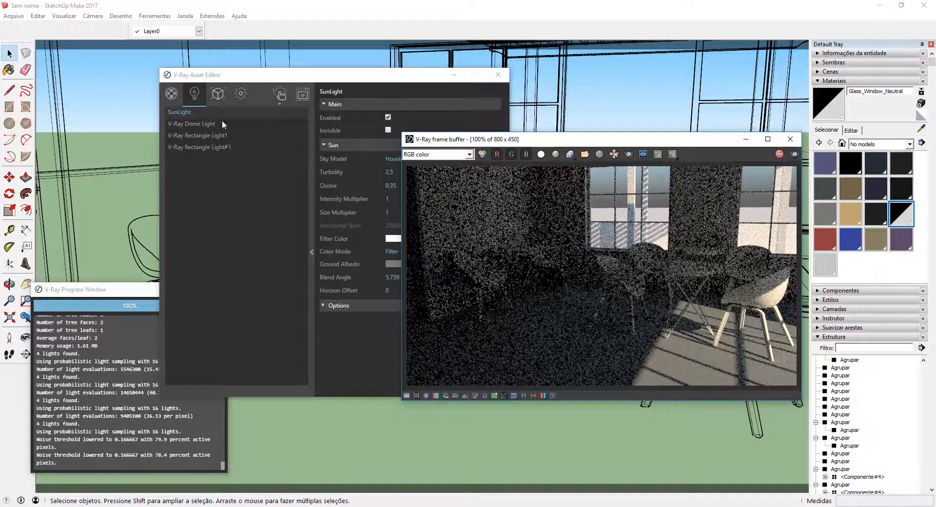
pyautogui.moveTo(261, 75); pyautogui.dragTo(235, 78)
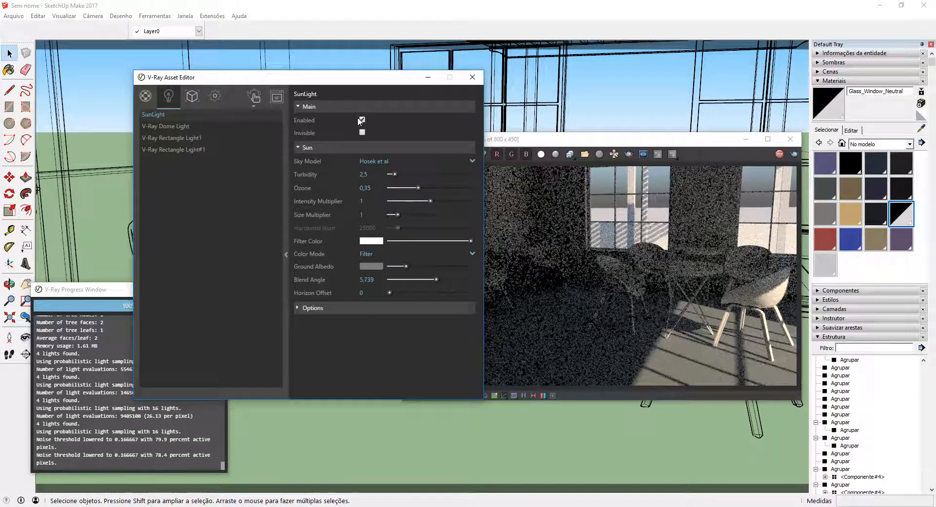
pyautogui.click(833, 63)
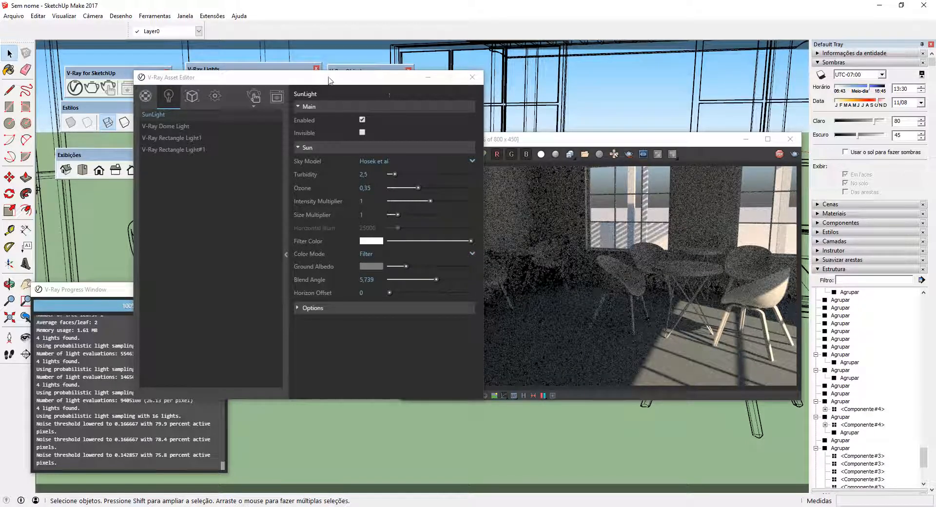
pyautogui.moveTo(387, 81); pyautogui.dragTo(497, 97)
pyautogui.moveTo(672, 142); pyautogui.dragTo(776, 143)
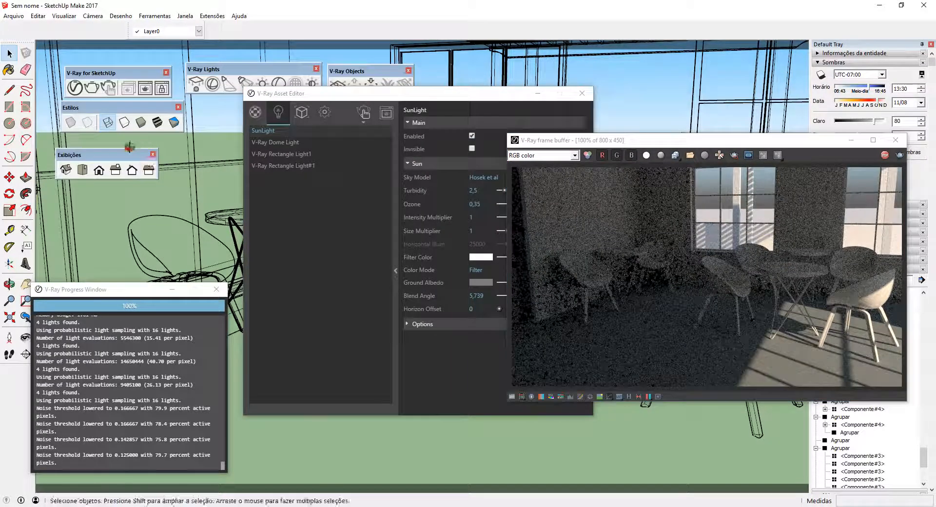
# - Set the camera to the front view and examine the house's sunlit exterior in the render
pyautogui.moveTo(96, 160); pyautogui.dragTo(100, 146)
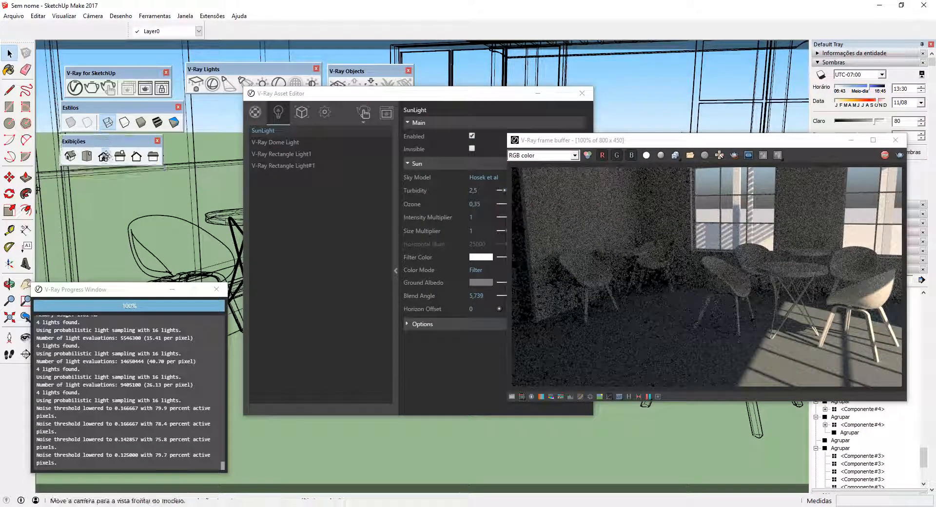
pyautogui.click(102, 156)
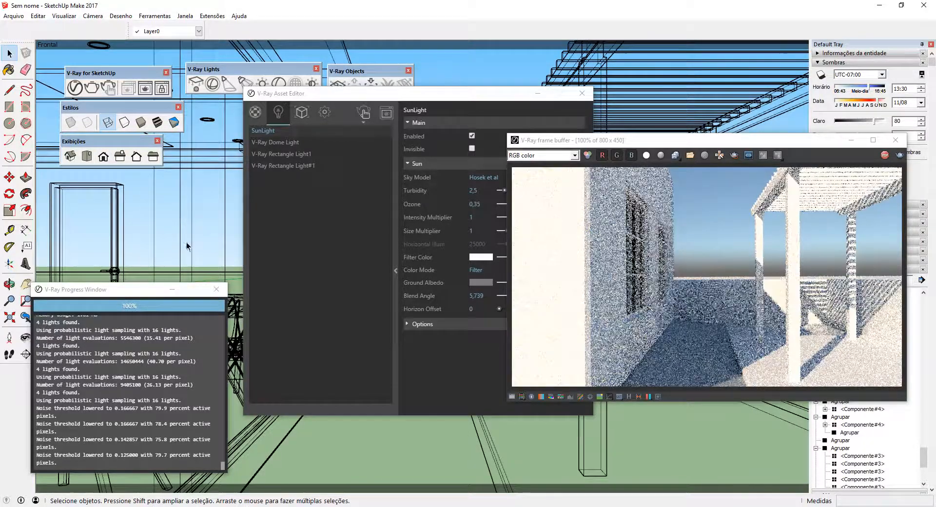
pyautogui.moveTo(186, 243); pyautogui.dragTo(268, 259, button='middle')
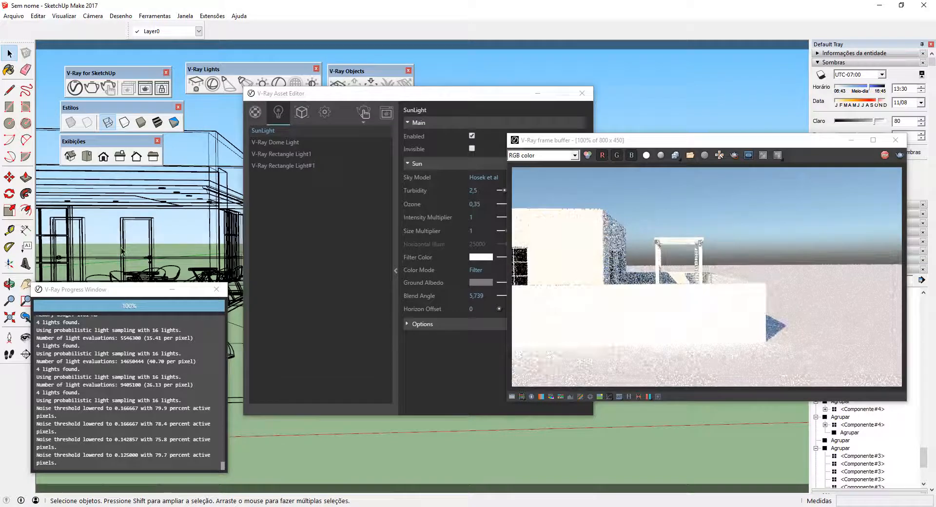
pyautogui.moveTo(98, 289); pyautogui.dragTo(120, 304)
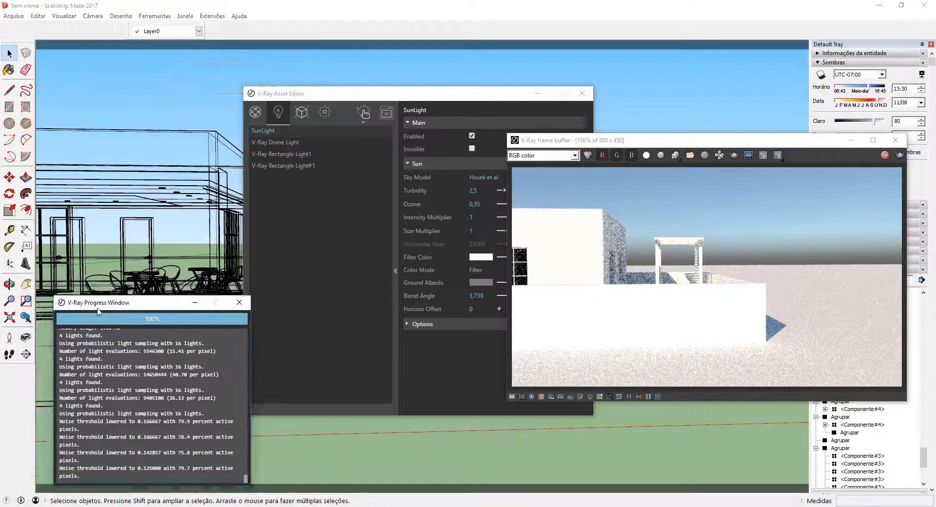
pyautogui.click(31, 286)
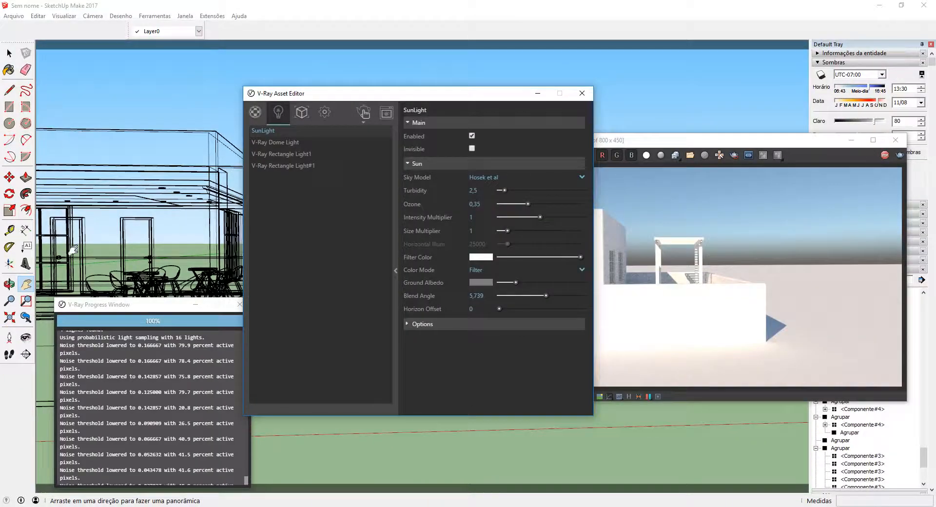
pyautogui.moveTo(146, 195)
pyautogui.mouseDown()
pyautogui.moveTo(280, 234)
pyautogui.moveTo(462, 229)
pyautogui.mouseUp()
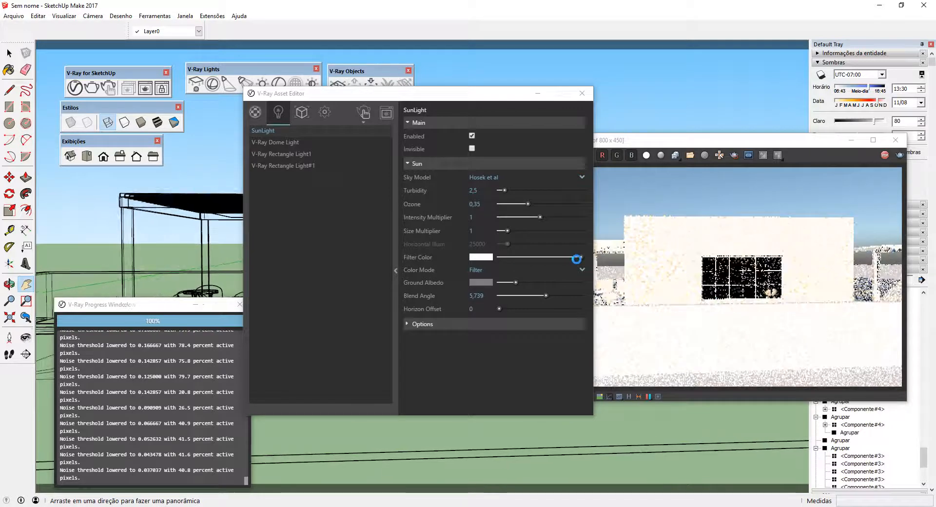
pyautogui.moveTo(440, 95); pyautogui.dragTo(617, 106)
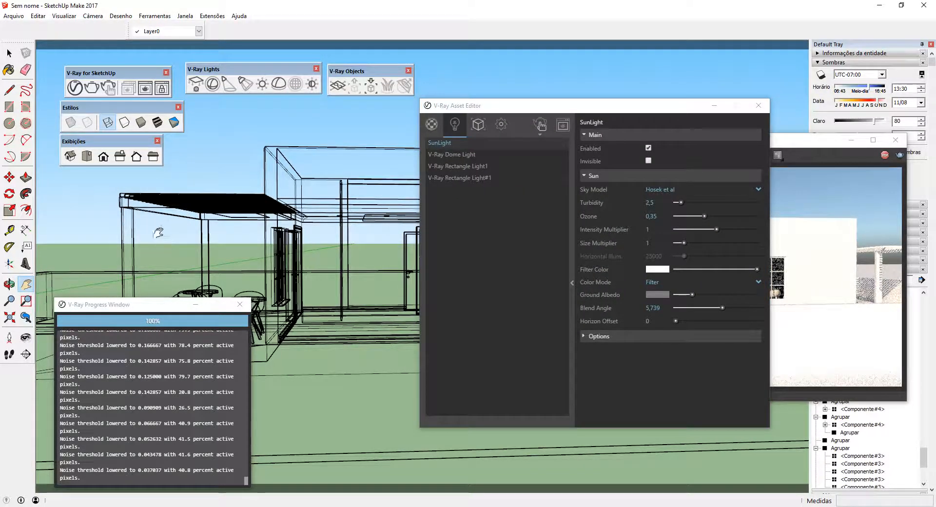
pyautogui.moveTo(158, 234); pyautogui.dragTo(372, 256, button='middle')
# - Set the camera to the left view and frame the pergola facade and fence with the render visible
pyautogui.click(152, 156)
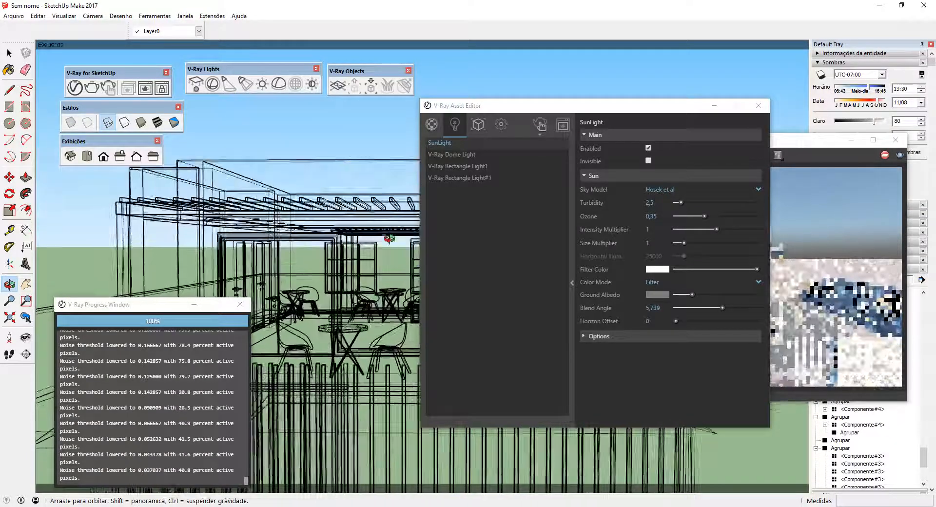
pyautogui.moveTo(312, 205); pyautogui.dragTo(239, 258, button='middle')
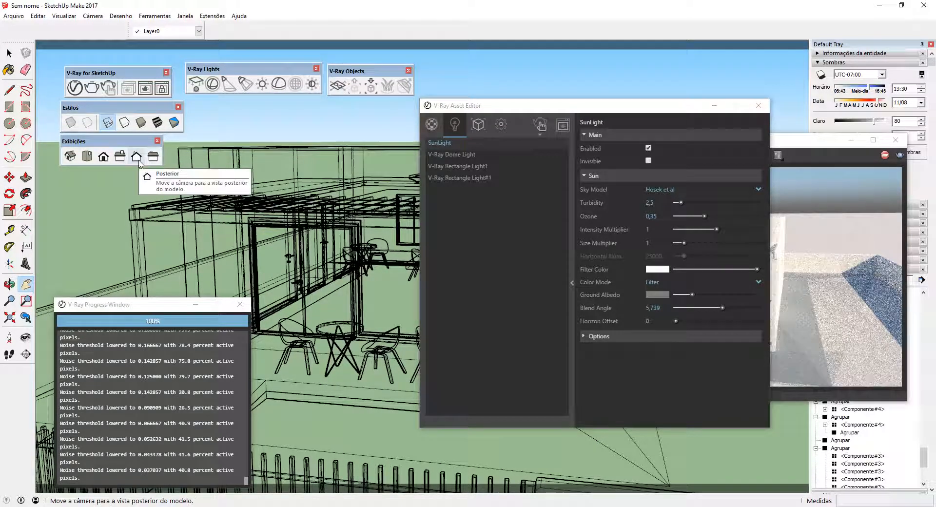
pyautogui.click(153, 157)
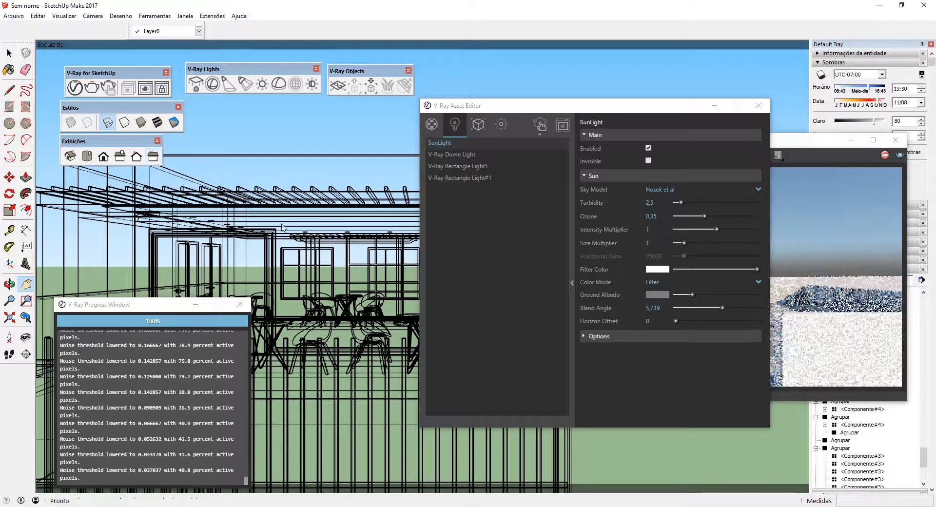
pyautogui.moveTo(598, 108); pyautogui.dragTo(506, 94)
pyautogui.moveTo(266, 156); pyautogui.dragTo(330, 156)
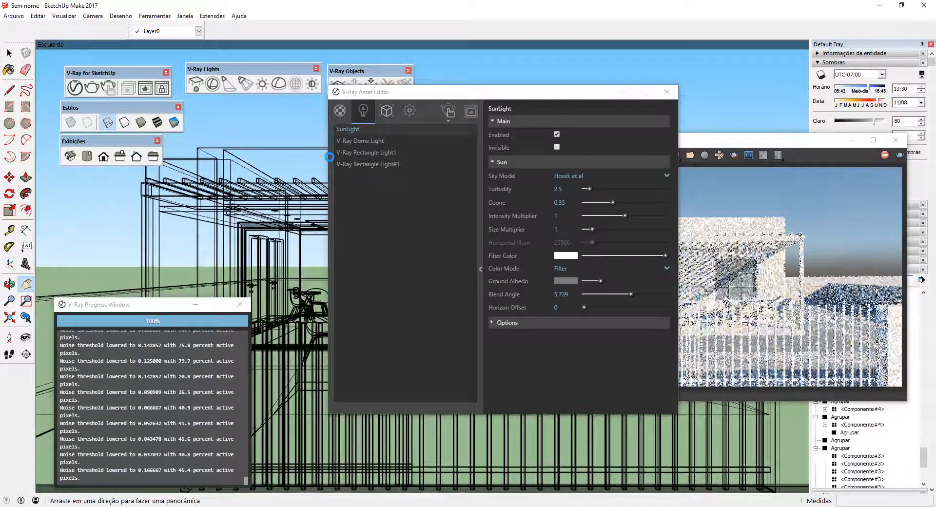
pyautogui.moveTo(380, 92); pyautogui.dragTo(188, 76)
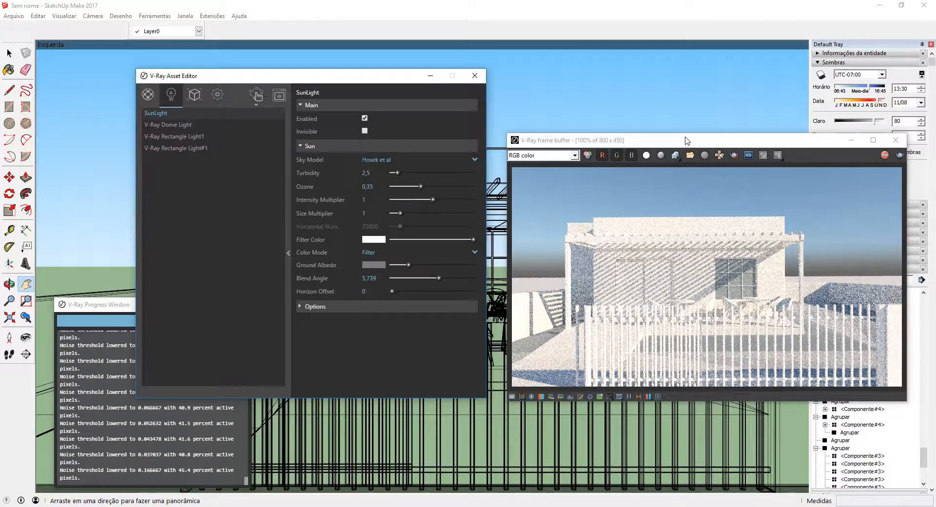
pyautogui.moveTo(686, 141); pyautogui.dragTo(685, 118)
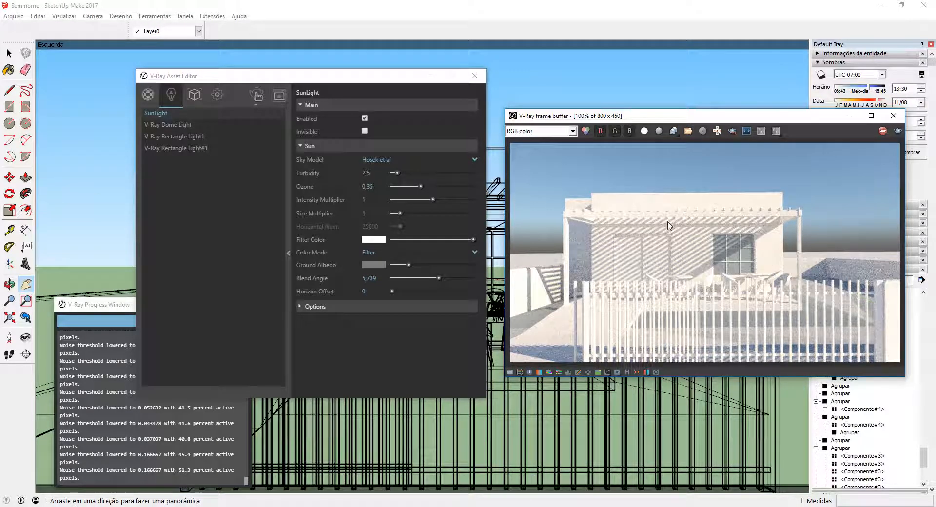
# - Set the shadow time of day to 11:29 to change the sun direction on the rendered facade
pyautogui.click(95, 99)
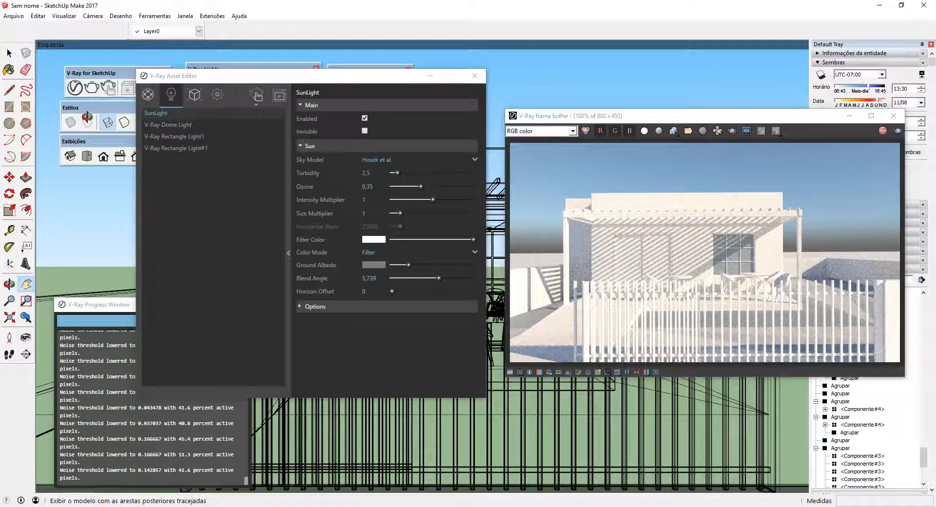
pyautogui.moveTo(113, 141); pyautogui.dragTo(79, 139)
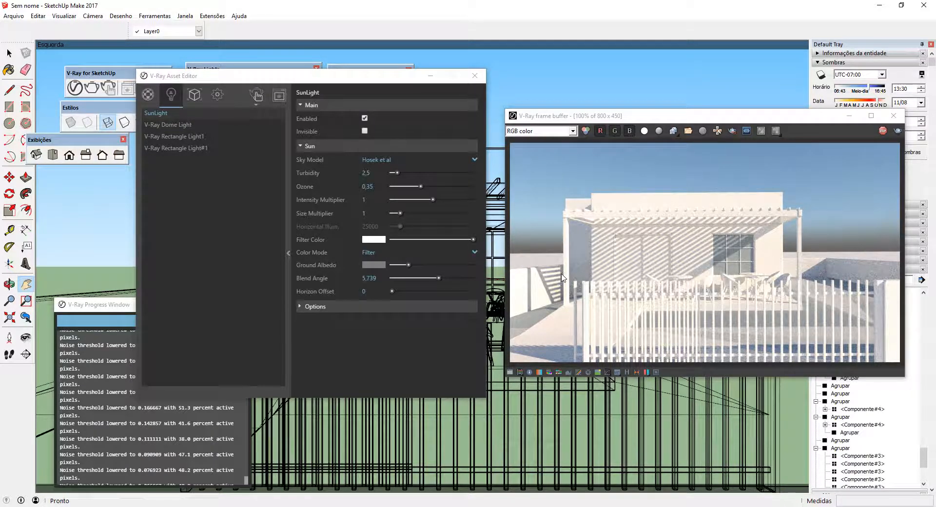
pyautogui.moveTo(663, 116); pyautogui.dragTo(598, 149)
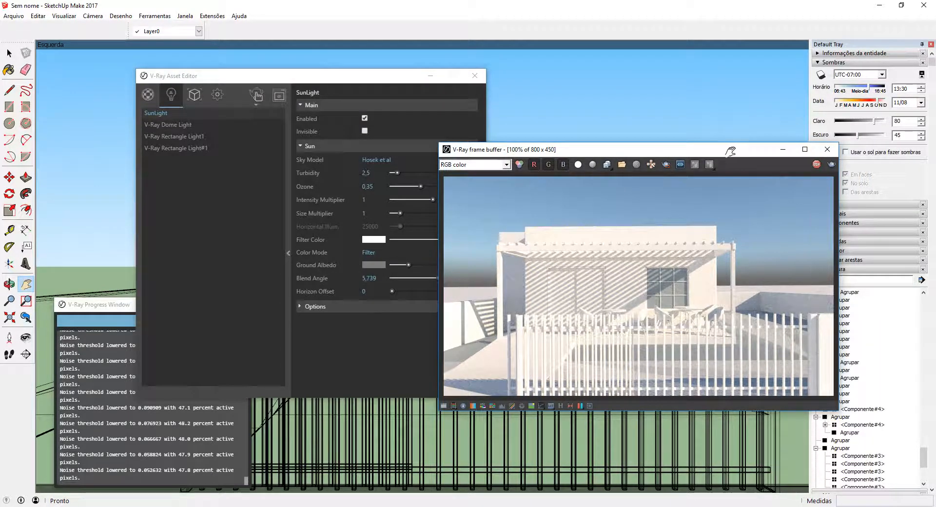
pyautogui.moveTo(727, 149); pyautogui.dragTo(684, 149)
pyautogui.moveTo(854, 90); pyautogui.dragTo(851, 91)
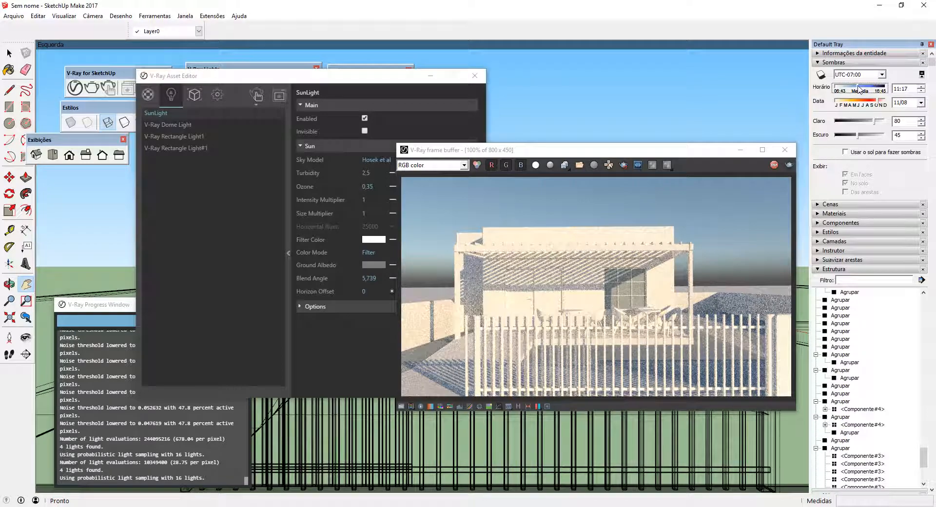
pyautogui.moveTo(859, 89); pyautogui.dragTo(841, 90)
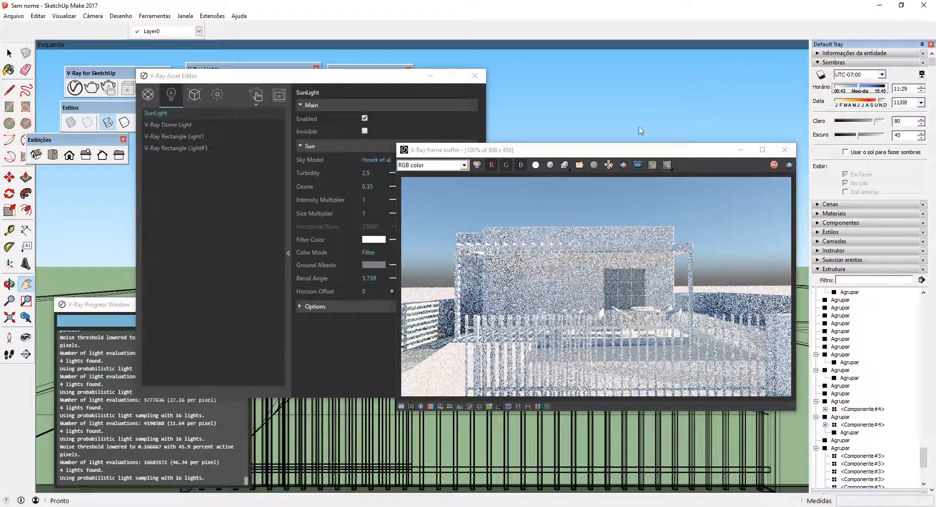
# - Close the V-Ray Asset Editor and switch the model from wireframe to shaded with textures
pyautogui.moveTo(361, 86); pyautogui.dragTo(232, 126)
pyautogui.moveTo(547, 150); pyautogui.dragTo(186, 101)
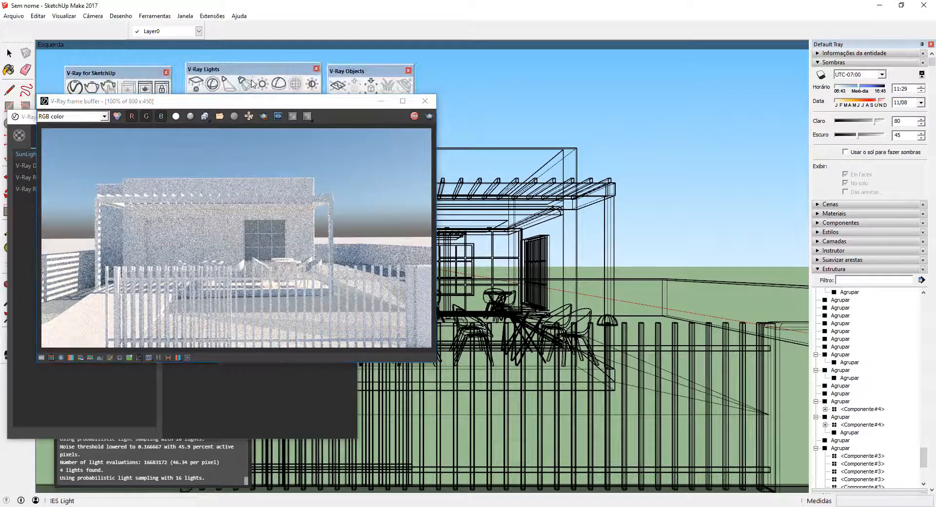
pyautogui.moveTo(281, 101); pyautogui.dragTo(324, 205)
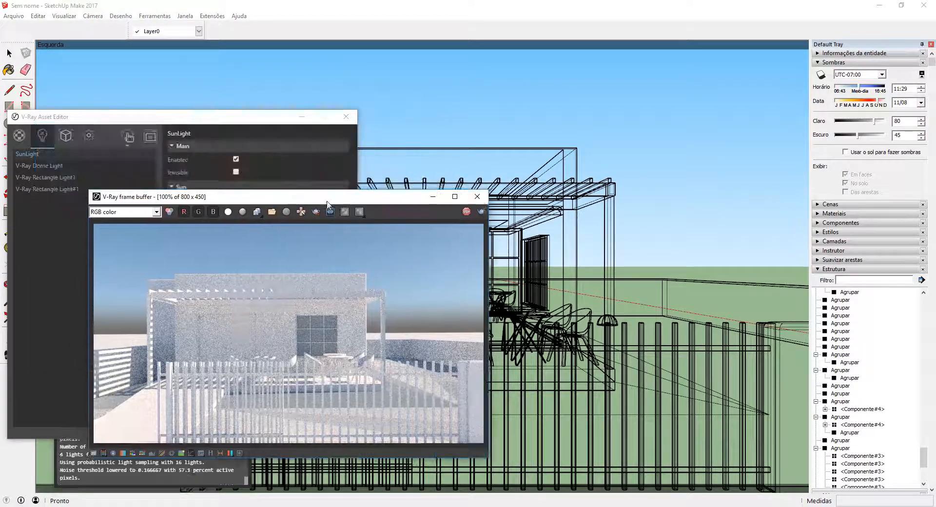
pyautogui.click(246, 130)
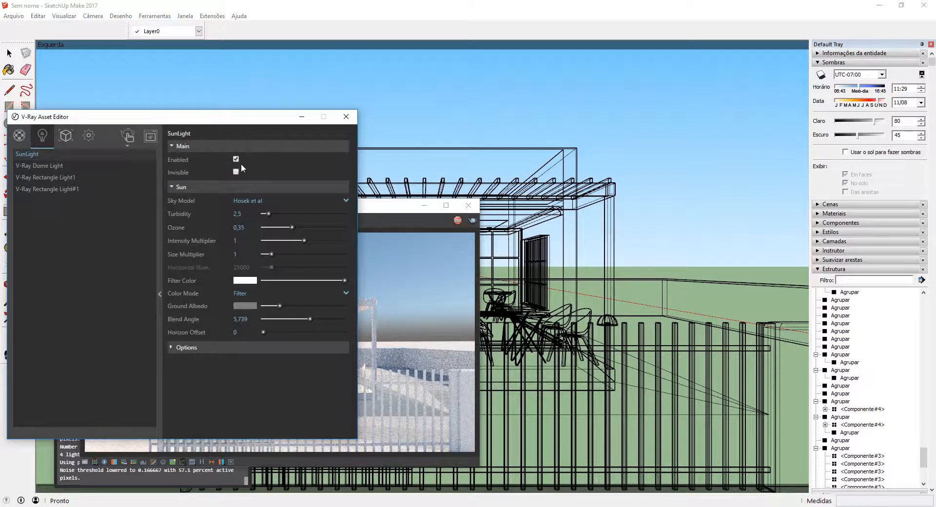
pyautogui.click(344, 118)
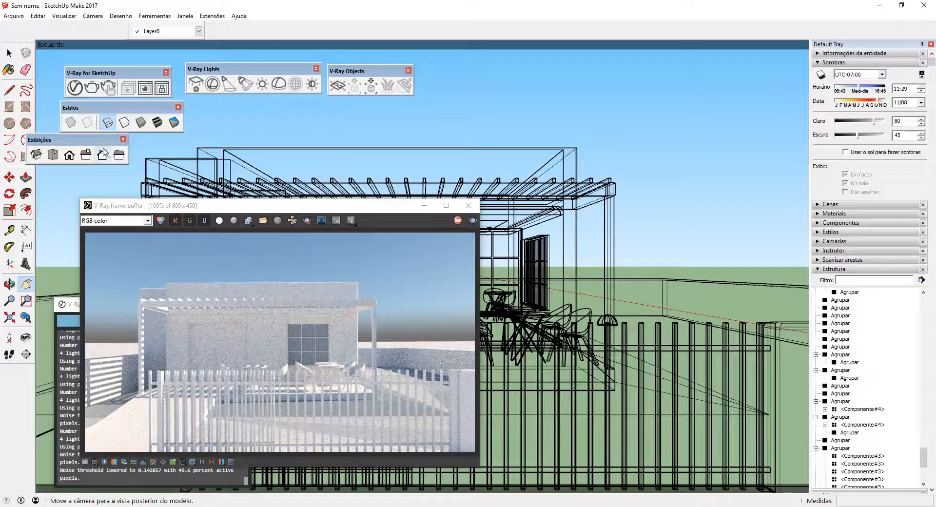
pyautogui.click(158, 124)
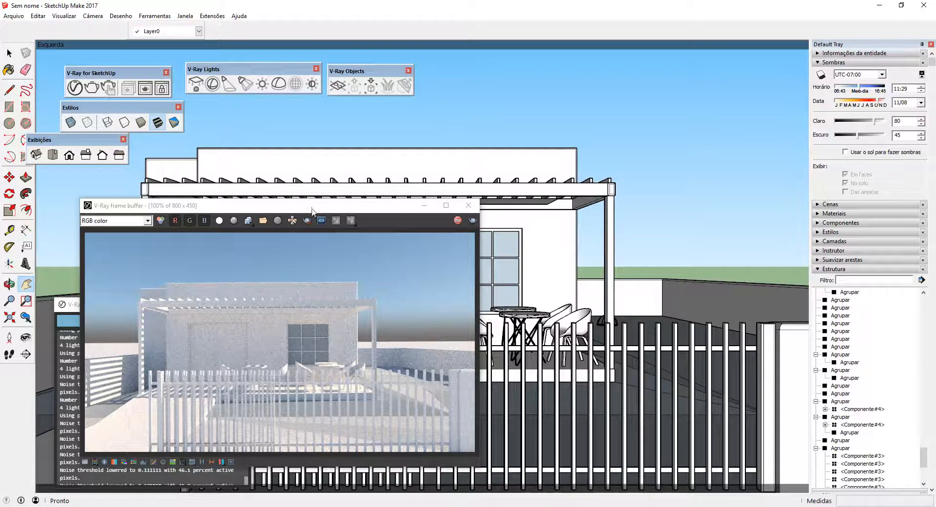
# - Bring the camera close to the nine-pane window under the pergola and open its group for editing
pyautogui.moveTo(313, 210); pyautogui.dragTo(227, 217)
pyautogui.moveTo(557, 280); pyautogui.dragTo(449, 333, button='middle')
pyautogui.scroll(6, 521, 259)
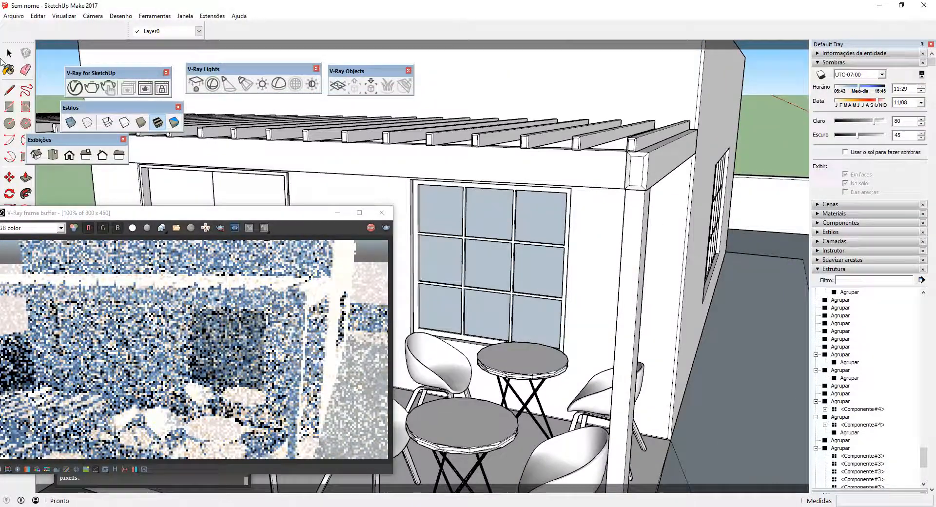
pyautogui.click(11, 53)
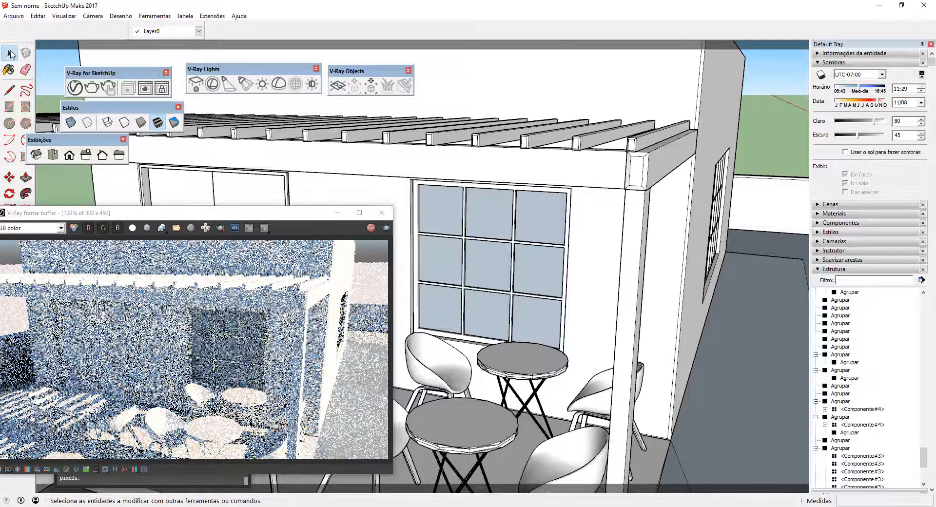
pyautogui.doubleClick(490, 273)
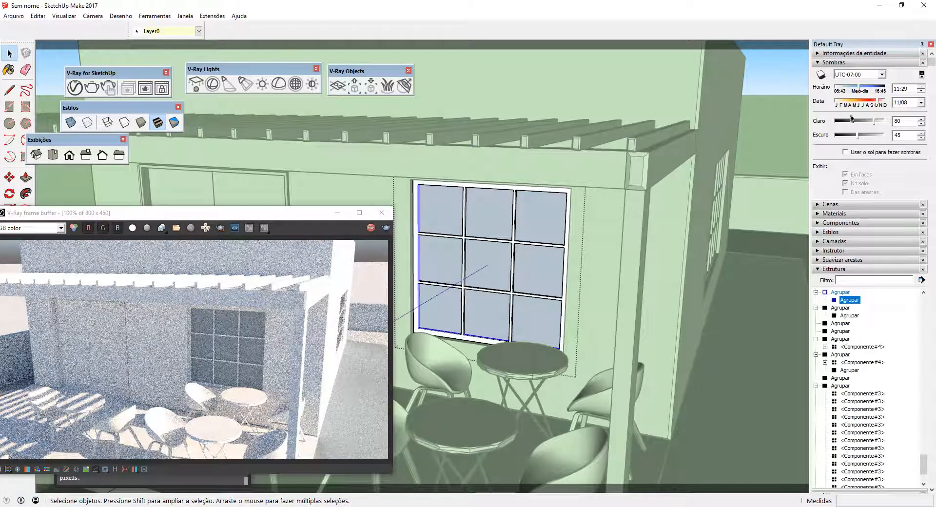
# - Paint the panes of the nine-pane window under the pergola with the Glass_Window_Neutral material
pyautogui.click(849, 63)
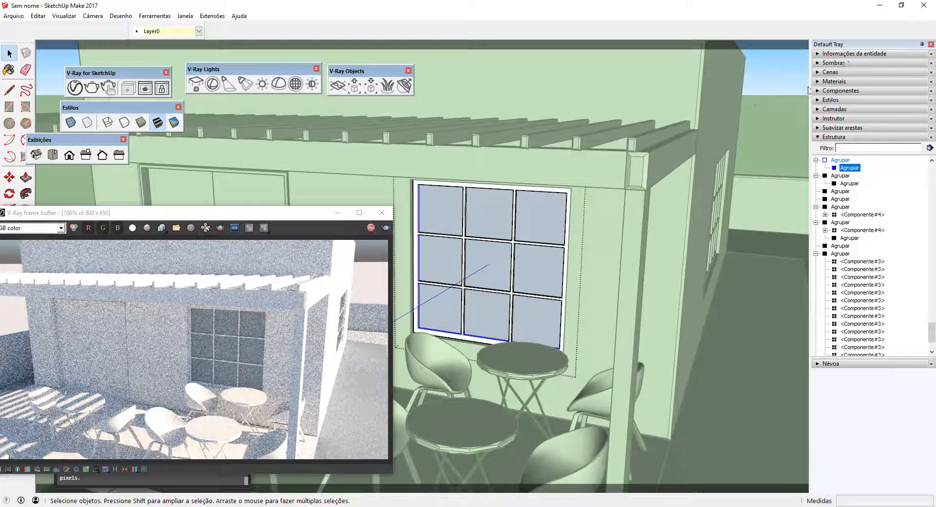
pyautogui.click(834, 81)
pyautogui.click(902, 213)
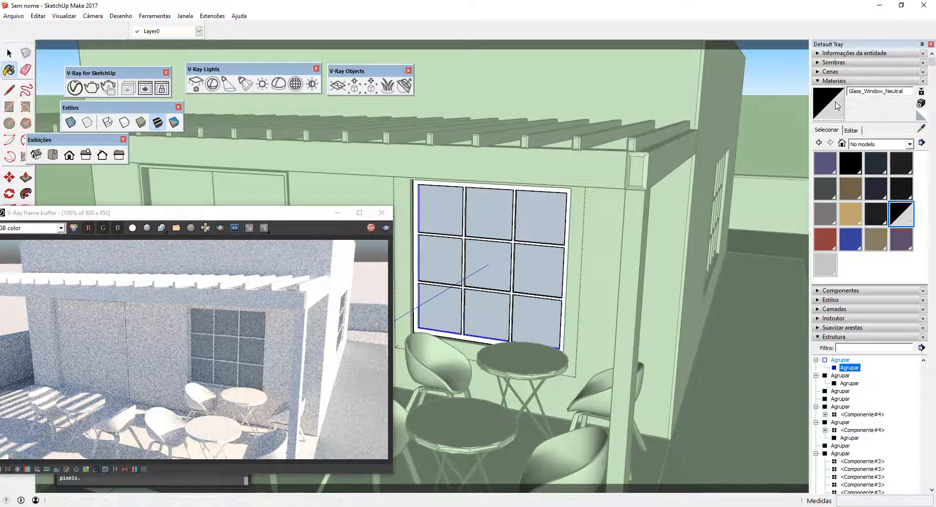
pyautogui.click(516, 246)
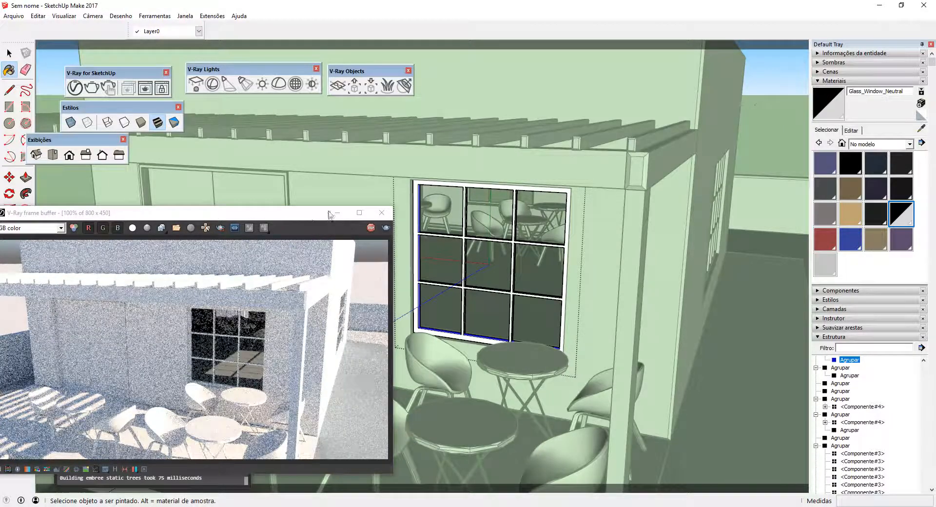
# - Set the camera to the left view and frame the whole pergola facade and fence in the interactive render
pyautogui.moveTo(309, 215); pyautogui.dragTo(549, 196)
pyautogui.moveTo(465, 183); pyautogui.dragTo(433, 159, button='middle')
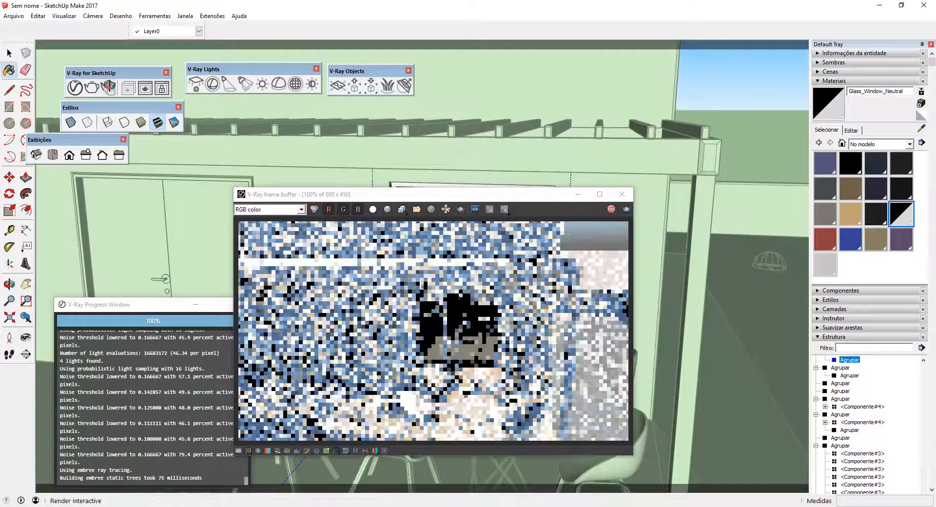
pyautogui.click(70, 156)
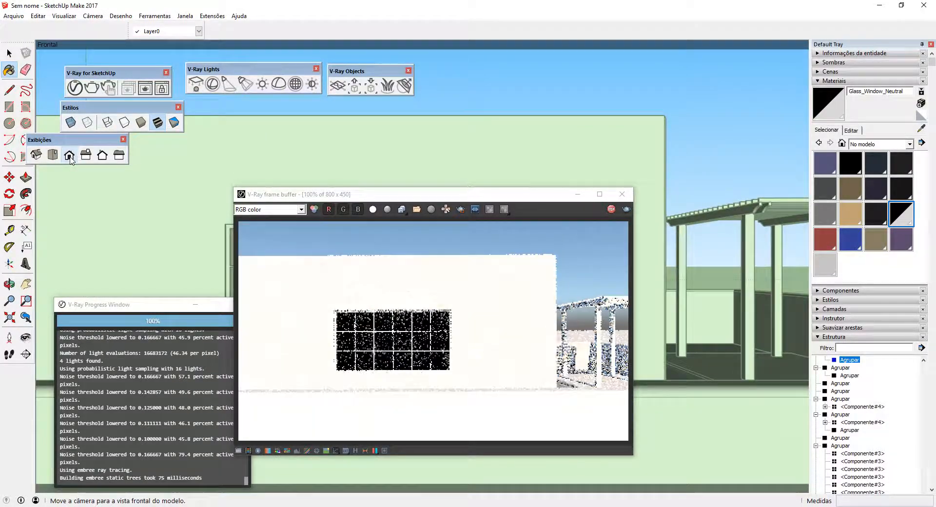
pyautogui.click(119, 155)
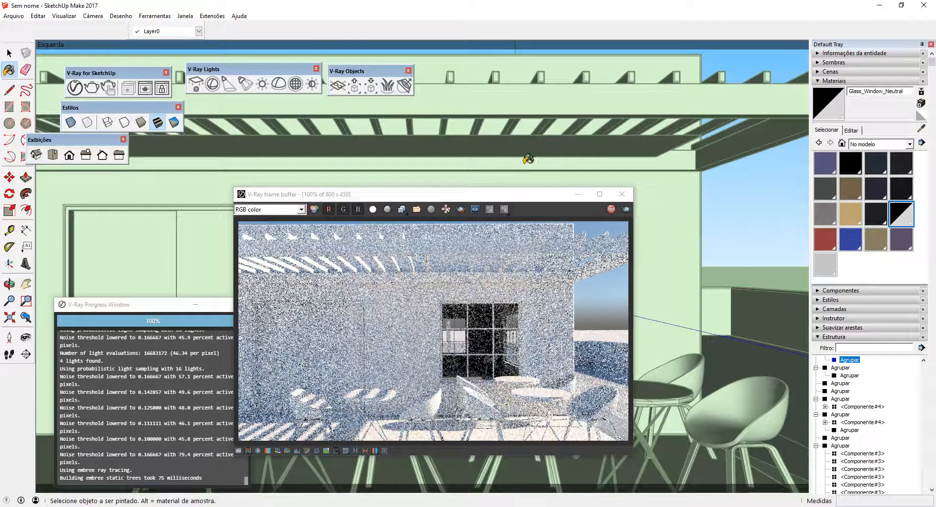
pyautogui.scroll(-1, 524, 162)
pyautogui.scroll(-1, 684, 175)
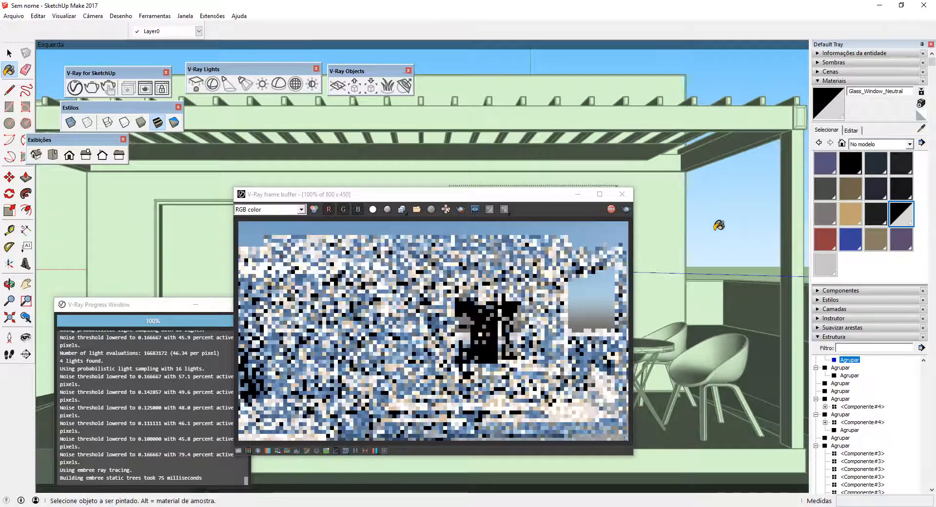
pyautogui.scroll(-2, 714, 229)
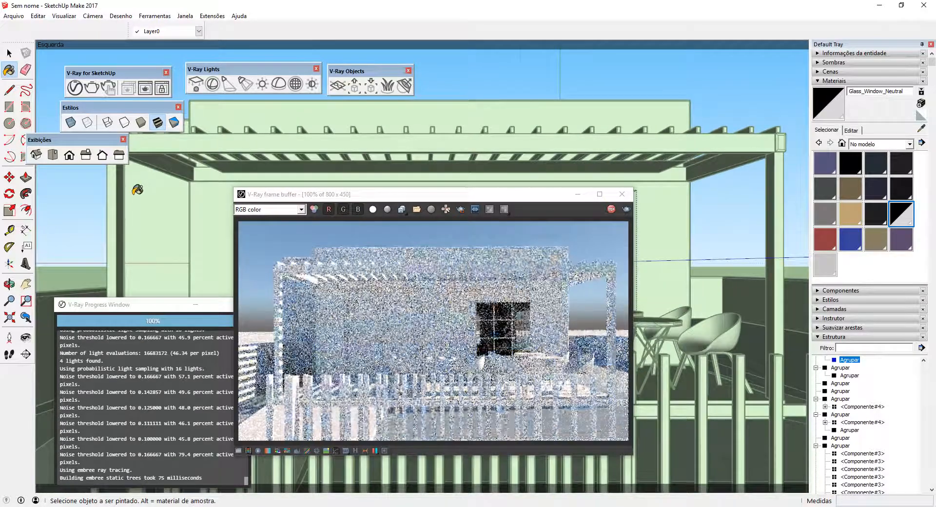
pyautogui.scroll(-1, 312, 175)
pyautogui.scroll(-1, 671, 151)
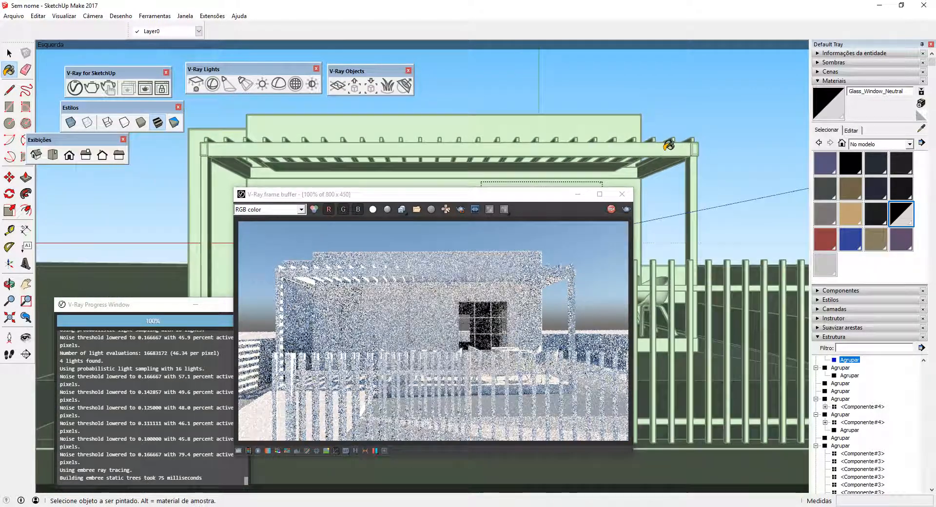
pyautogui.scroll(-1, 291, 145)
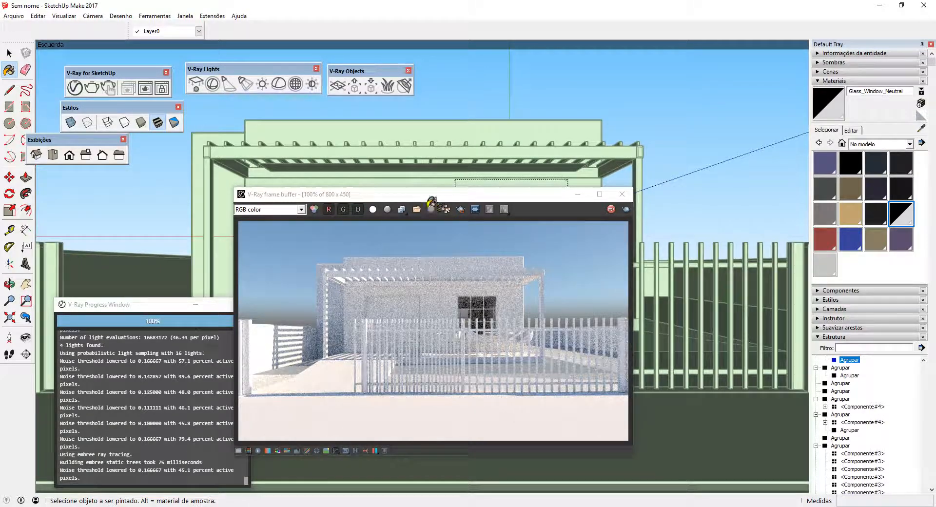
# - Stop the interactive render, leave the window group's editing, and close the frame buffer and progress window
pyautogui.moveTo(434, 202); pyautogui.dragTo(436, 200)
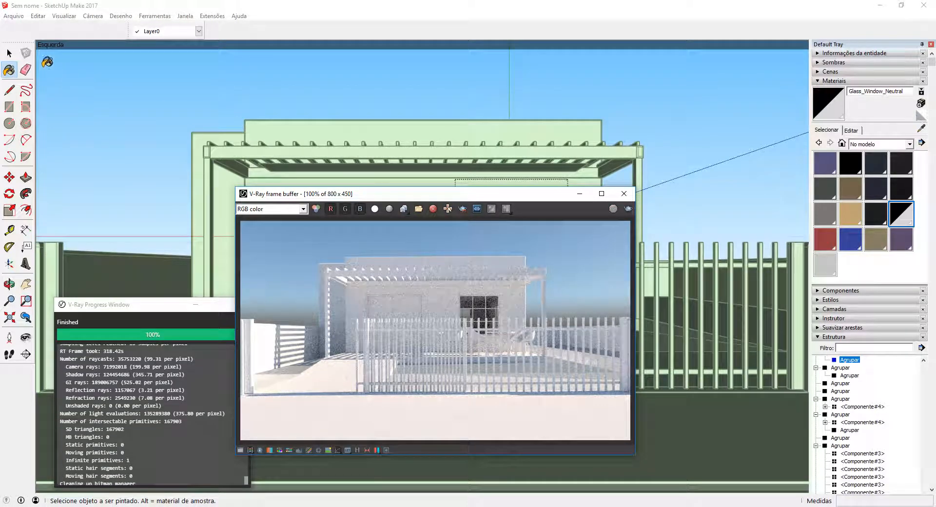
pyautogui.click(9, 53)
pyautogui.click(160, 184)
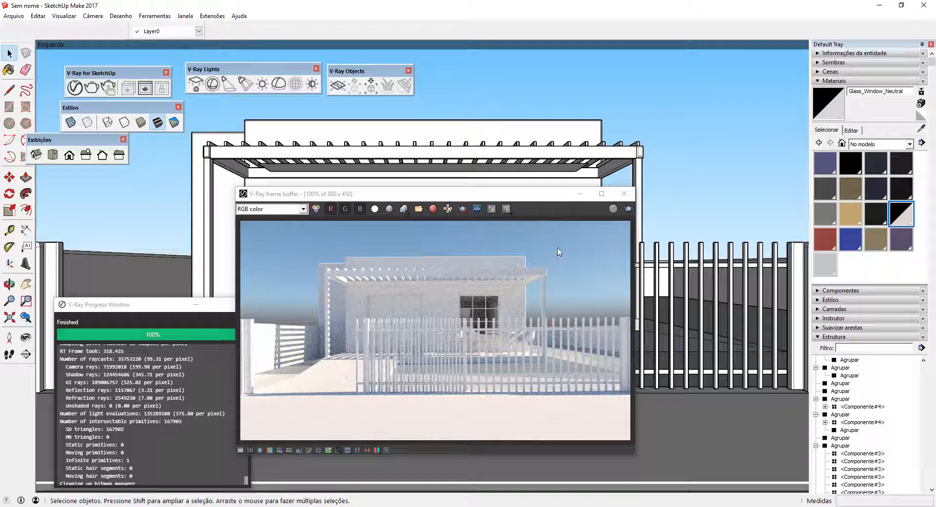
pyautogui.click(624, 194)
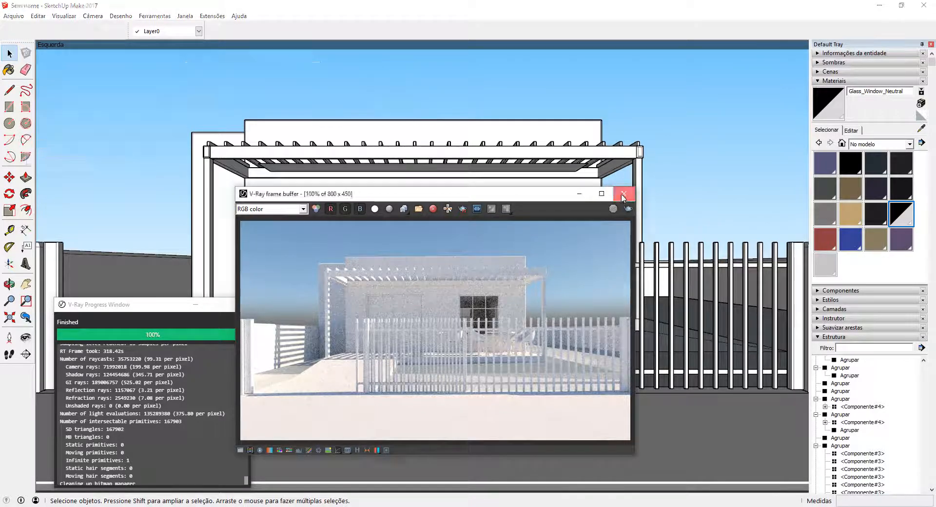
pyautogui.click(241, 304)
pyautogui.click(299, 227)
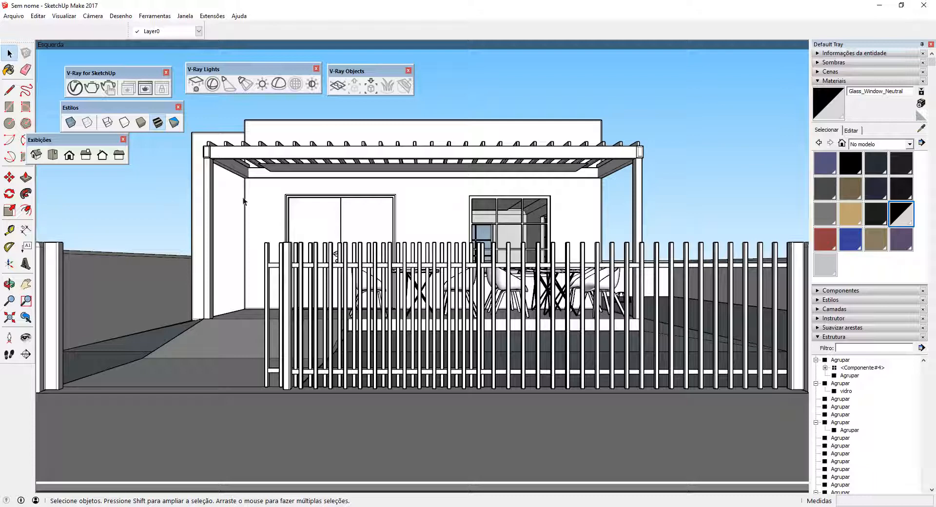
# - Collapse the materials settings, open the scene and shadow settings, and review the properties a scene can save
pyautogui.click(838, 81)
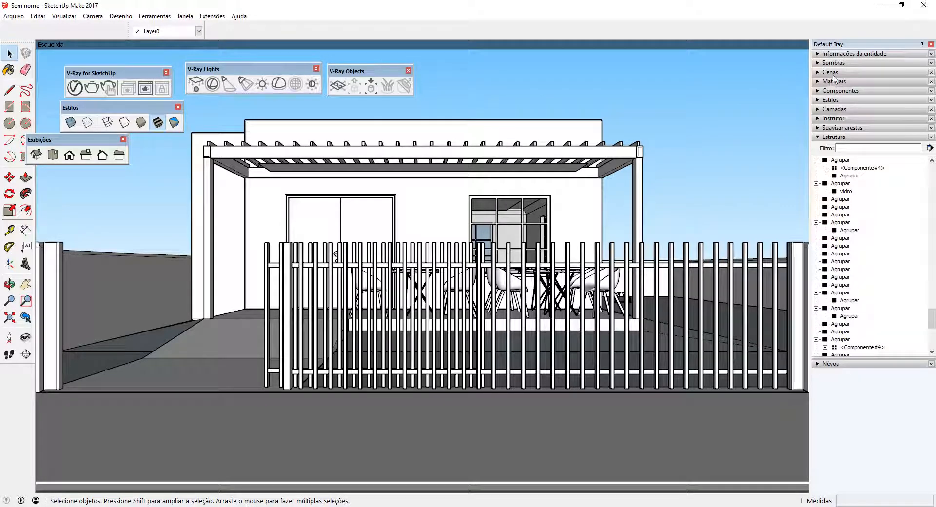
pyautogui.click(835, 72)
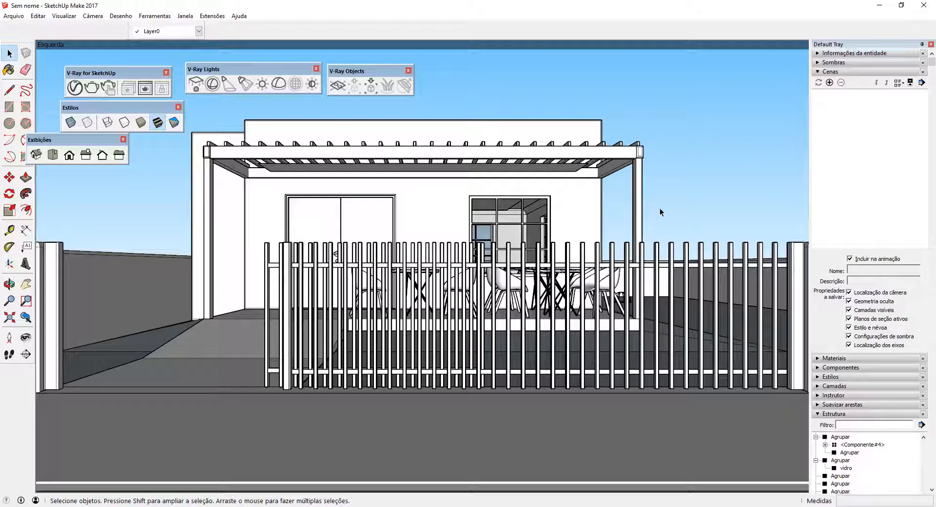
pyautogui.click(834, 62)
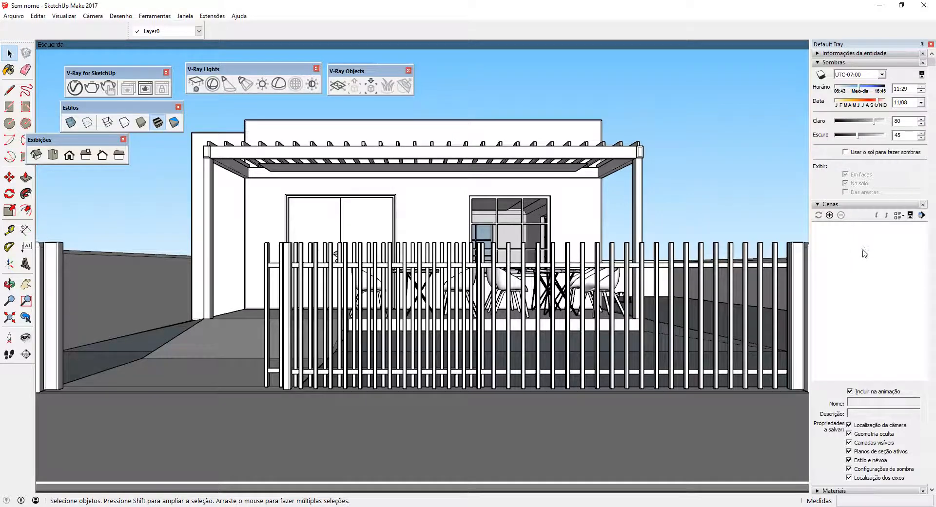
pyautogui.scroll(-2, 863, 273)
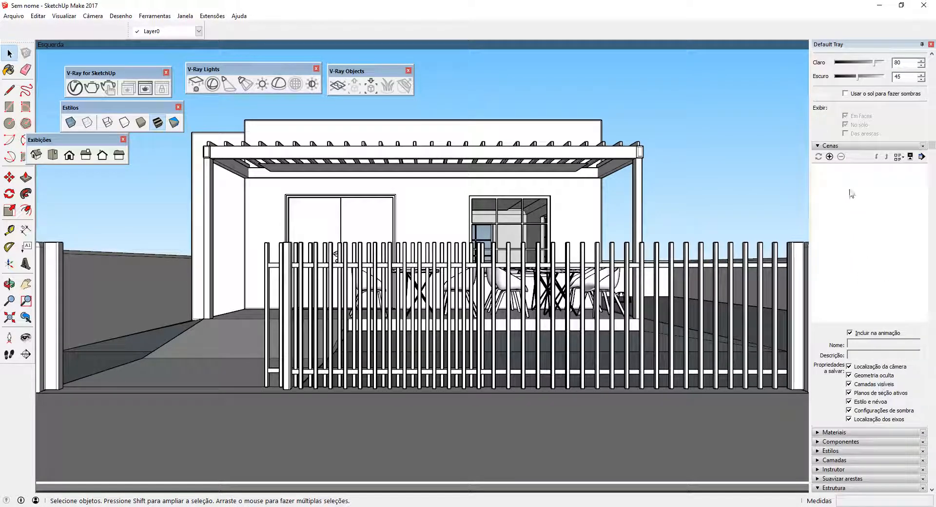
pyautogui.click(910, 157)
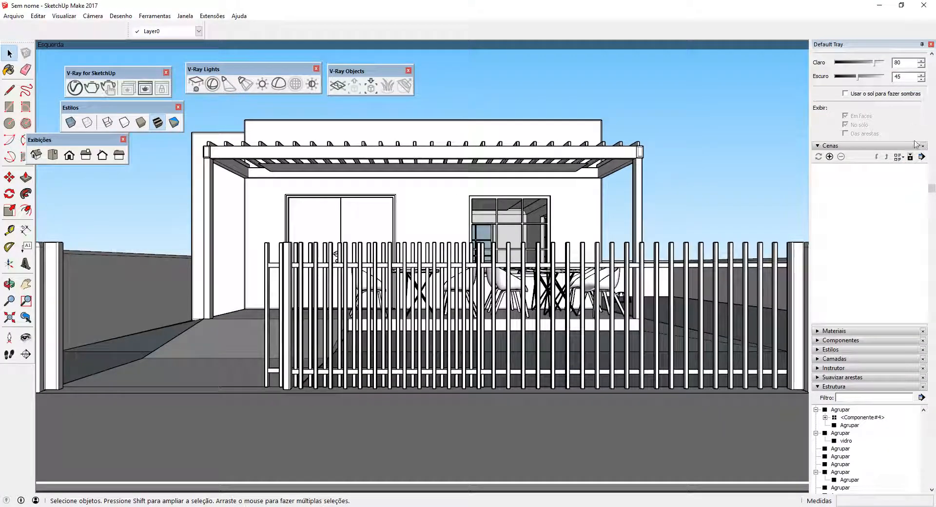
pyautogui.click(920, 158)
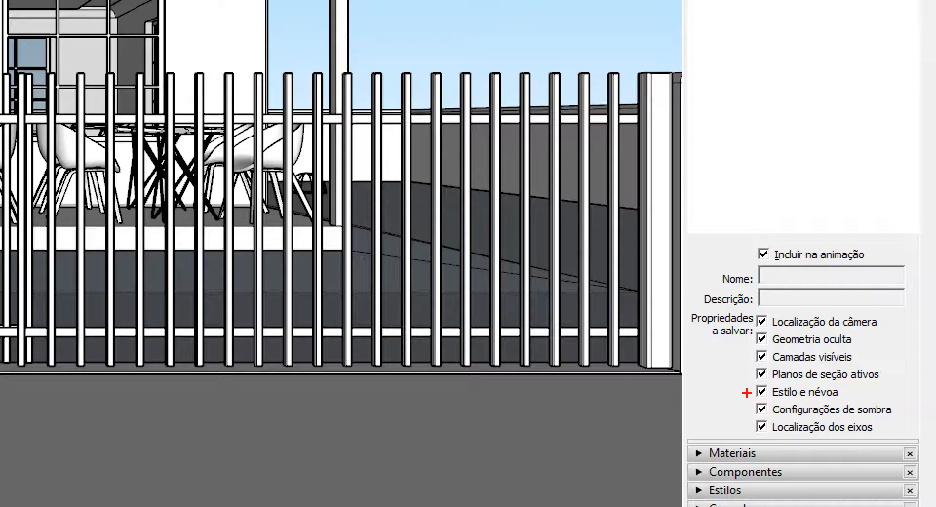
pyautogui.moveTo(746, 412); pyautogui.dragTo(906, 415)
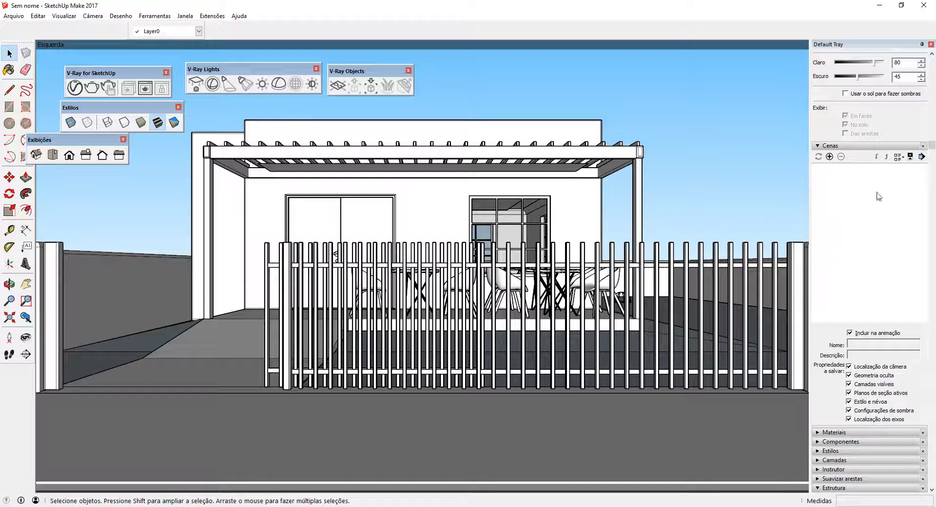
pyautogui.scroll(3, 878, 156)
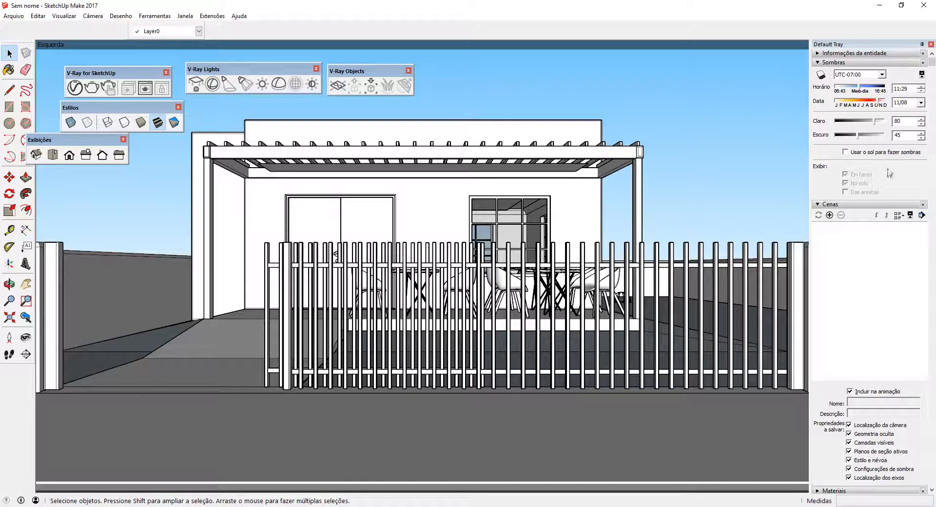
# - Set the shadow time to 13:30 and add a scene of the left facade view
pyautogui.click(897, 89)
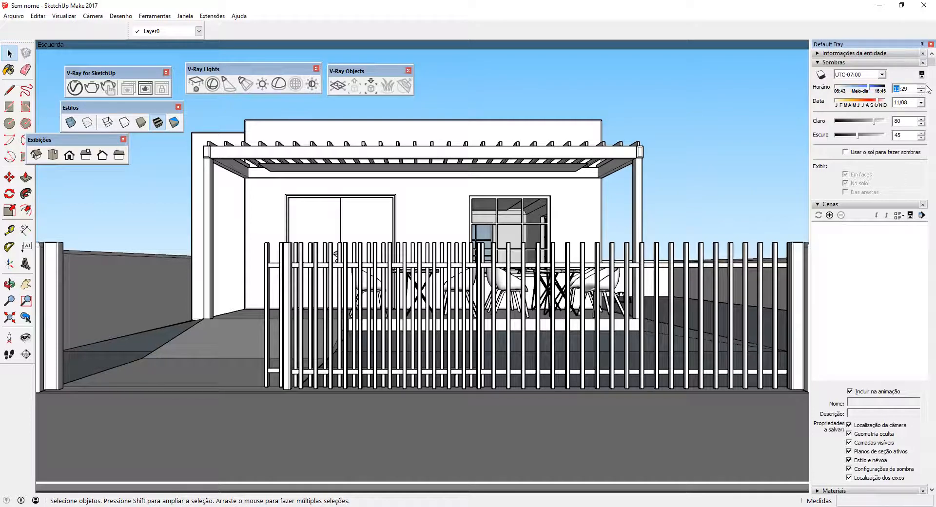
pyautogui.click(910, 88)
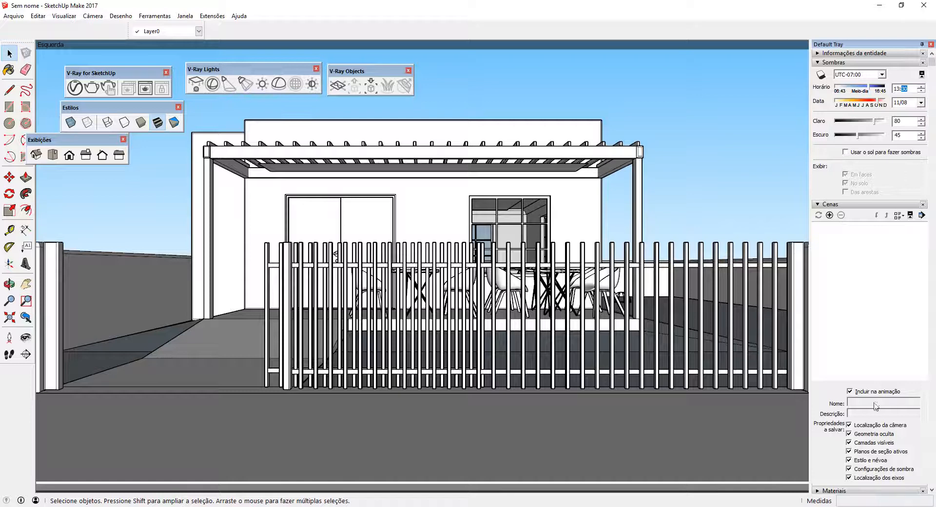
pyautogui.click(829, 215)
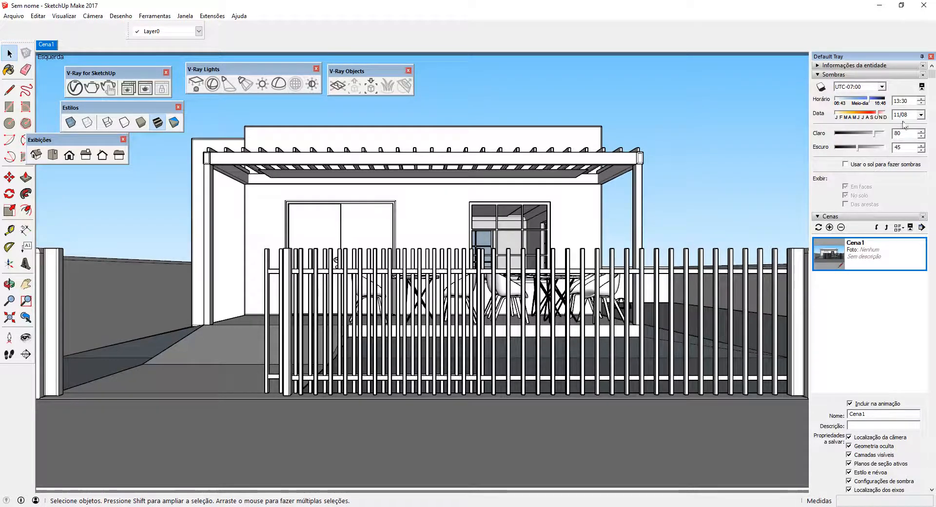
# - Set the shadow time to 16:30 and add a second scene of the same facade view
pyautogui.click(899, 102)
pyautogui.click(905, 101)
pyautogui.click(829, 227)
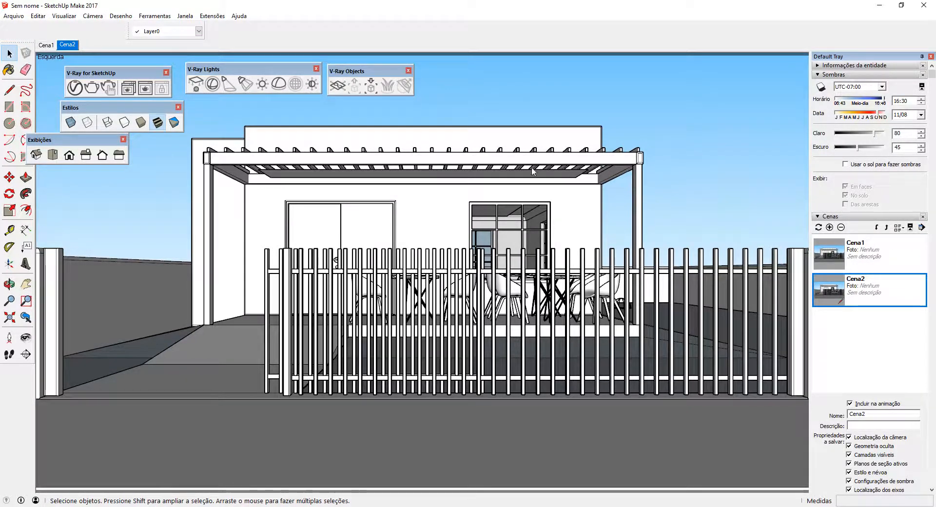
# - Activate Cena1, start an interactive V-Ray render, and switch to Cena2 to compare the sunlight
pyautogui.click(832, 255)
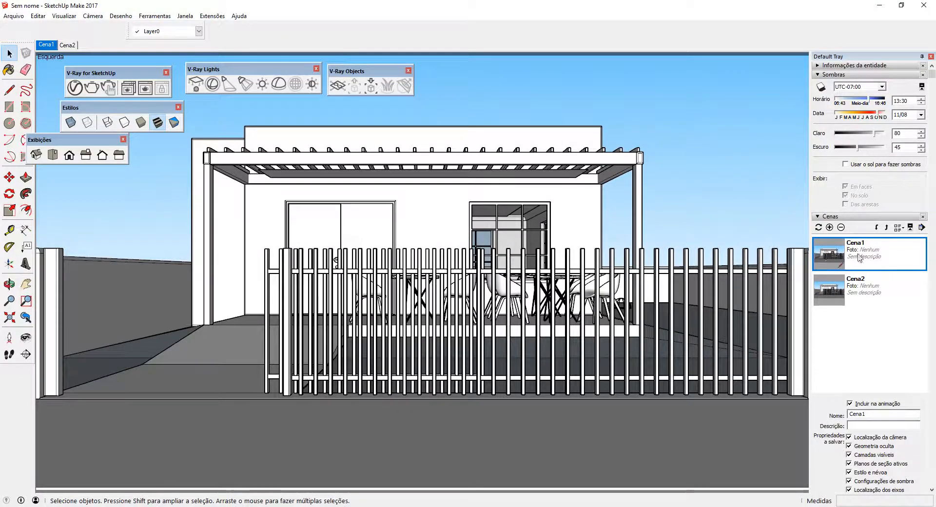
pyautogui.click(111, 91)
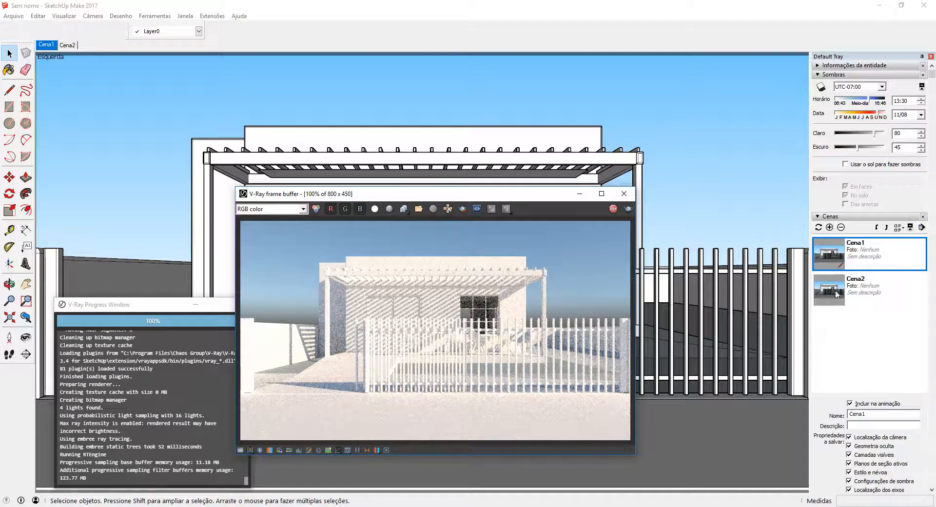
pyautogui.doubleClick(856, 292)
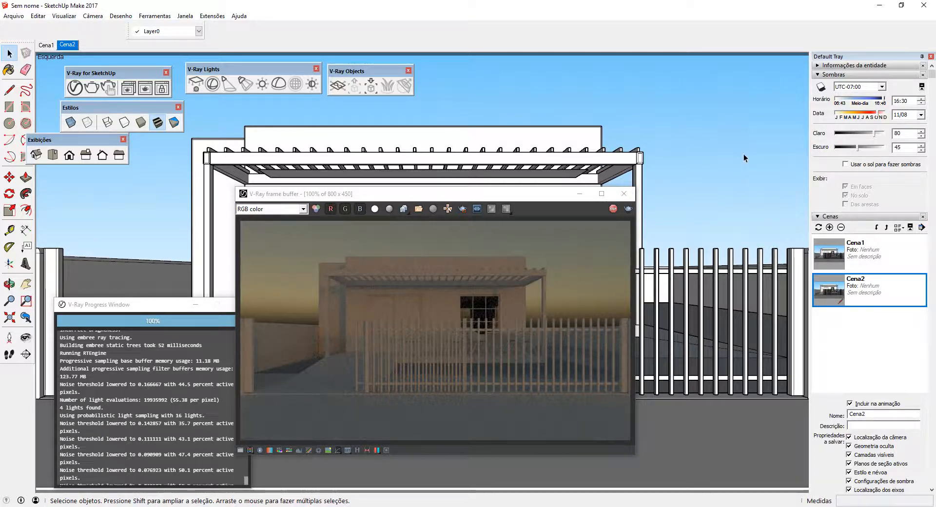
# - Stop the render and close its windows, and collapse the shadow, scene and outliner settings
pyautogui.click(614, 209)
pyautogui.click(625, 194)
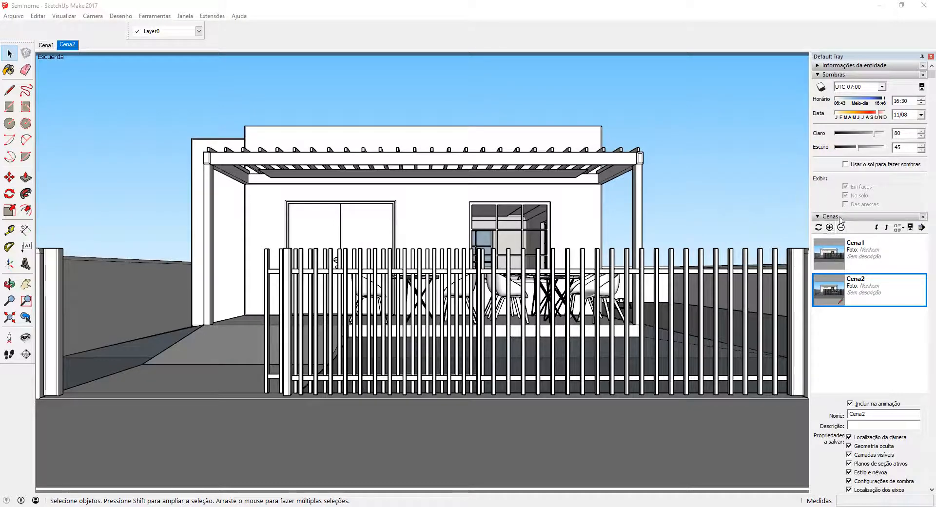
pyautogui.click(828, 74)
pyautogui.click(831, 83)
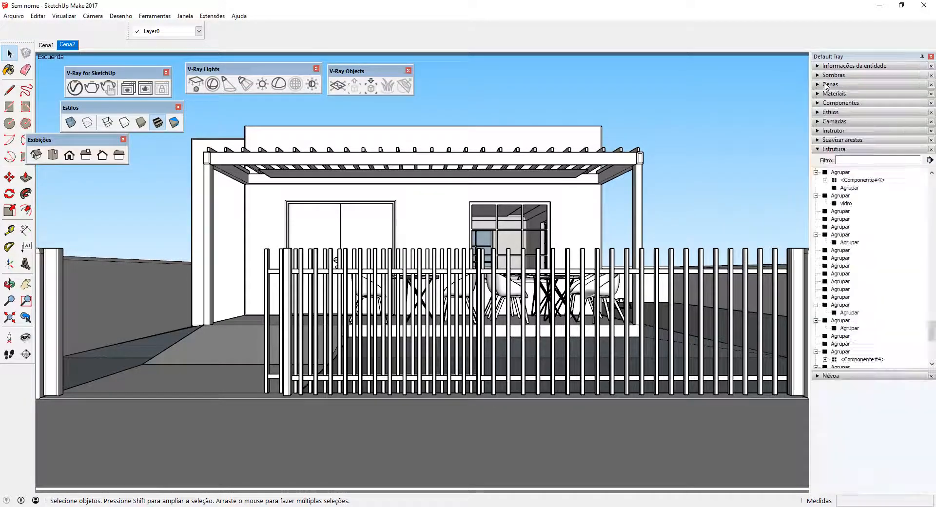
pyautogui.click(833, 148)
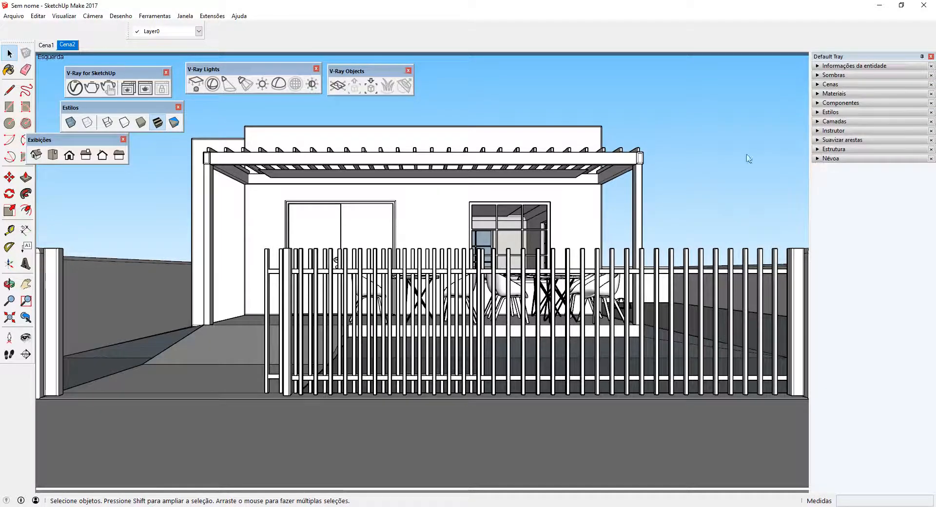